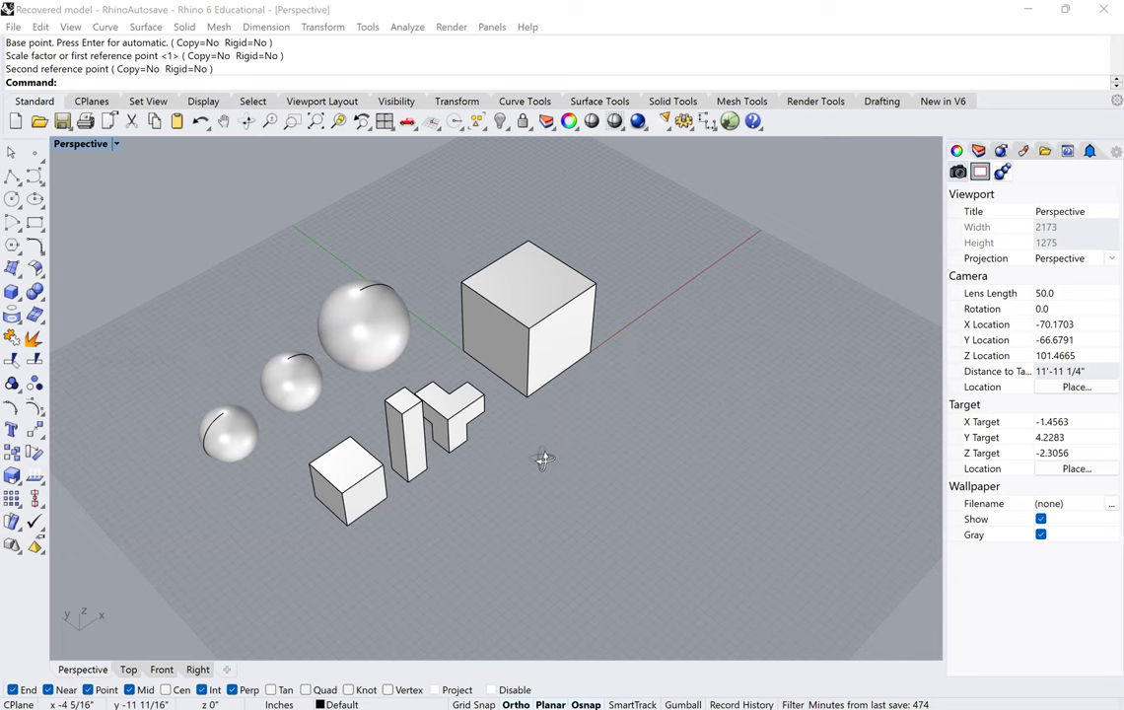
right_click_drag(554, 456, 540, 373)
left_click(577, 334)
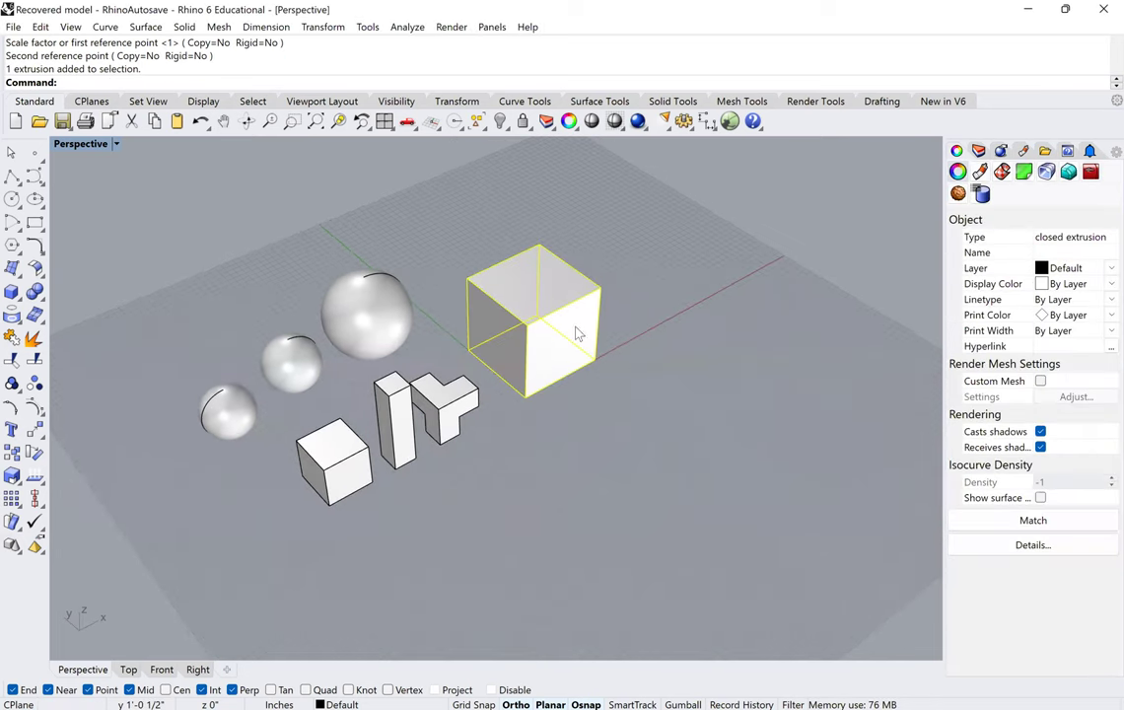
right_click_drag(534, 427, 550, 476)
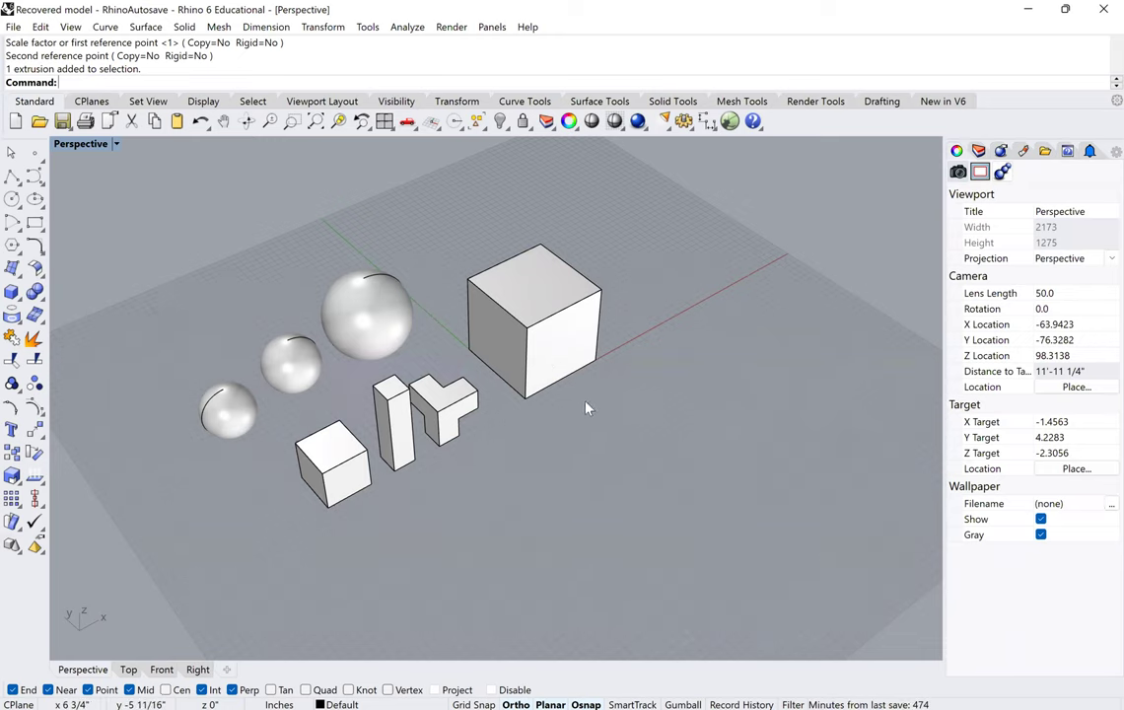
right_click_drag(521, 459, 429, 358)
Step: Move the largest sphere in line with the large cube and bring it about 8 3/8" along the y direction to overlap the cube
left_click(364, 328)
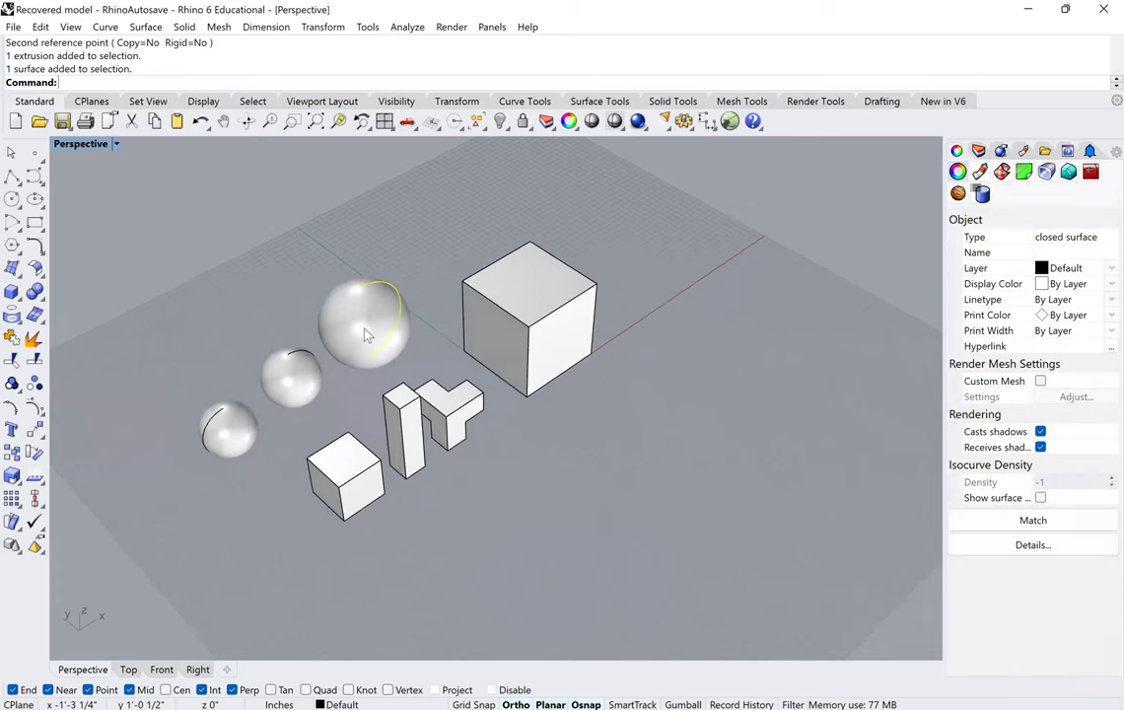
type("m")
key("Return")
left_click(533, 552)
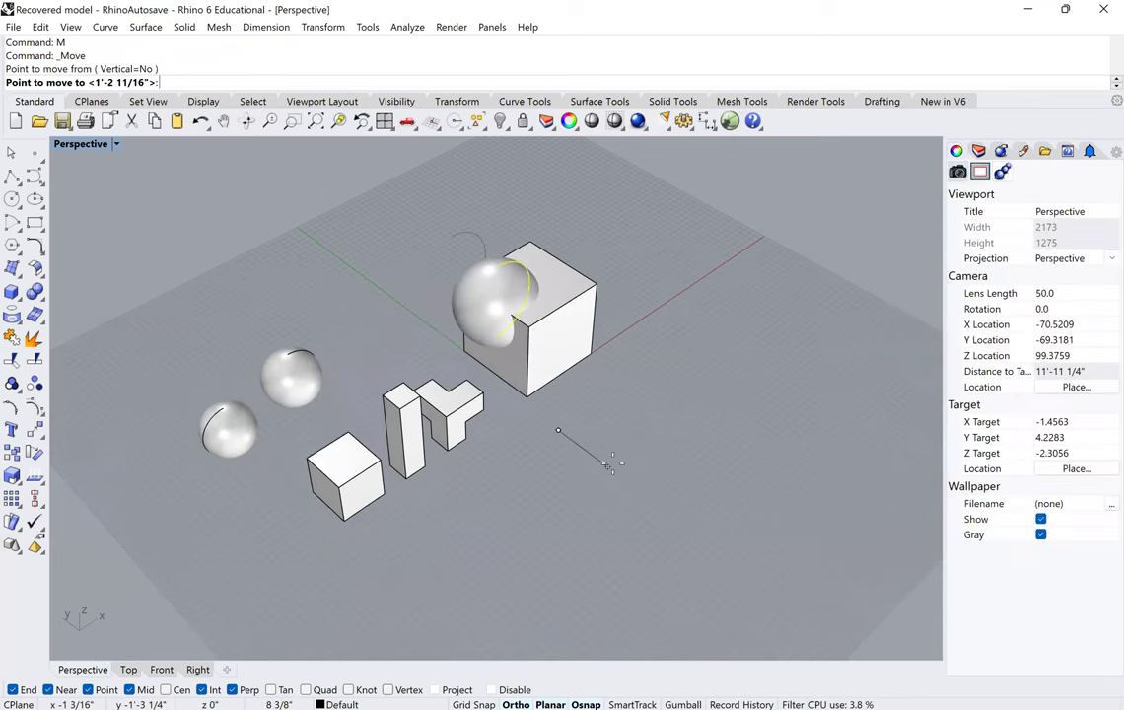
left_click(608, 464)
scroll(523, 471, "up", 3)
Step: Move the same sphere about 2 11/16" along the x direction, further into the large cube's upper part
type("M")
key("Return")
left_click(513, 464)
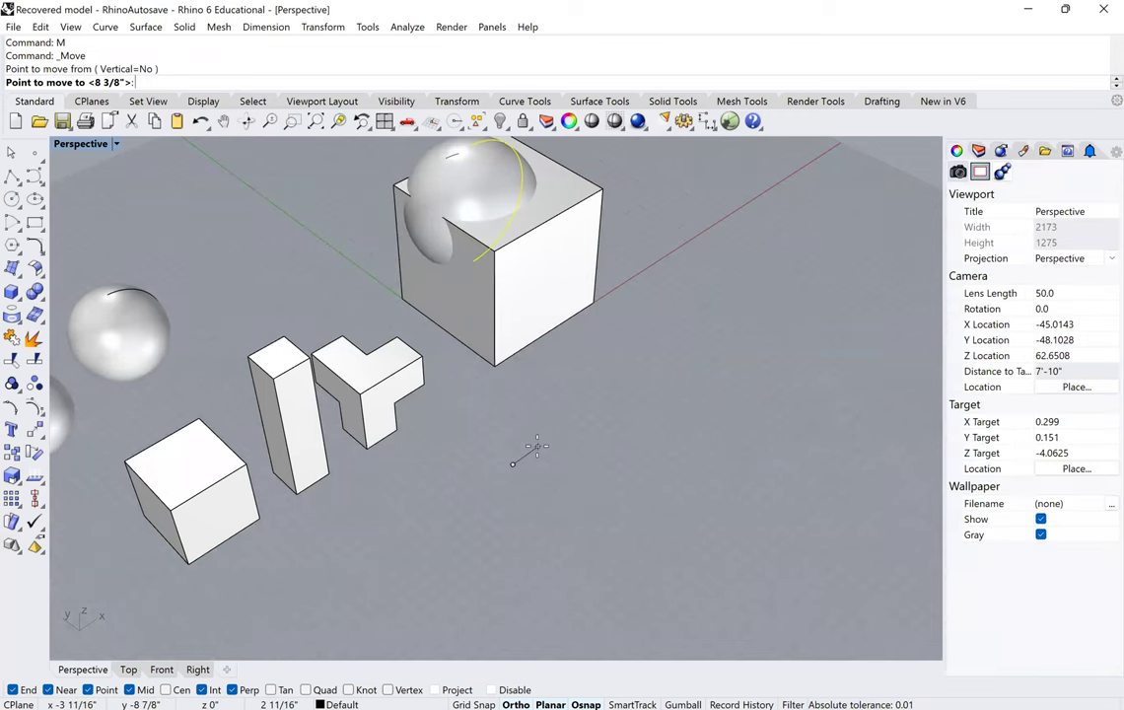
left_click(474, 404)
right_click_drag(474, 404, 534, 403)
right_click_drag(346, 388, 327, 461)
left_click(493, 446)
right_click_drag(570, 427, 446, 420)
right_click_drag(530, 444, 516, 233)
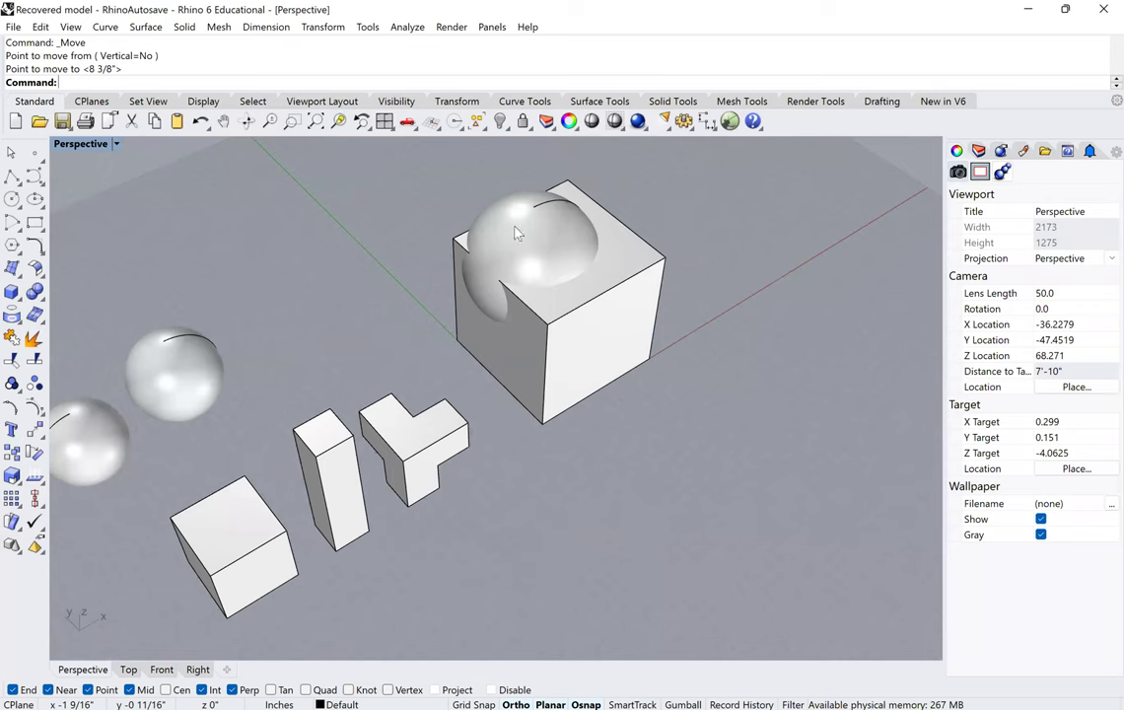
Step: Move the sphere vertically down about 1 5/16" so it sits deeper in the cube's top
left_click(533, 322)
type("M")
key("Return")
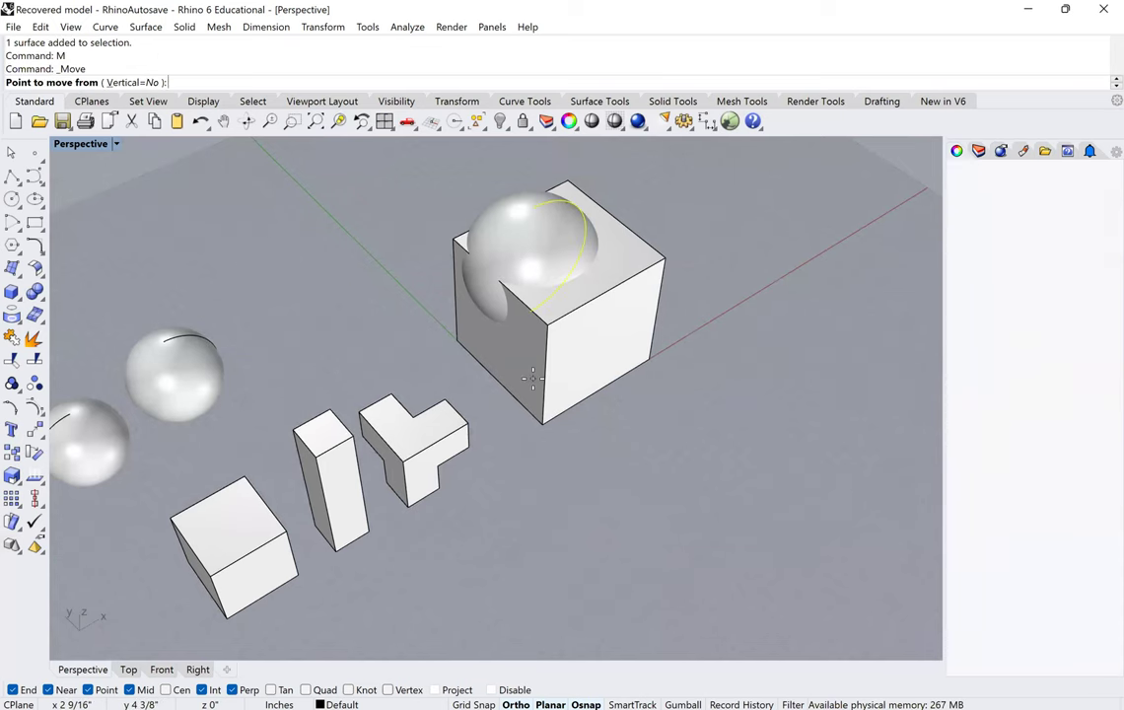
type("v")
key("Return")
right_click_drag(533, 379, 533, 365)
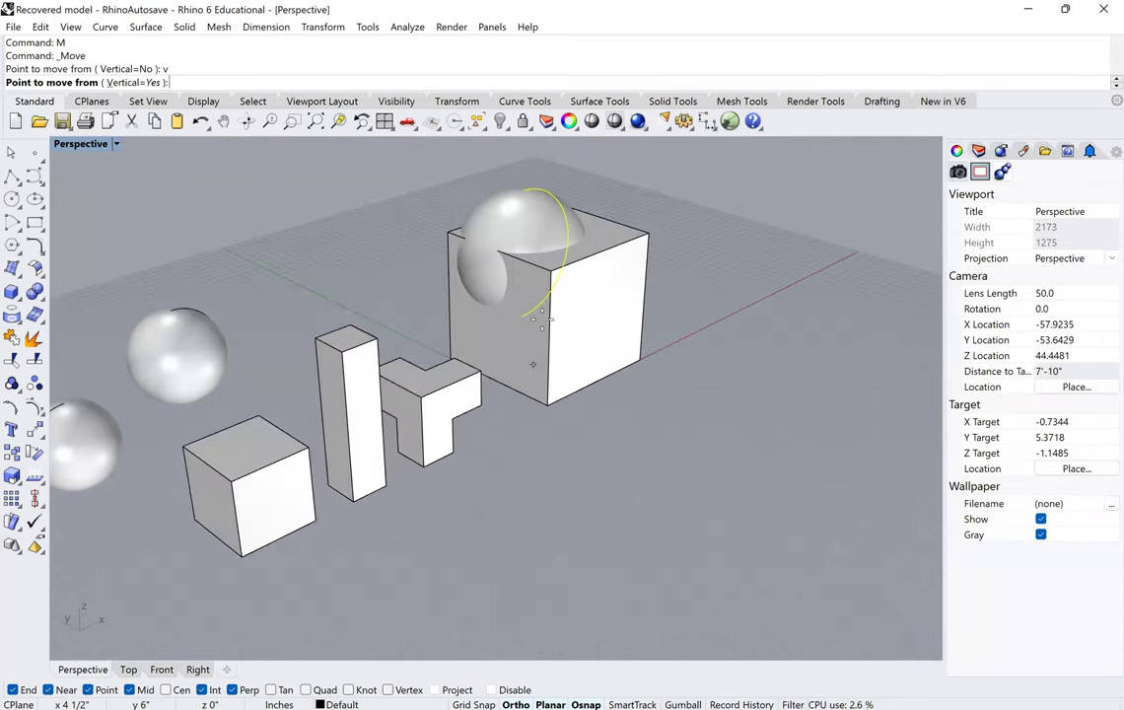
scroll(541, 319, "up", 3)
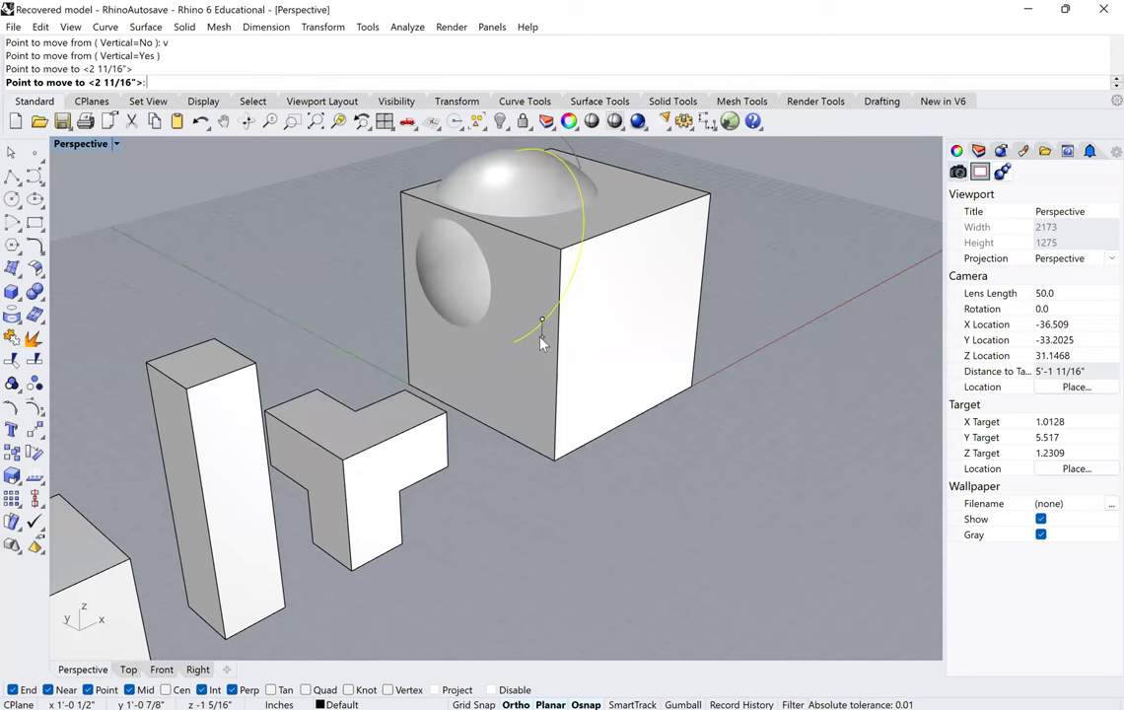
left_click(540, 336)
left_click(542, 343)
scroll(542, 343, "down", 3)
Step: Move the sphere horizontally about 7/8" along the y direction, further into the cube
right_click_drag(513, 416, 514, 351)
left_click(425, 361)
left_click(540, 338)
type("M")
key("Return")
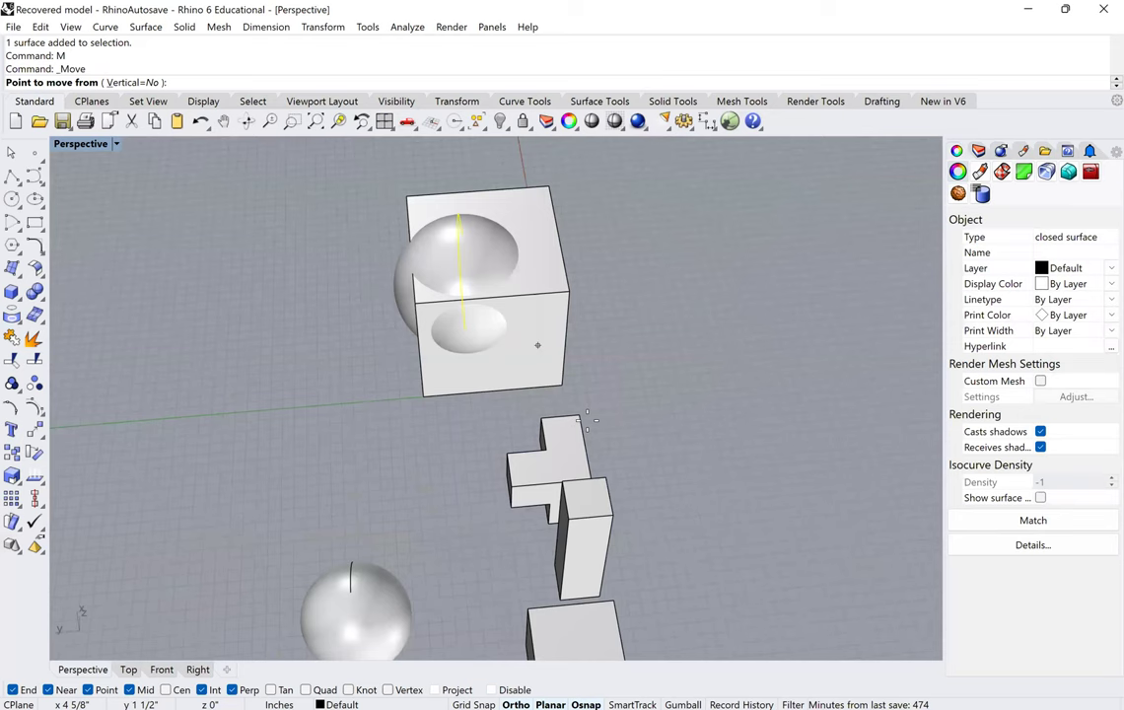
scroll(621, 395, "up", 2)
left_click(613, 393)
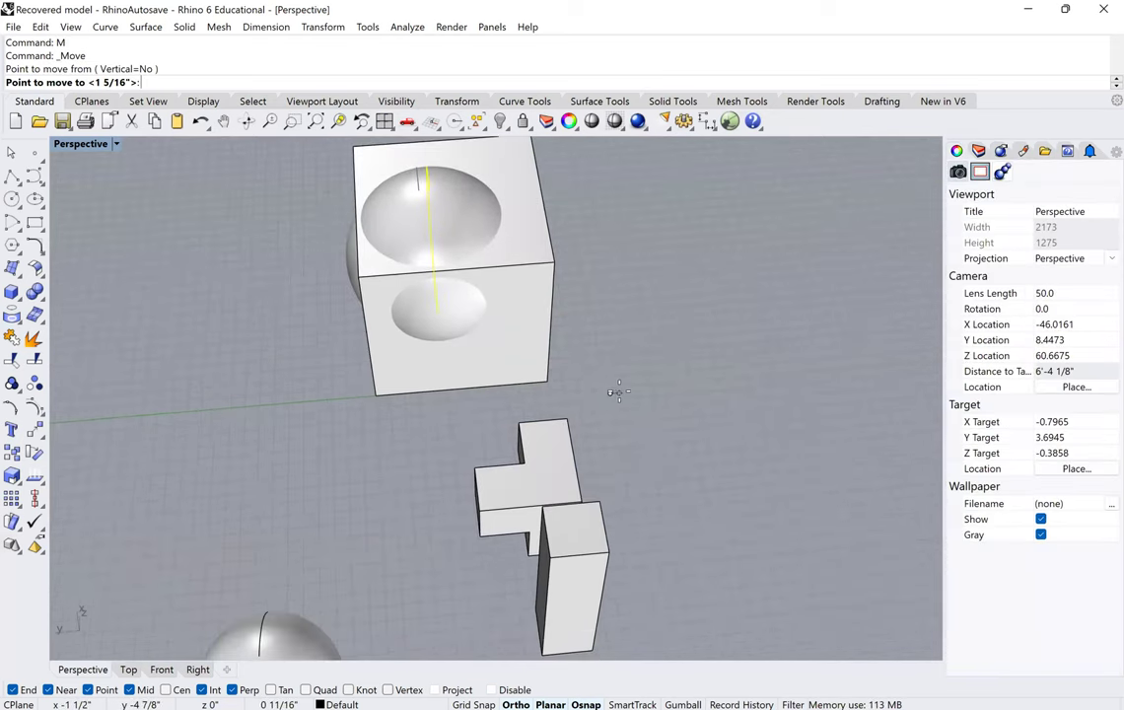
left_click(619, 399)
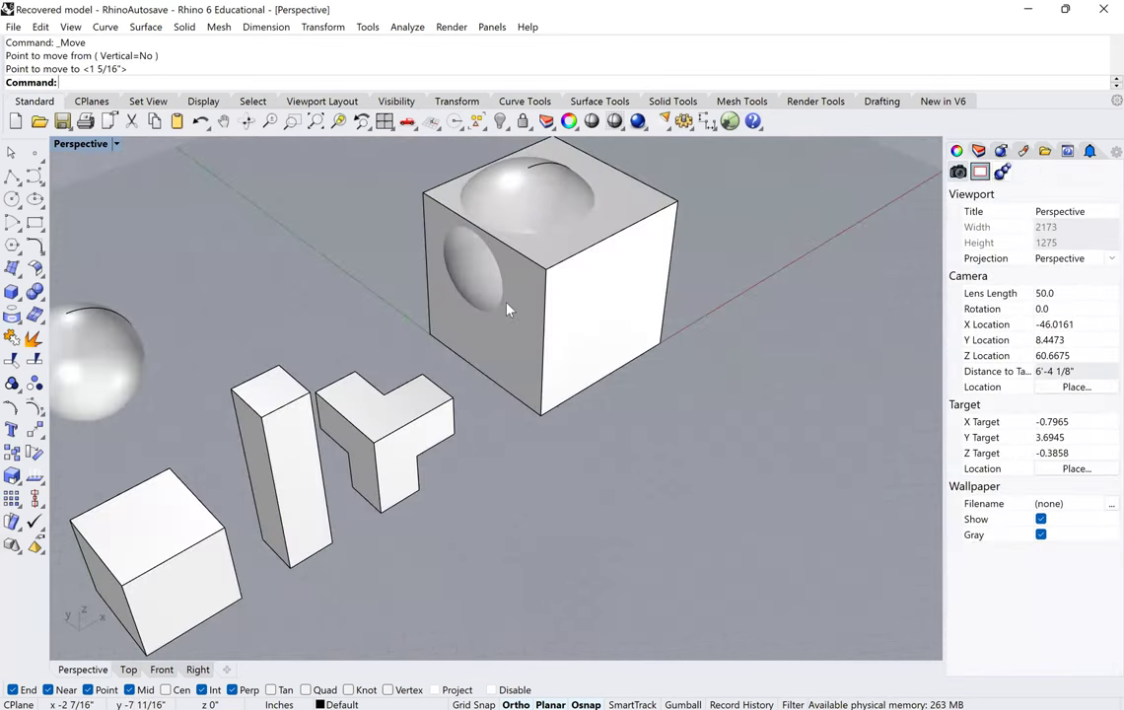
scroll(549, 343, "down", 6)
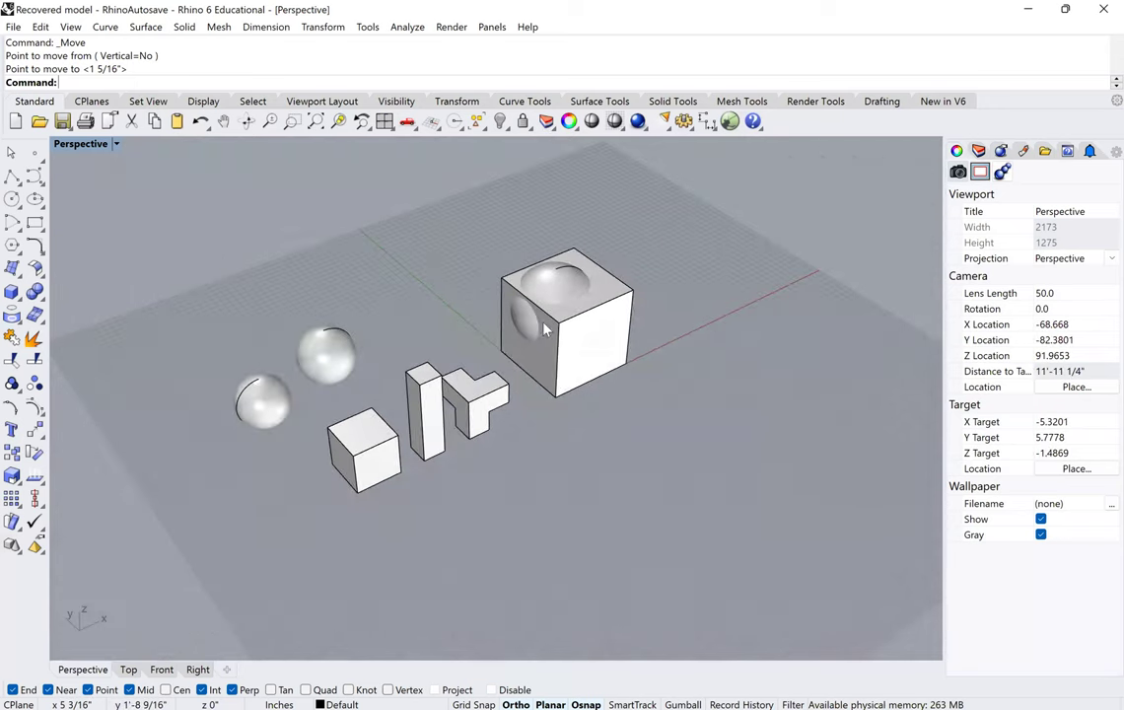
scroll(409, 361, "up", 3)
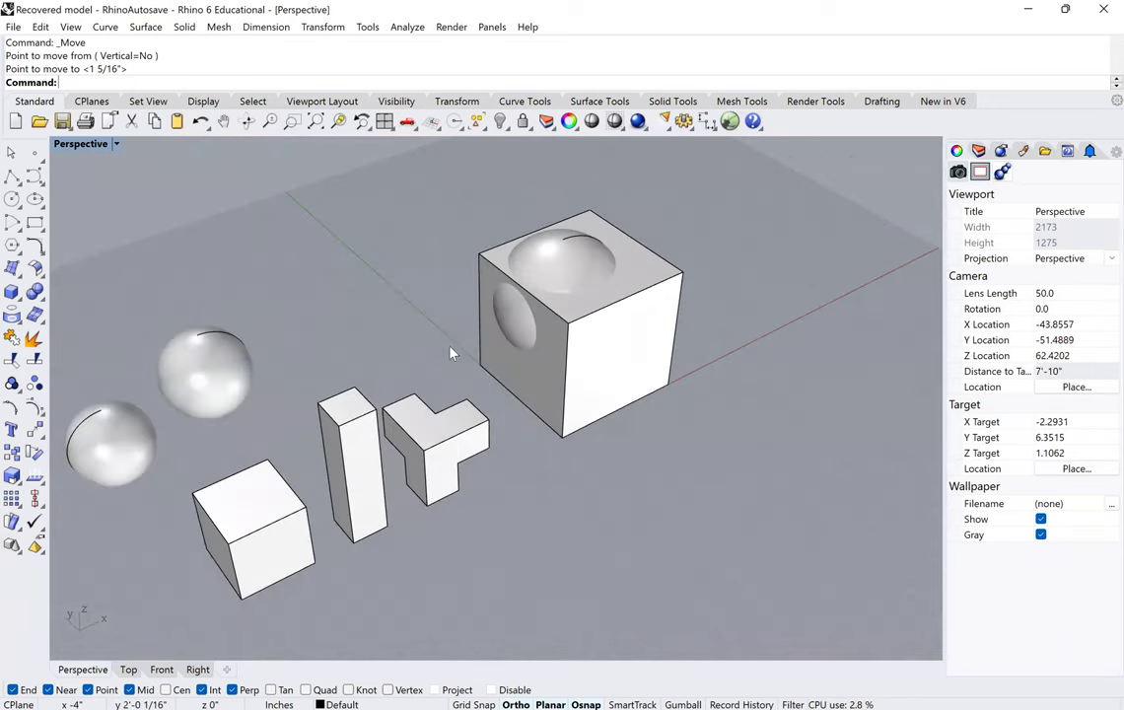
scroll(455, 354, "down", 3)
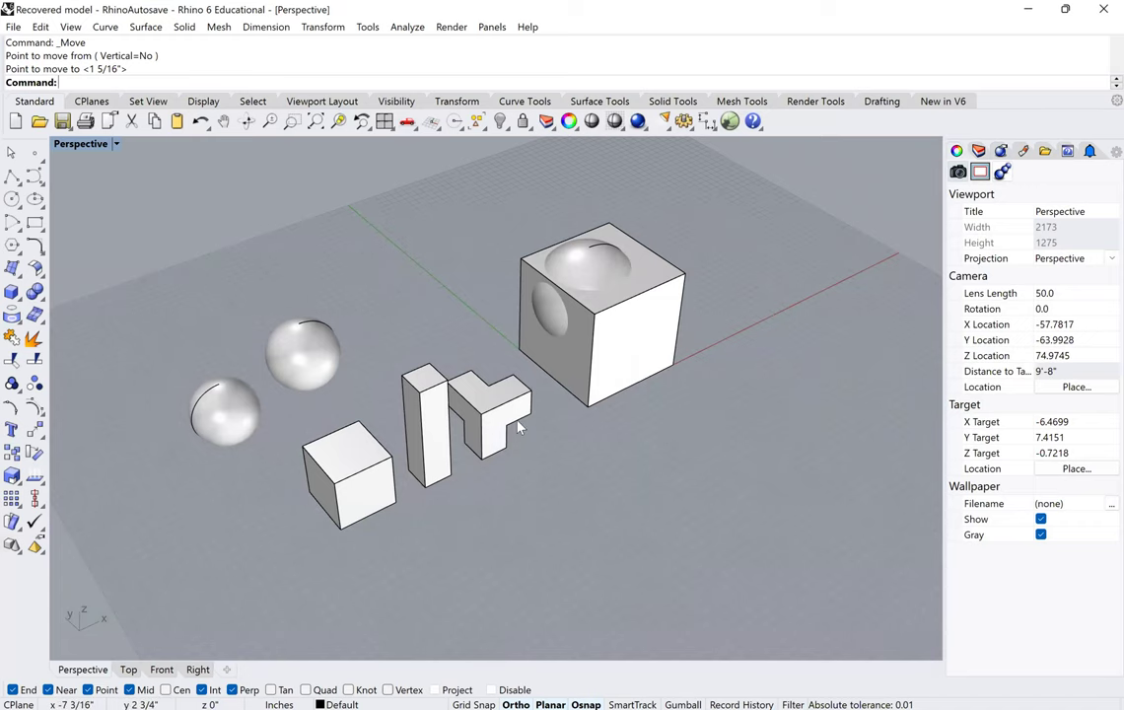
right_click_drag(553, 461, 591, 442)
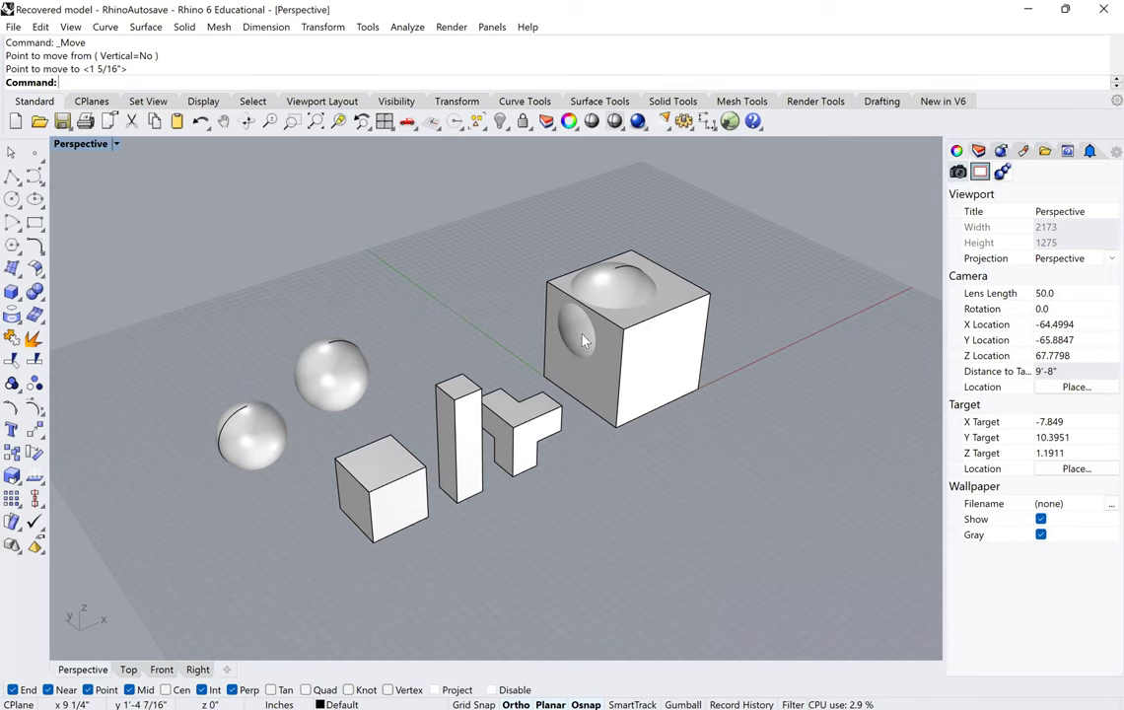
left_click(618, 343)
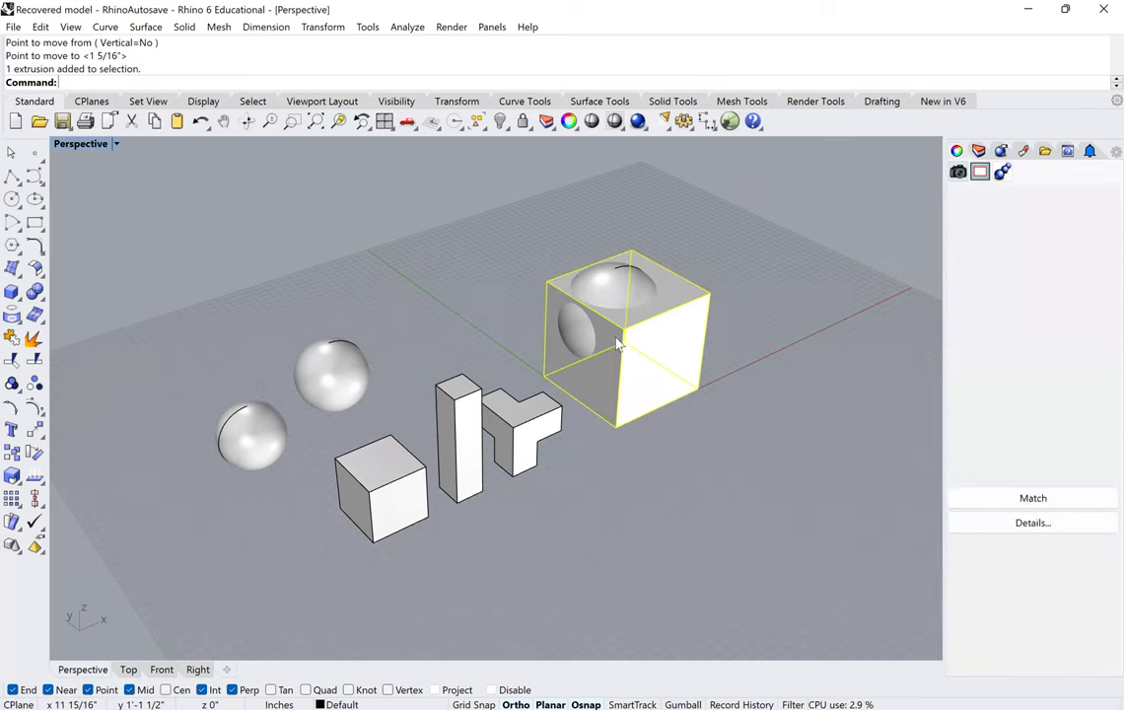
left_click(669, 469)
Step: Subtract the overlapping sphere from the large cube with BooleanDifference, keeping DeleteInput set to Yes
key("Up")
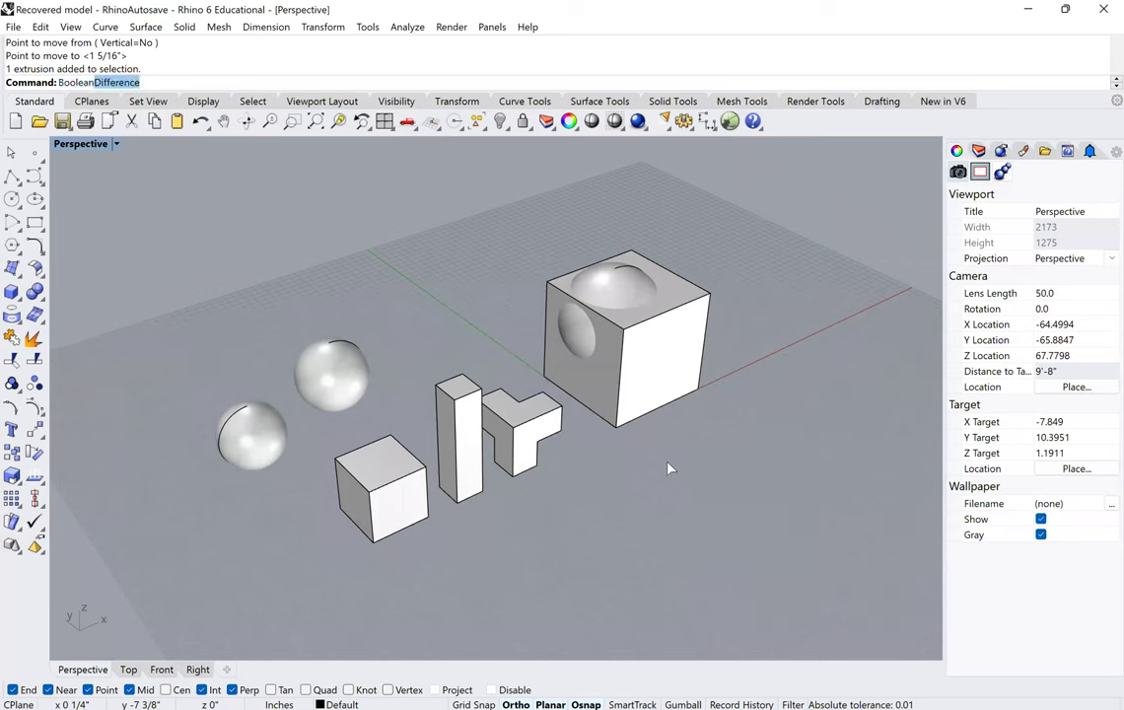
key("Return")
left_click(607, 300)
key("Return")
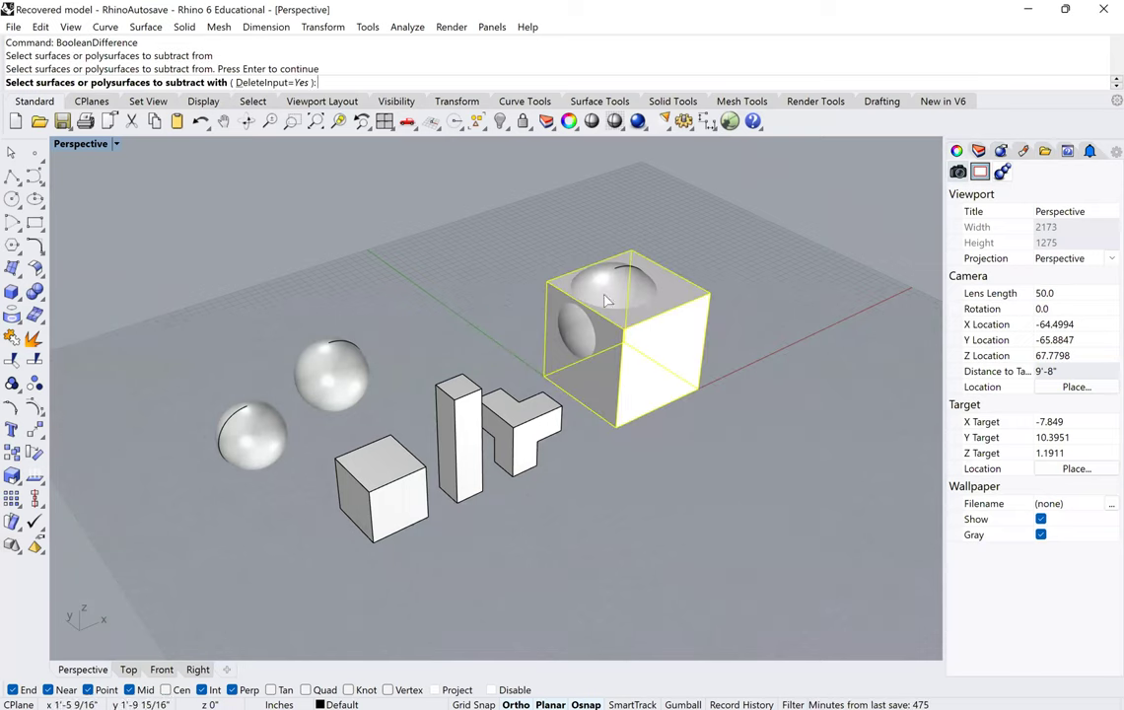
left_click(603, 294)
key("Return")
right_click_drag(557, 369, 609, 352)
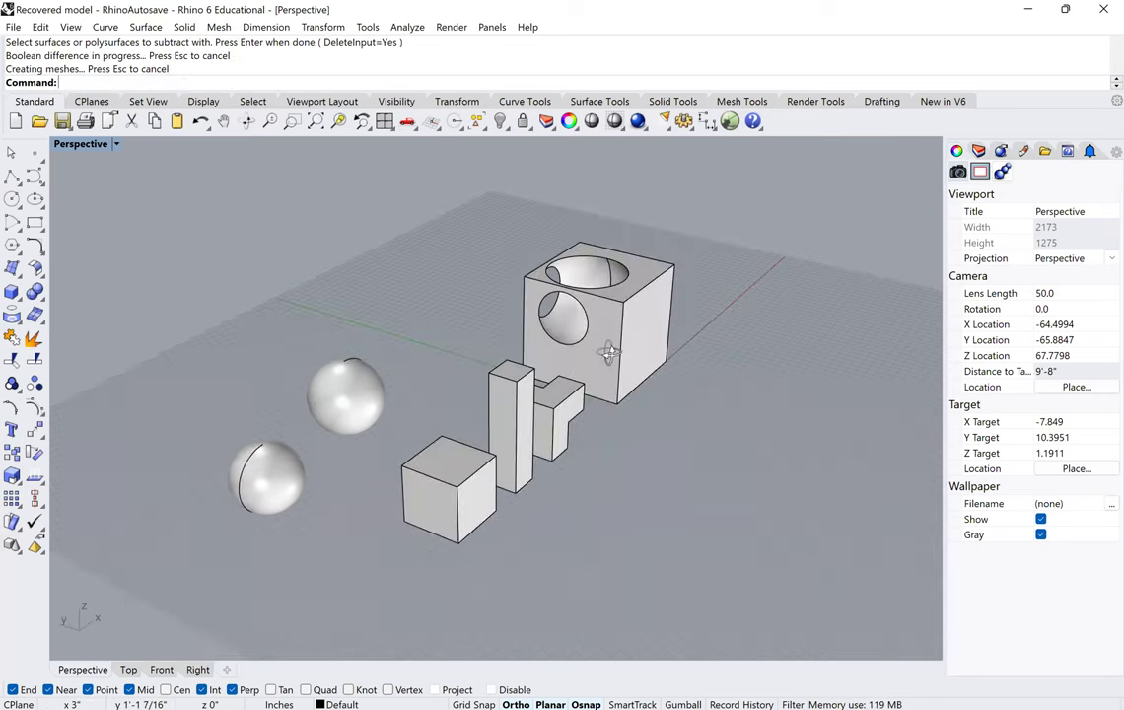
right_click_drag(495, 335, 395, 366)
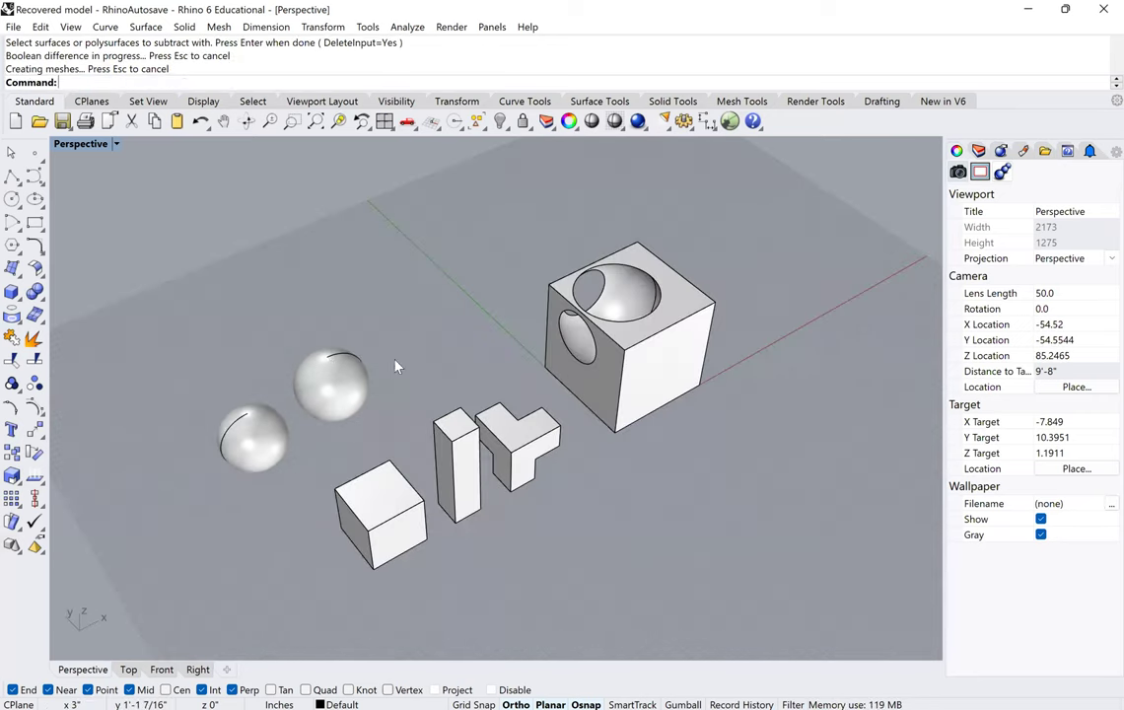
Step: Move the larger remaining sphere about 1'-9 1/4" along x and 1'-6 1/8" along negative y to the cube's front vertical edge
left_click(340, 395)
type("M")
key("Return")
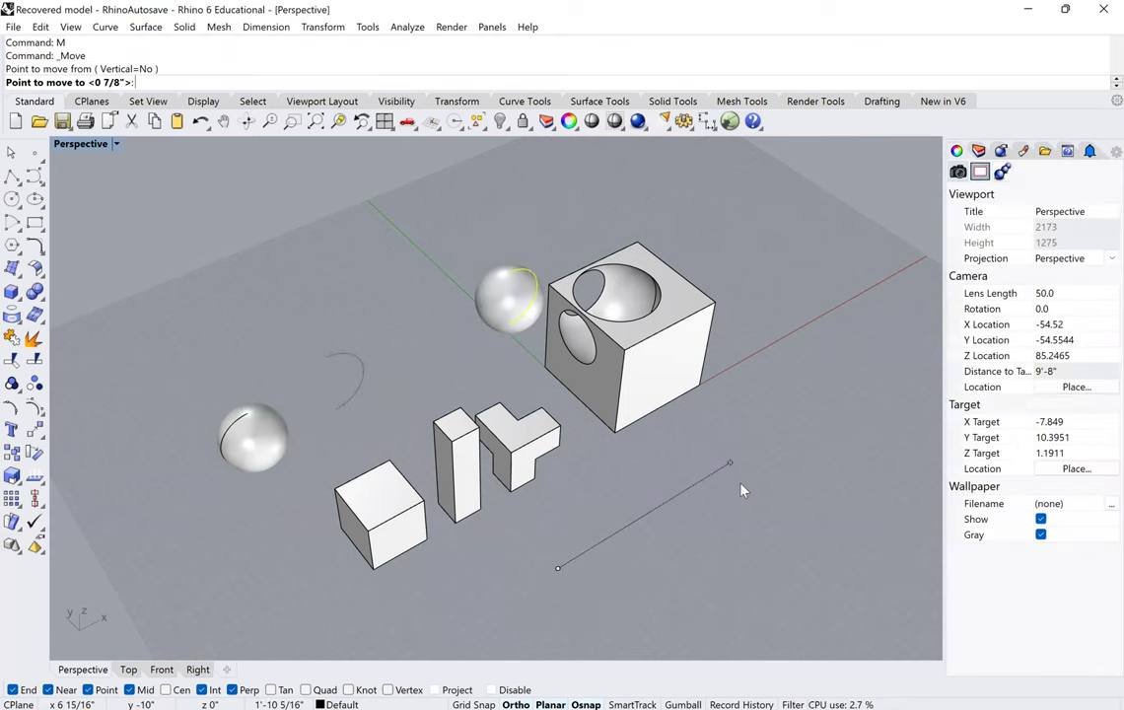
left_click(732, 483)
key("Return")
left_click(697, 455)
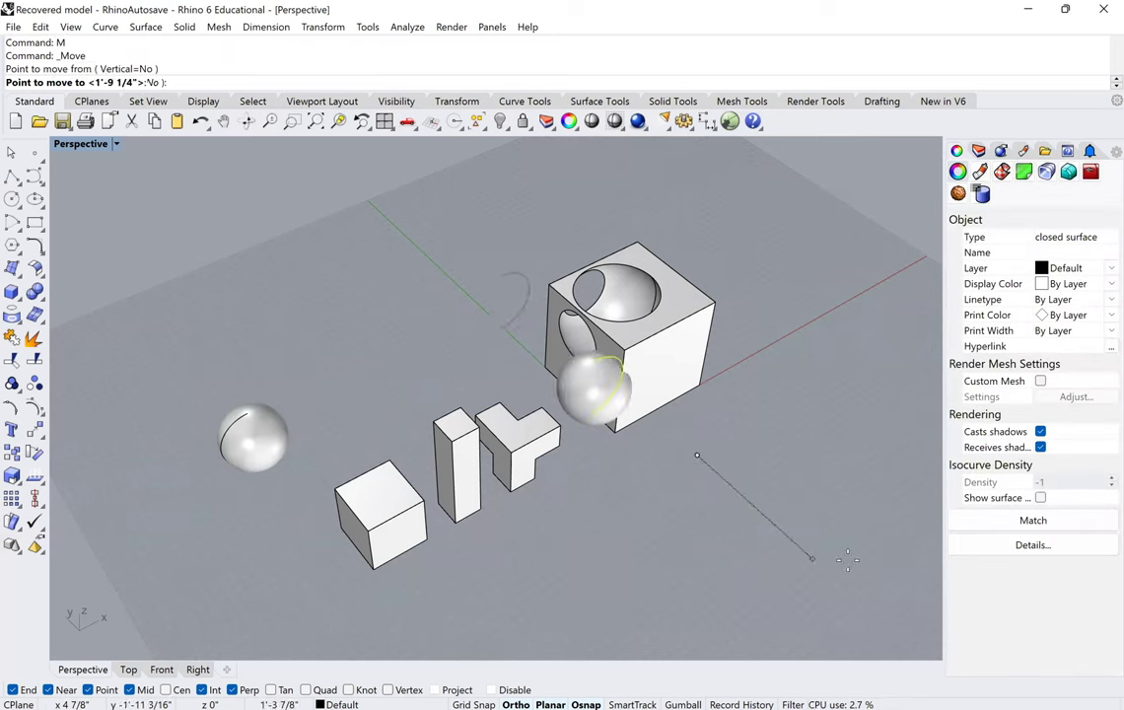
left_click(850, 560)
Step: Nudge that sphere about 1 7/8" along x, then slightly back along y into the cube's front vertical edge
key("Return")
left_click(658, 558)
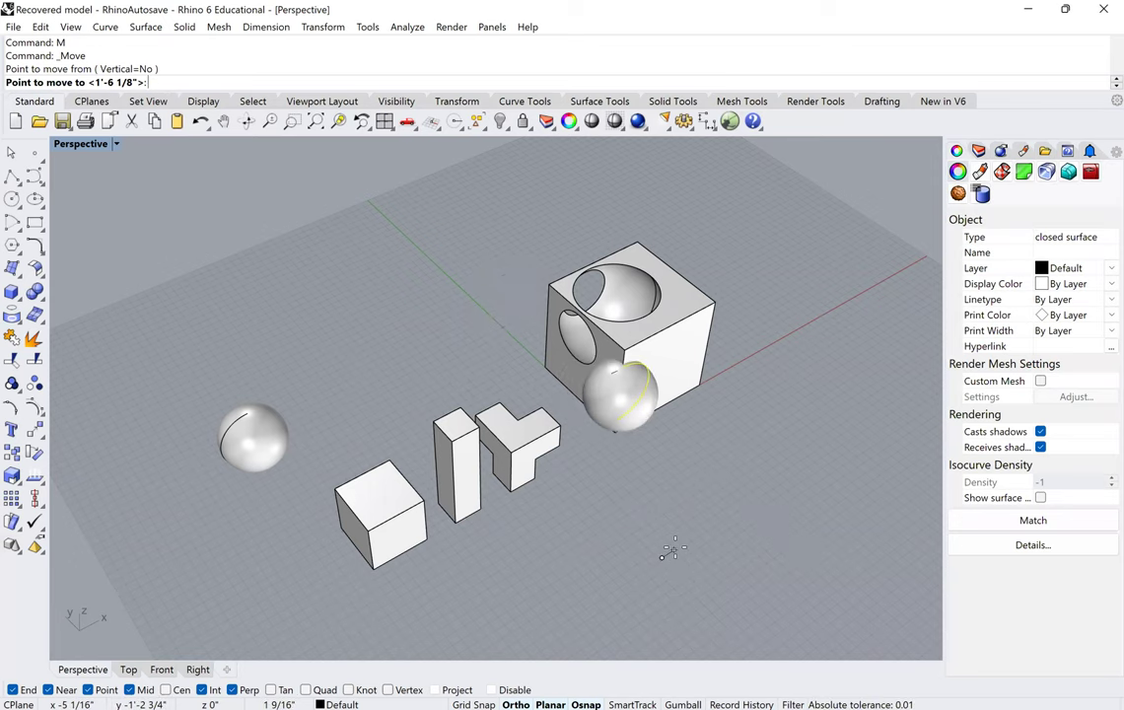
left_click(676, 548)
left_click(677, 554)
scroll(648, 498, "up", 2)
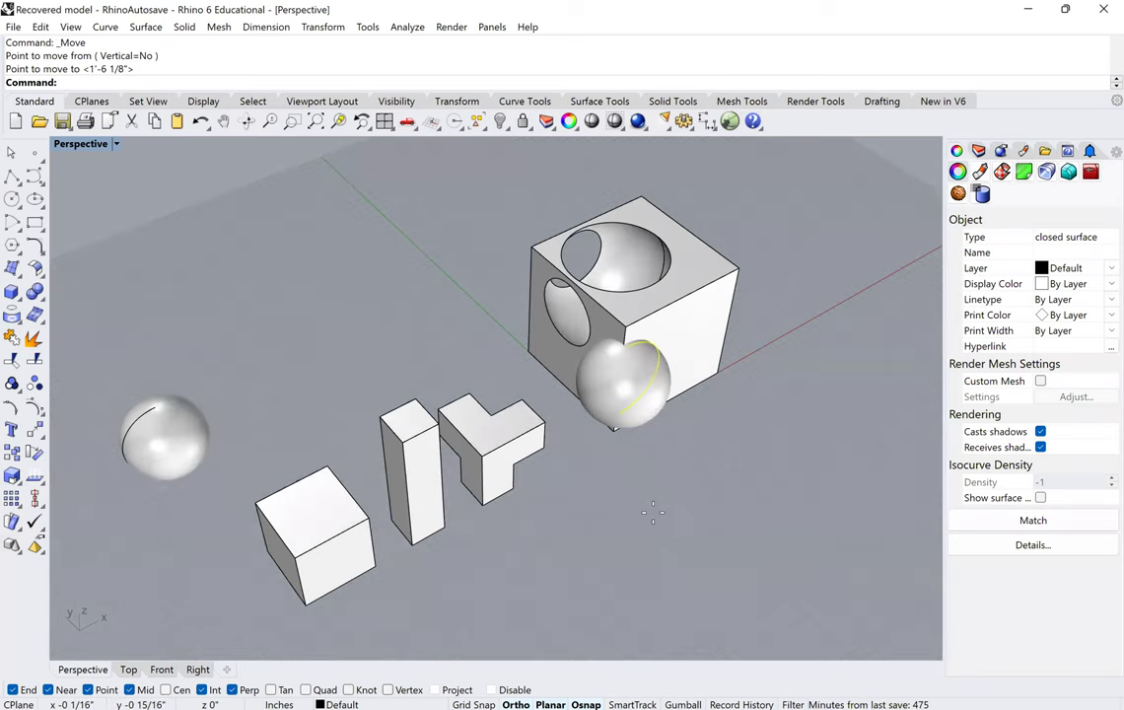
key("Return")
left_click(645, 514)
left_click(640, 510)
right_click_drag(676, 486, 741, 462)
right_click_drag(805, 487, 615, 495)
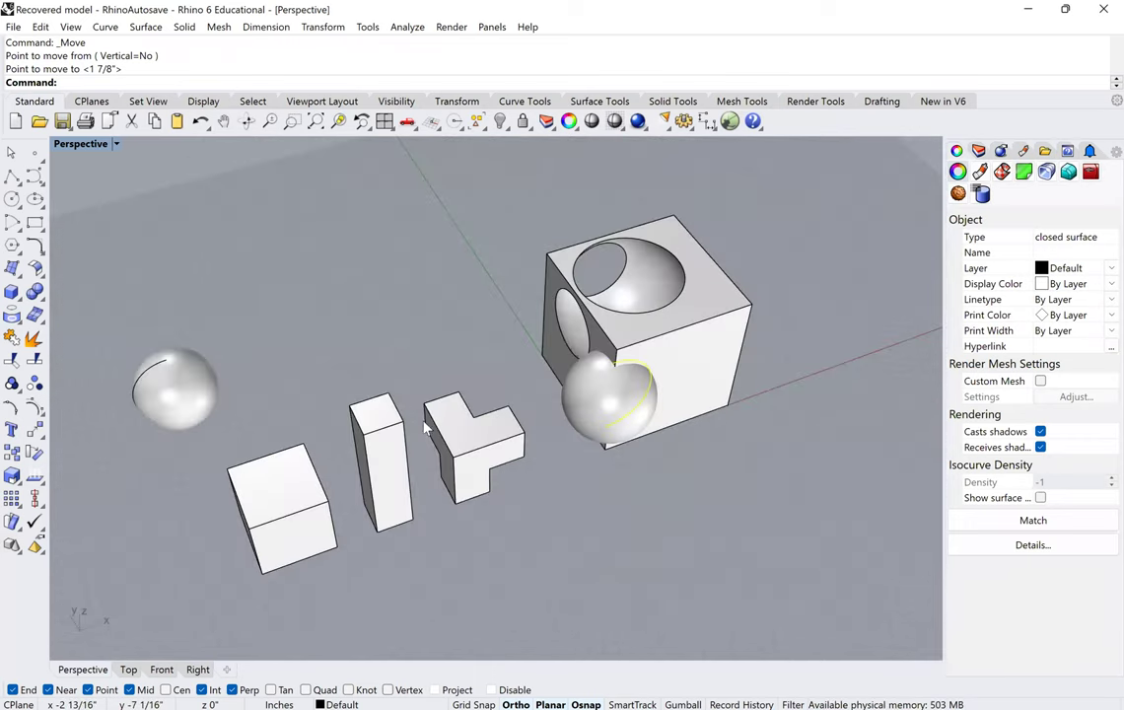
right_click_drag(340, 451, 401, 487)
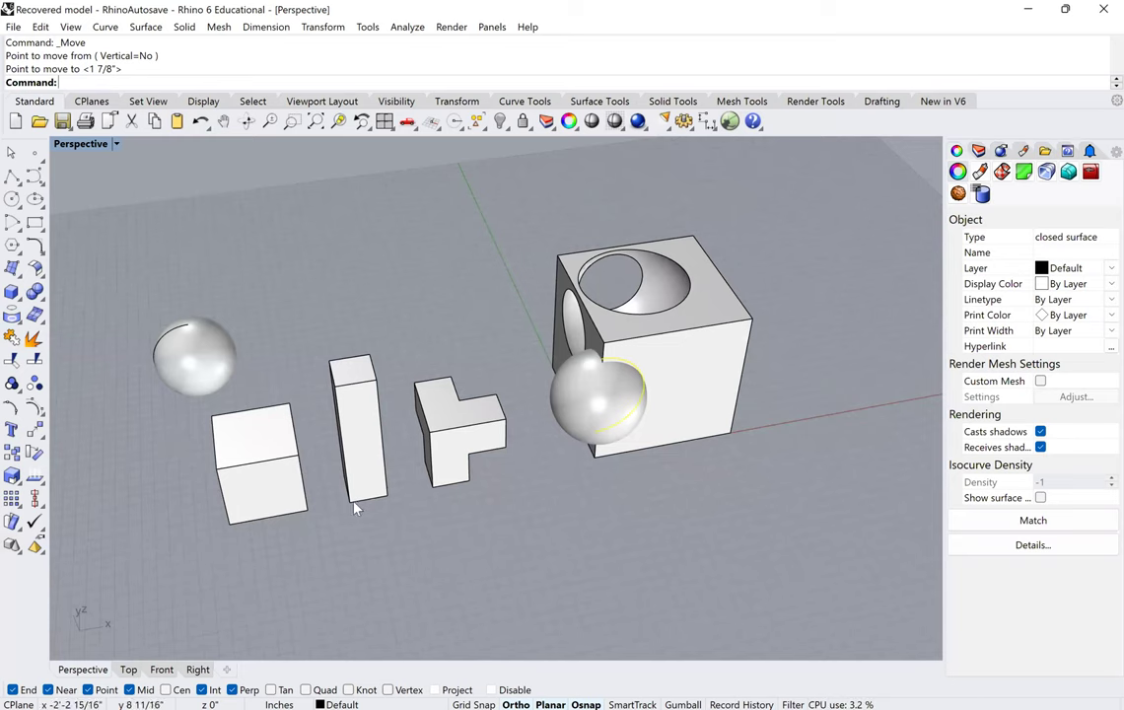
right_click_drag(583, 488, 610, 468)
left_click(610, 468)
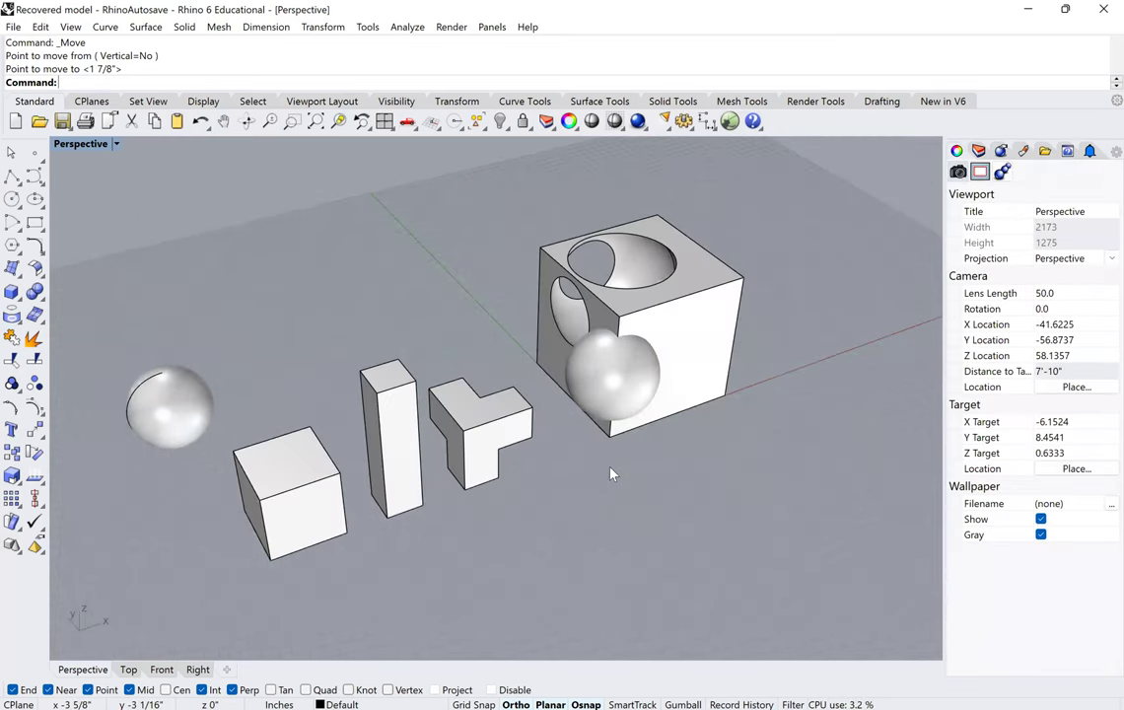
Step: Cut the sphere at the front vertical edge out of the large cube with BooleanDifference
type("booleand")
key("Return")
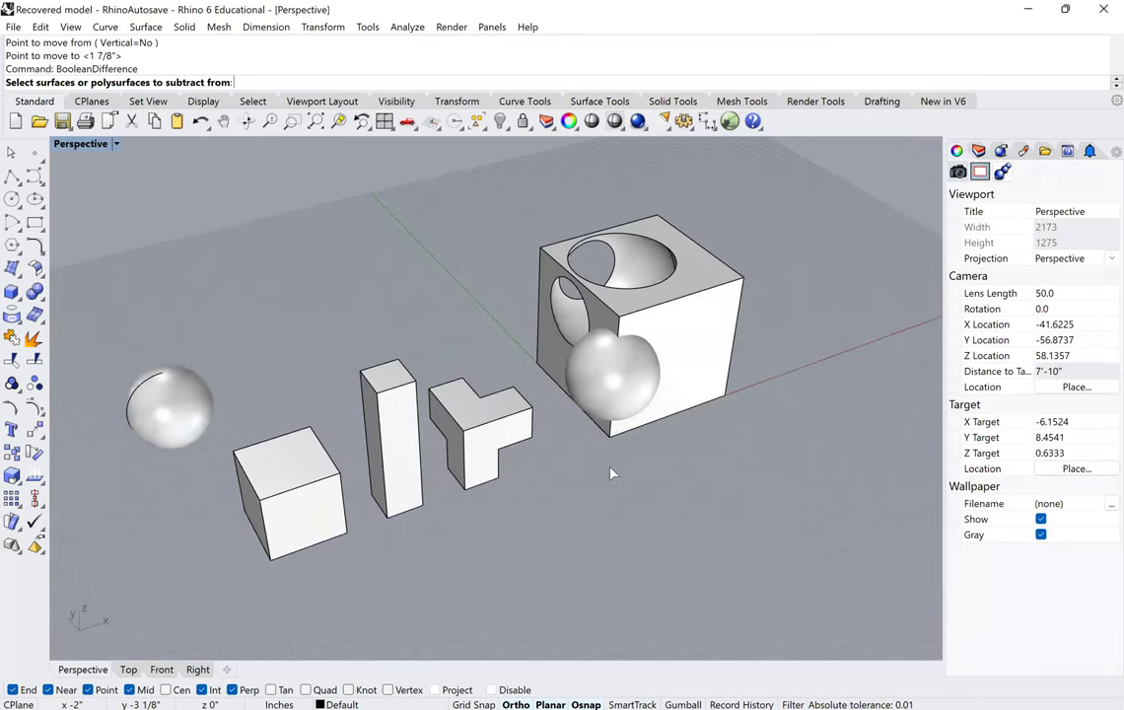
left_click(737, 320)
key("Return")
left_click(603, 377)
right_click(575, 466)
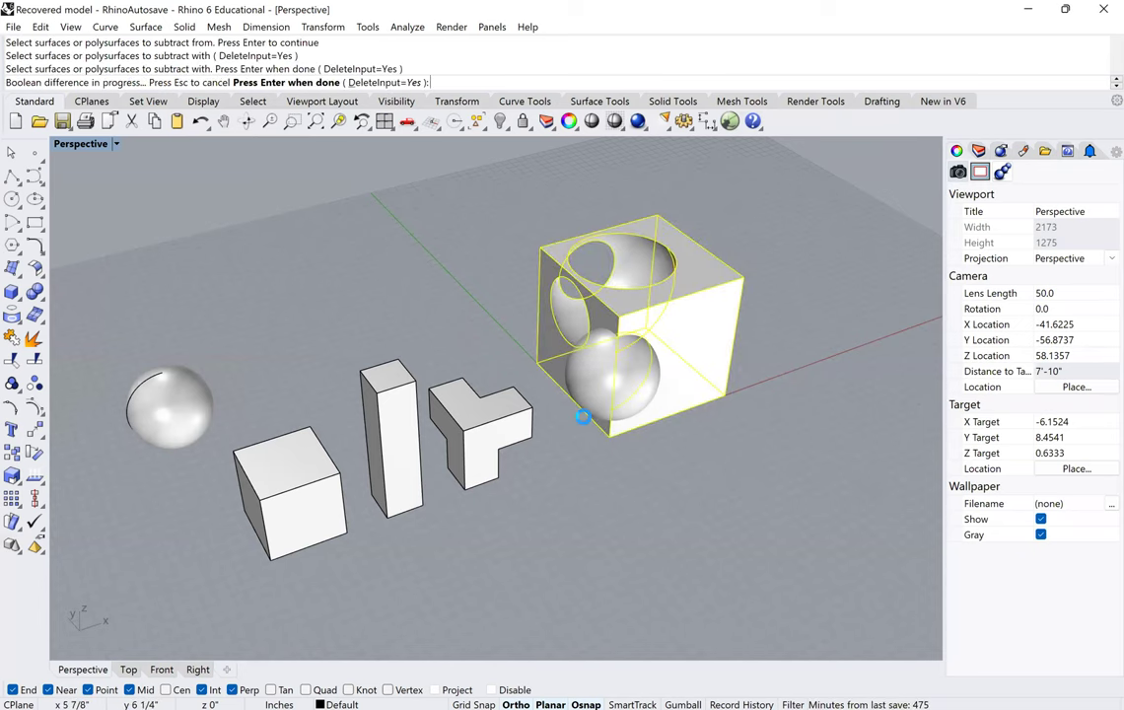
mouse_move(572, 505)
right_mouse_down()
mouse_move(639, 472)
mouse_move(607, 460)
mouse_move(573, 423)
mouse_move(497, 442)
mouse_move(587, 489)
mouse_move(578, 501)
right_mouse_up()
Step: Move the last sphere about 4'-0 1/8" along x, then along negative y to overlap the large cube's far side vertical edge
left_click(185, 420)
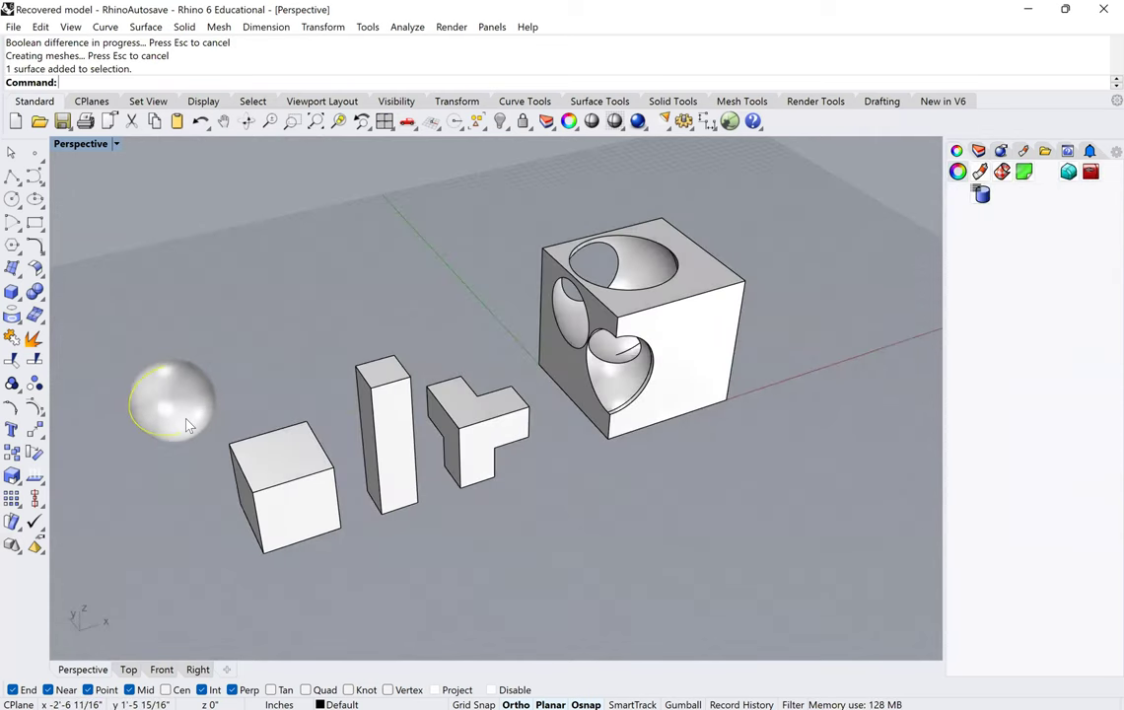
type("m")
key("Return")
left_click(171, 557)
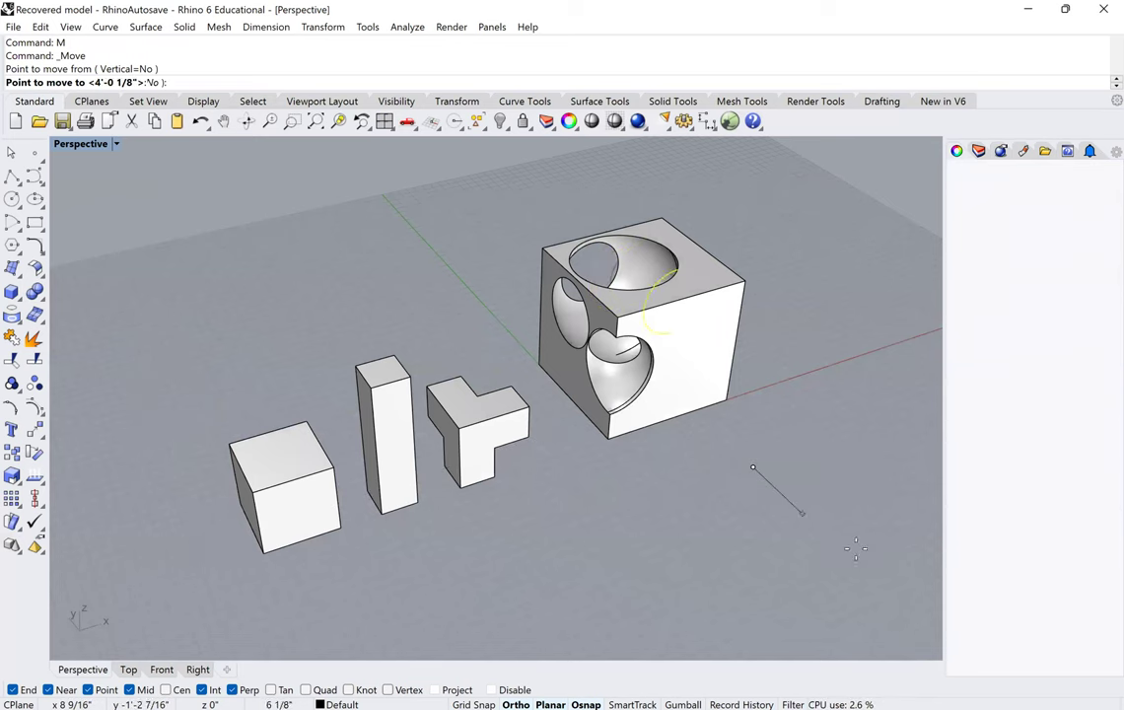
left_click(907, 591)
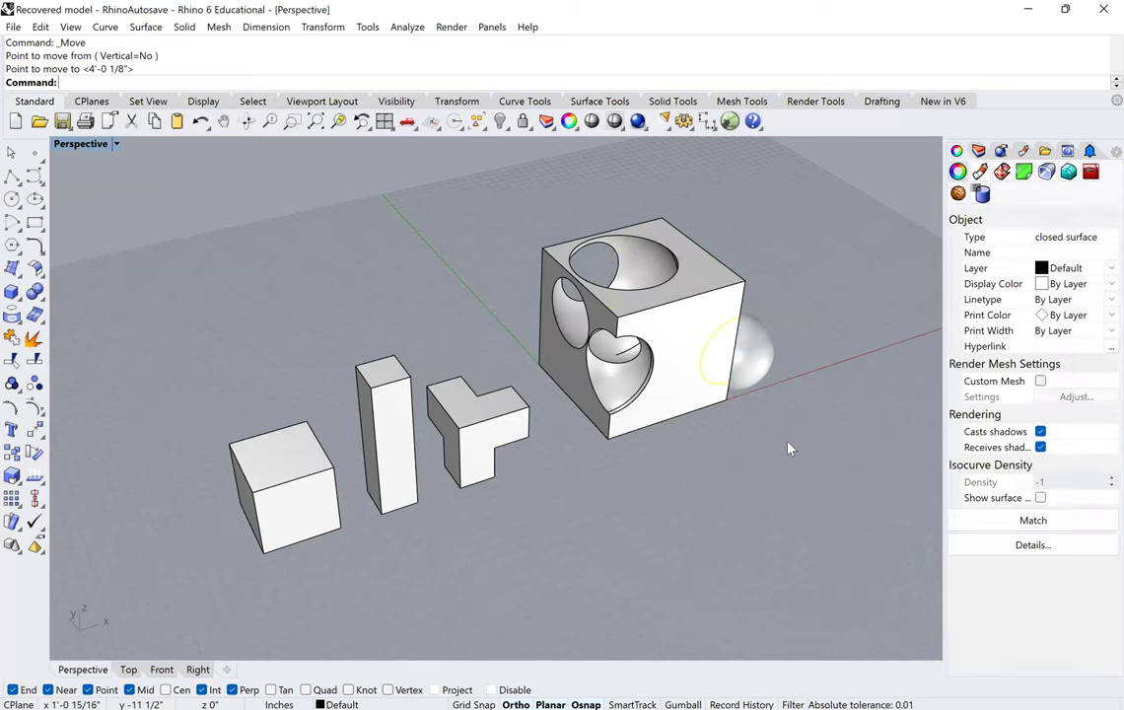
left_click(814, 470)
Step: Shift the sphere along negative x to deepen its overlap with the large cube's lower far side corner
left_click(766, 378)
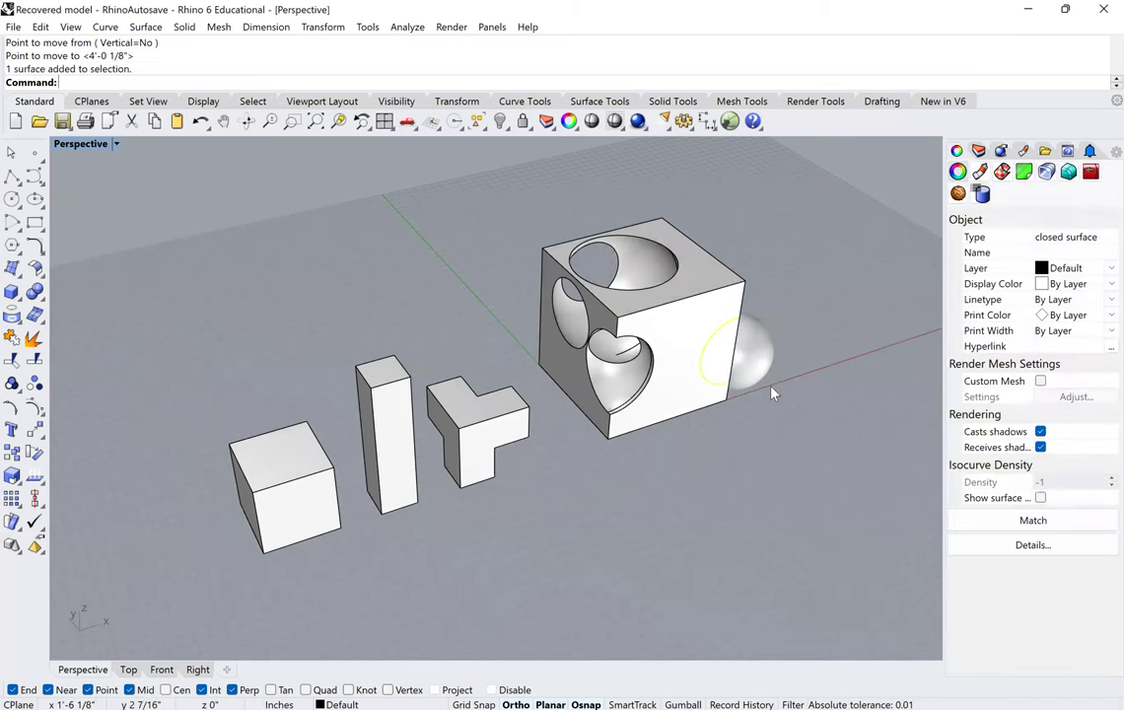
type("M")
key("Return")
left_click(737, 431)
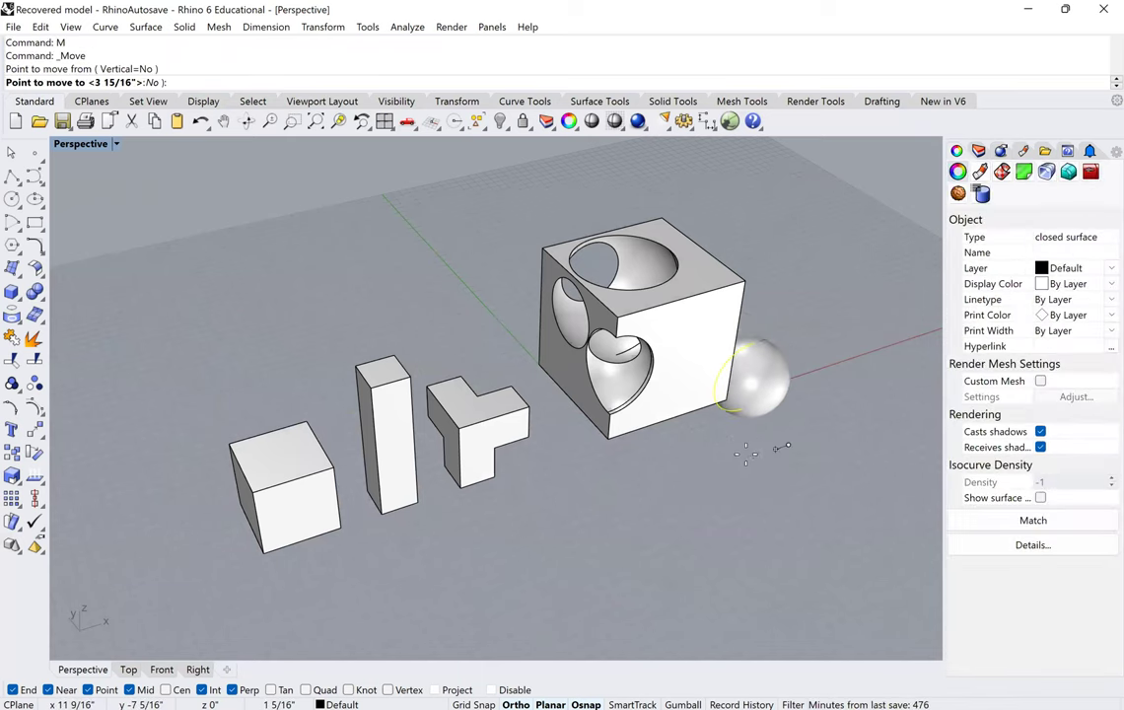
left_click(735, 461)
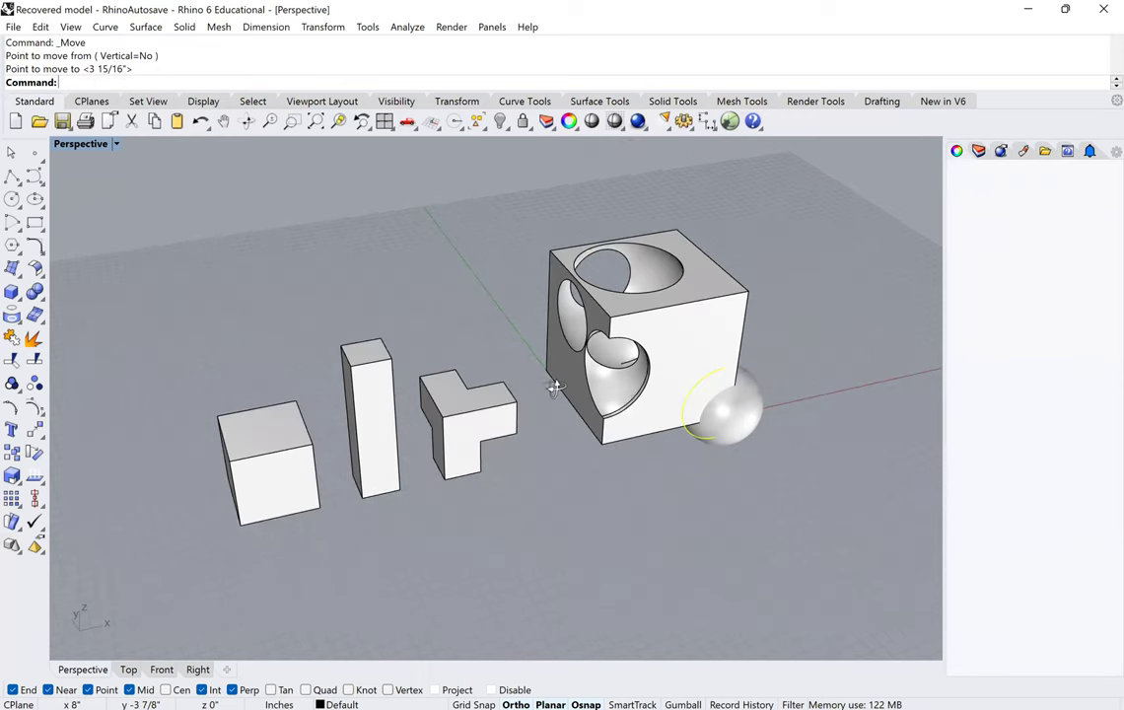
Step: Nudge the sphere along y so that it straddles the large cube's lower far side corner
right_click_drag(552, 389, 661, 442)
left_click(539, 506)
left_click(530, 502)
type("m")
key("Return")
left_click(635, 441)
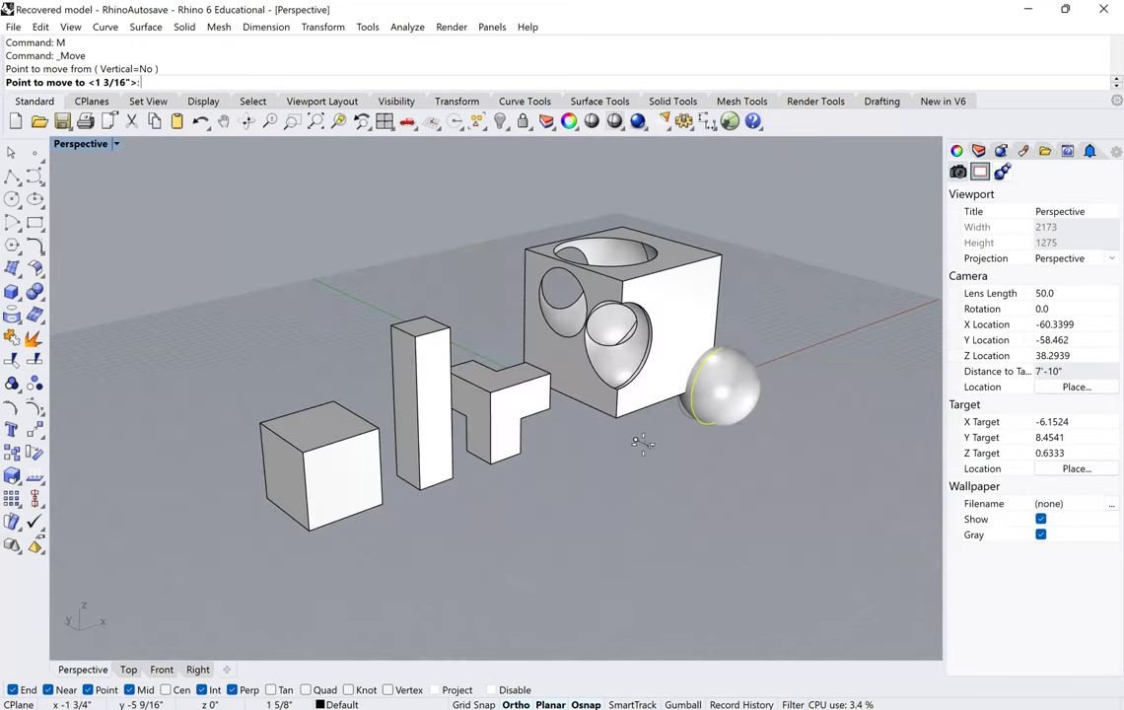
left_click(669, 454)
scroll(663, 485, "up", 2)
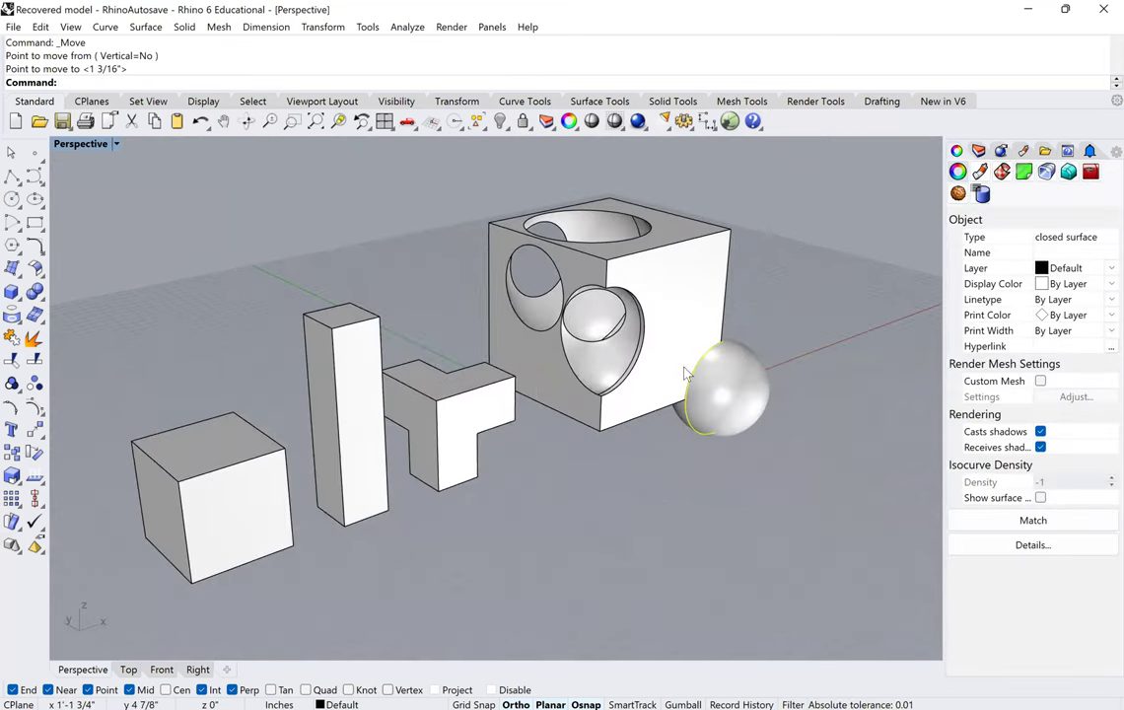
Step: Cut the sphere at the lower far side corner out of the large cube with BooleanDifference
key("Escape")
type("BooleanDifference")
key("Return")
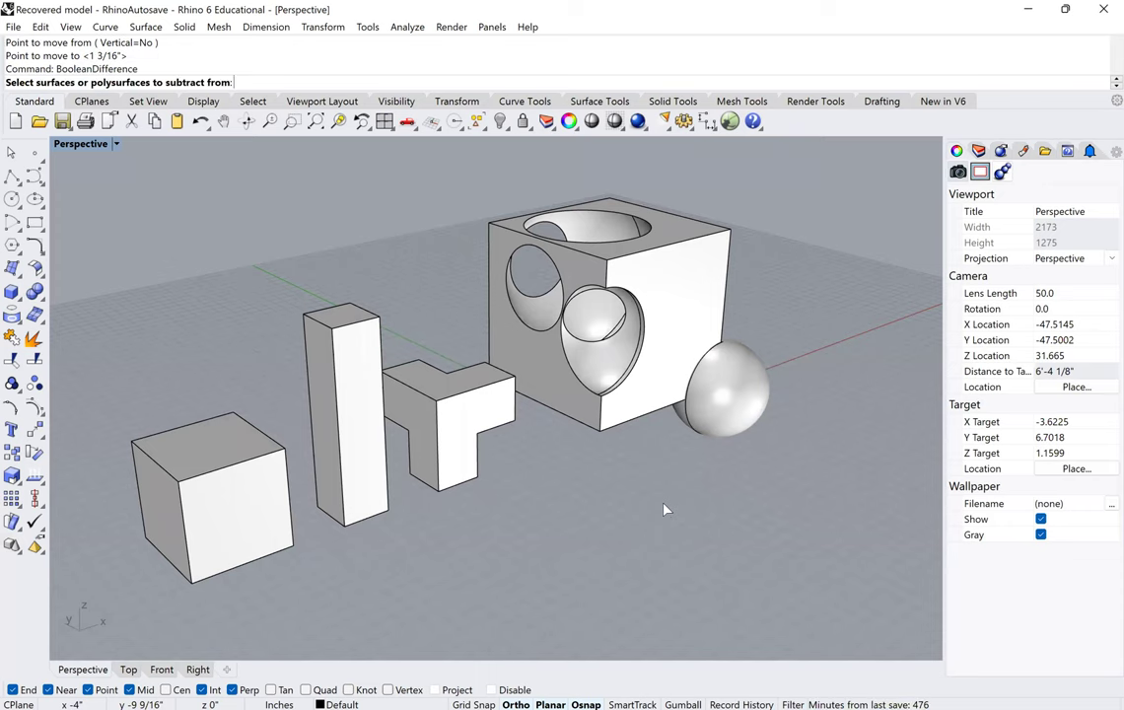
left_click(659, 336)
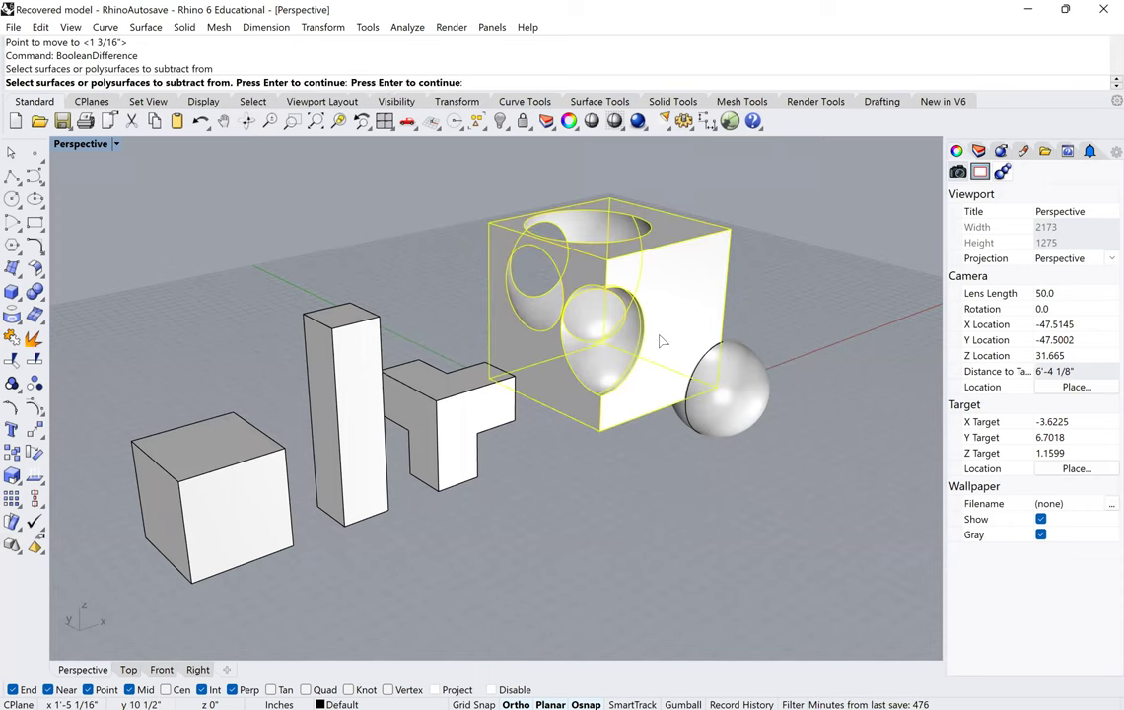
key("Return")
left_click(715, 394)
key("Return")
scroll(613, 460, "down", 2)
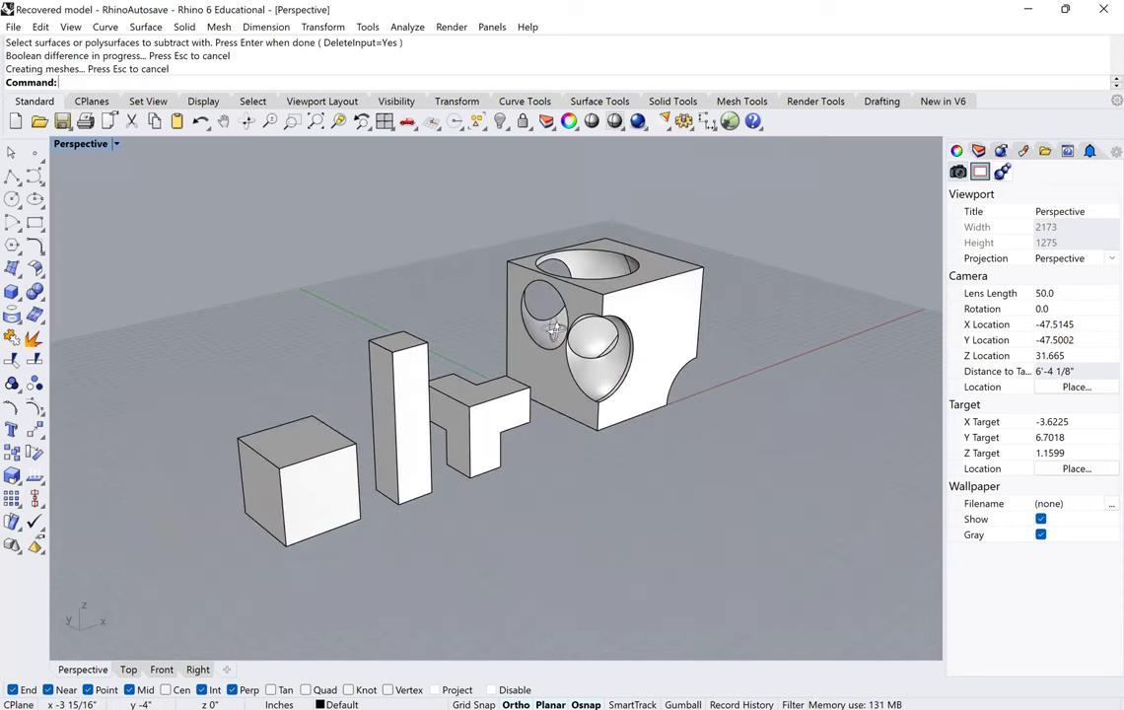
Step: Examine the carved cube from below and from its other sides
right_click_drag(508, 299, 454, 281)
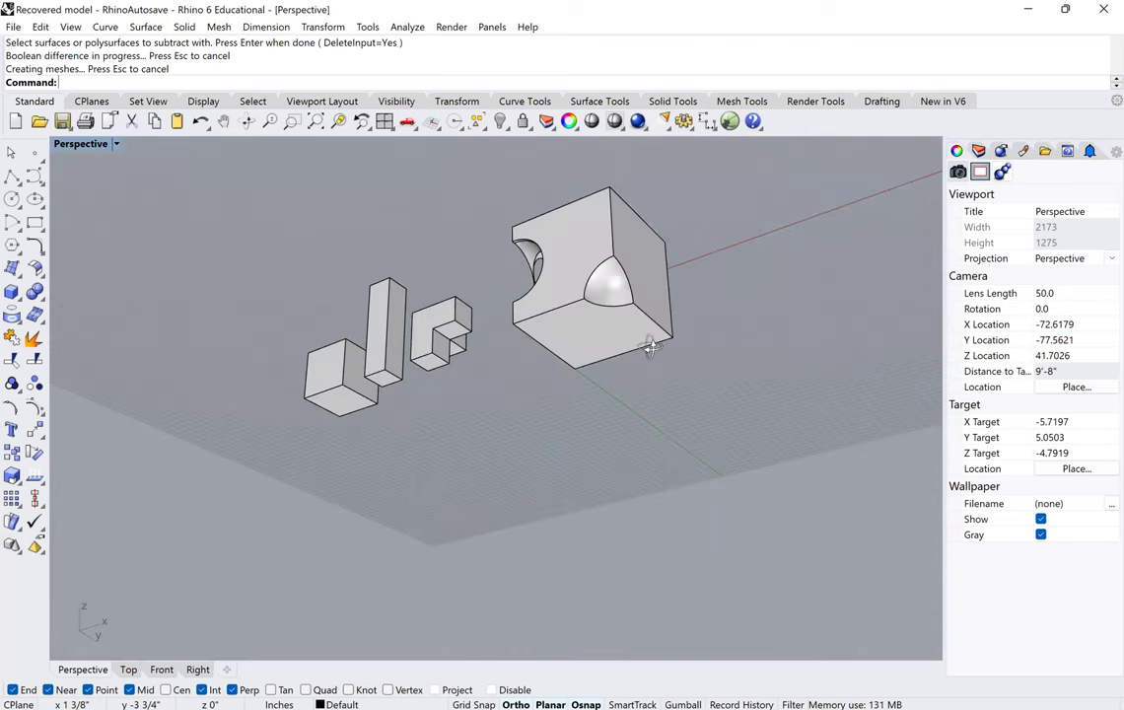
right_click_drag(590, 349, 686, 427)
right_click_drag(794, 434, 850, 374)
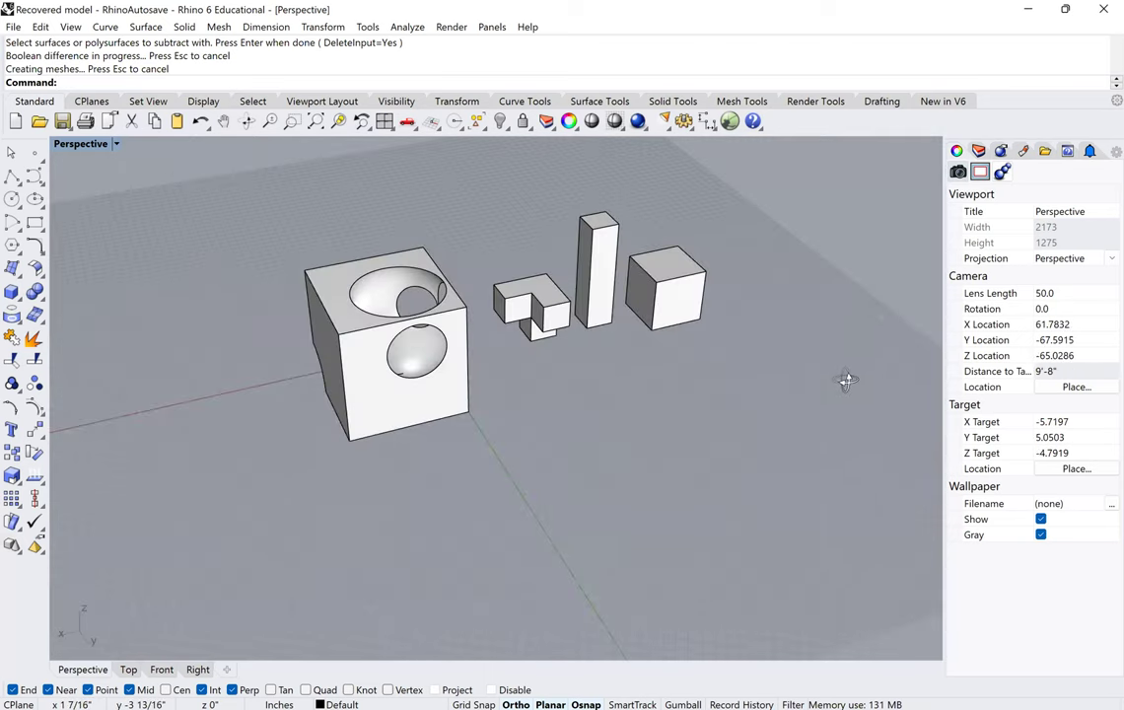
scroll(387, 308, "up", 10)
right_click_drag(564, 394, 415, 323)
right_click_drag(577, 228, 533, 305)
Step: Examine the narrow strip between the two spherical cutouts on the cube's side face, outside and from behind
scroll(541, 265, "up", 4)
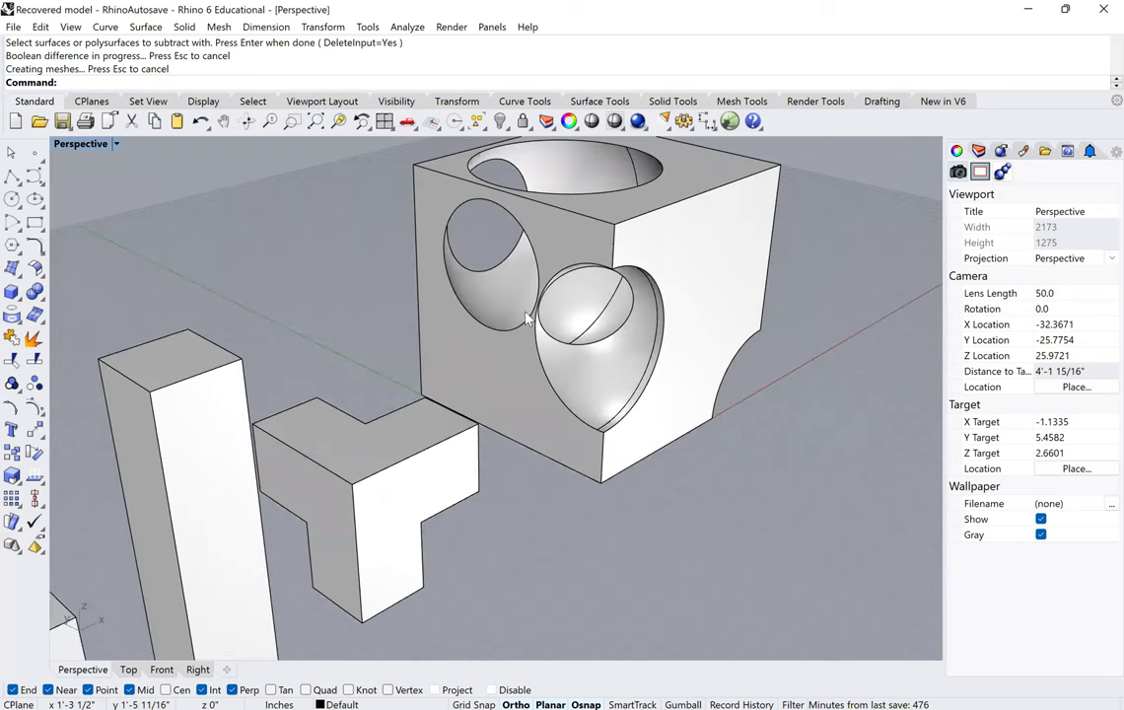
scroll(522, 396, "down", 4)
right_click_drag(494, 409, 546, 367)
scroll(468, 301, "up", 6)
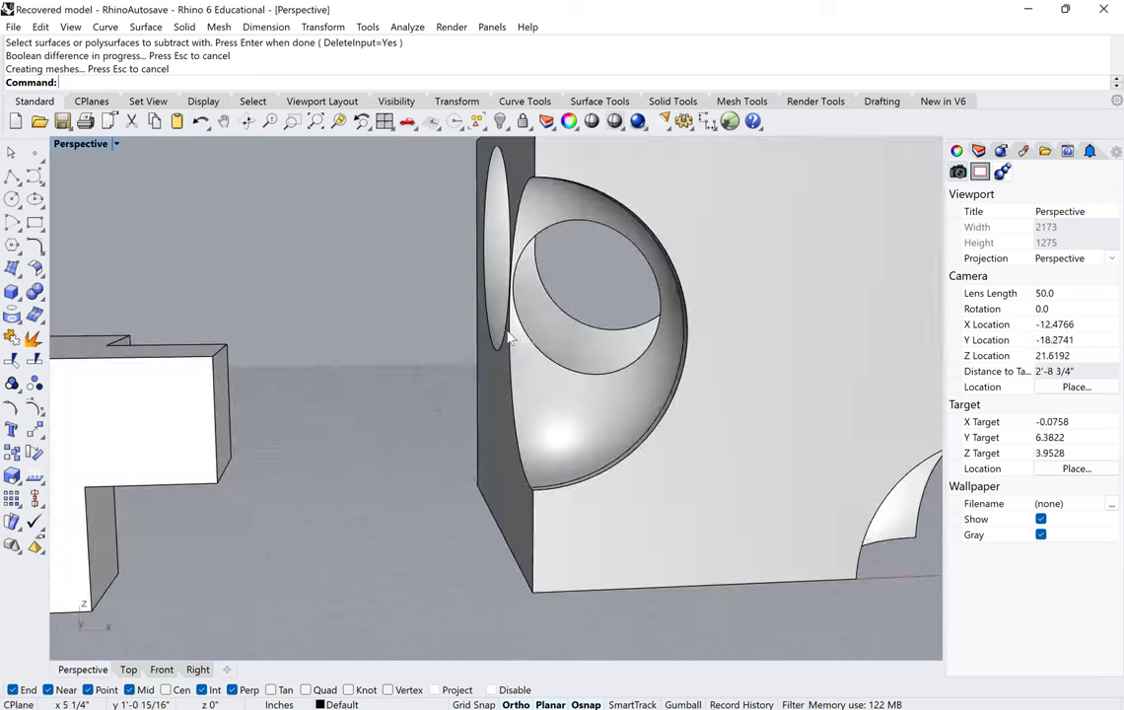
right_click_drag(496, 298, 589, 315)
scroll(471, 294, "down", 4)
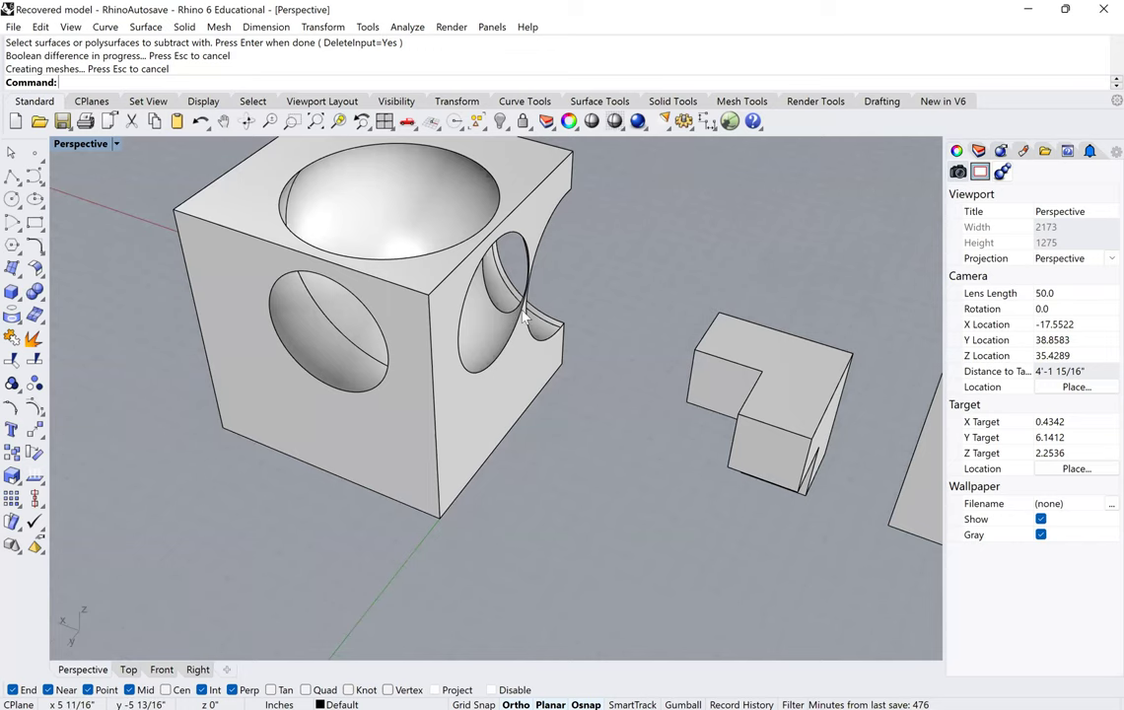
right_click_drag(481, 286, 383, 308)
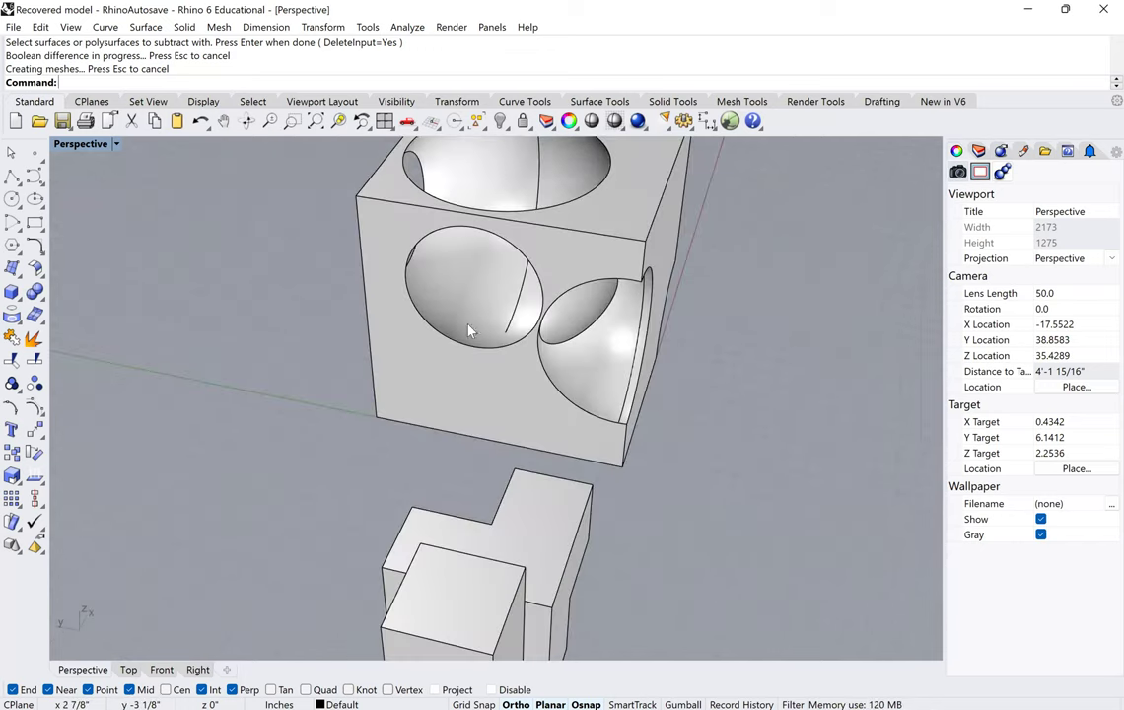
right_click_drag(477, 332, 540, 331)
scroll(553, 322, "up", 6)
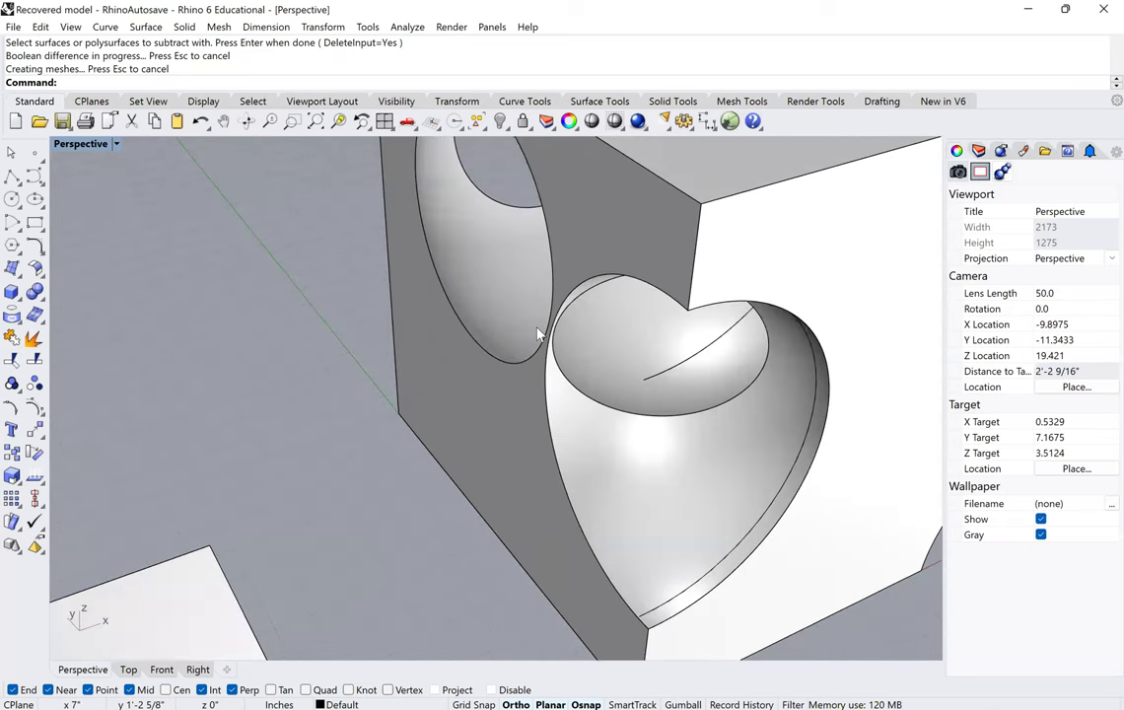
scroll(536, 328, "down", 6)
scroll(543, 310, "up", 2)
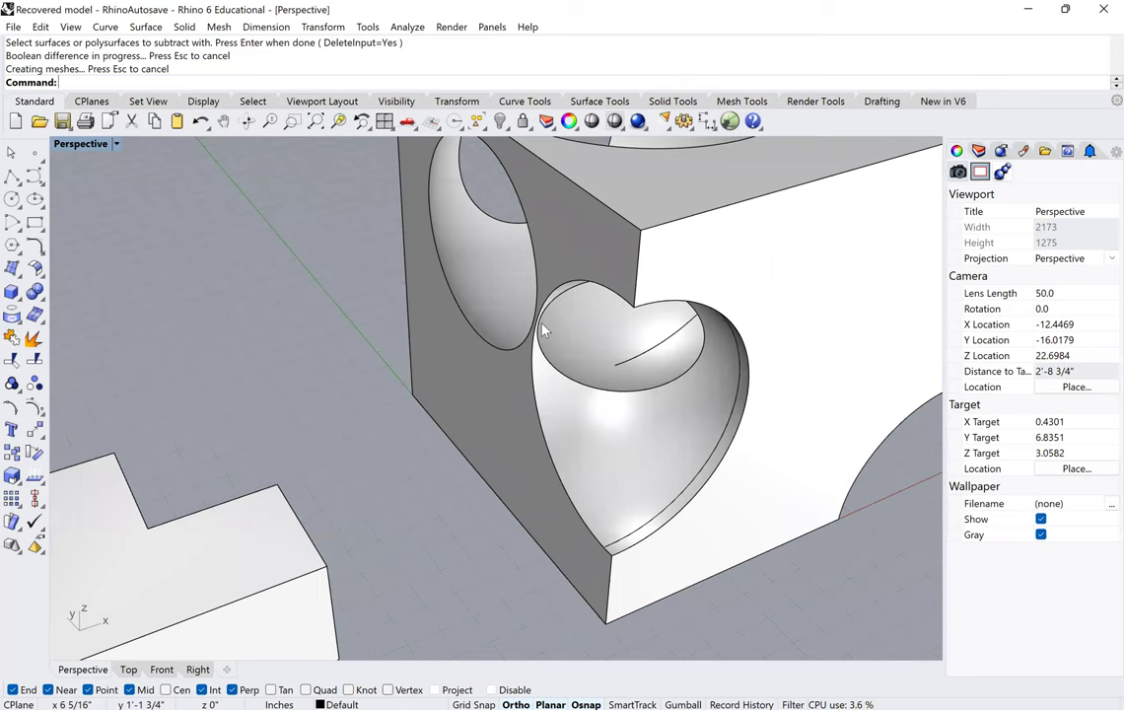
scroll(543, 331, "down", 4)
scroll(541, 338, "up", 2)
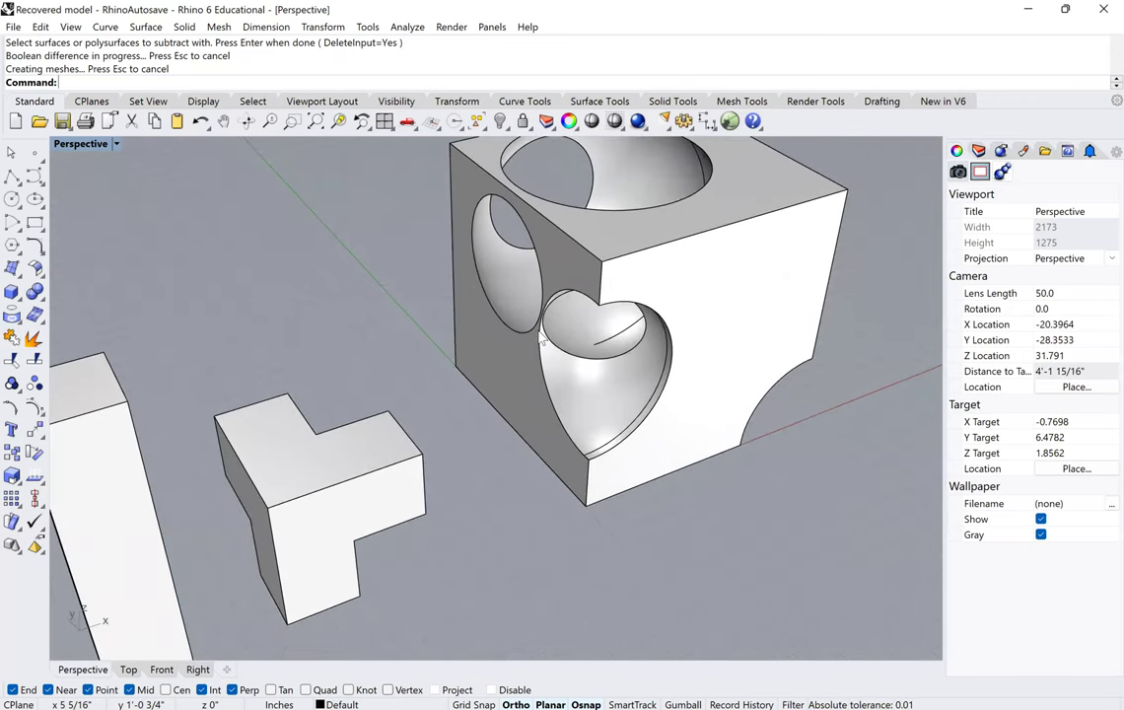
scroll(501, 357, "down", 3)
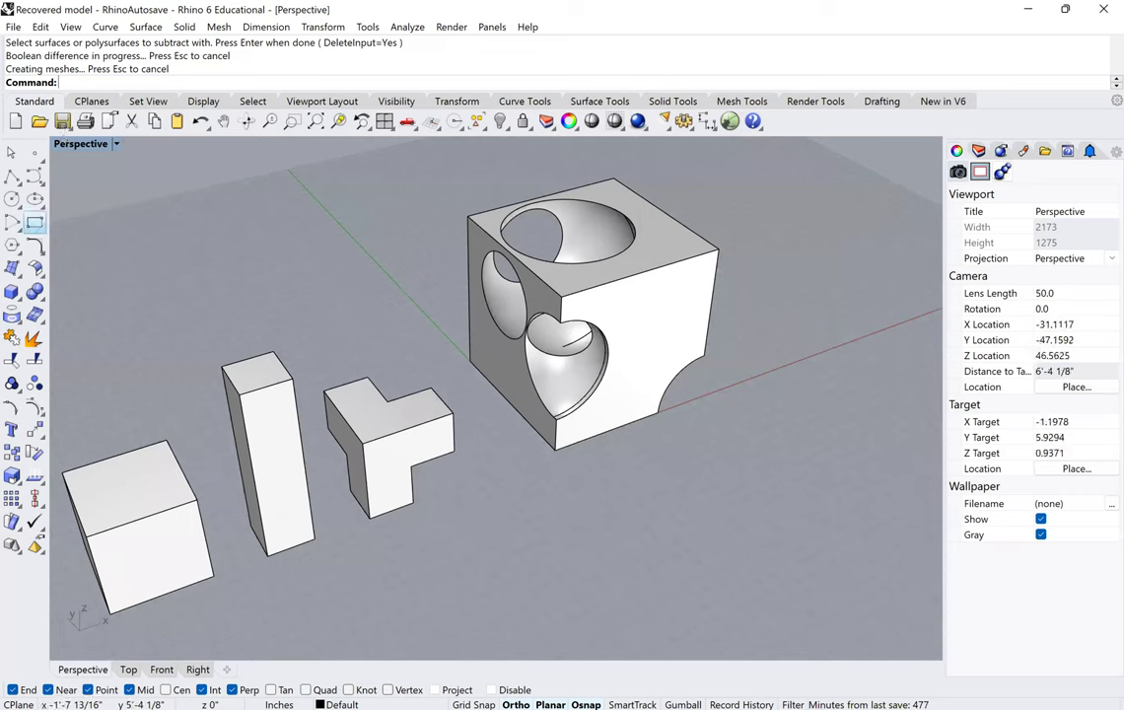
Step: Draw a horizontal plane on the ground that extends past the large cube's footprint, and select it
type("Plane")
key("Return")
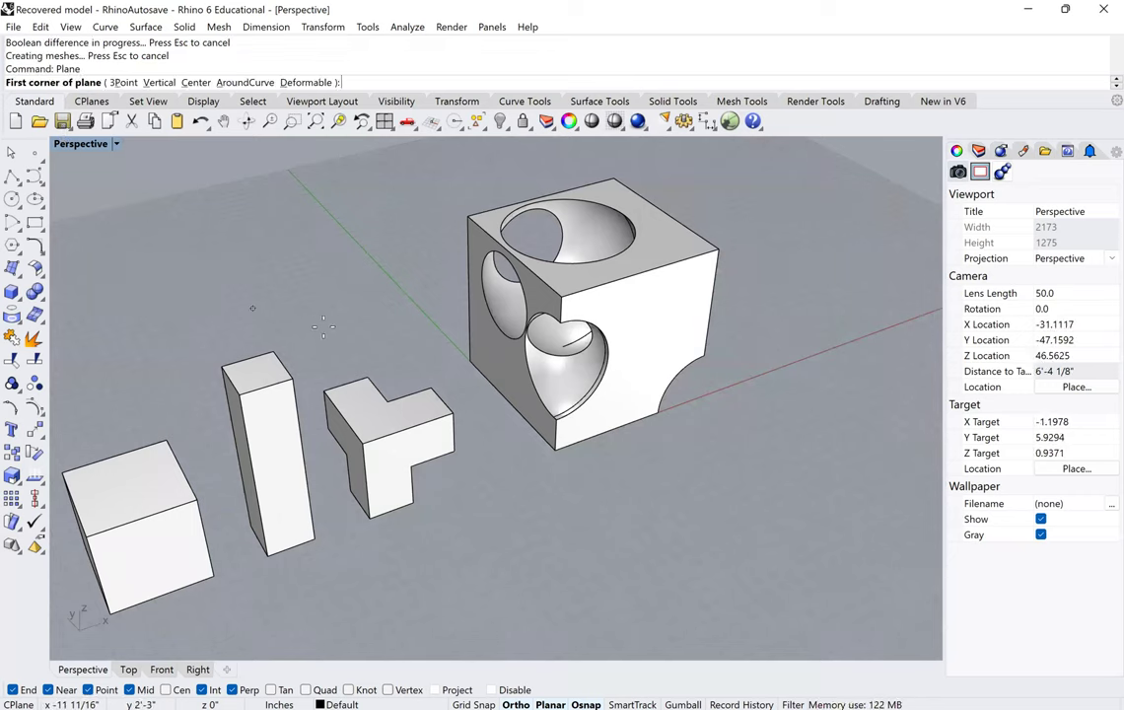
left_click(323, 326)
left_click(848, 456)
left_click(658, 467)
type("M")
key("Return")
left_click(725, 560)
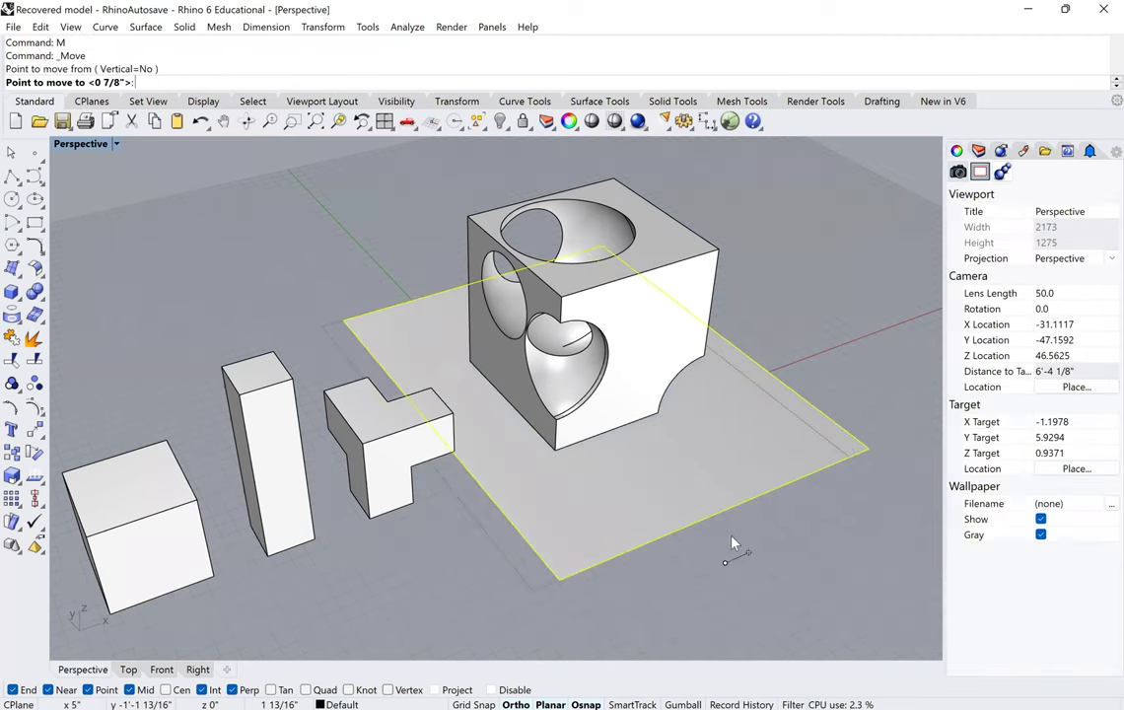
key("Escape")
Step: Move the plane vertically about 7 3/8" up so that it slices the large cube through the side cutouts
type("M")
key("Return")
type("v")
key("Return")
left_click(724, 545)
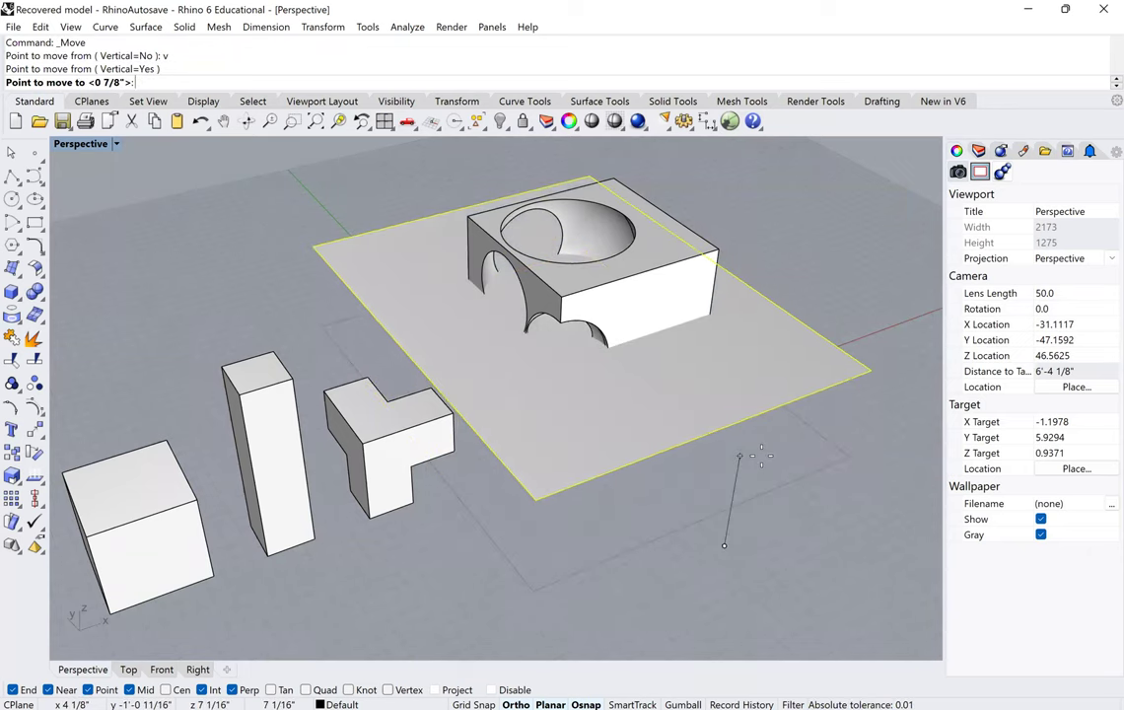
left_click(478, 402)
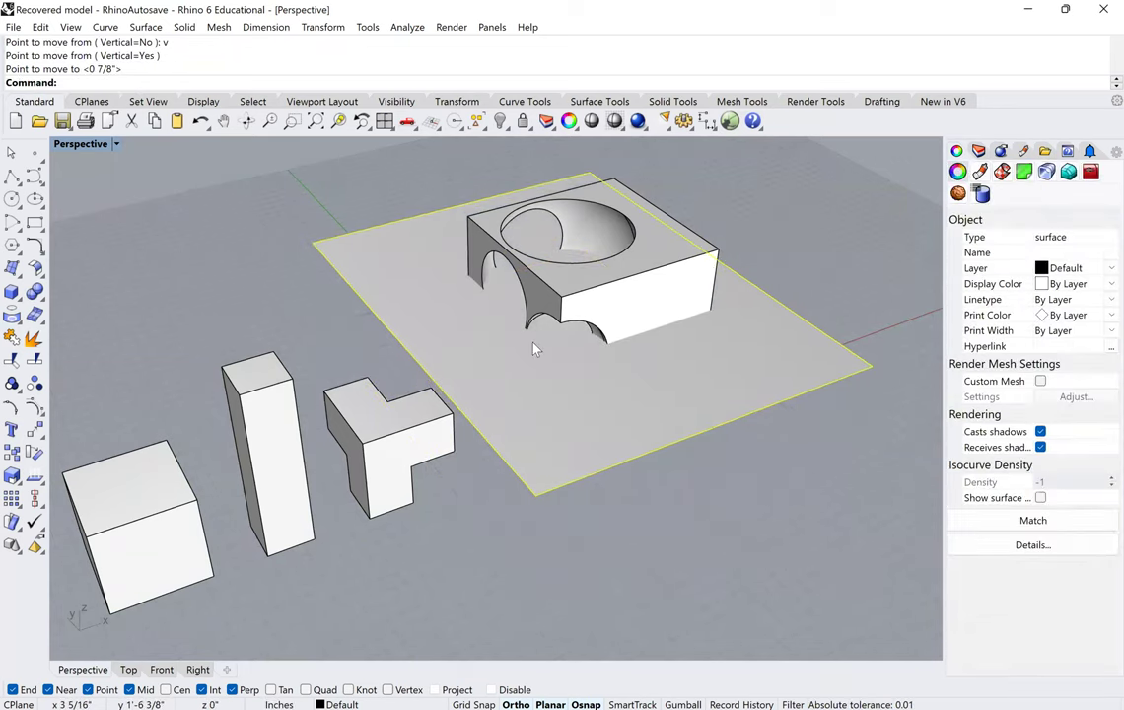
Step: Create intersection curves between the horizontal plane and the carved cube with Intersect
scroll(534, 349, "up", 3)
scroll(558, 333, "down", 3)
left_click(556, 322, "shift")
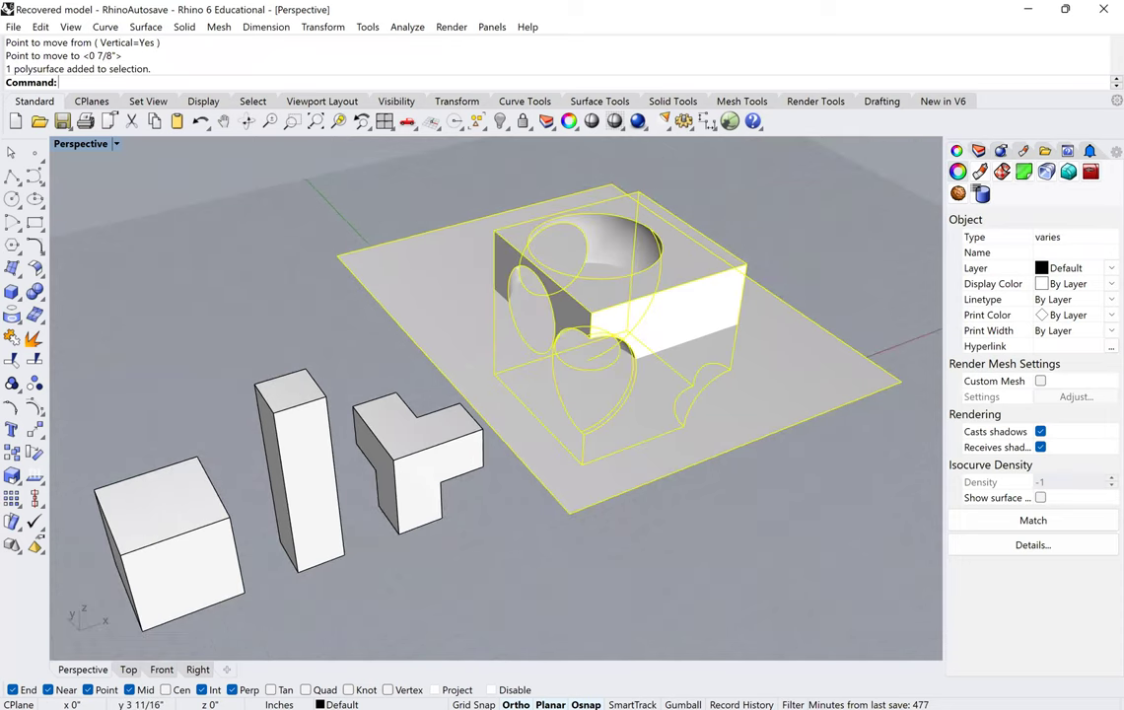
type("Intersect")
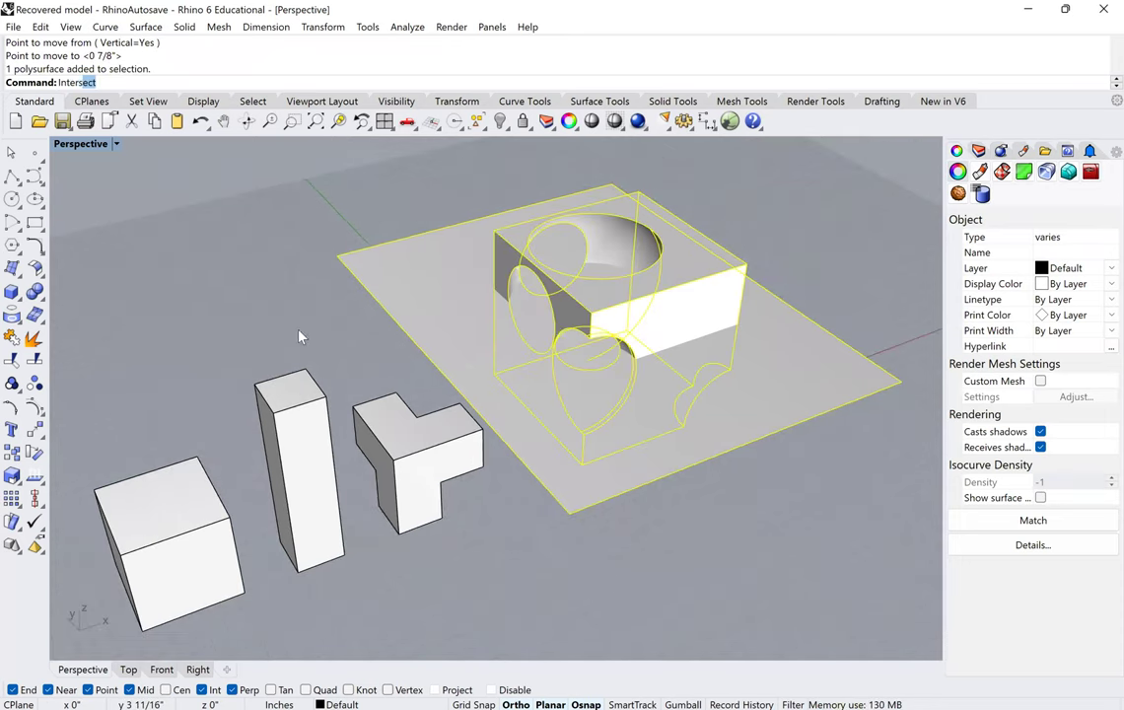
key("Return")
Step: Delete the horizontal plane, keeping the intersection curves on the cube
scroll(542, 340, "up", 5)
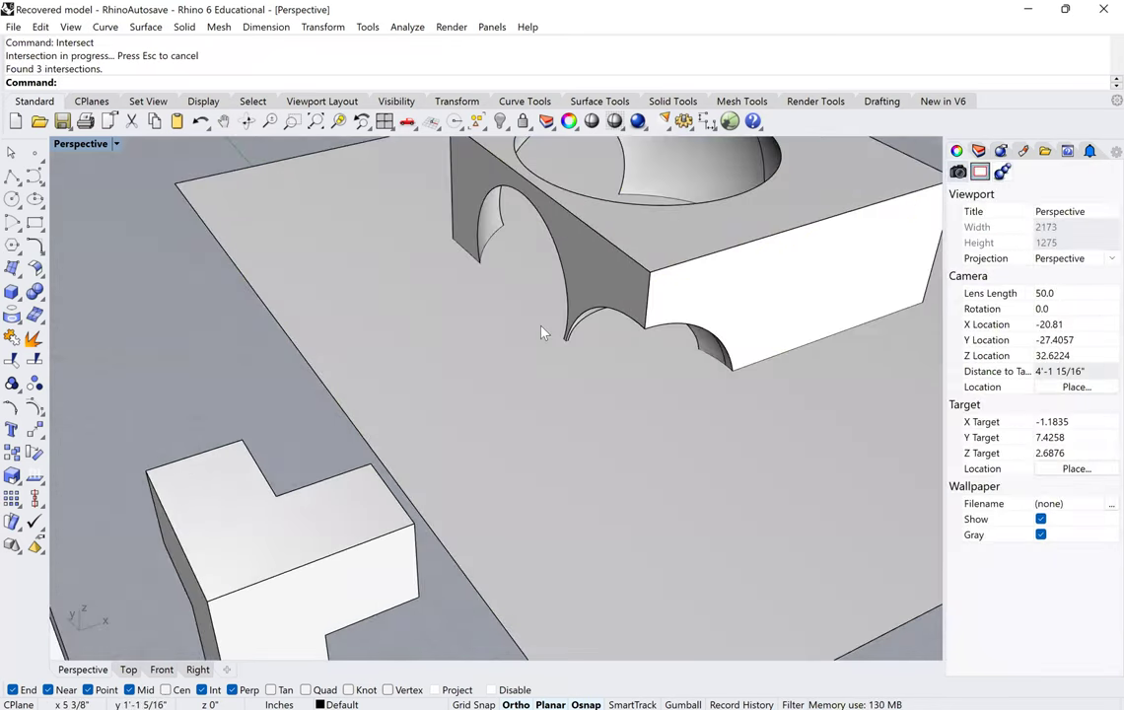
scroll(414, 372, "up", 4)
left_click(411, 374)
key("Delete")
scroll(591, 355, "up", 2)
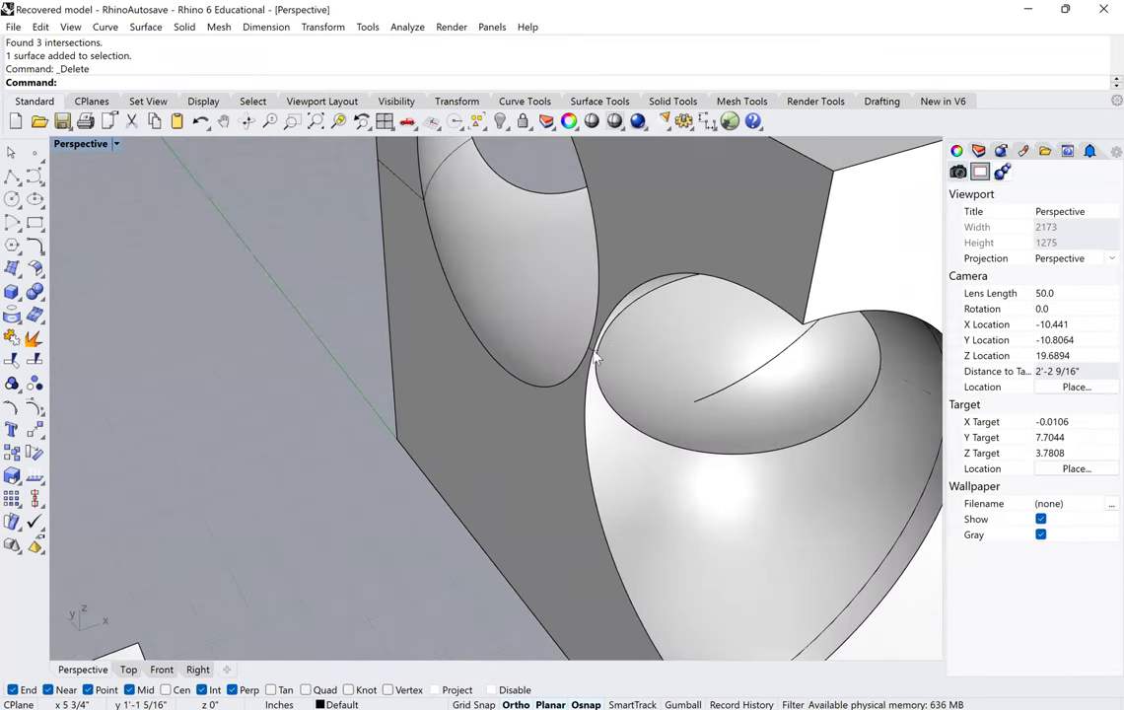
Step: Select the small closed intersection curve between the two side cutouts and measure its extent along x with Distance
scroll(610, 353, "up", 2)
left_click(624, 352)
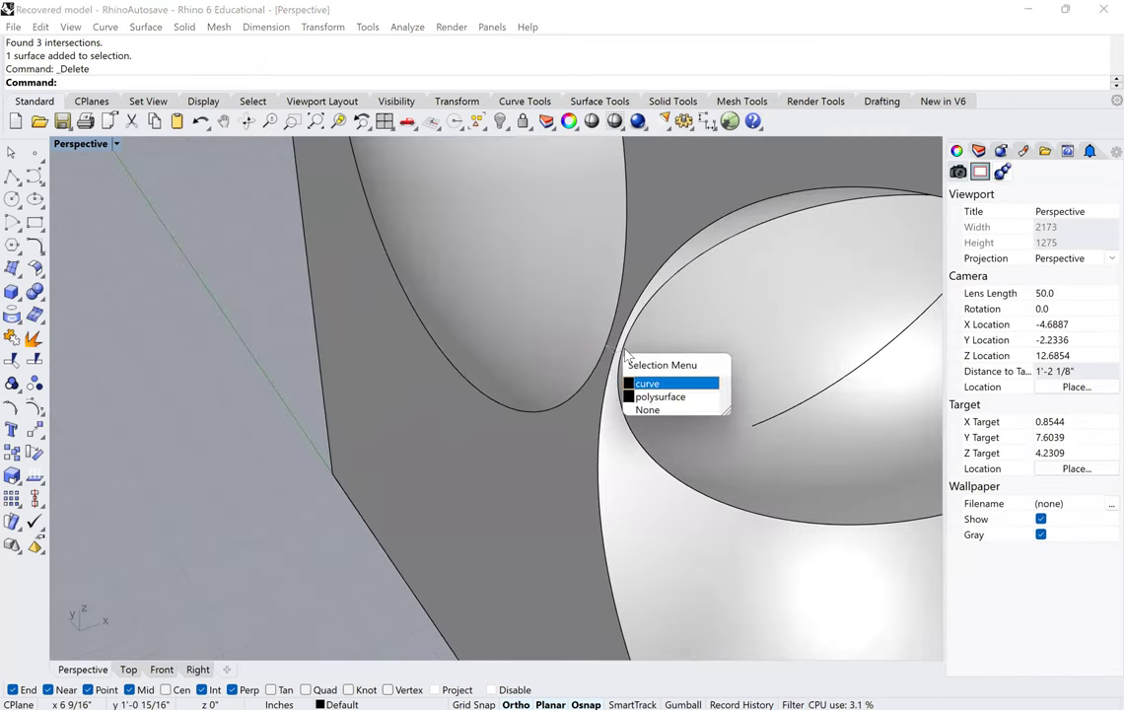
key("Return")
scroll(624, 355, "up", 3)
type("Distance")
key("Return")
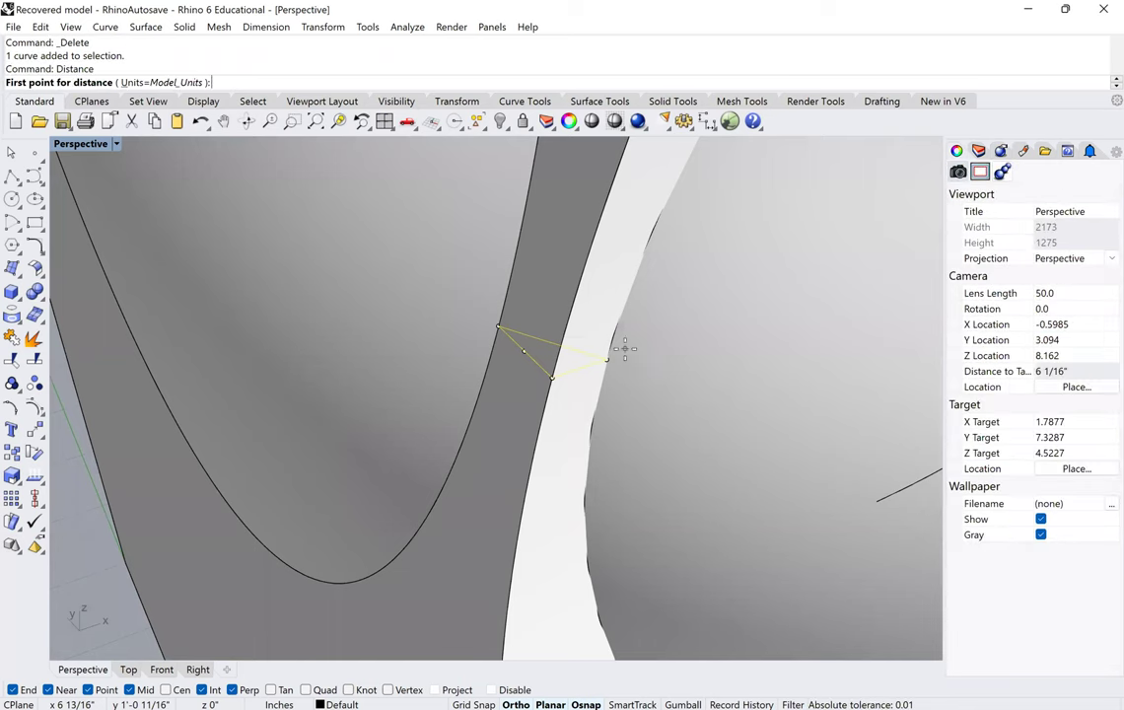
left_click(602, 363)
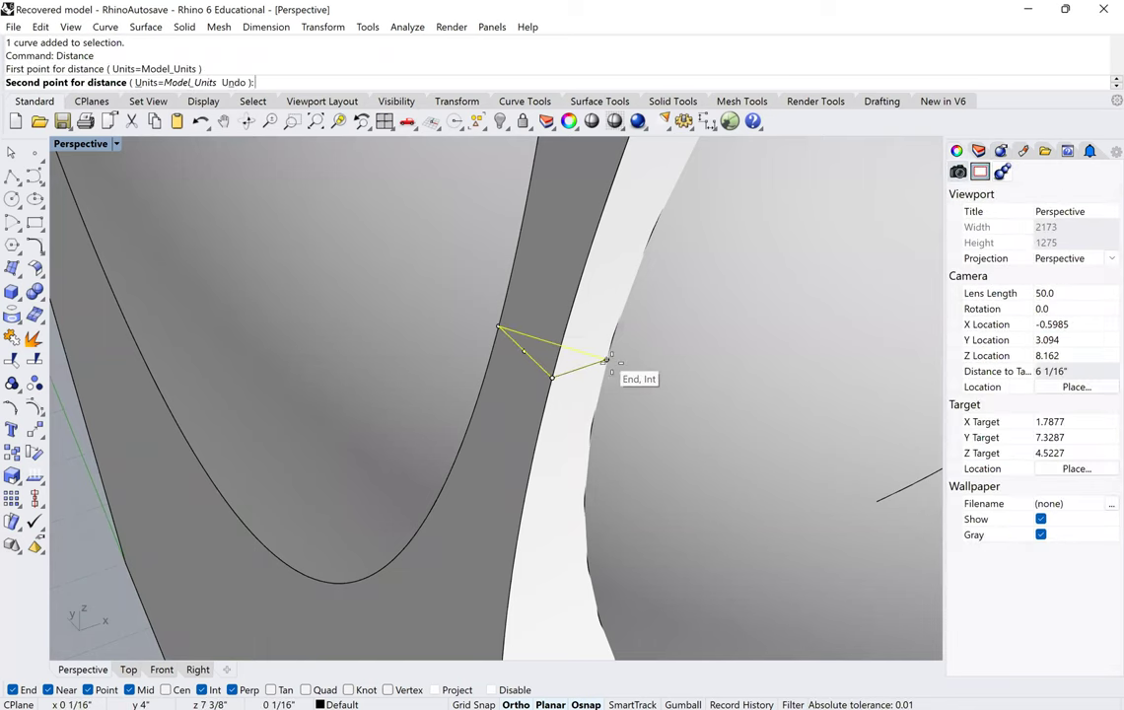
left_click(608, 361)
Step: Measure the strip between the two side cutouts along y, from vertex to vertex of the small closed curve
key("Return")
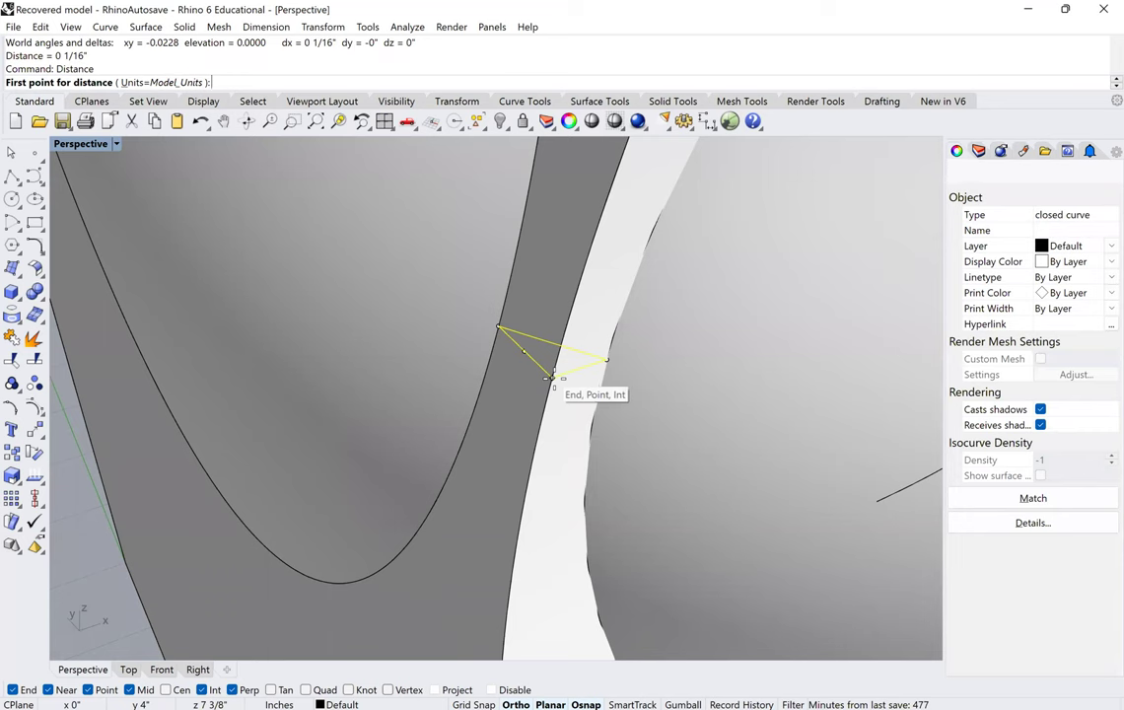
left_click(552, 377)
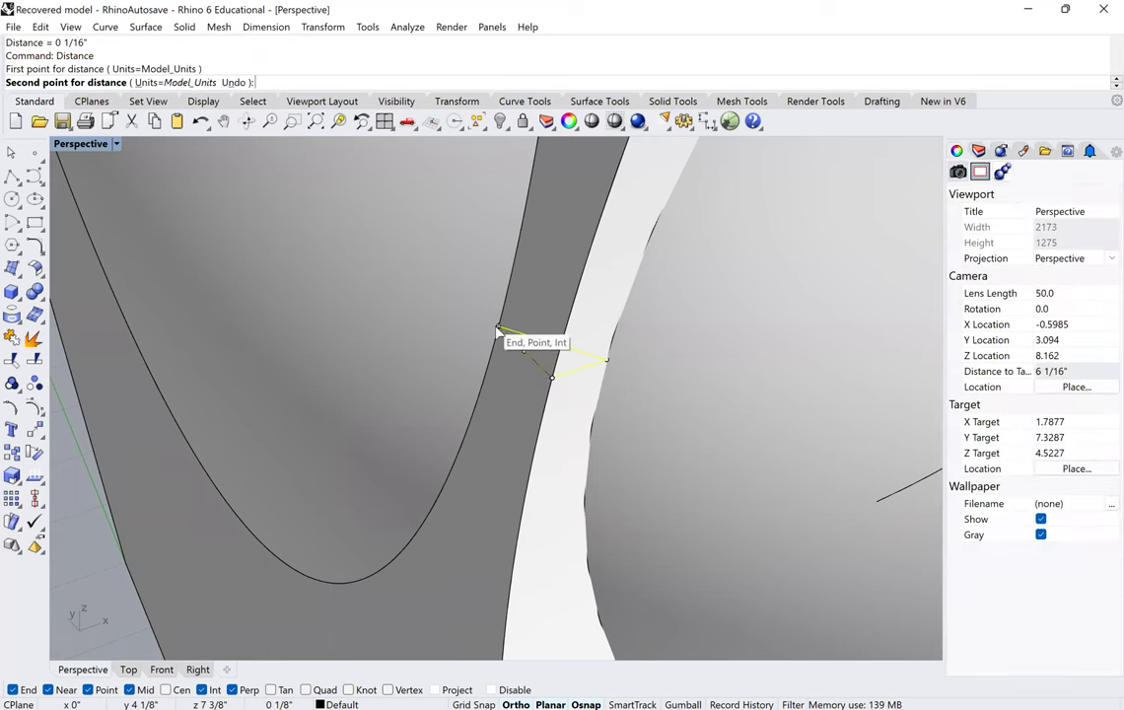
left_click(497, 328)
scroll(481, 357, "down", 4)
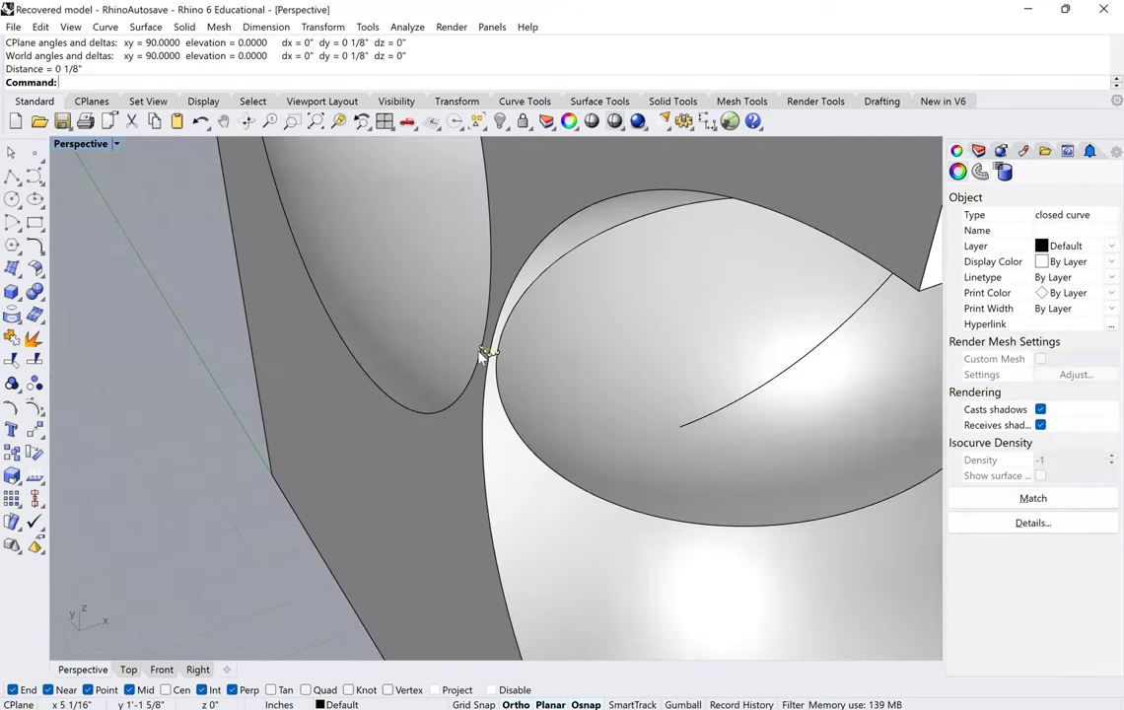
Step: Measure the large cube's top edge above the side cutouts, and delete the small closed intersection curve
scroll(481, 353, "down", 5)
key("Return")
left_click(393, 178)
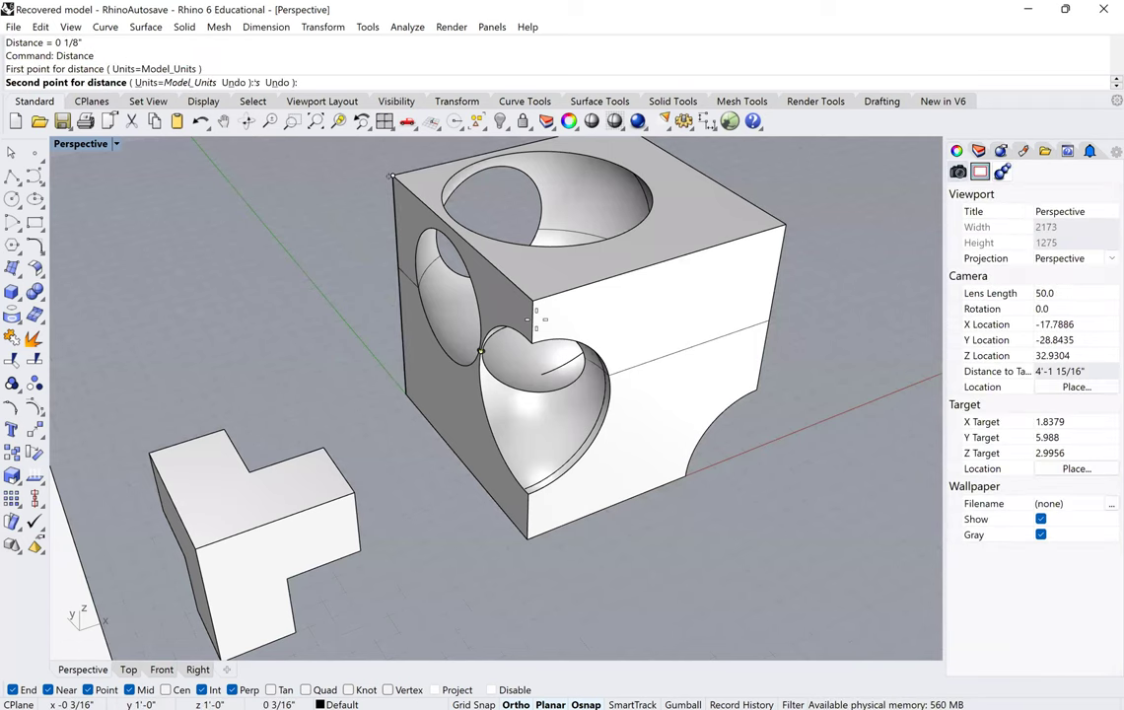
left_click(530, 306)
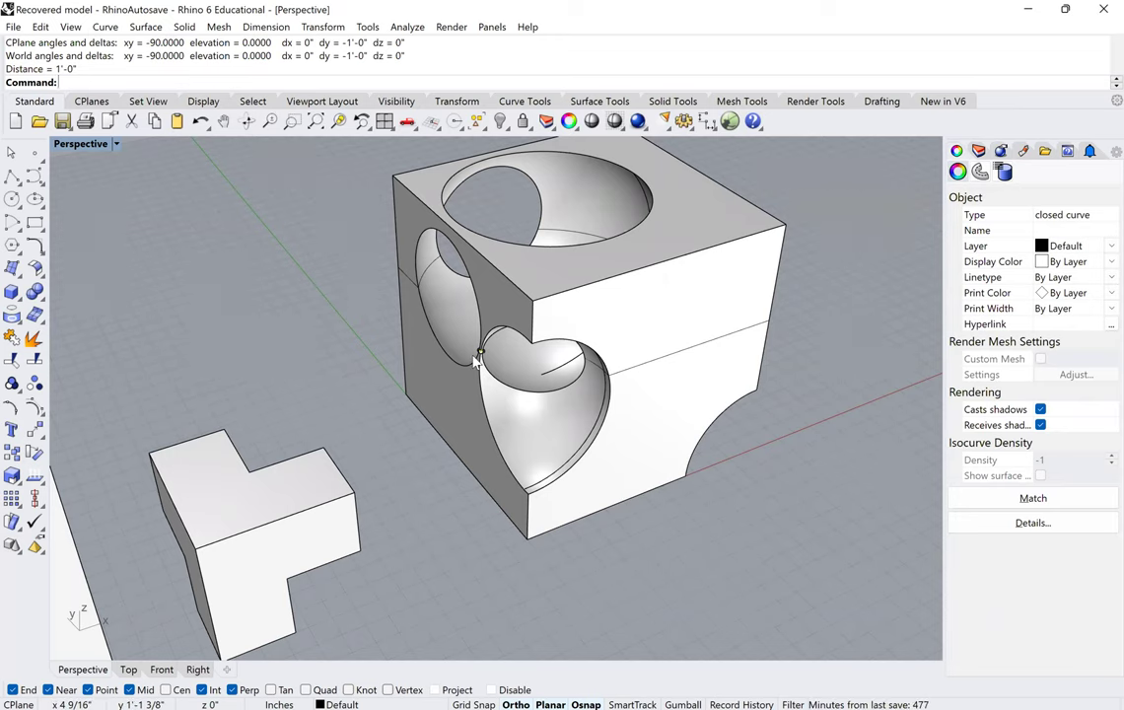
key("Delete")
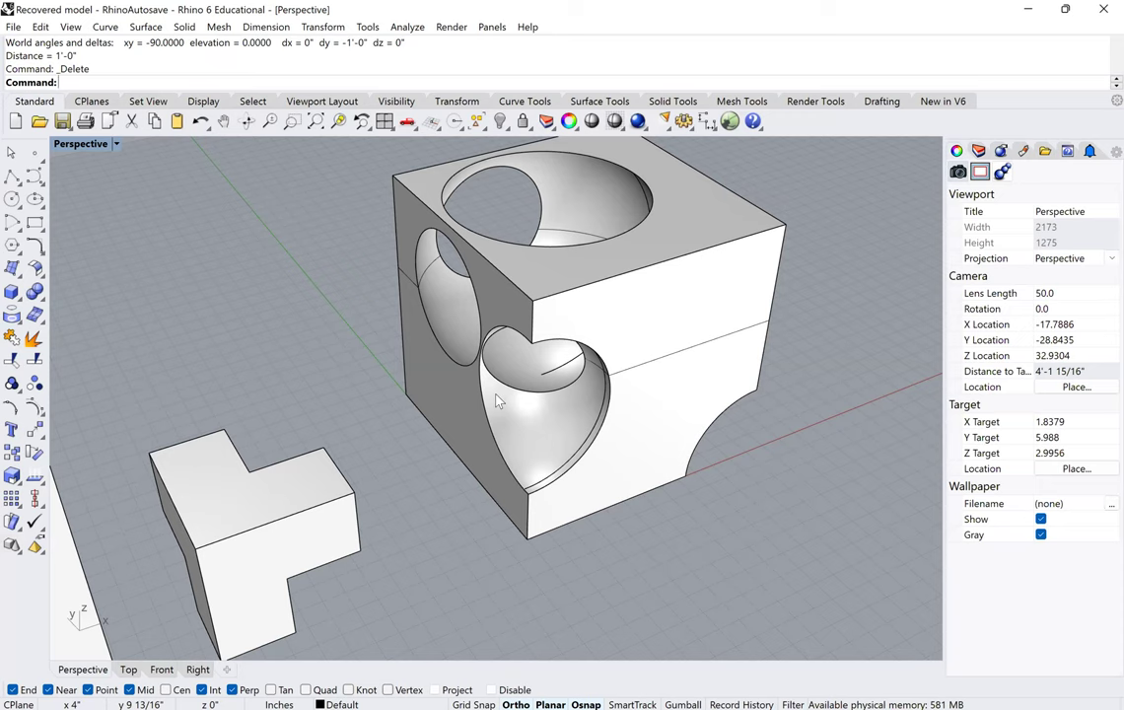
Step: Undo the section-plane work, the lower corner sphere's subtraction and moves, and the BooleanDifference at the cube's front vertical edge
key("ctrl+z")
key("ctrl+z")
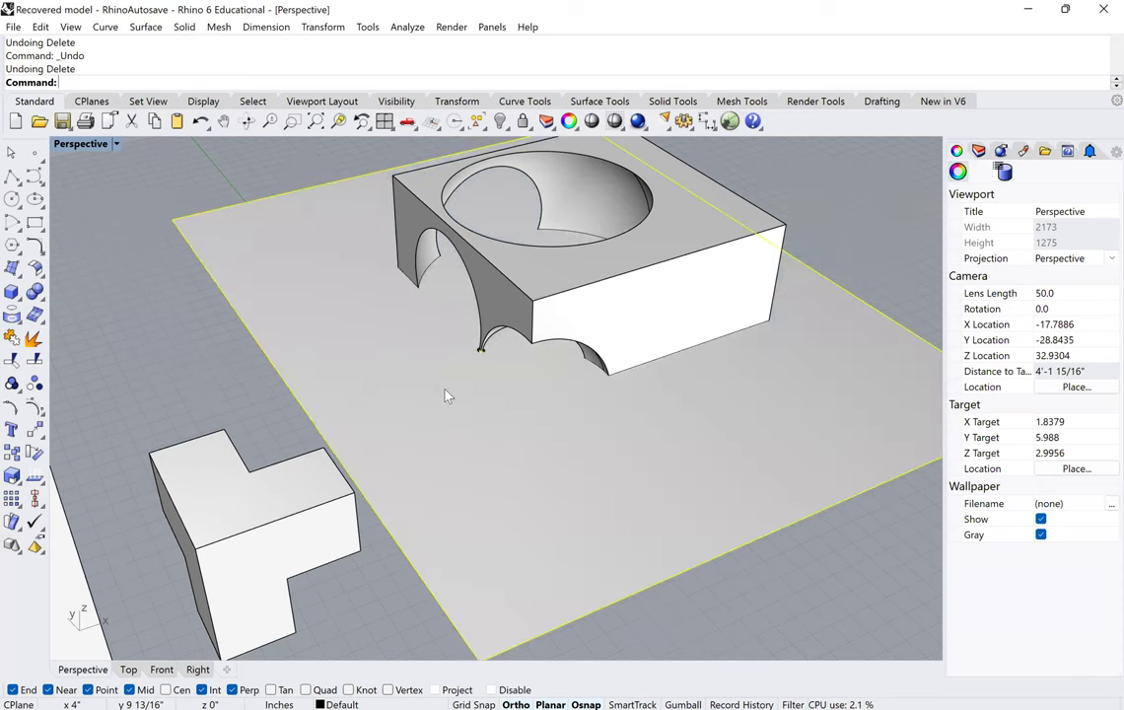
key("ctrl+z")
key("ctrl+z")
key("ctrl+z")
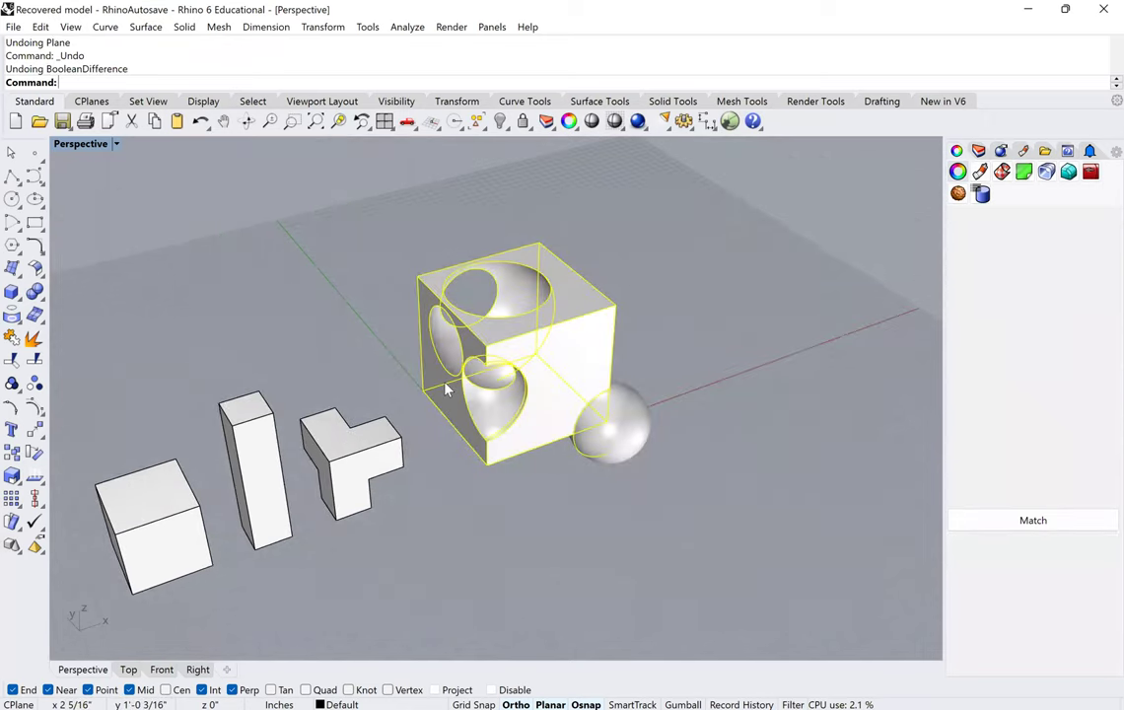
key("ctrl+z")
key("ctrl+z")
key("ctrl+z")
key("ctrl+z")
key("ctrl+z")
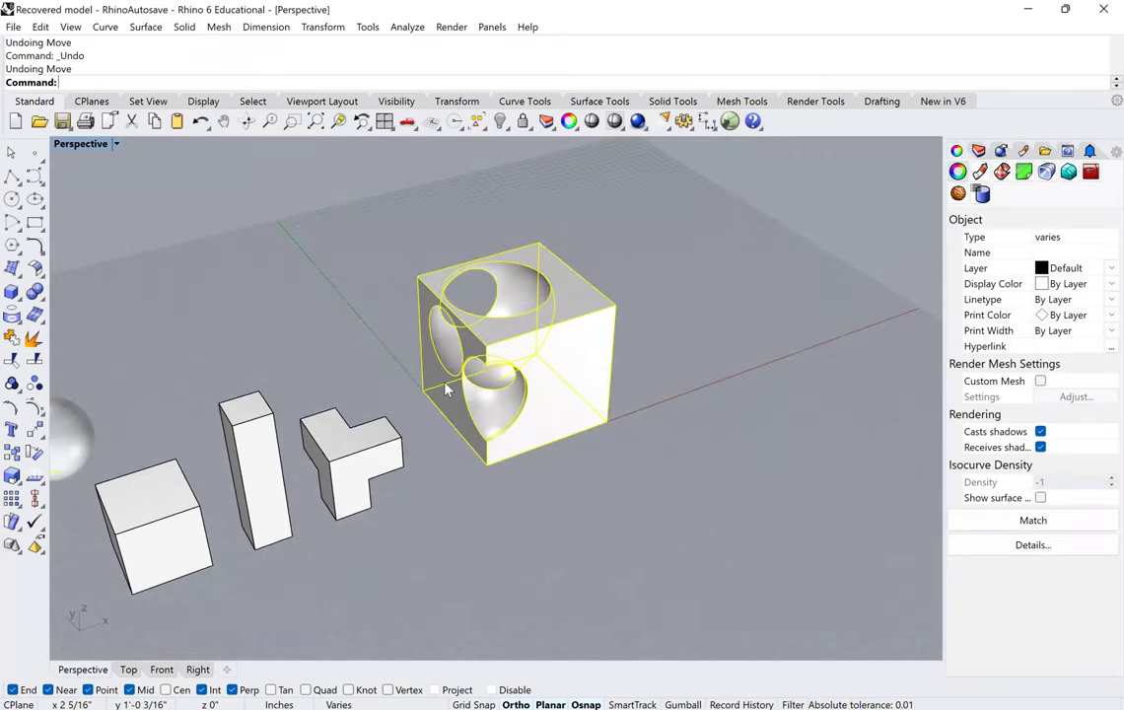
Step: Select the restored sphere at the cube's front vertical edge and nudge it horizontally away from the neighbouring side cutout
left_click(511, 512)
right_click_drag(517, 511, 612, 514)
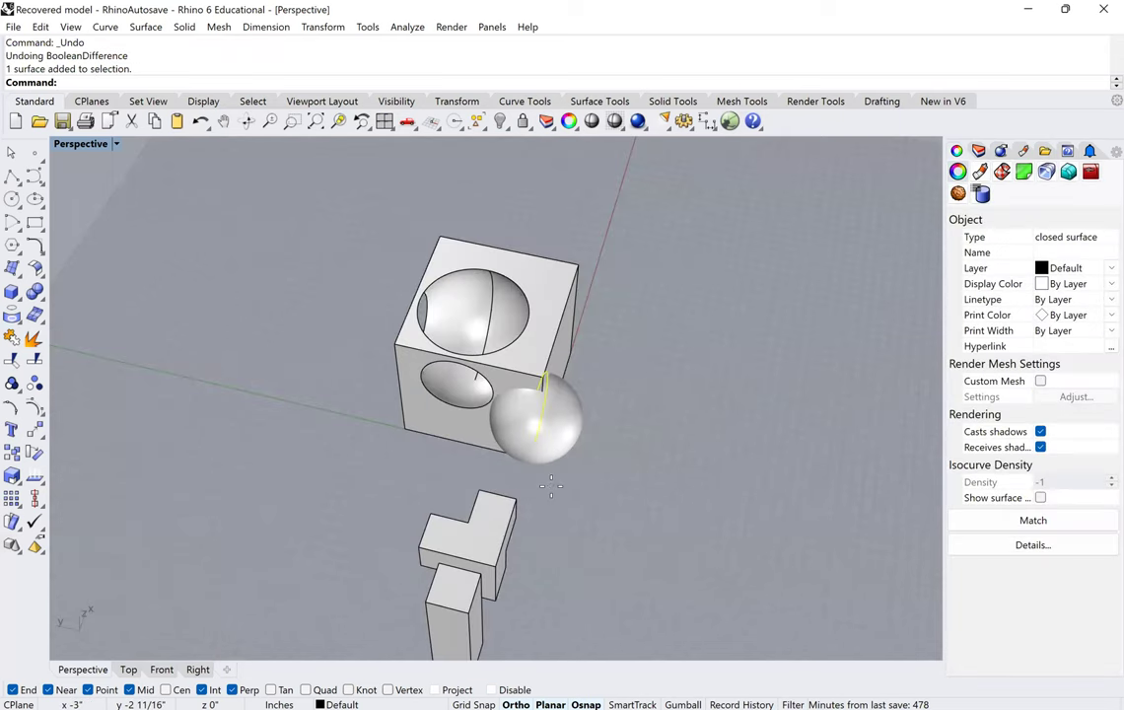
type("m")
key("Return")
left_click(550, 485)
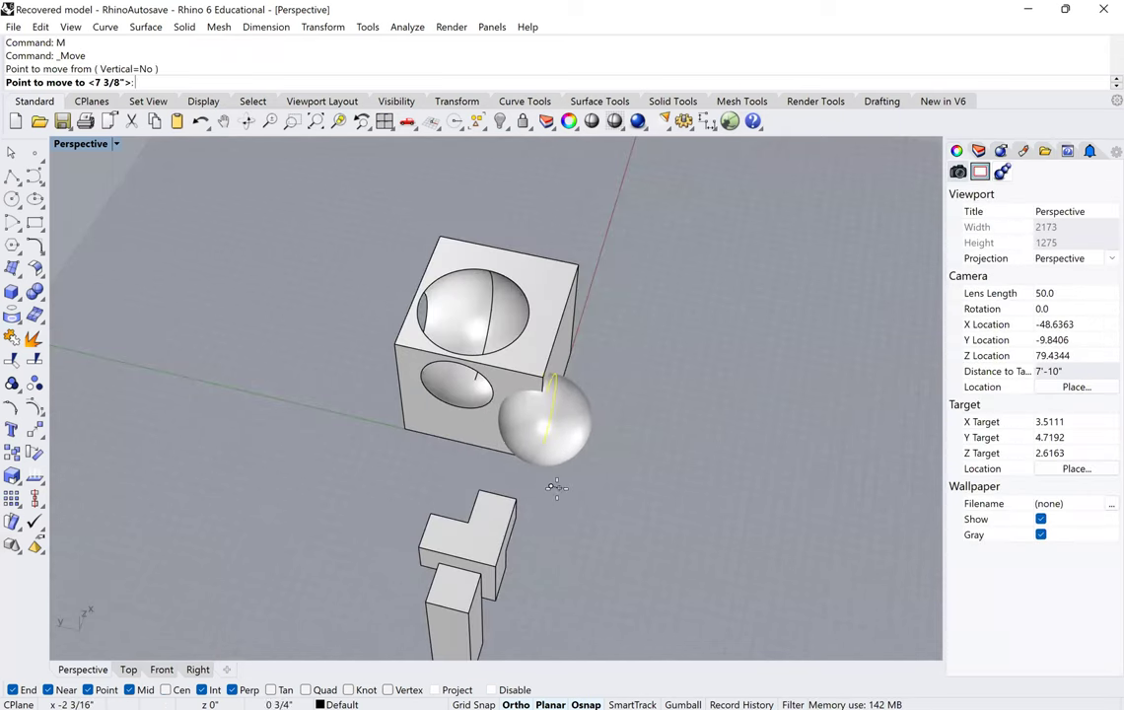
left_click(555, 486)
scroll(533, 490, "up", 3)
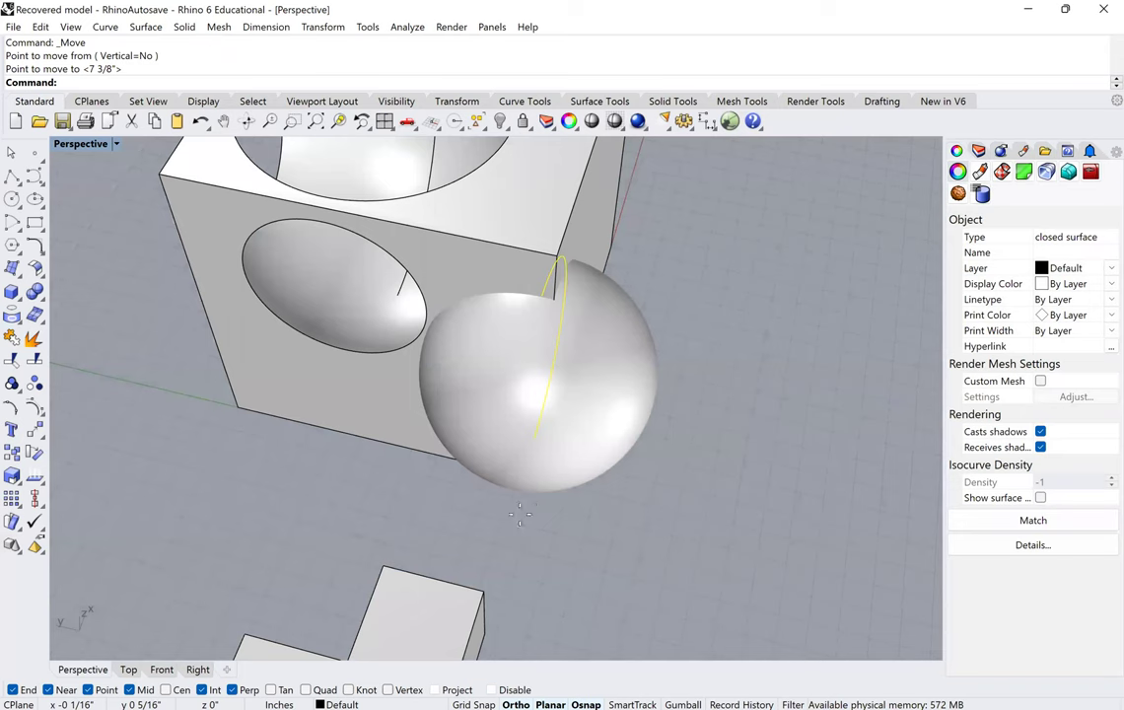
key("Return")
left_click(525, 515)
left_click(532, 527)
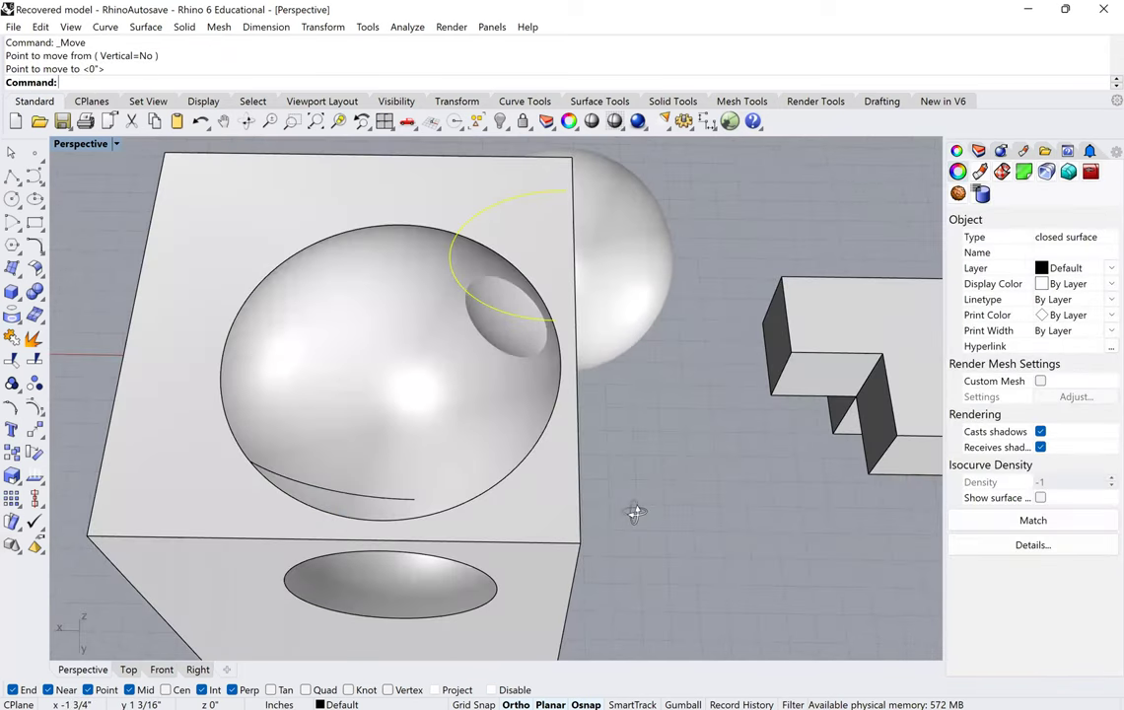
Step: Move the sphere slightly along the x direction, deeper into the large cube
right_click_drag(636, 513, 652, 489)
type("M")
key("Return")
left_click(657, 485)
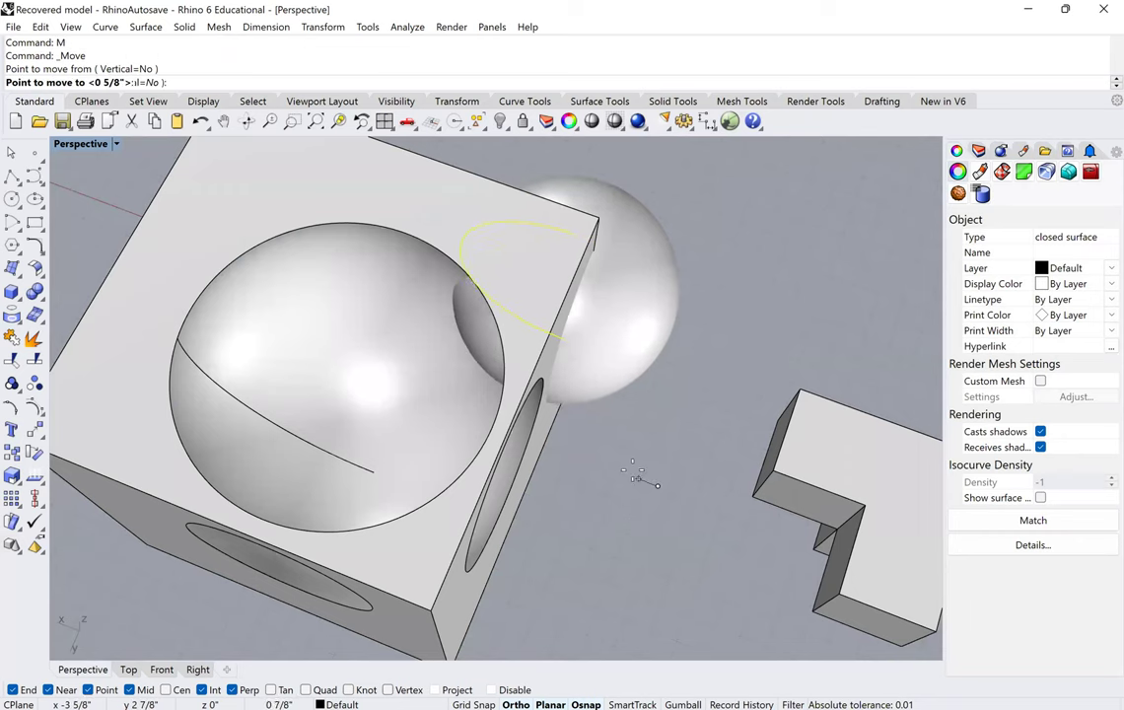
left_click(553, 412)
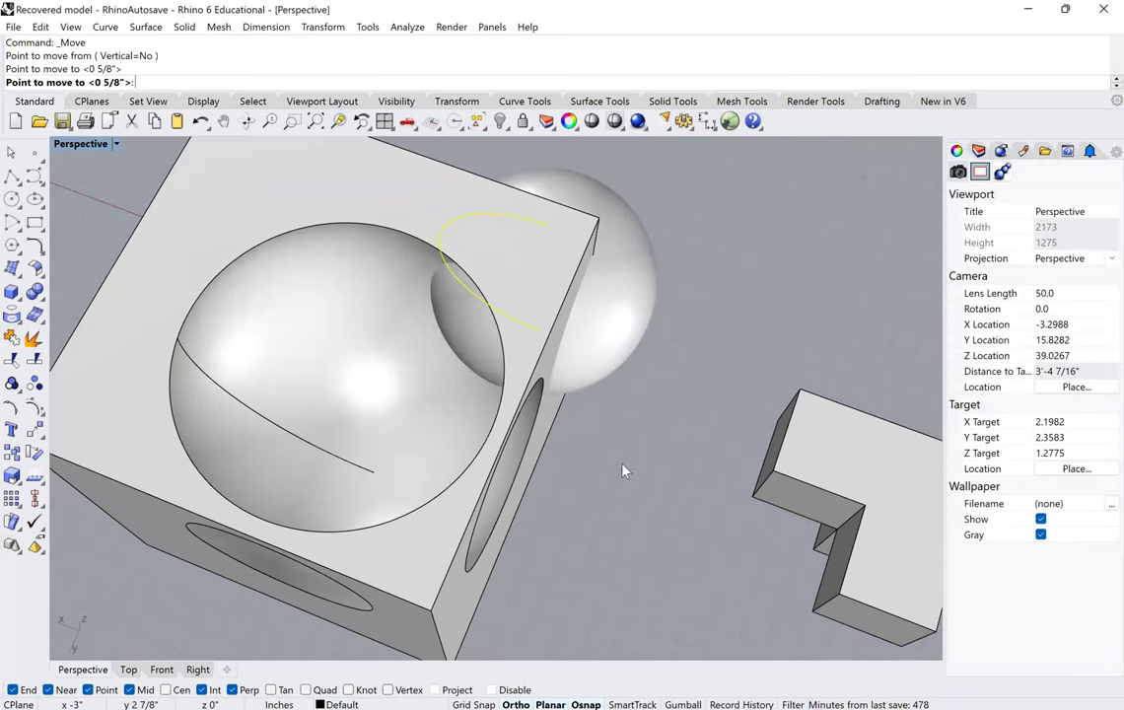
Step: Fine-tune the sphere's horizontal position across the cube's front vertical edge with another short move
right_click_drag(553, 412, 490, 425)
right_click_drag(585, 443, 511, 489)
type("m")
key("Return")
left_click(512, 498)
left_click(527, 501)
left_click(532, 540)
scroll(531, 540, "down", 6)
right_click_drag(531, 541, 489, 503)
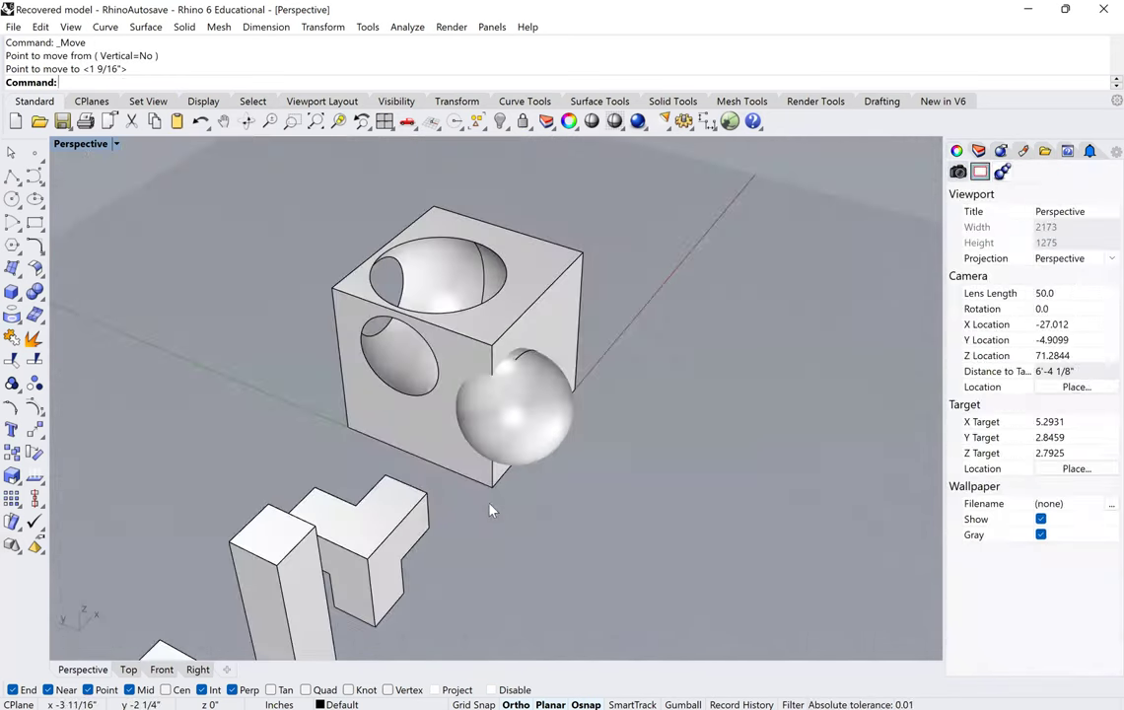
Step: Subtract the sphere at the front vertical edge from the large cube with BooleanDifference
left_click(470, 314)
right_click_drag(469, 313, 394, 296)
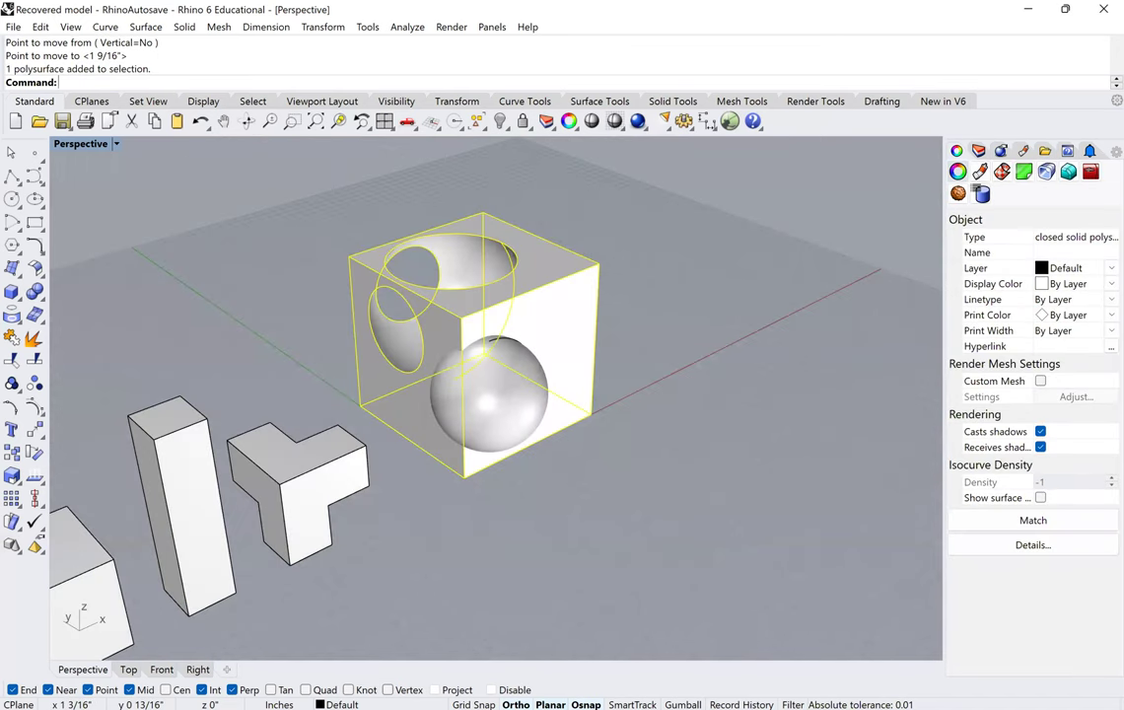
type("BooleanDifference")
key("Return")
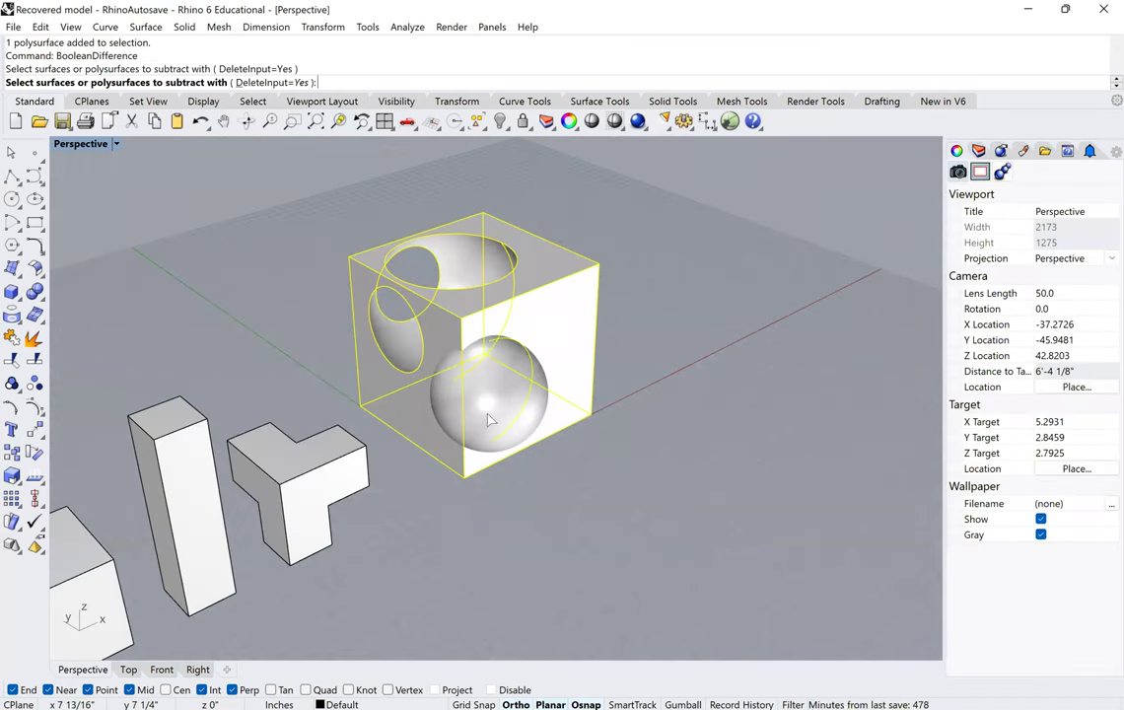
left_click(489, 420)
key("Return")
scroll(526, 468, "down", 4)
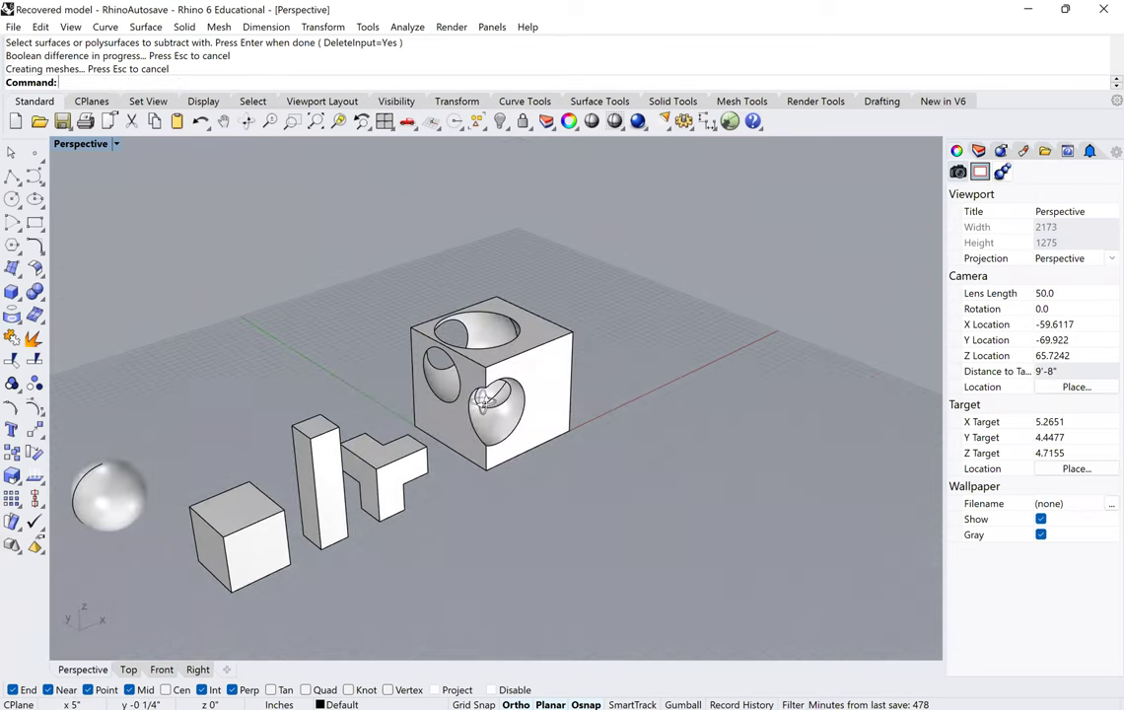
Step: Move the spare sphere across the ground plane to the large cube's lower corner beside the red x axis
right_click_drag(486, 437, 148, 462)
left_click(148, 461)
type("M")
key("Return")
left_click(178, 446)
left_click(608, 371)
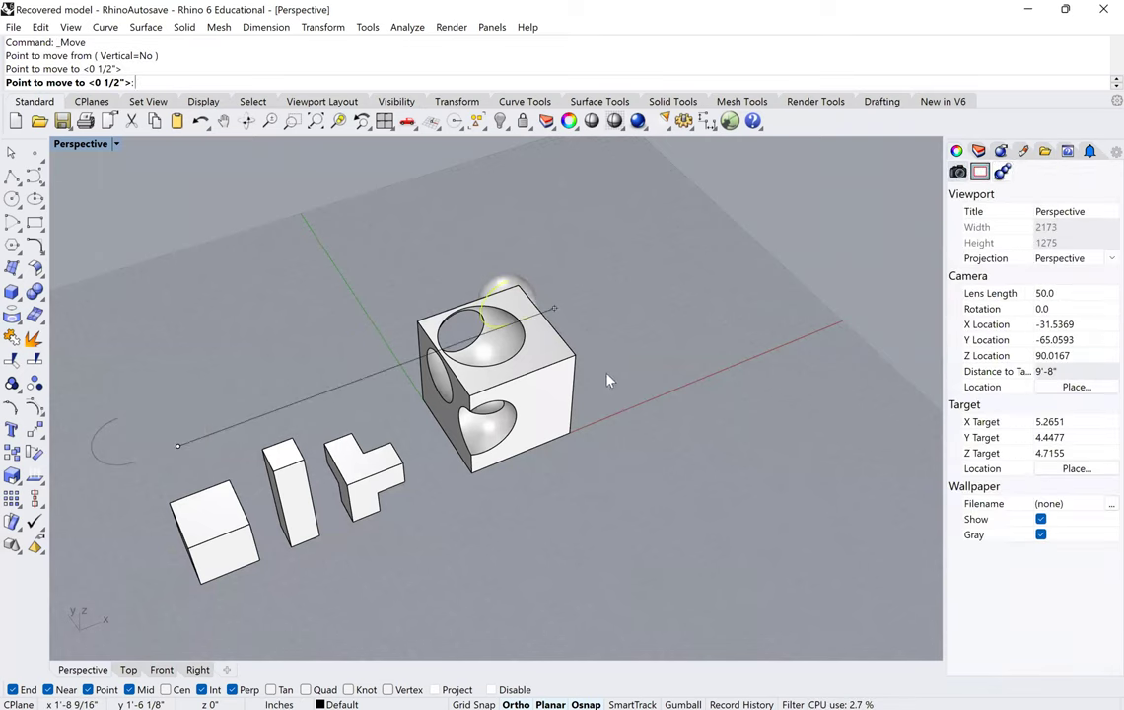
right_click(605, 373)
left_click(604, 372)
left_click(619, 434)
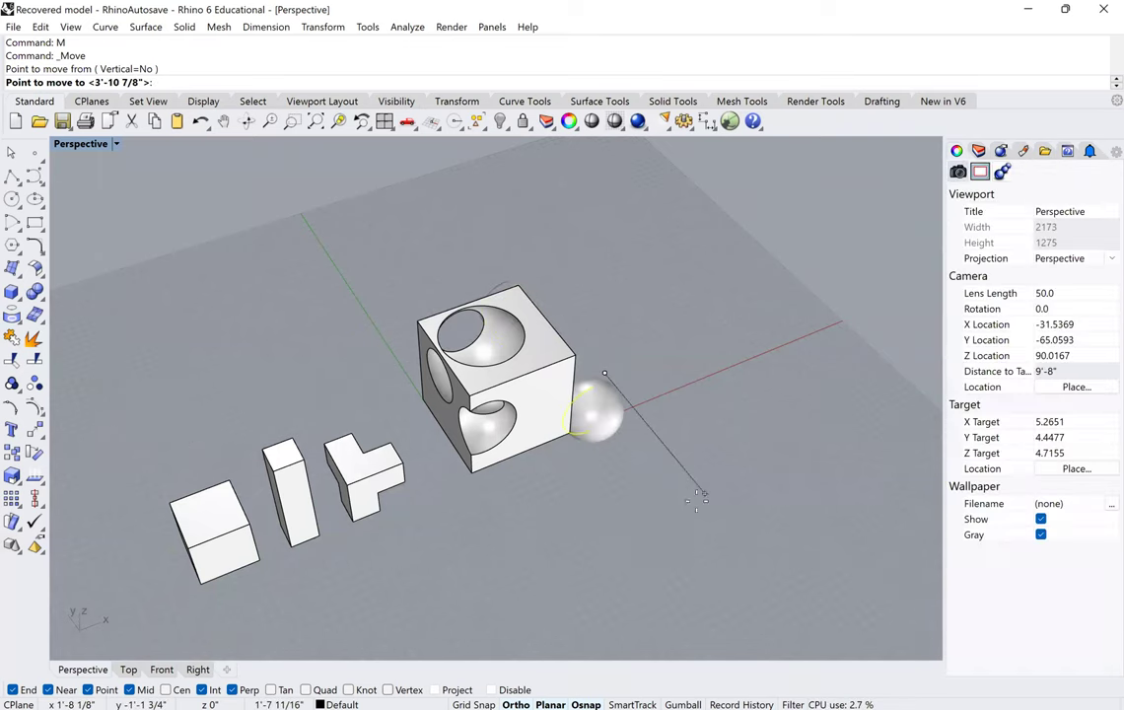
Step: Shift the sphere along x so it overlaps the cube's lower corner
scroll(625, 449, "up", 3)
type("M")
key("Return")
left_click(625, 449)
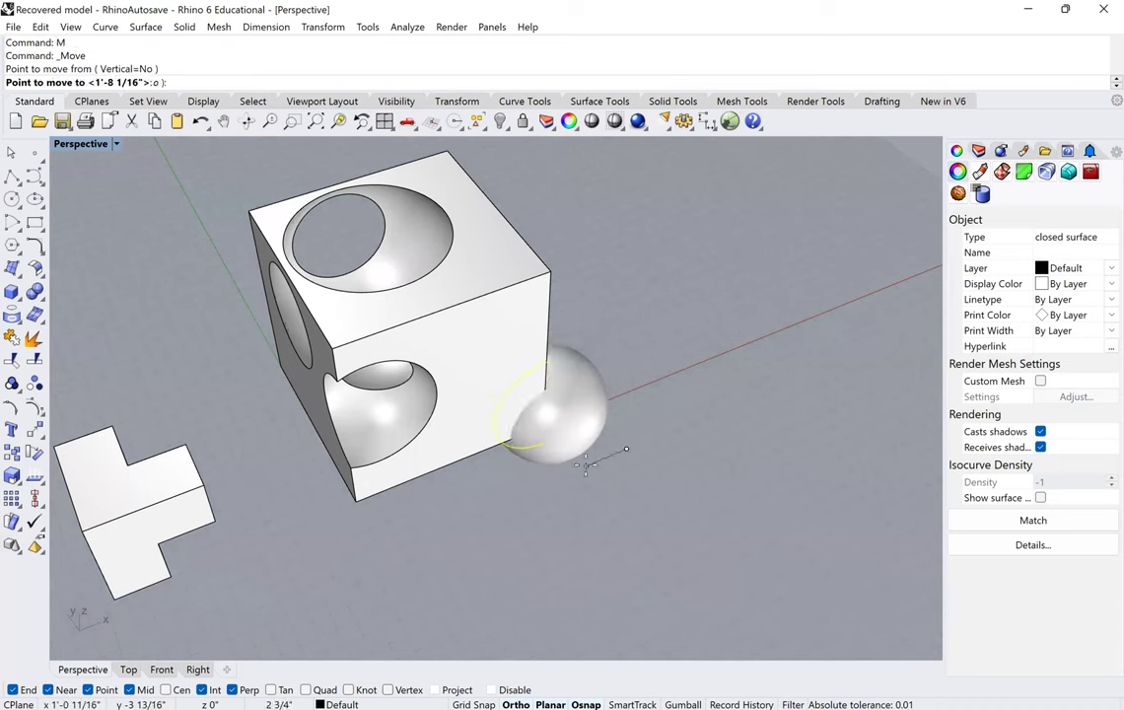
left_click(492, 495)
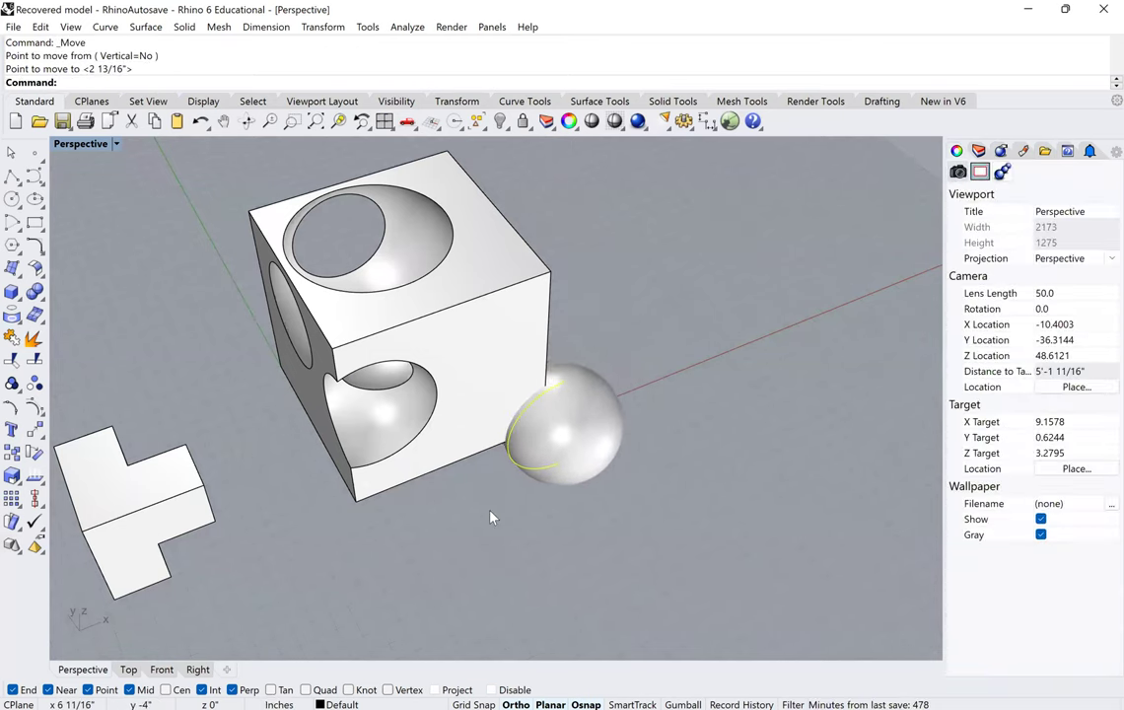
Step: Adjust the sphere's height at the cube's lower corner with a Vertical=Yes move, and clear the selection
right_click_drag(501, 466, 490, 527)
left_click(517, 493)
type("M")
key("Return")
type("v")
key("Return")
left_click(482, 517)
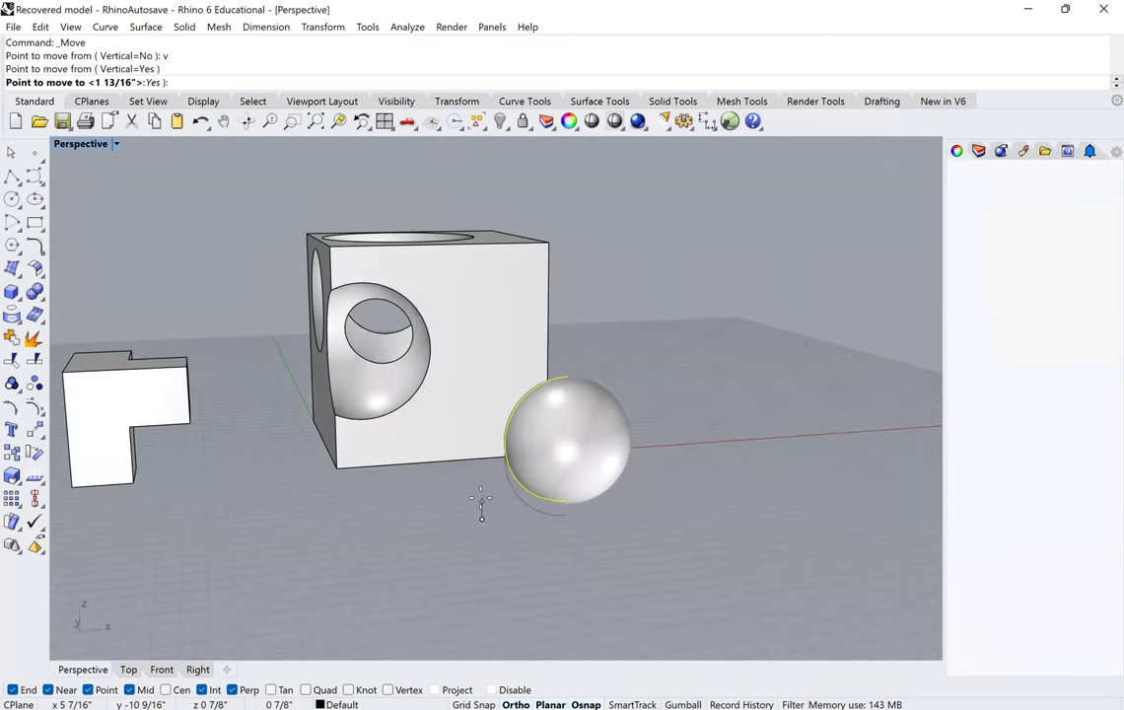
left_click(476, 515)
mouse_move(476, 514)
right_mouse_down()
mouse_move(498, 537)
mouse_move(545, 487)
mouse_move(459, 522)
mouse_move(467, 530)
mouse_move(469, 519)
right_mouse_up()
left_click(467, 523)
Step: Subtract the lower corner sphere from the large cube with BooleanDifference
type("b")
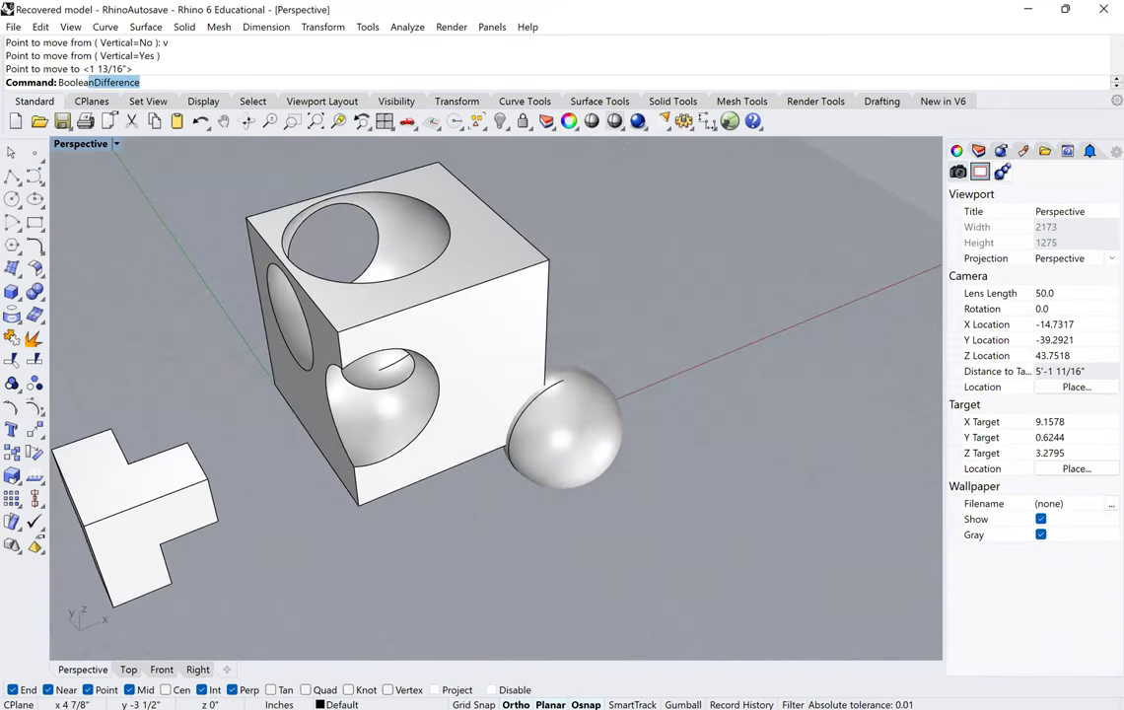
type("oole")
key("Return")
left_click(498, 433)
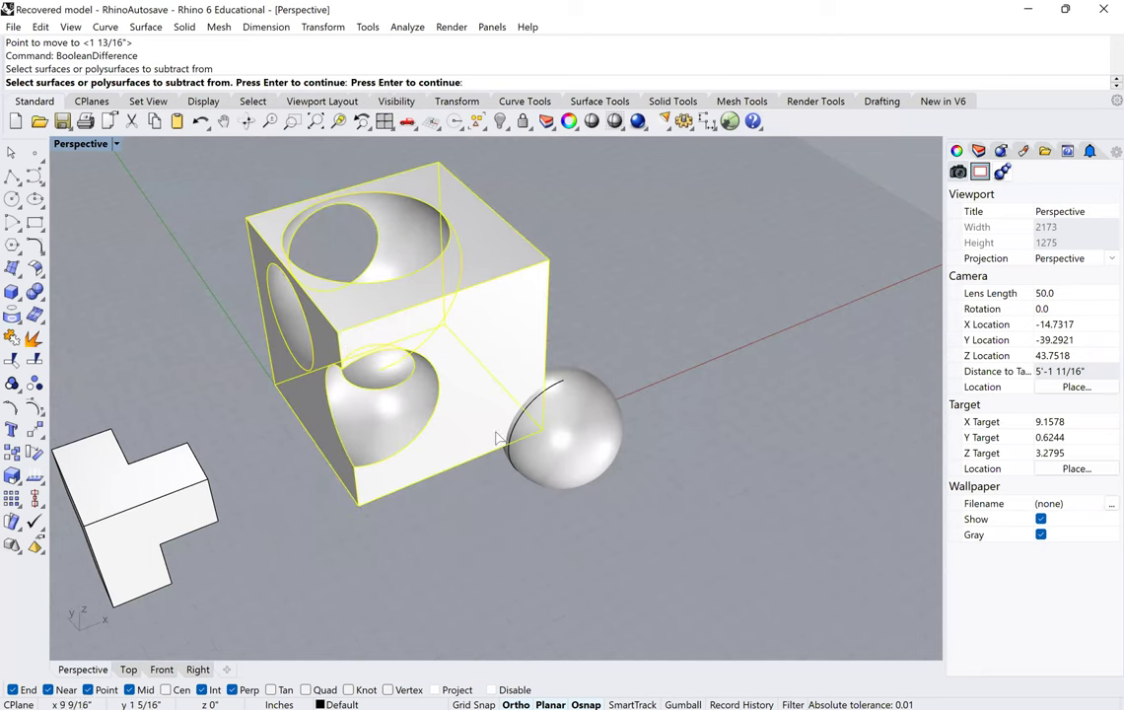
key("Return")
left_click(550, 462)
key("Return")
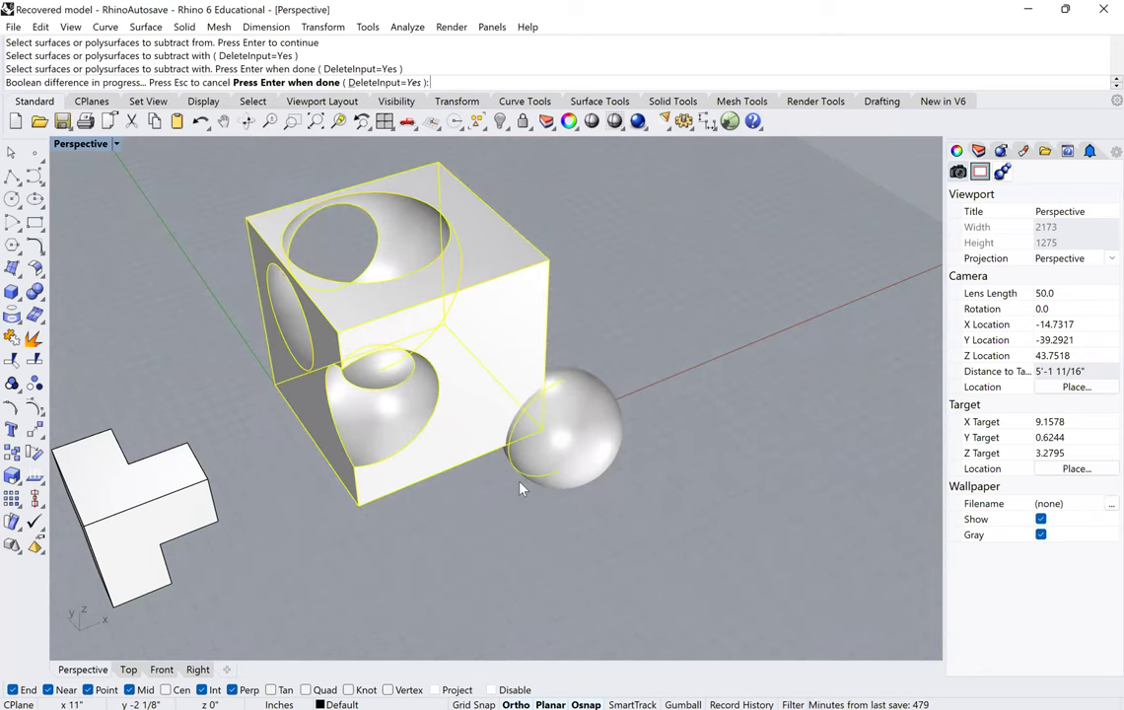
Step: Move the branched block under the large cube, snapping its top front corner to the cube's bottom front corner
scroll(512, 474, "down", 6)
right_click_drag(531, 381, 404, 338)
right_click_drag(562, 331, 558, 421)
left_click(458, 415)
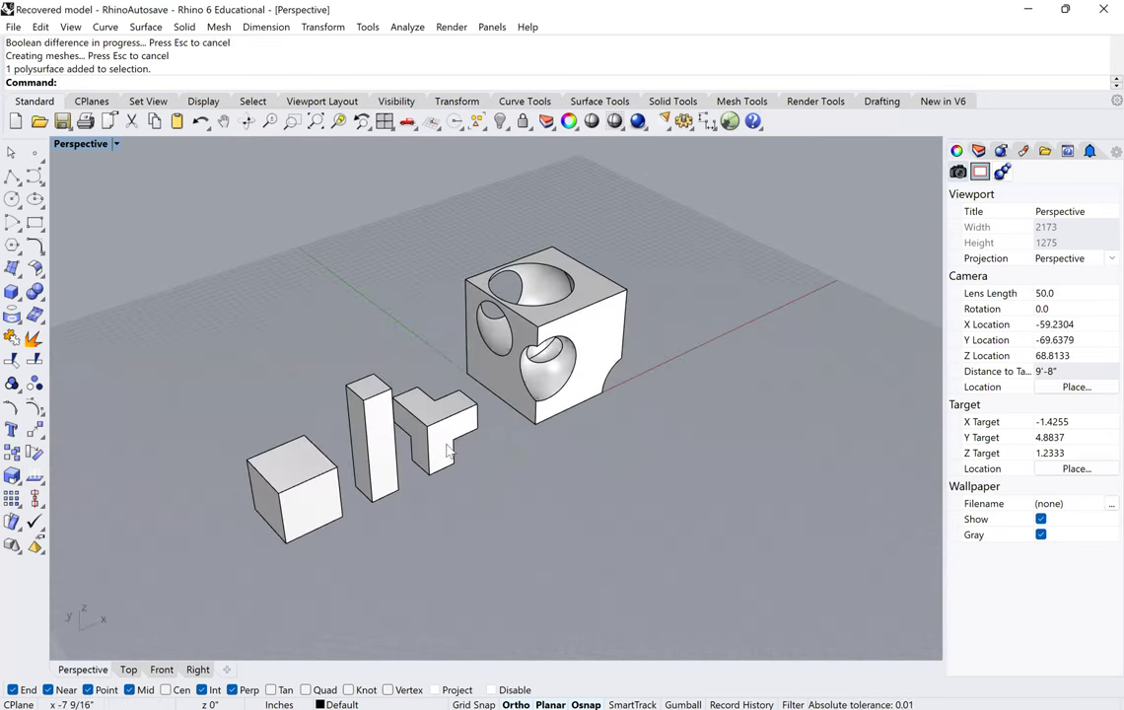
left_click(416, 399)
type("m")
key("Return")
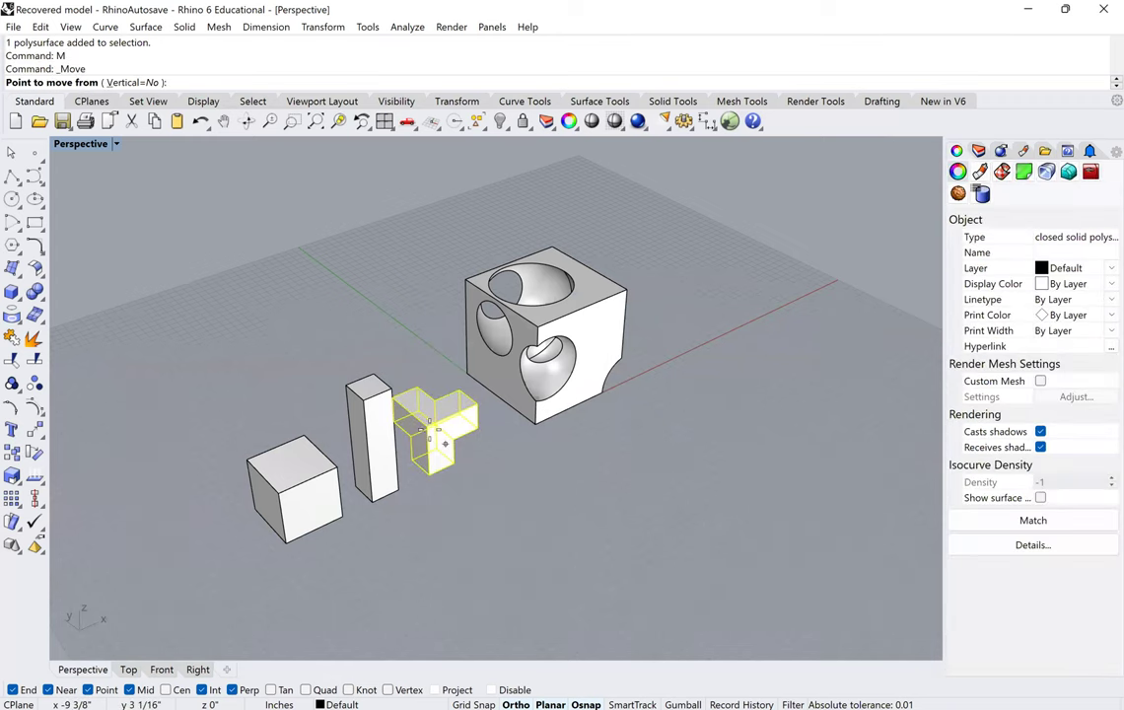
left_click(427, 425)
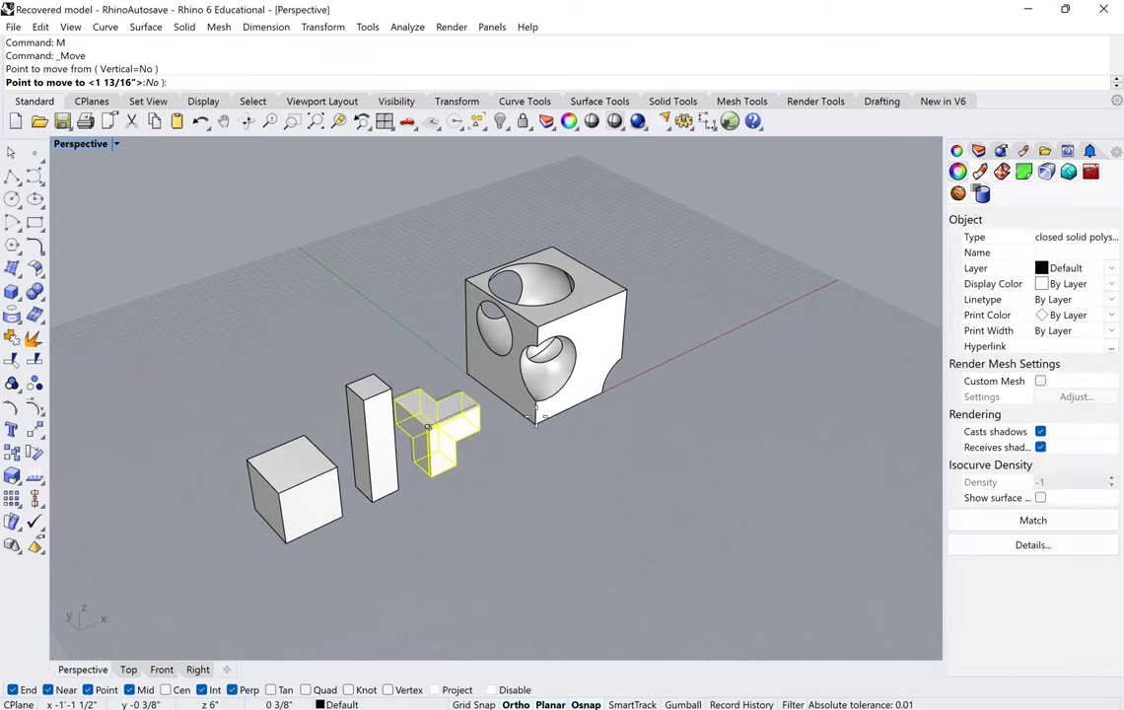
left_click(536, 424)
Step: Move the small cube beneath the large cube, snapping its top rear corner to the large cube's bottom rear corner
left_click(276, 480)
type("m")
key("Return")
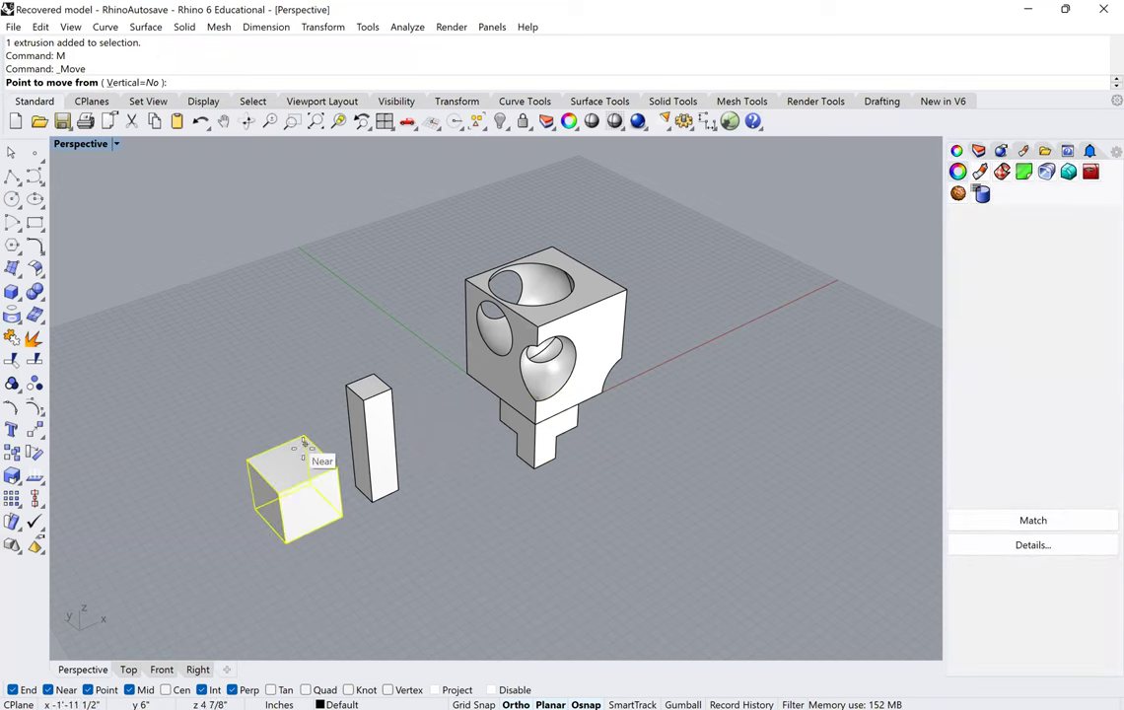
left_click(304, 435)
right_click_drag(490, 428, 402, 400)
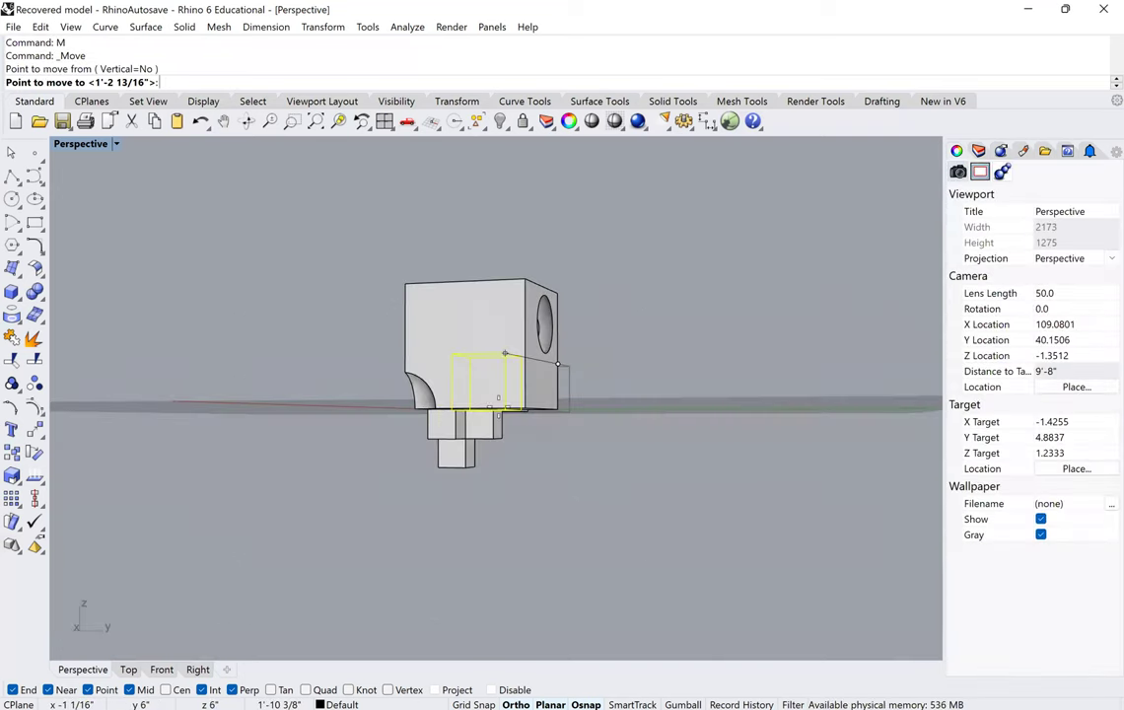
left_click(524, 406)
right_click_drag(441, 464, 598, 509)
right_click_drag(524, 437, 641, 478)
key("Escape")
Step: Move the tall box into the large cube, placing its top corner on the cube's vertical edge next to the round side cutout
left_click(402, 390)
type("M")
key("Return")
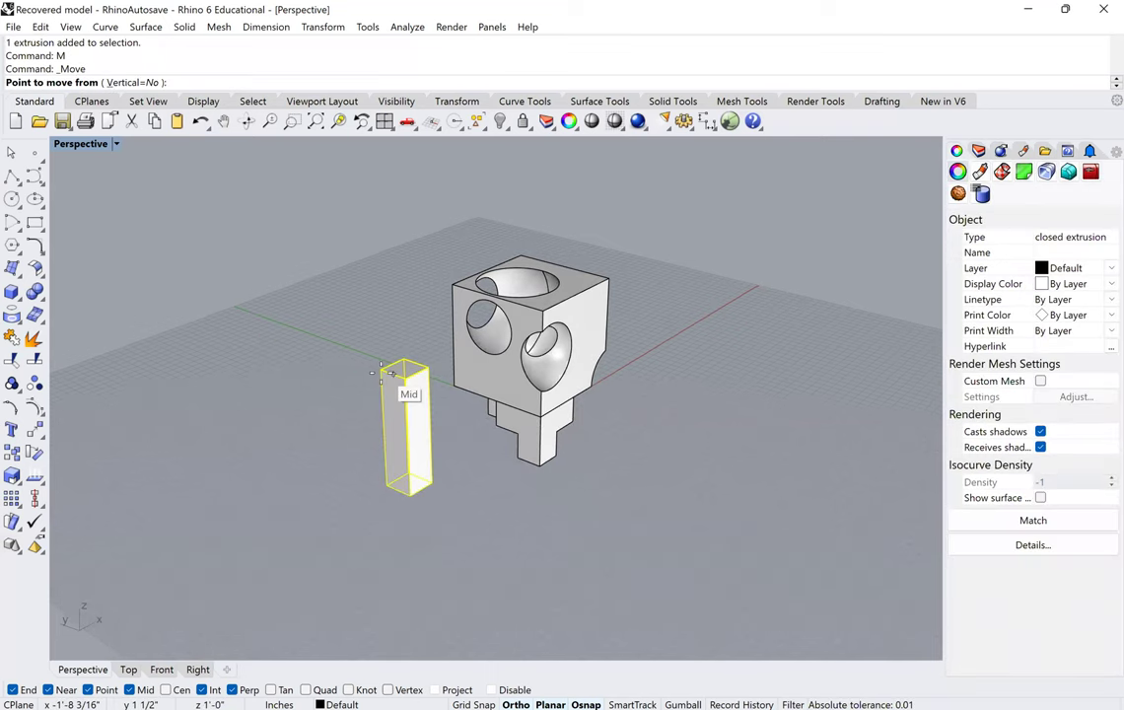
left_click(391, 371)
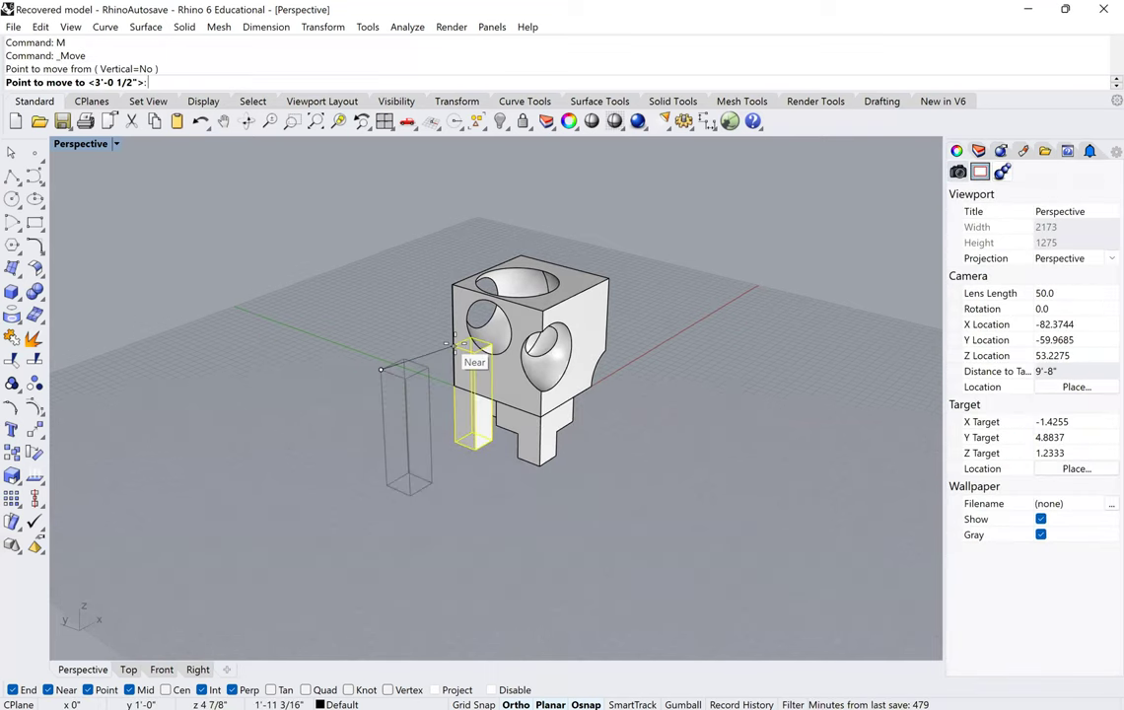
left_click(455, 341)
left_click(436, 381)
right_click_drag(437, 381, 464, 376)
Step: Shorten the tall box vertically with Scale1D from its bottom corner, bringing its top below the round side cutout
scroll(467, 452, "up", 3)
right_click_drag(600, 375, 466, 384)
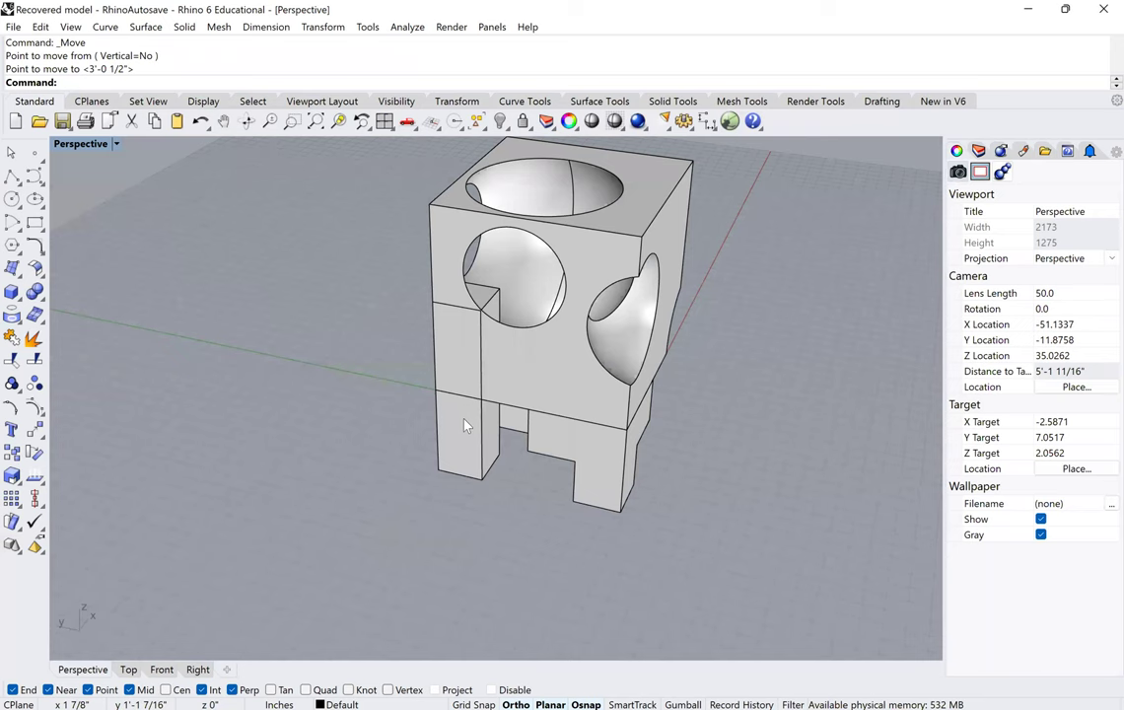
left_click(469, 445)
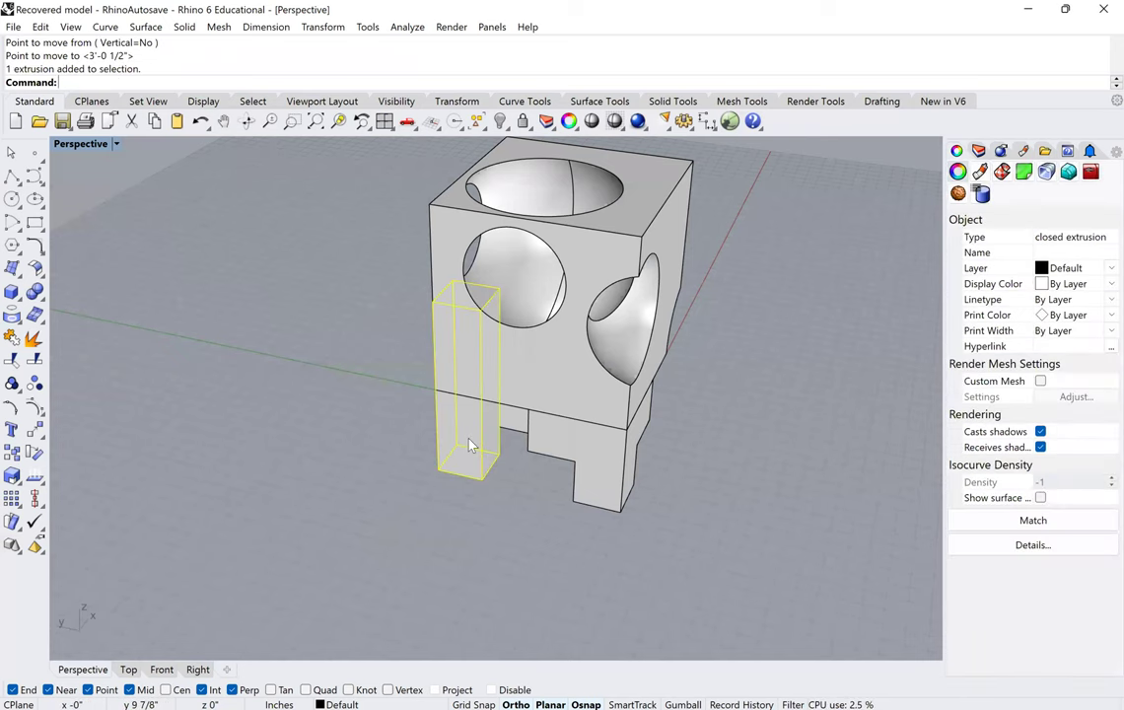
right_click_drag(390, 370, 429, 447)
right_click_drag(535, 284, 530, 278)
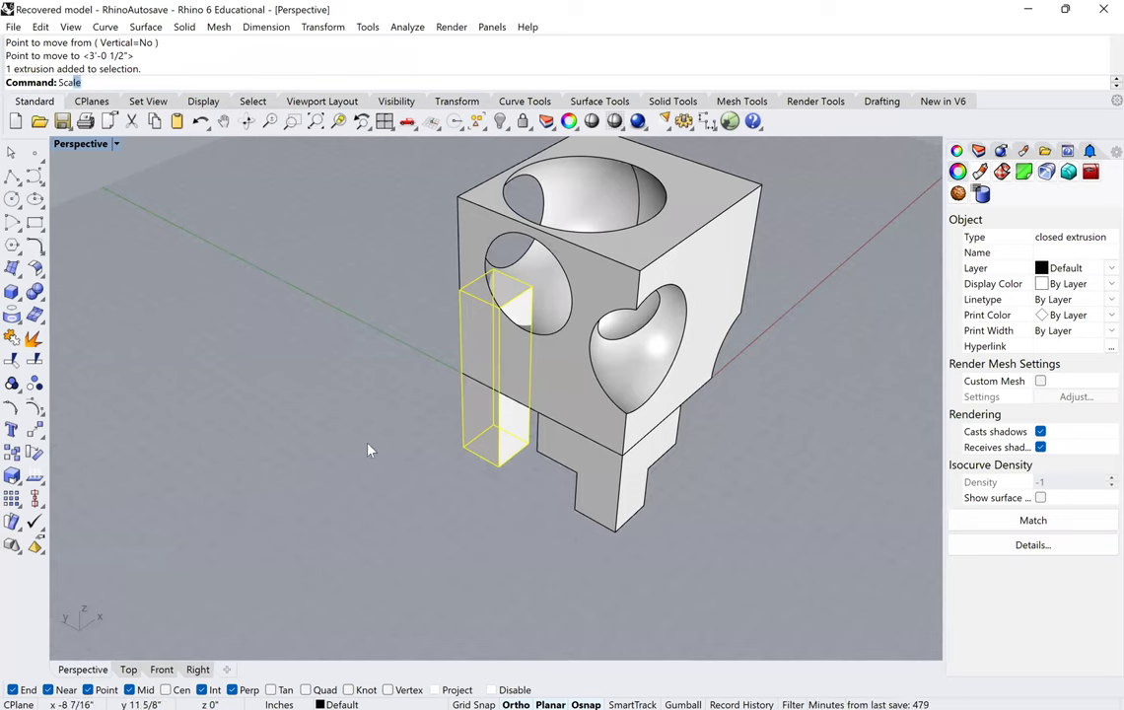
type("ale1D")
key("Return")
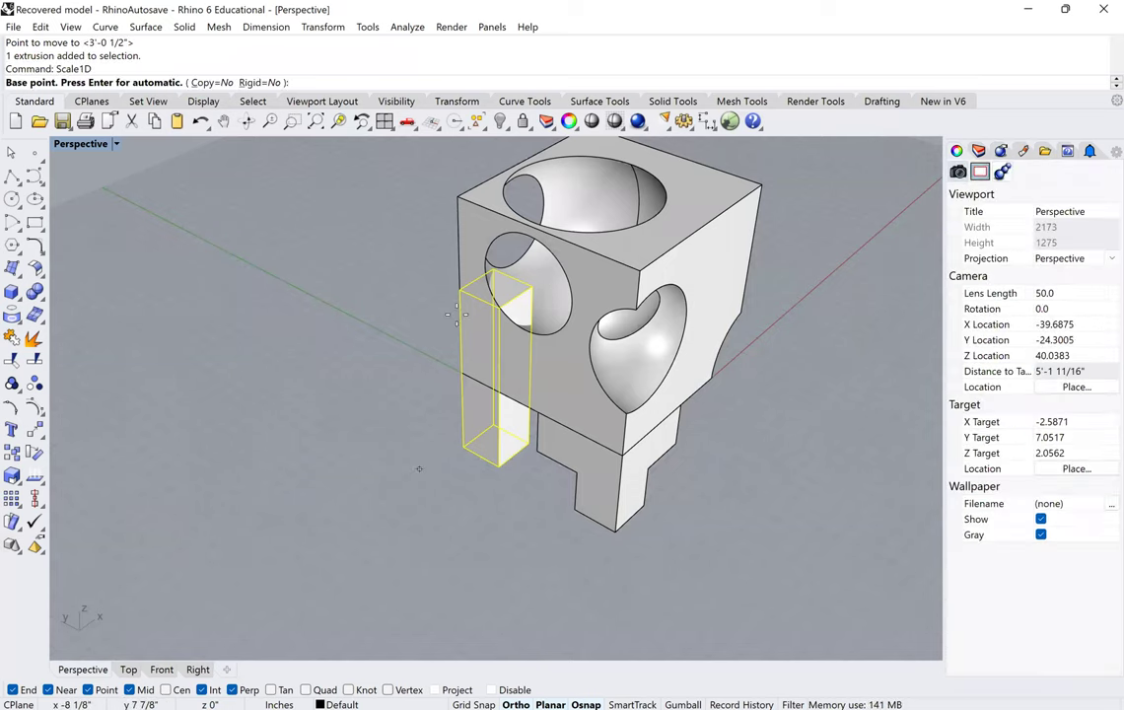
left_click(464, 445)
left_click(458, 317)
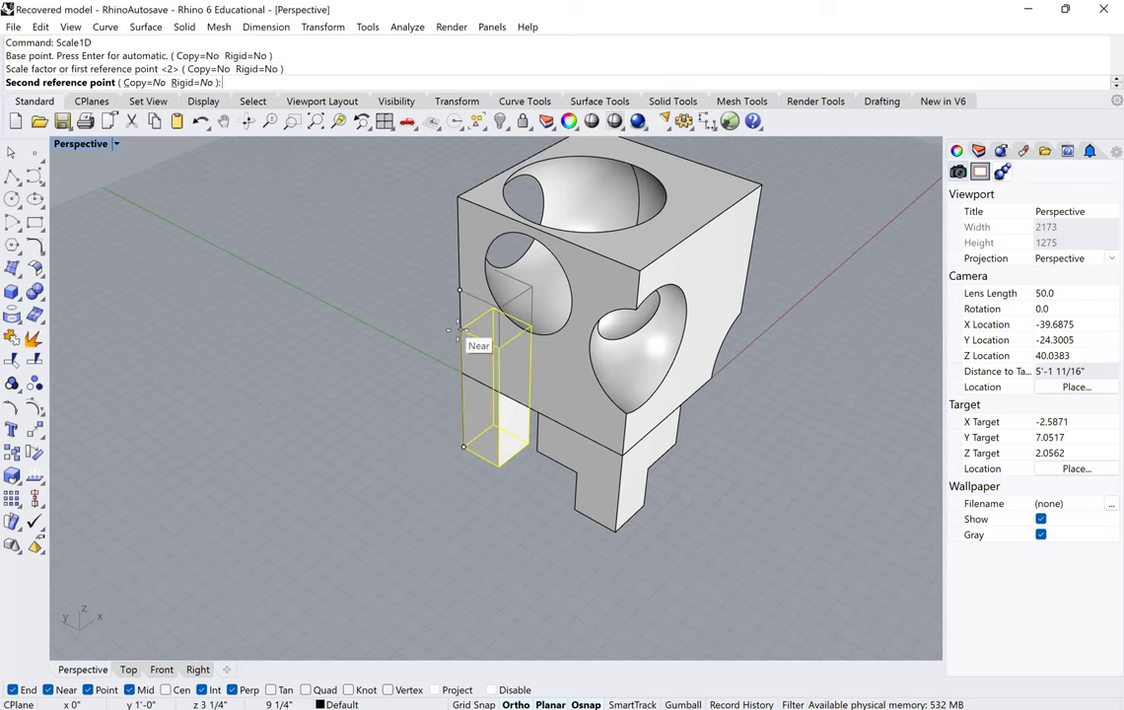
left_click(462, 353)
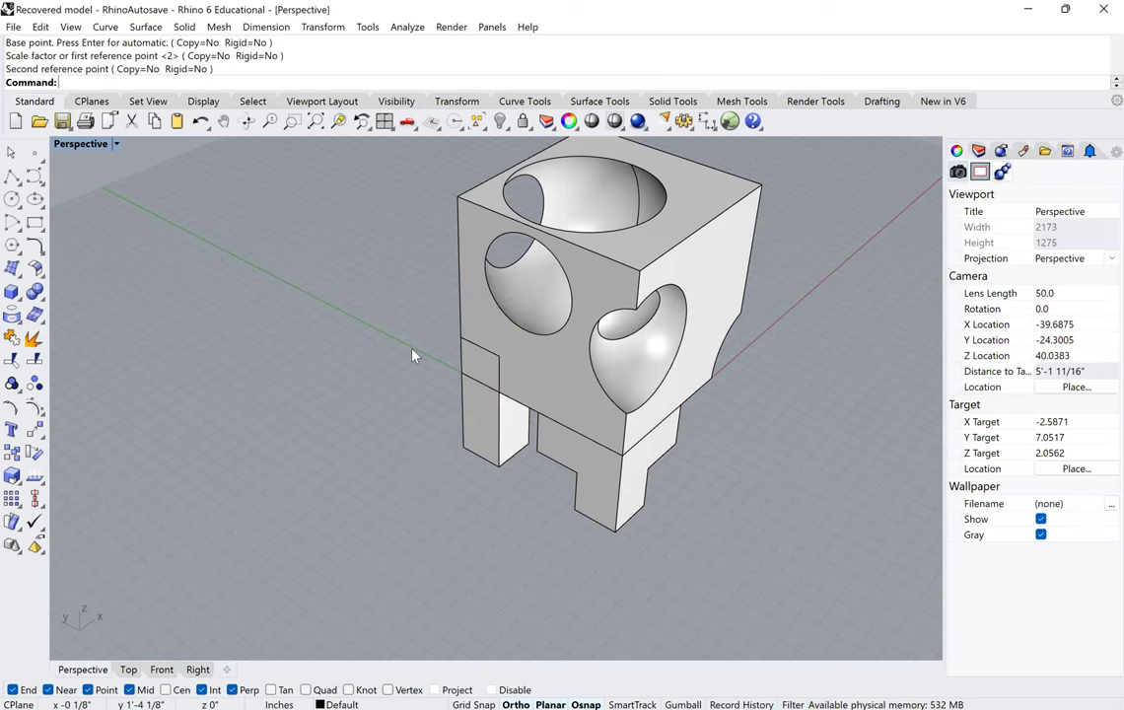
scroll(421, 414, "down", 5)
right_click_drag(515, 379, 786, 386)
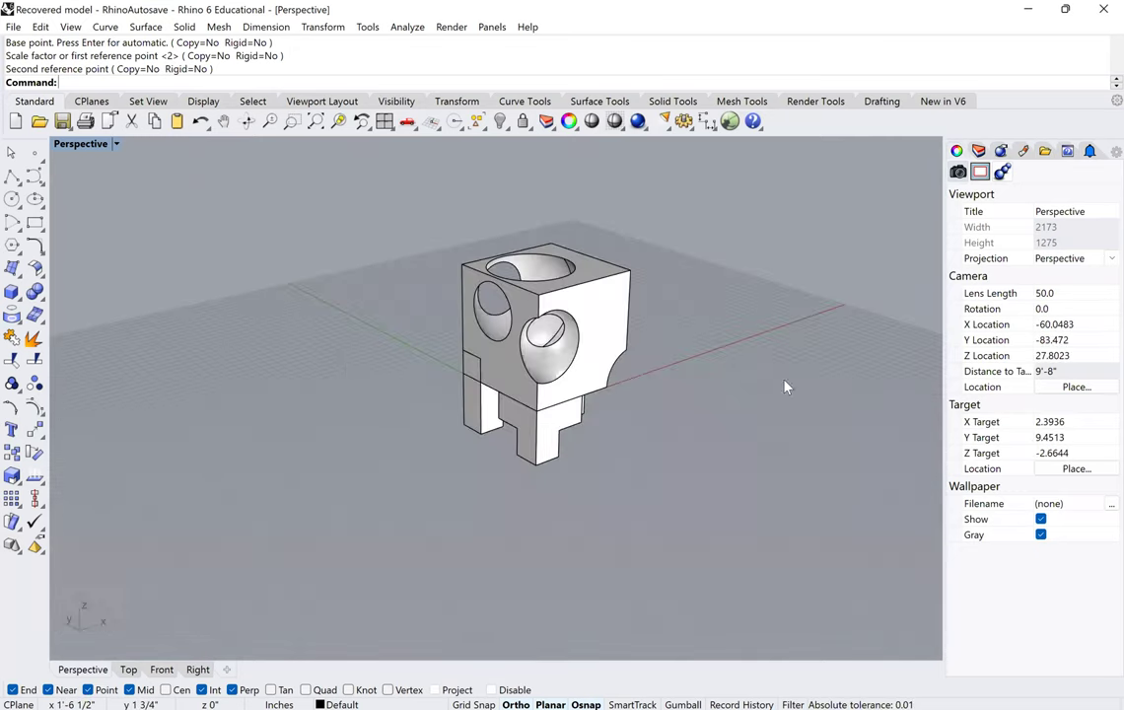
Step: Preview the model in Rendered display mode from several sides, and return the viewport to Shaded
left_click(116, 145)
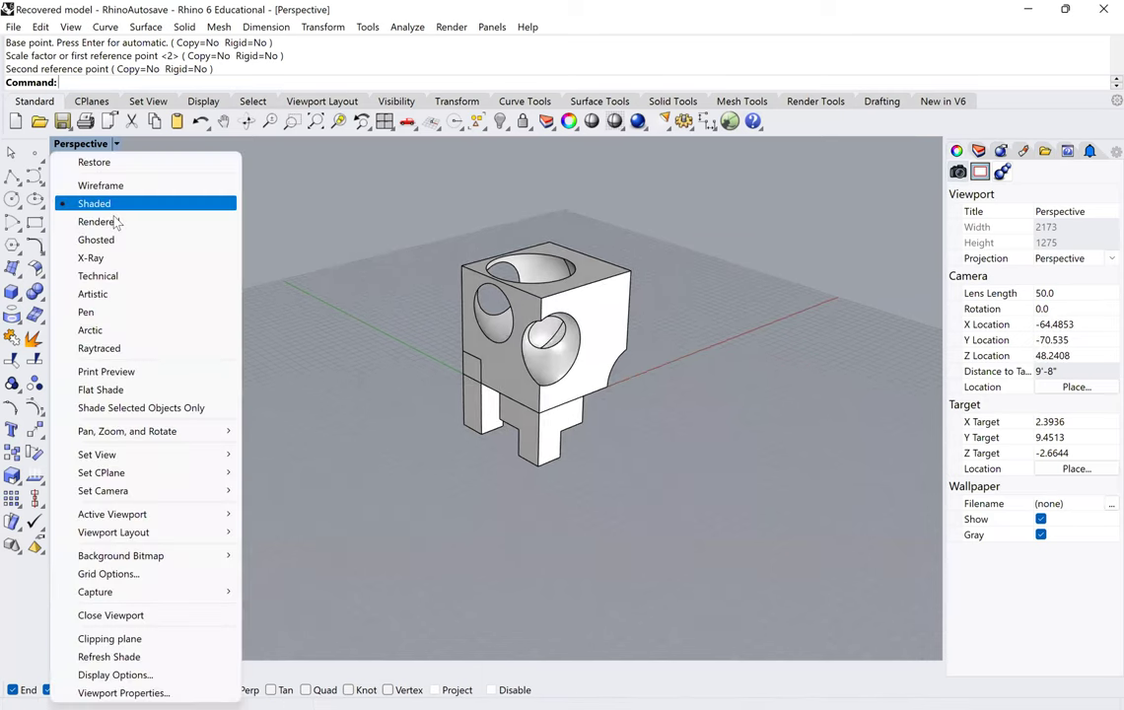
left_click(115, 221)
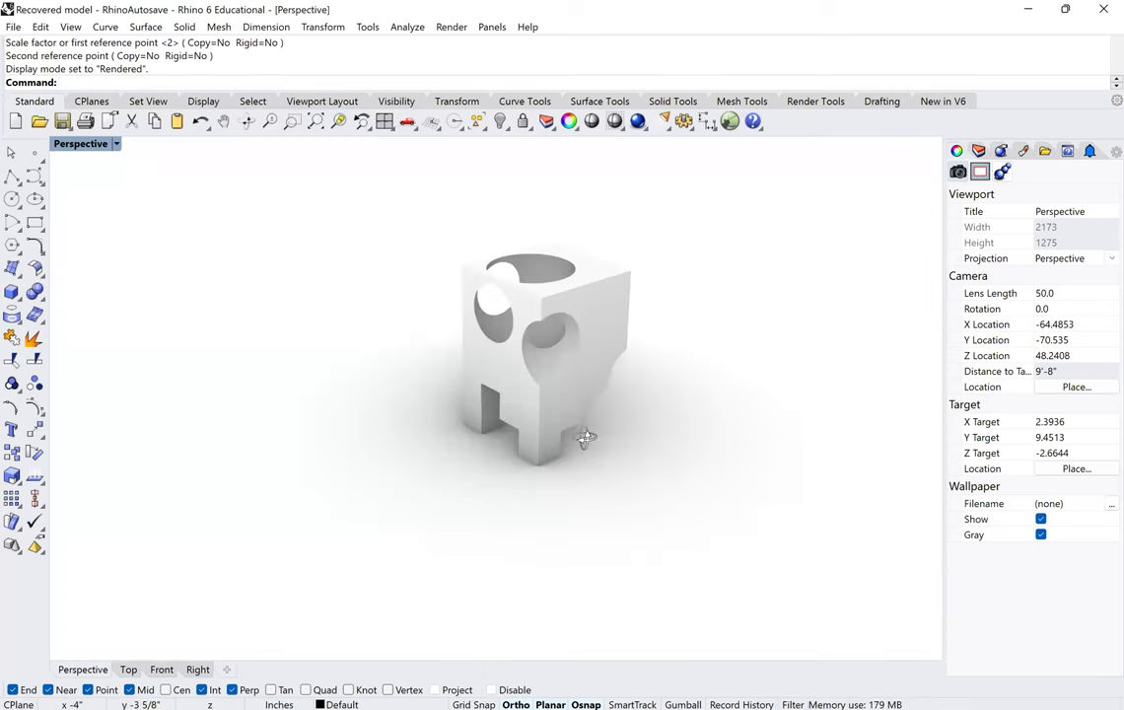
right_click_drag(584, 439, 610, 419)
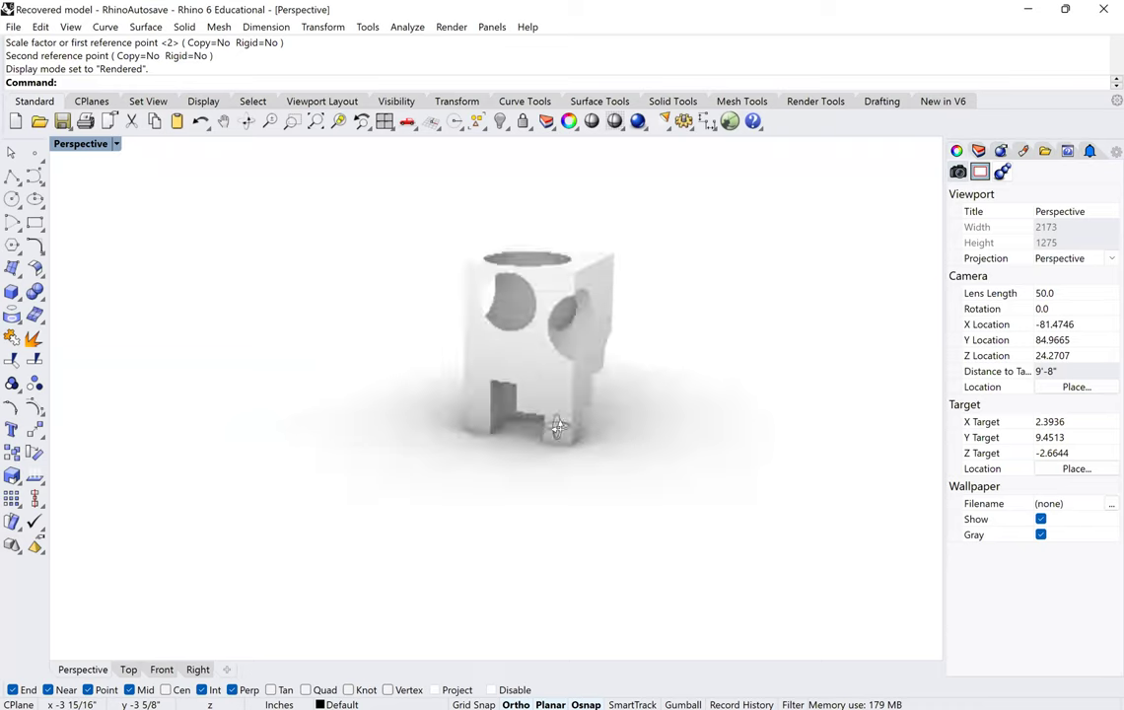
right_click_drag(557, 425, 597, 447)
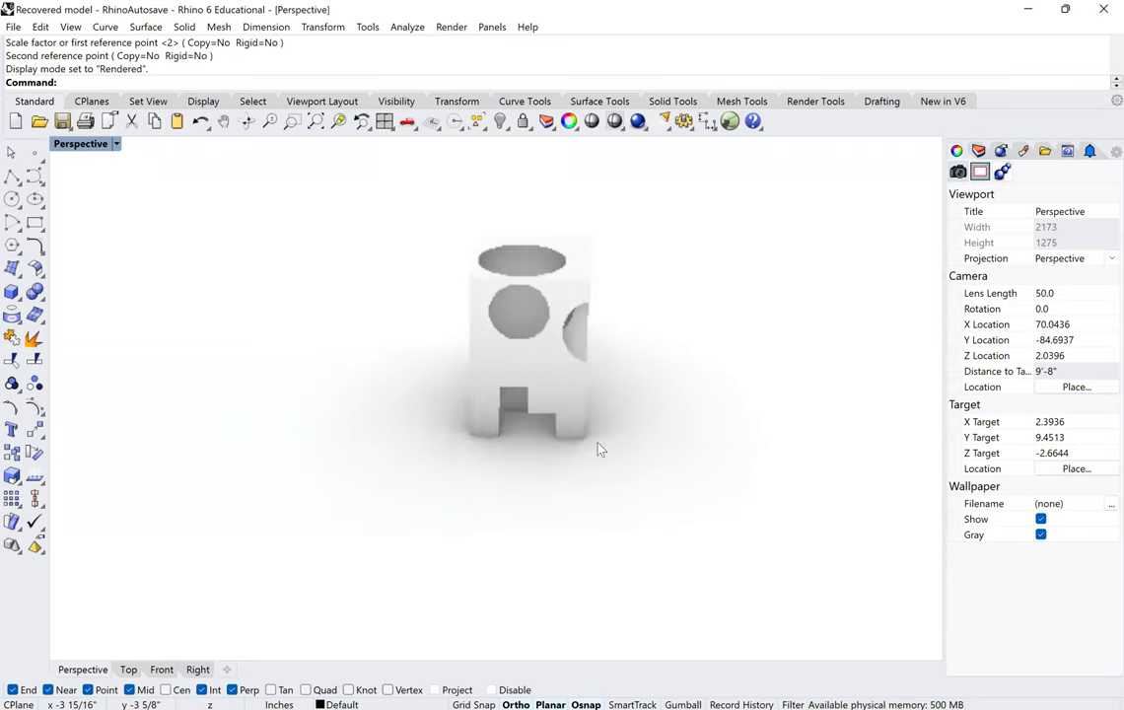
left_click(118, 145)
left_click(95, 200)
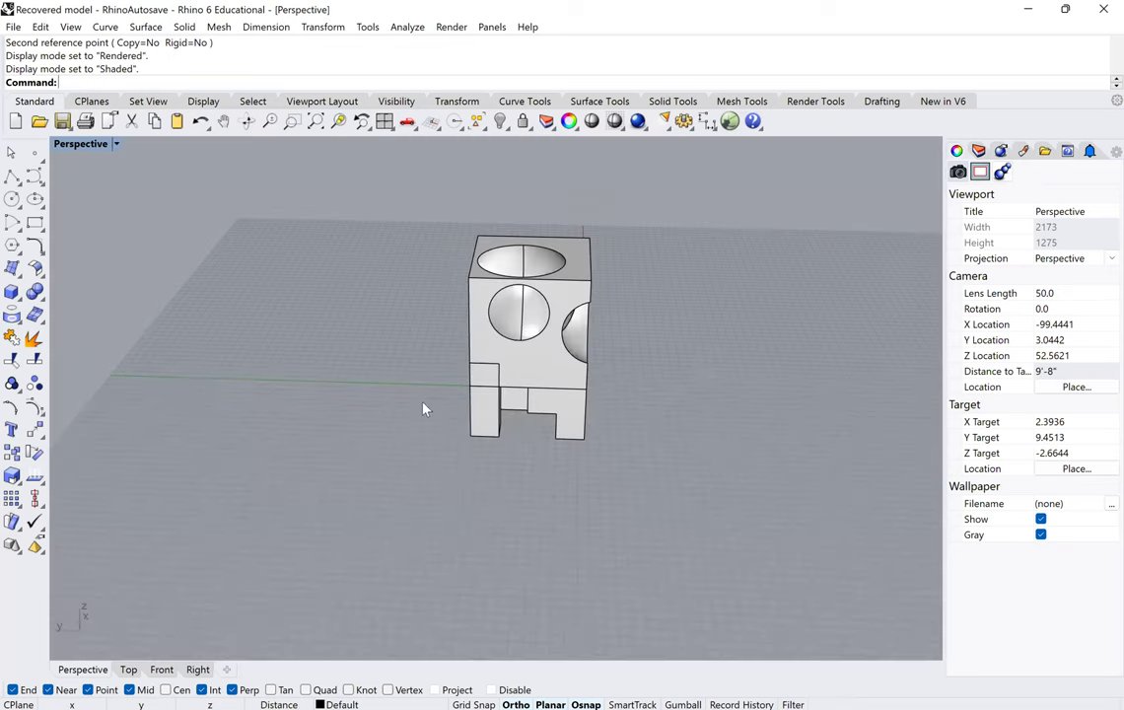
Step: Examine the carved cube and its supports from all sides, selecting pieces to check which ones are separate objects
right_click_drag(557, 387, 691, 395)
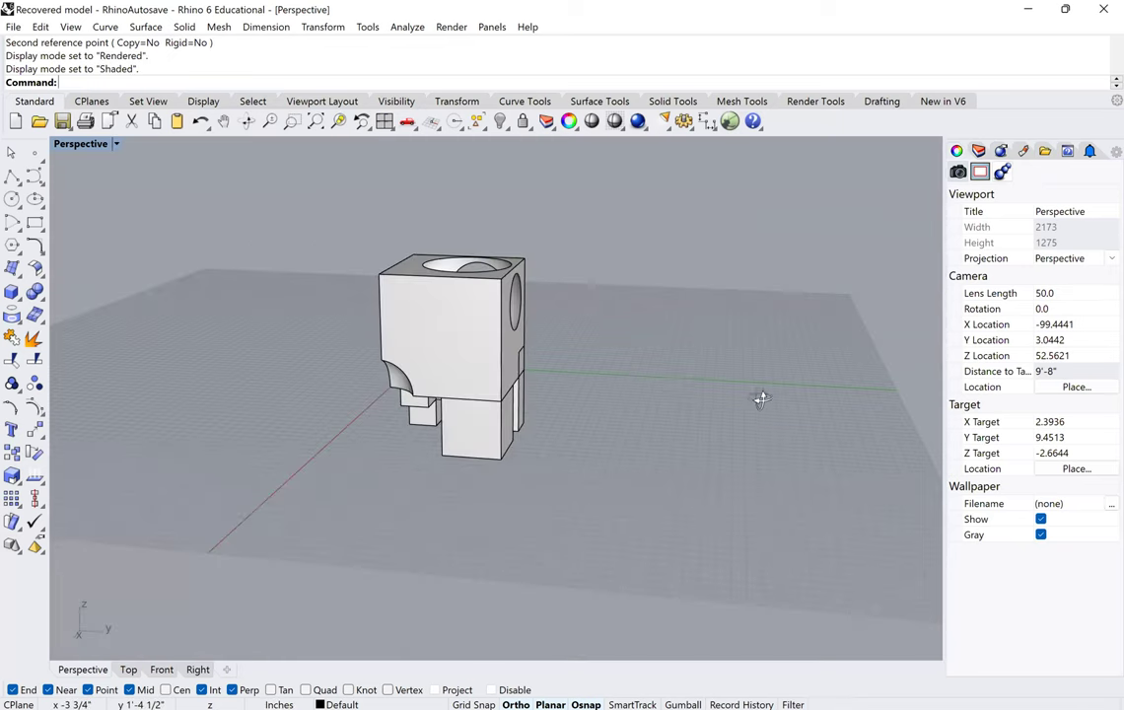
mouse_move(463, 407)
right_mouse_down()
mouse_move(634, 416)
mouse_move(516, 423)
mouse_move(459, 414)
right_mouse_up()
right_click_drag(327, 411, 263, 412)
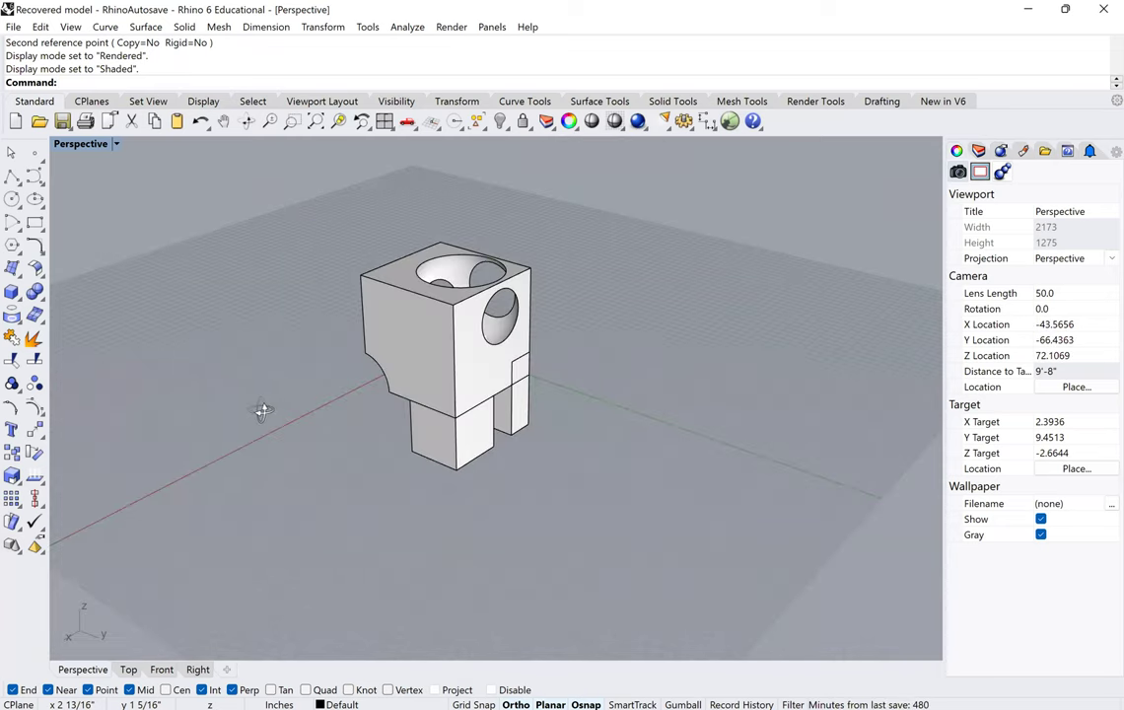
right_click_drag(394, 417, 484, 420)
left_click(476, 445)
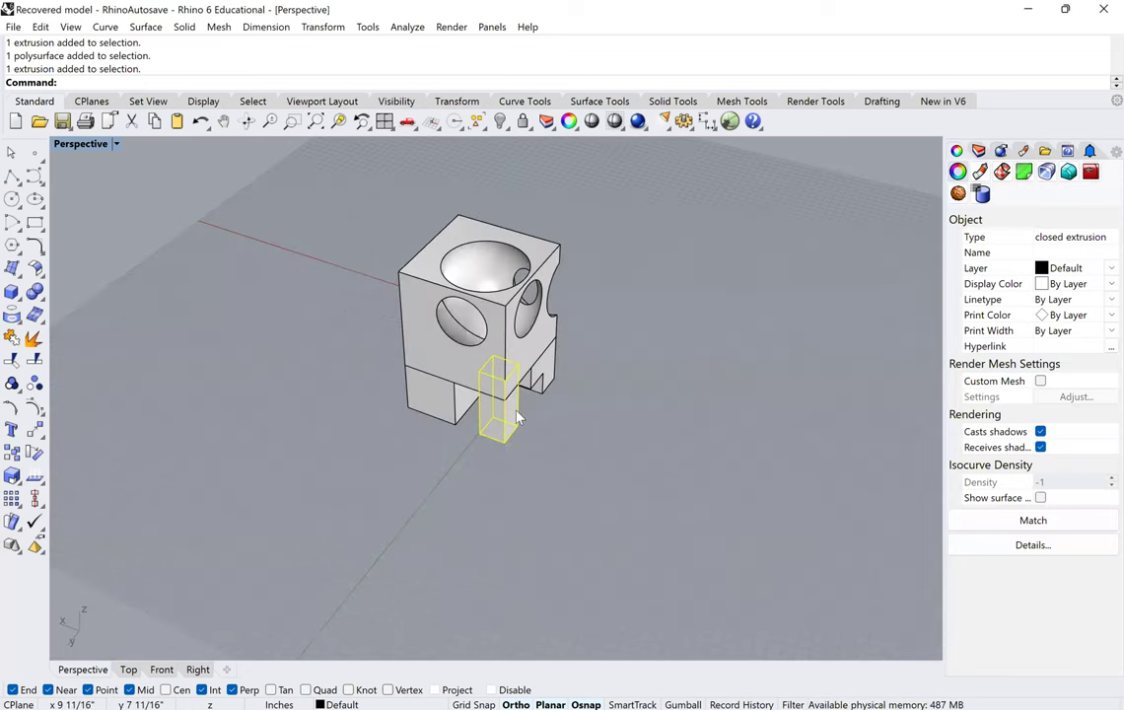
left_click(495, 402)
left_click(427, 366)
left_click(469, 457)
right_click_drag(469, 453, 409, 435)
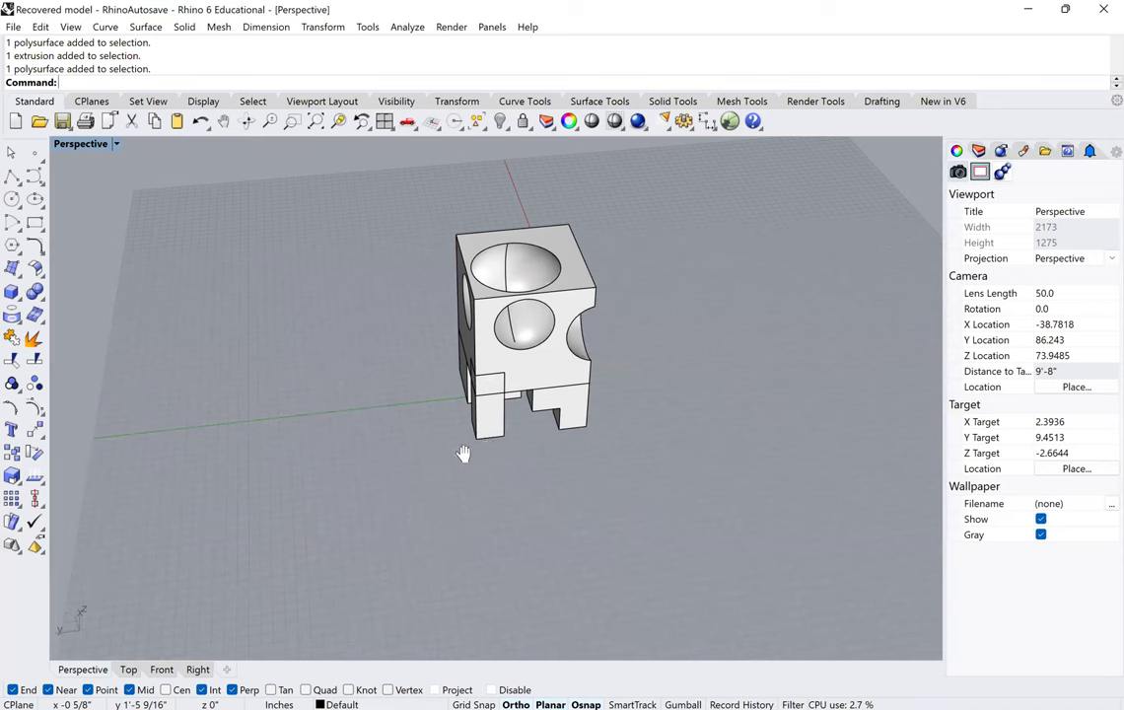
right_click_drag(486, 434, 460, 438)
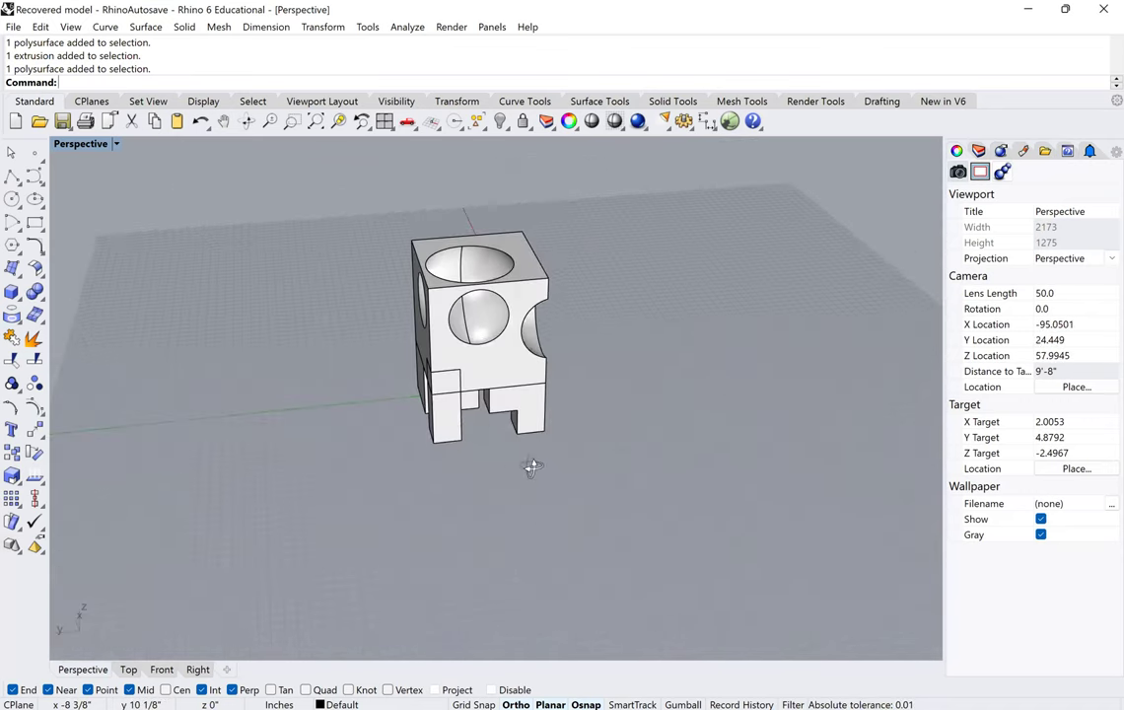
right_click_drag(532, 467, 586, 437)
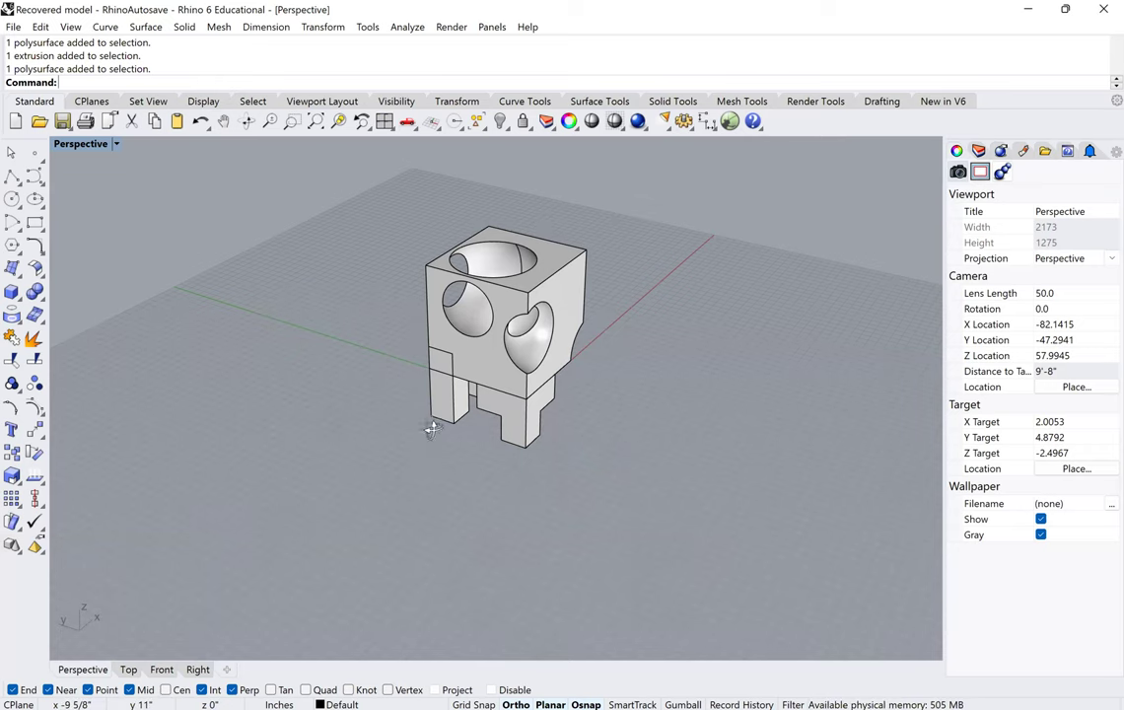
Step: Inspect the joints beneath the carved cube up close, selecting the small cube support and the carved cube in turn
mouse_move(441, 439)
right_mouse_down()
mouse_move(475, 443)
mouse_move(449, 438)
right_mouse_up()
scroll(449, 438, "up", 4)
right_click_drag(468, 486, 609, 451, "shift")
scroll(429, 434, "down", 2)
left_click(513, 461)
right_click_drag(512, 462, 540, 424)
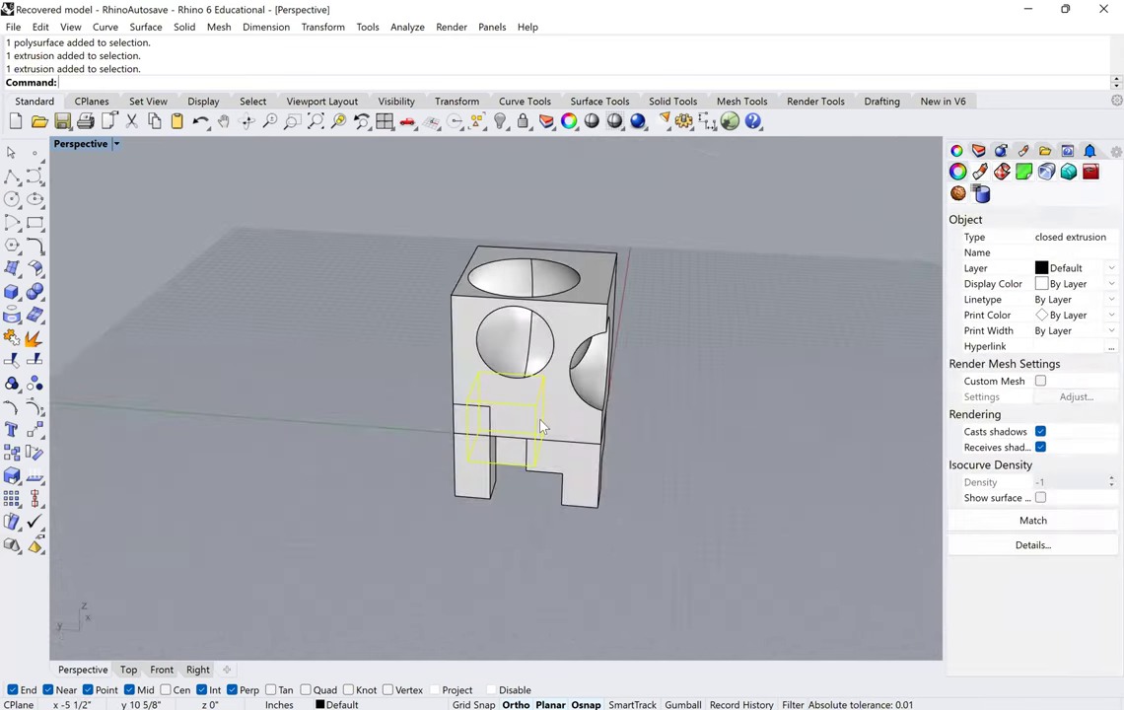
left_click(577, 472)
right_click_drag(576, 471, 504, 461)
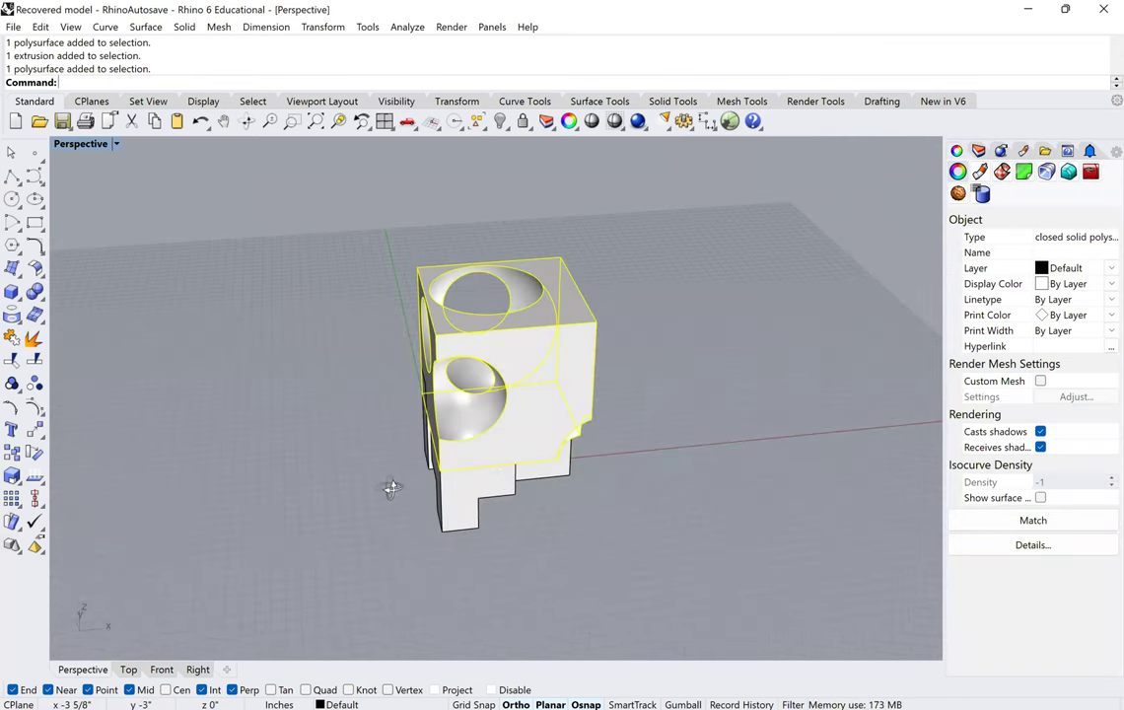
right_click_drag(416, 492, 478, 465)
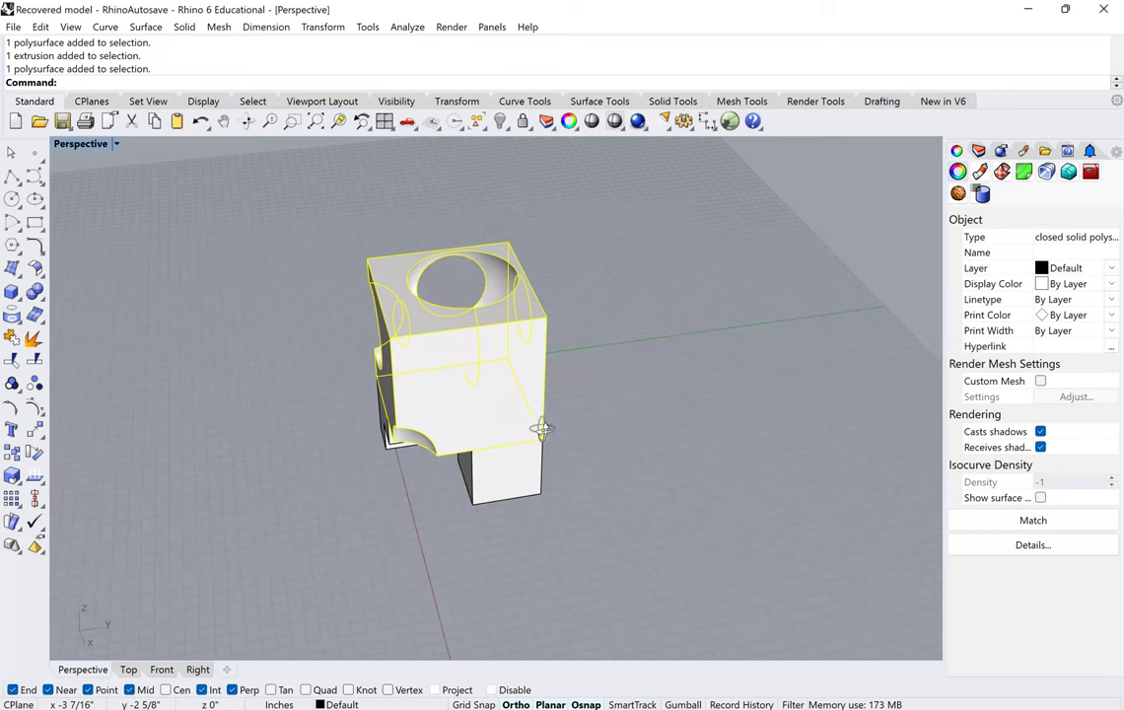
right_click_drag(539, 432, 555, 412)
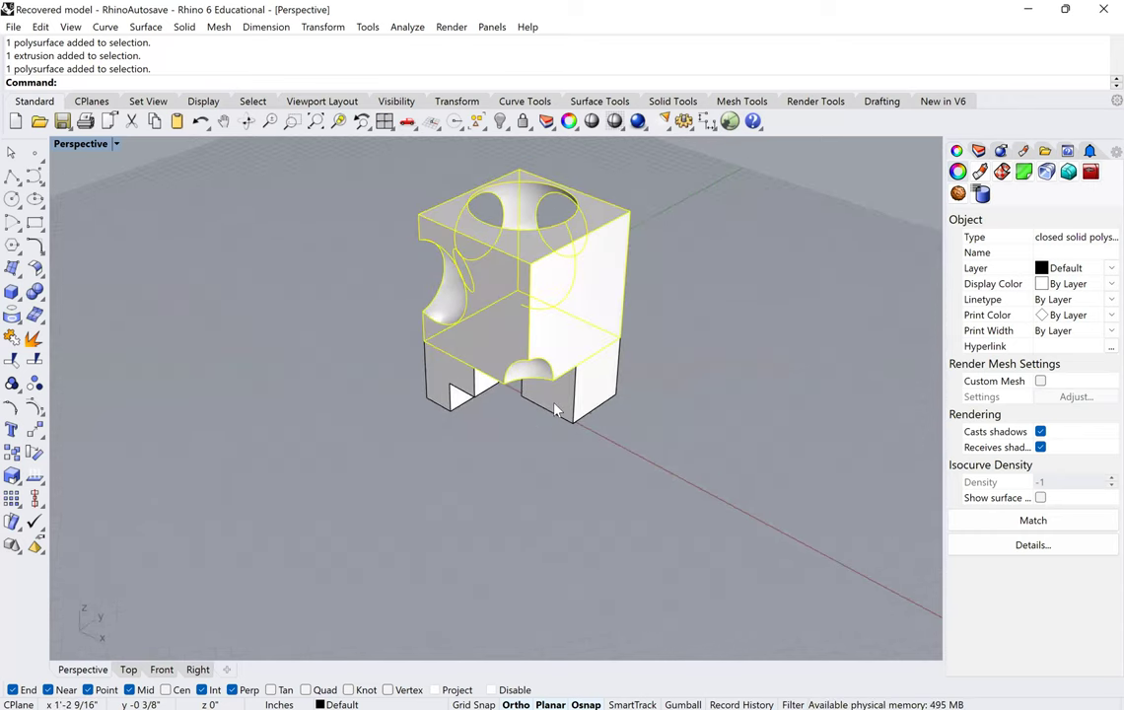
Step: Copy the small cube support out along the red X axis to a free spot beside the large cube
left_click(554, 409)
type("copy")
key("Return")
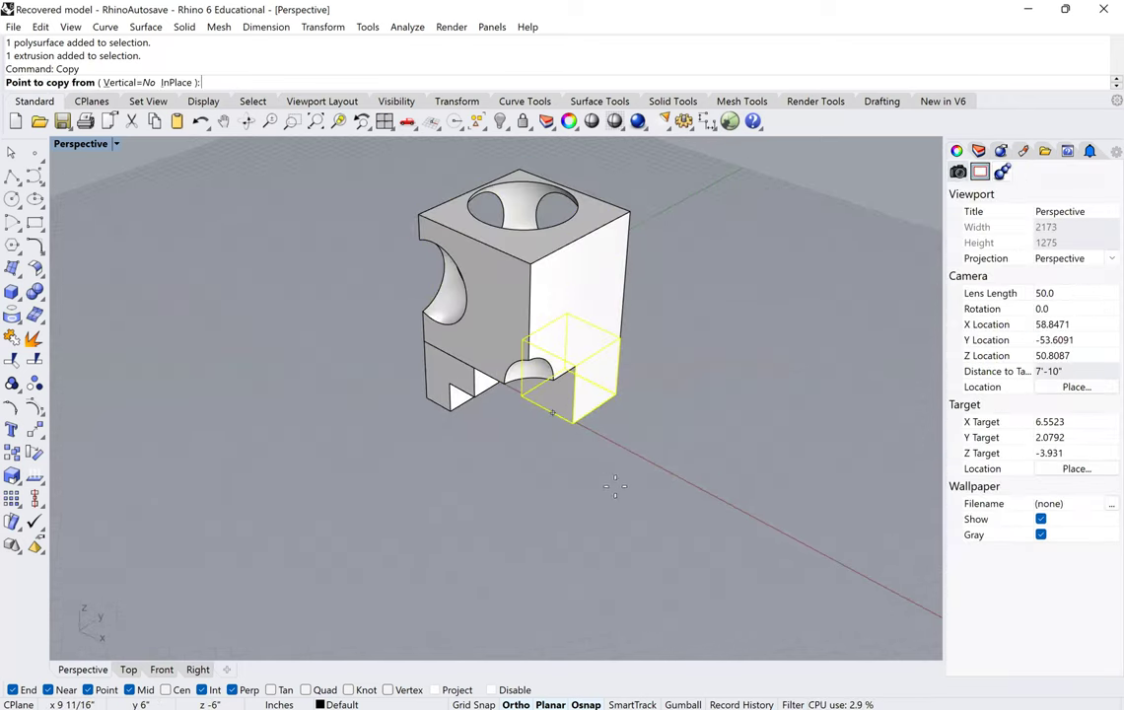
scroll(554, 412, "down", 4)
left_click(546, 453)
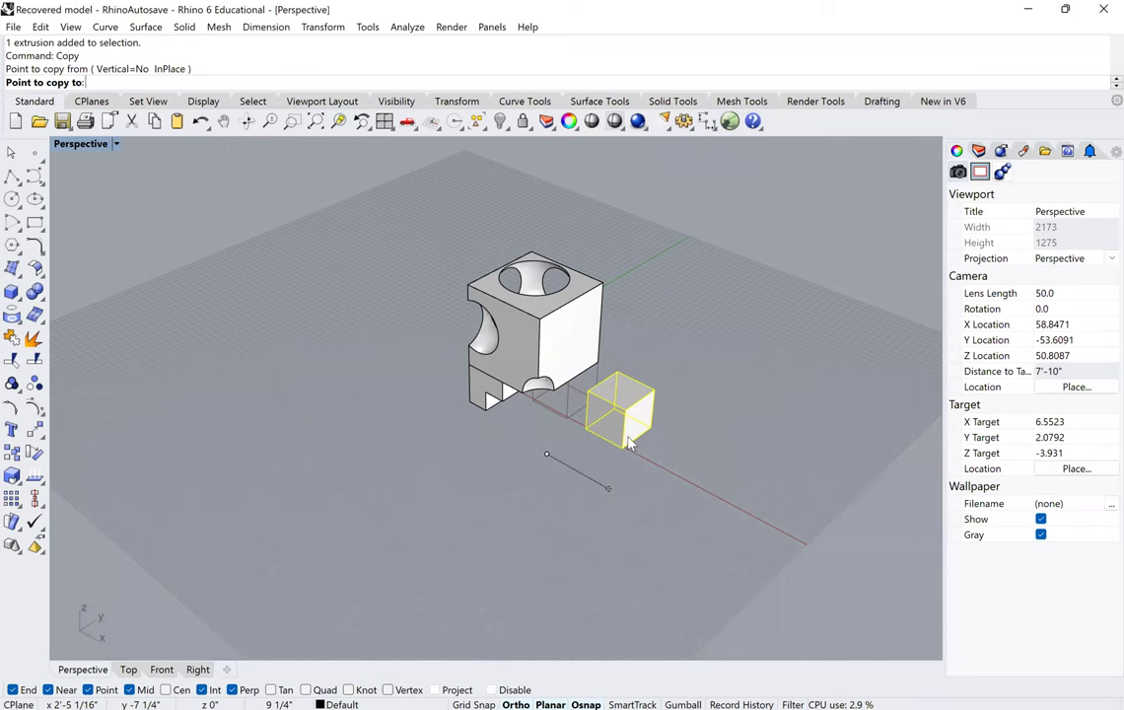
left_click(626, 444)
key("Return")
Step: Explode the copied small cube into separate surfaces and delete its top face
left_click(618, 408)
scroll(618, 408, "up", 4)
type("explode")
key("Return")
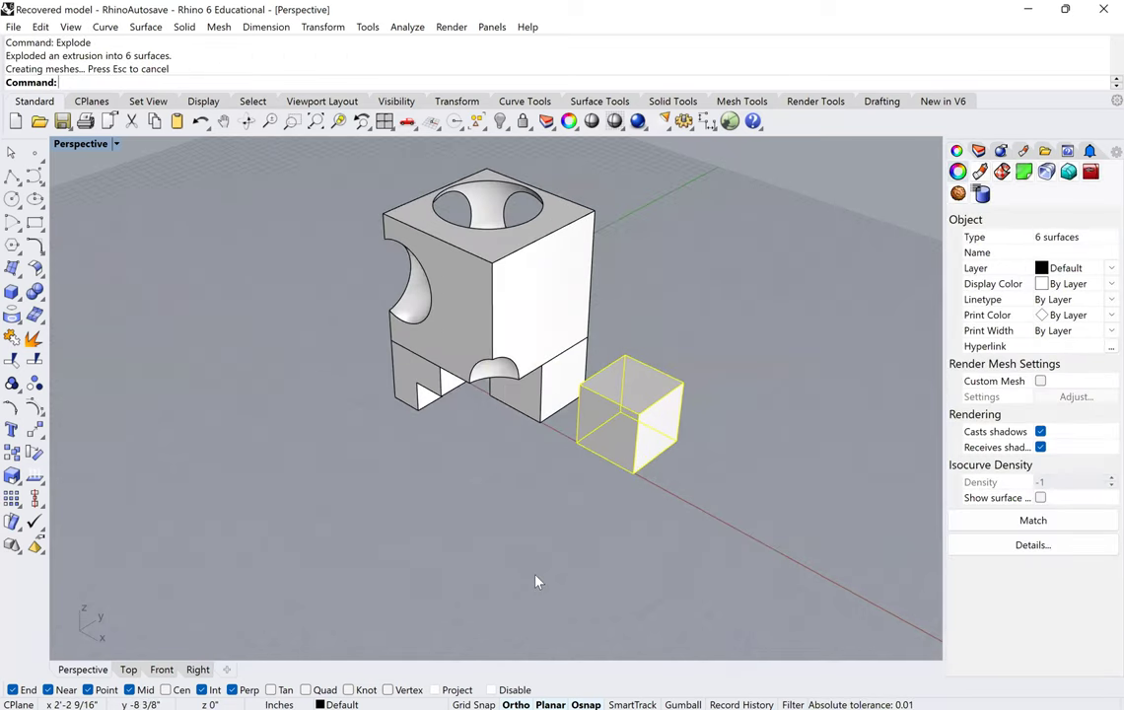
left_click(539, 577)
left_click(649, 383)
key("Delete")
Step: Join the five remaining surfaces of the opened cube into one polysurface
right_click_drag(608, 426, 608, 301)
scroll(591, 340, "up", 4)
right_click_drag(603, 366, 557, 308)
left_click_drag(670, 514, 529, 308)
type("join")
key("Return")
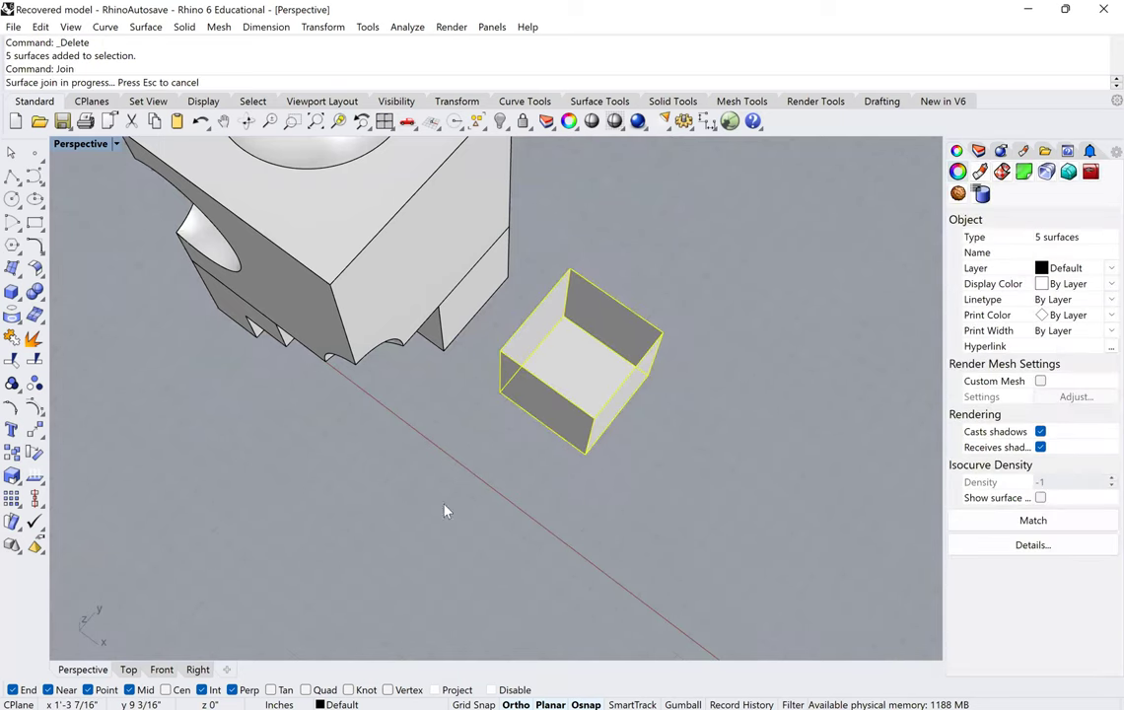
left_click(430, 440)
right_click_drag(431, 440, 515, 421)
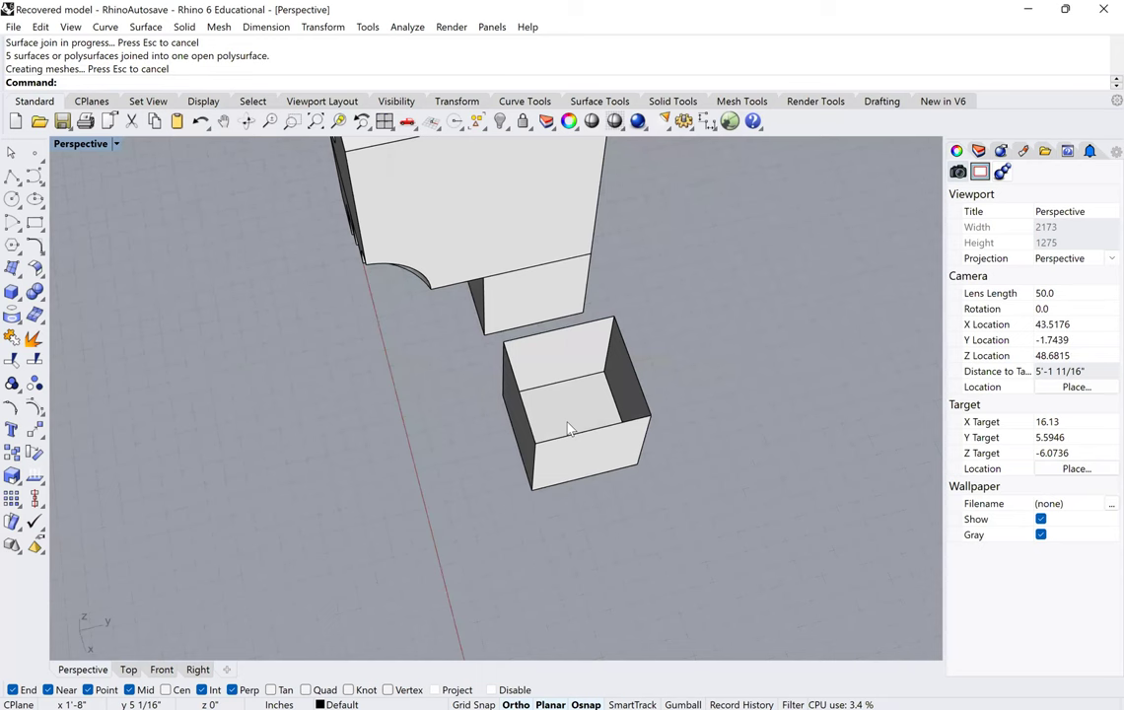
Step: Examine the open box from several angles, checking its missing top face, its interior and its object type
left_click(535, 422)
left_click(414, 476)
right_click_drag(414, 476, 618, 329)
left_click(618, 329)
right_click_drag(616, 429, 549, 494)
key("Escape")
scroll(529, 439, "up", 4)
right_click_drag(529, 438, 459, 432)
left_click(443, 337)
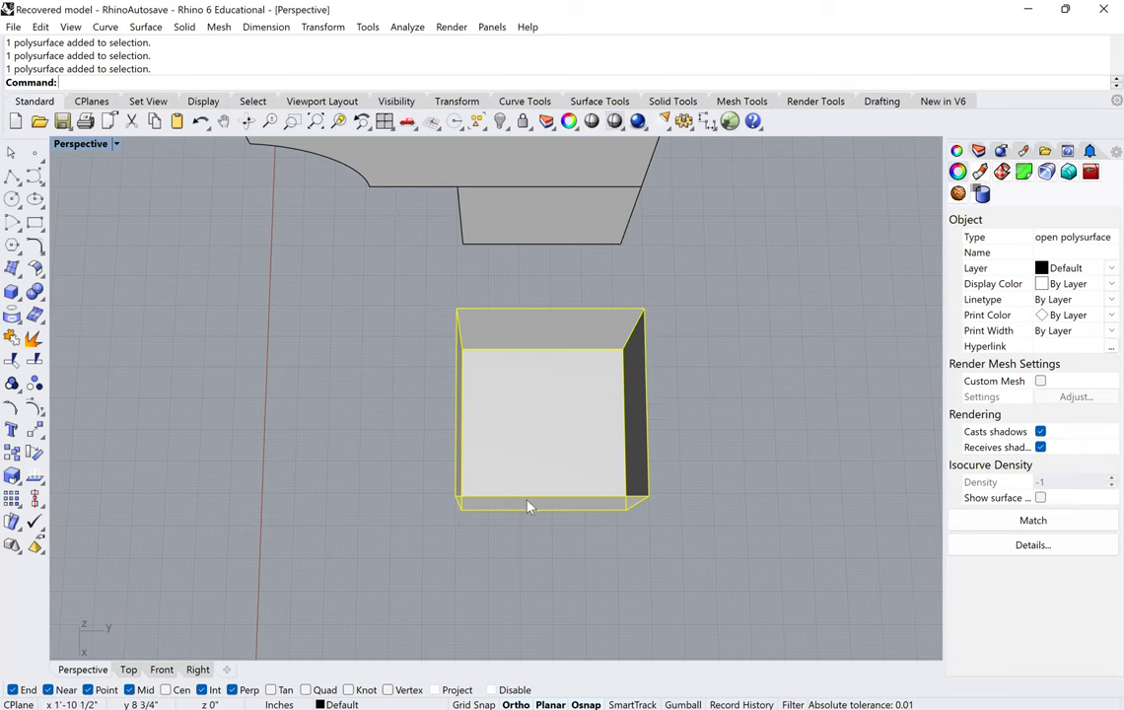
right_click_drag(527, 506, 594, 480)
key("Escape")
left_click(563, 433)
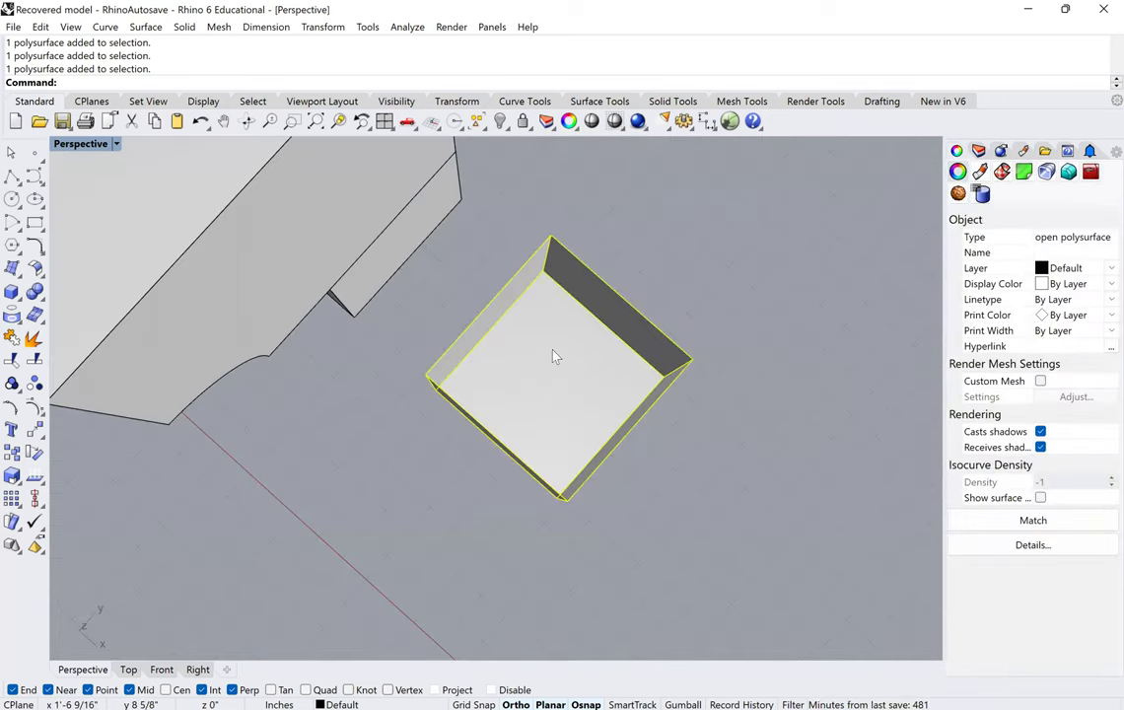
right_click_drag(554, 356, 535, 378)
left_click(414, 421)
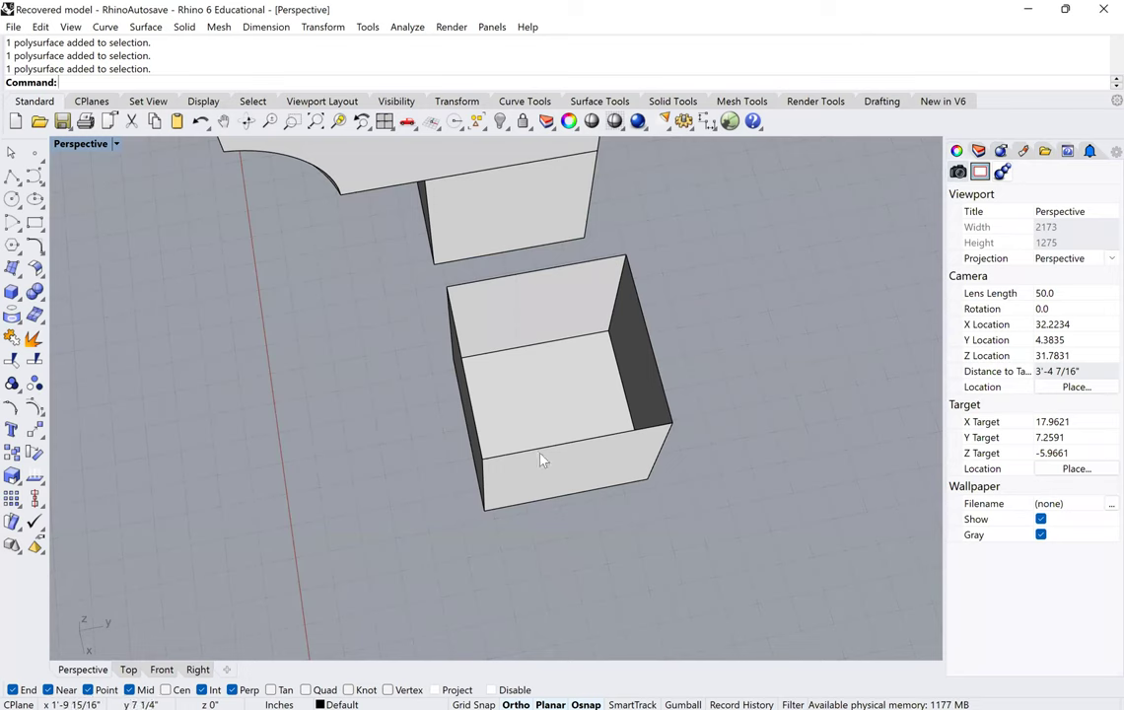
right_click_drag(469, 441, 552, 457)
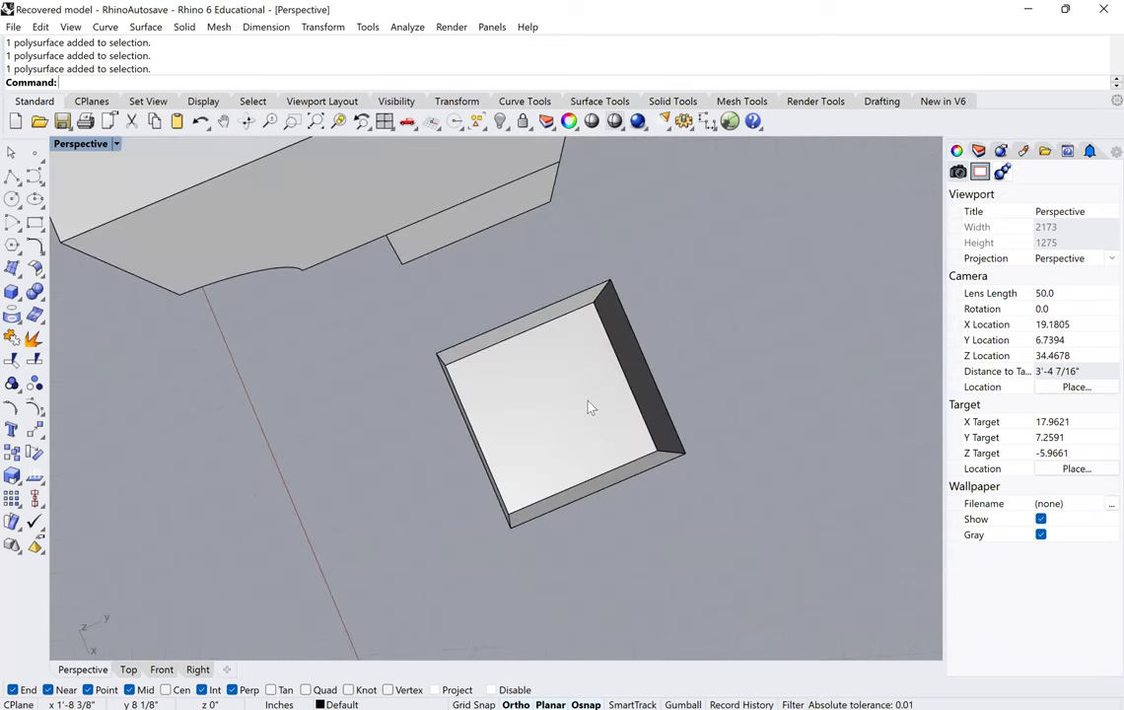
right_click_drag(588, 407, 592, 457)
Step: Close the open top of the box with Cap and check the object type of the capped box
left_click(527, 412)
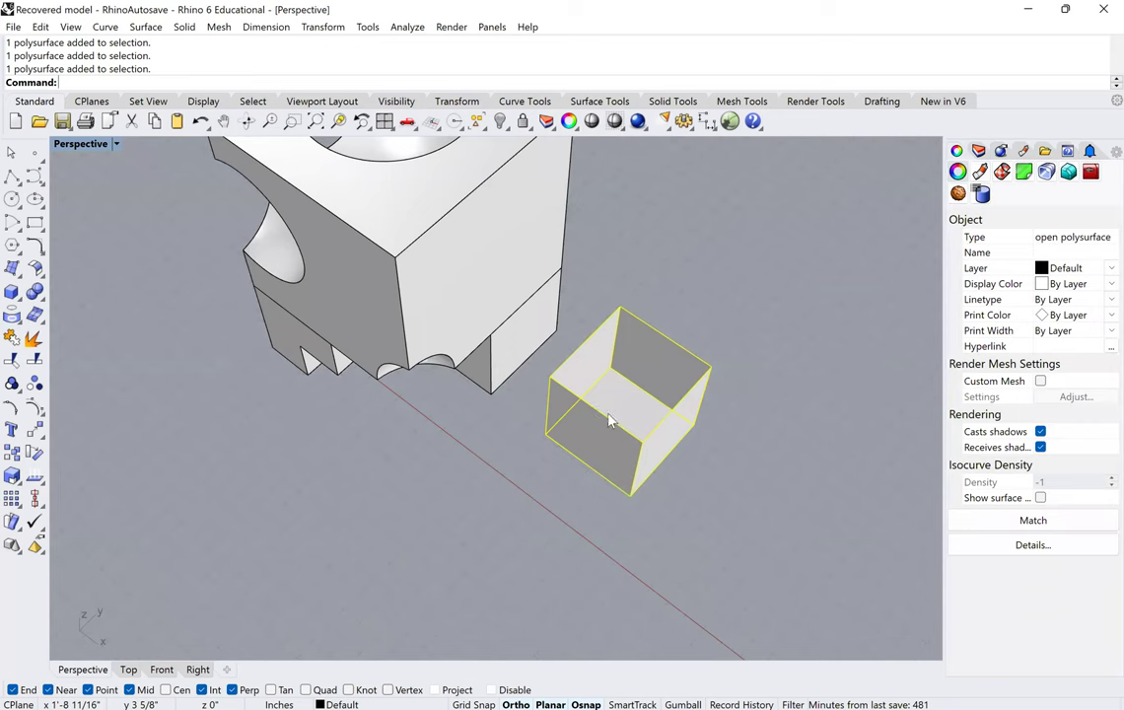
right_click_drag(608, 414, 641, 397)
right_click(608, 414)
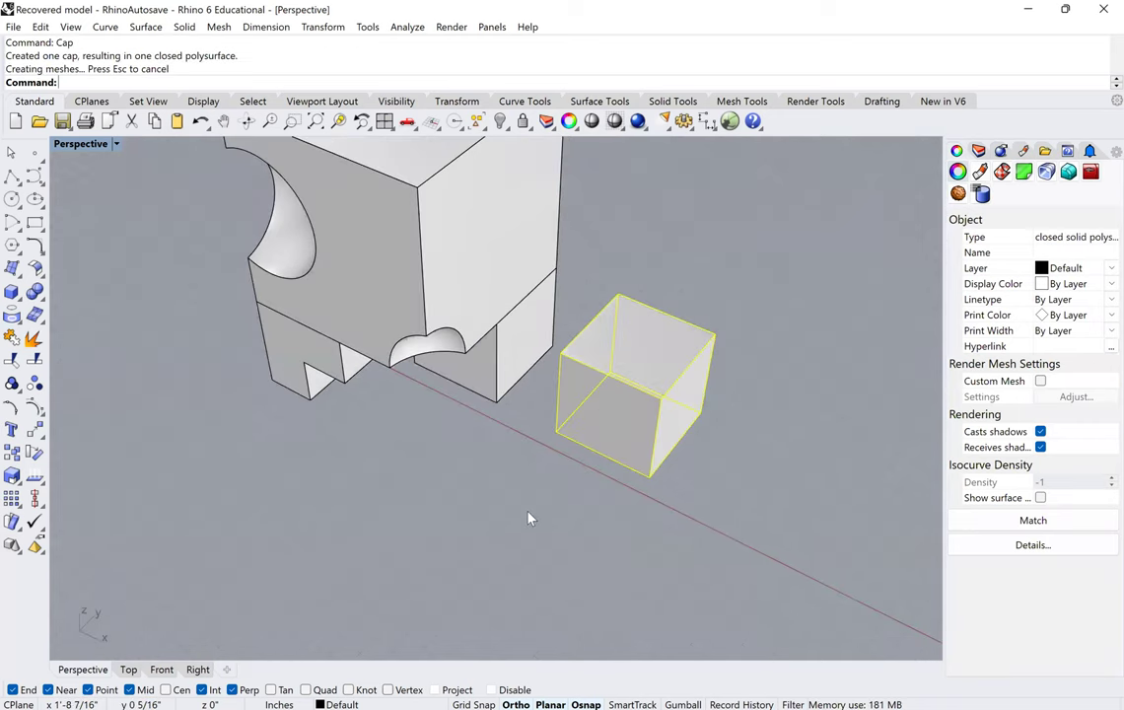
left_click(527, 516)
left_click(583, 417)
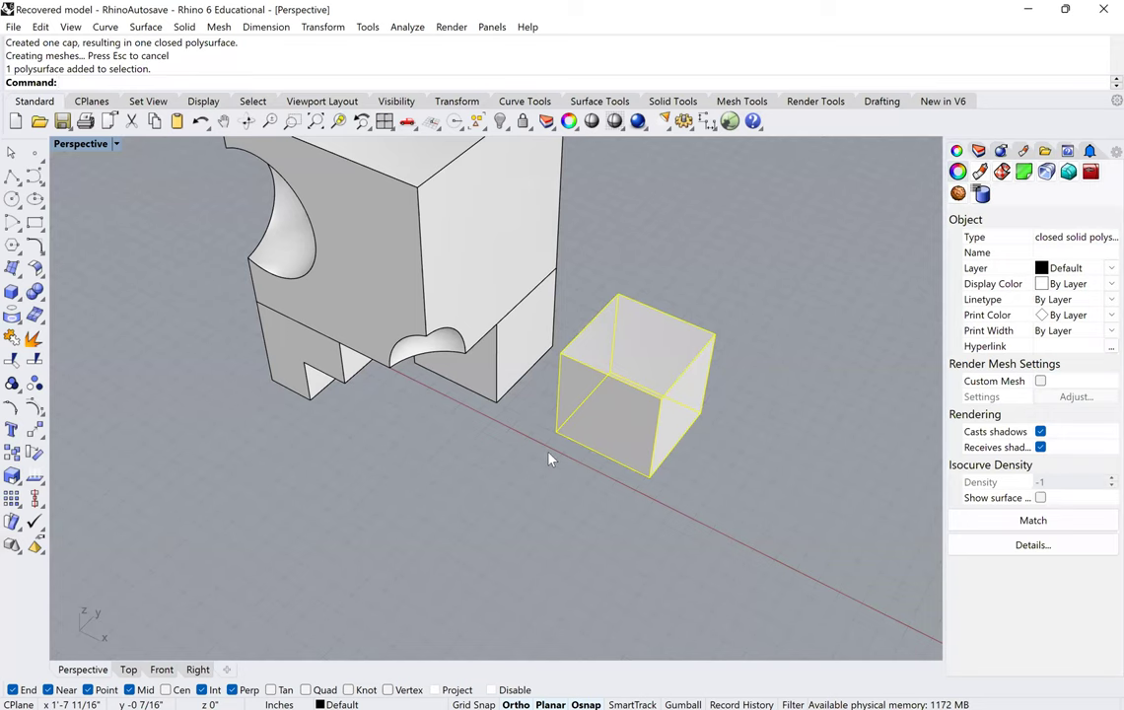
left_click(549, 459)
Step: Move the capped cube farther away from the large cube along the red X axis
right_click_drag(549, 414, 550, 404)
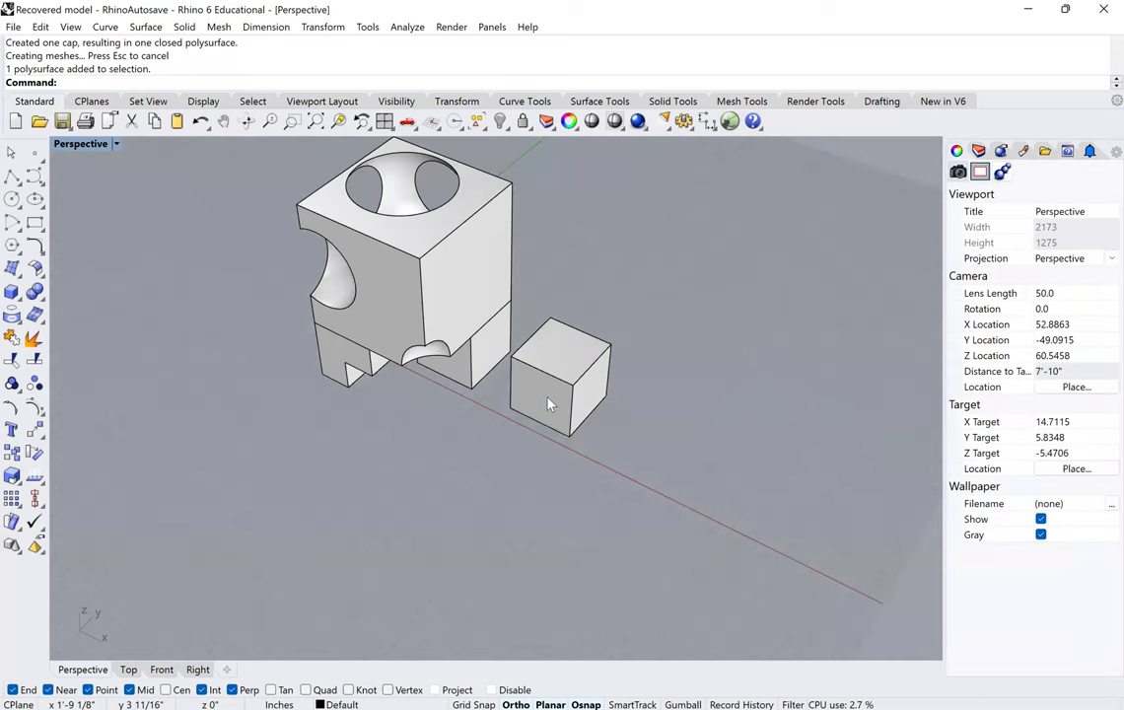
left_click(550, 404)
type("m")
key("Return")
left_click(531, 435)
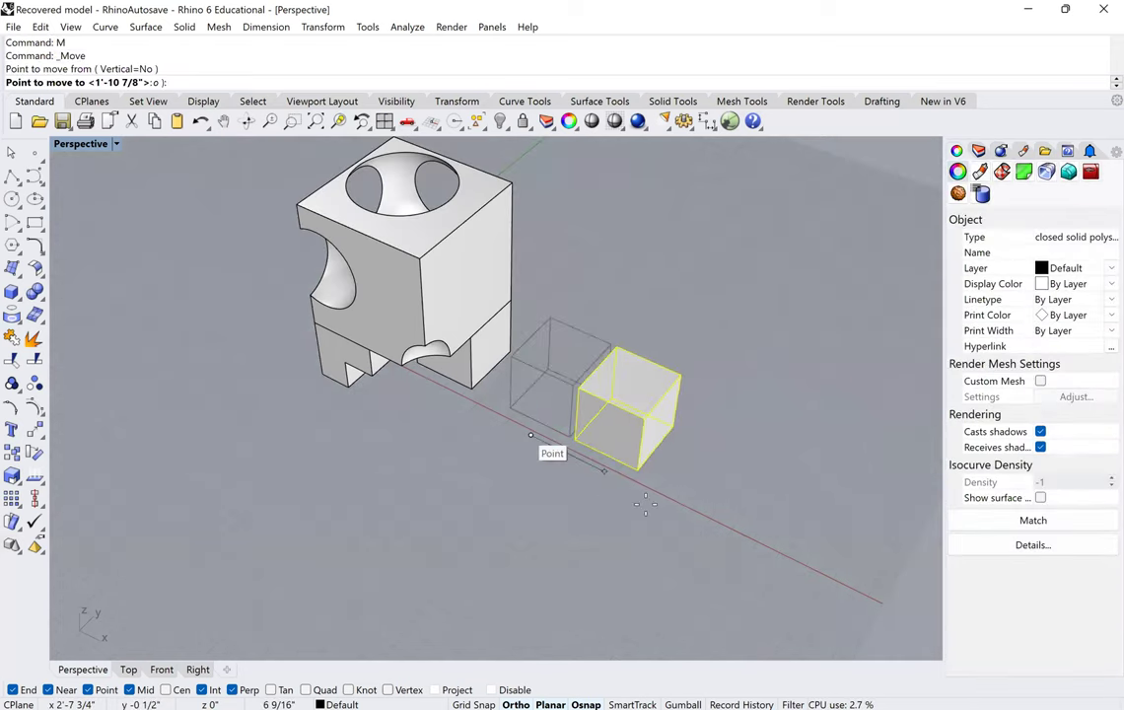
left_click(430, 456)
key("Escape")
Step: Examine the carved cube from several angles, selecting it and the support blocks beneath to check which pieces are separate objects
right_click_drag(430, 456, 547, 450, "shift")
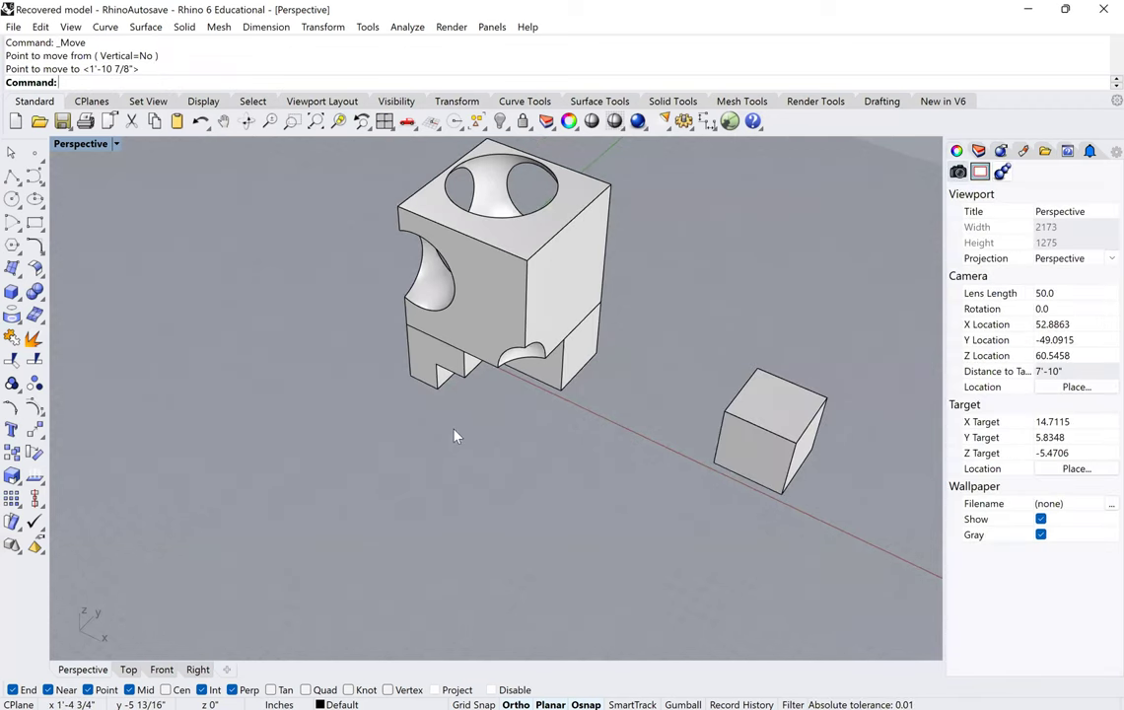
right_click_drag(455, 436, 448, 368)
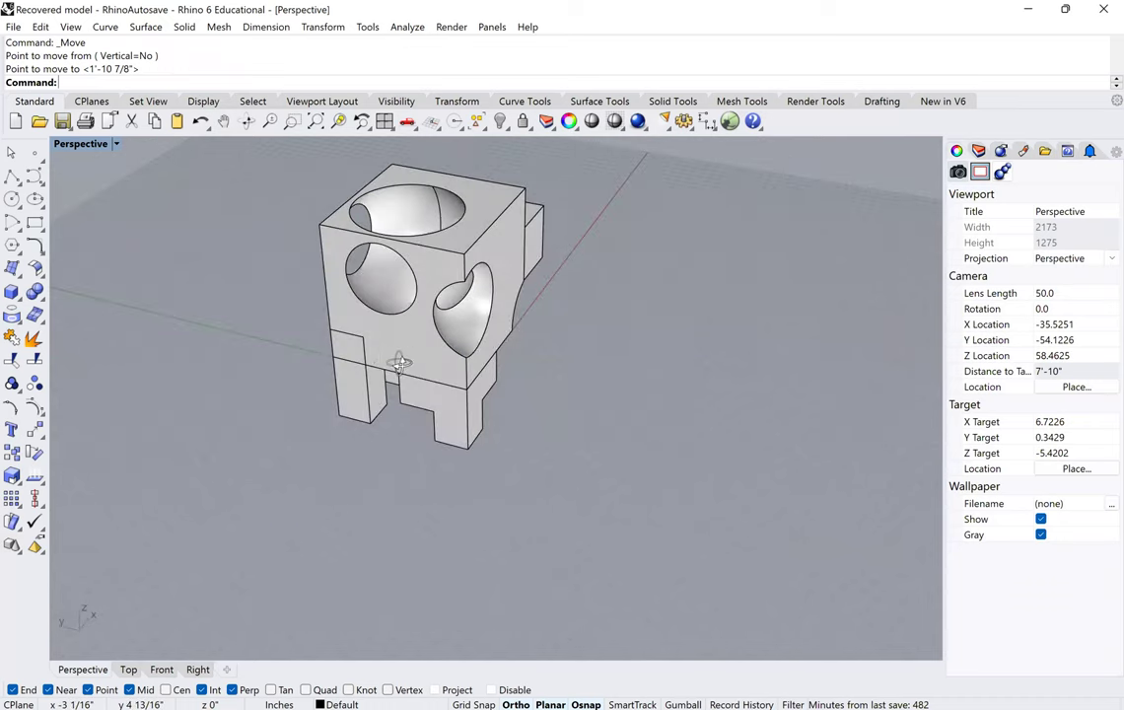
right_click_drag(377, 364, 409, 250)
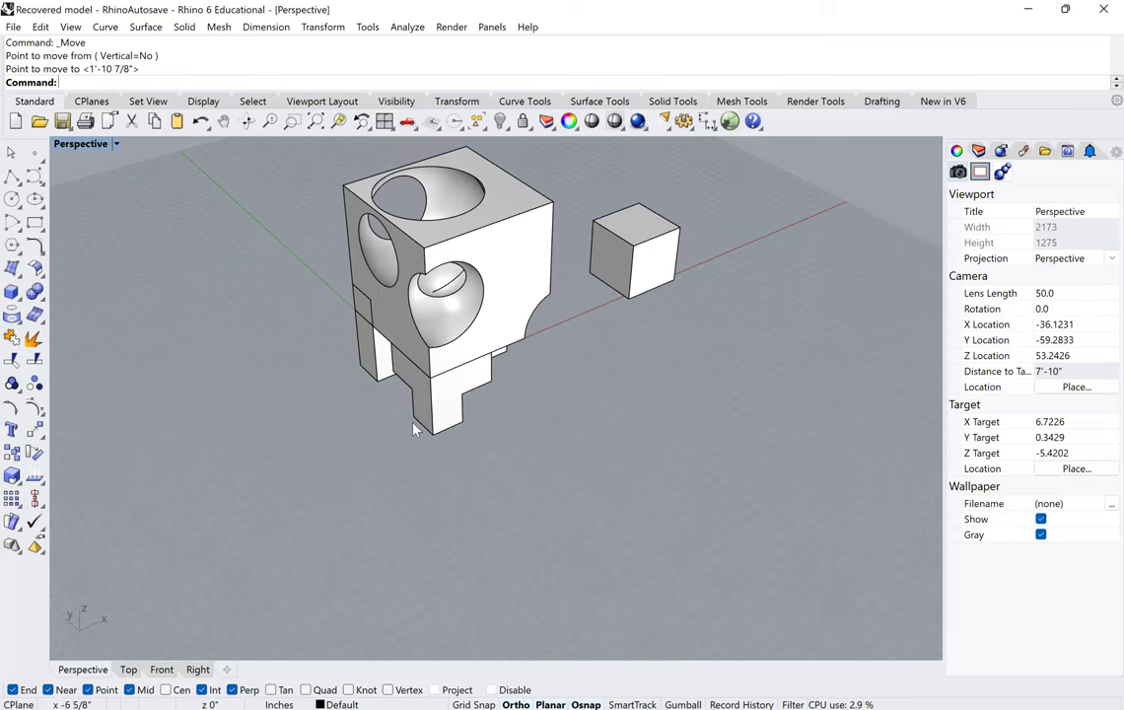
scroll(414, 429, "up", 4)
scroll(444, 434, "down", 4)
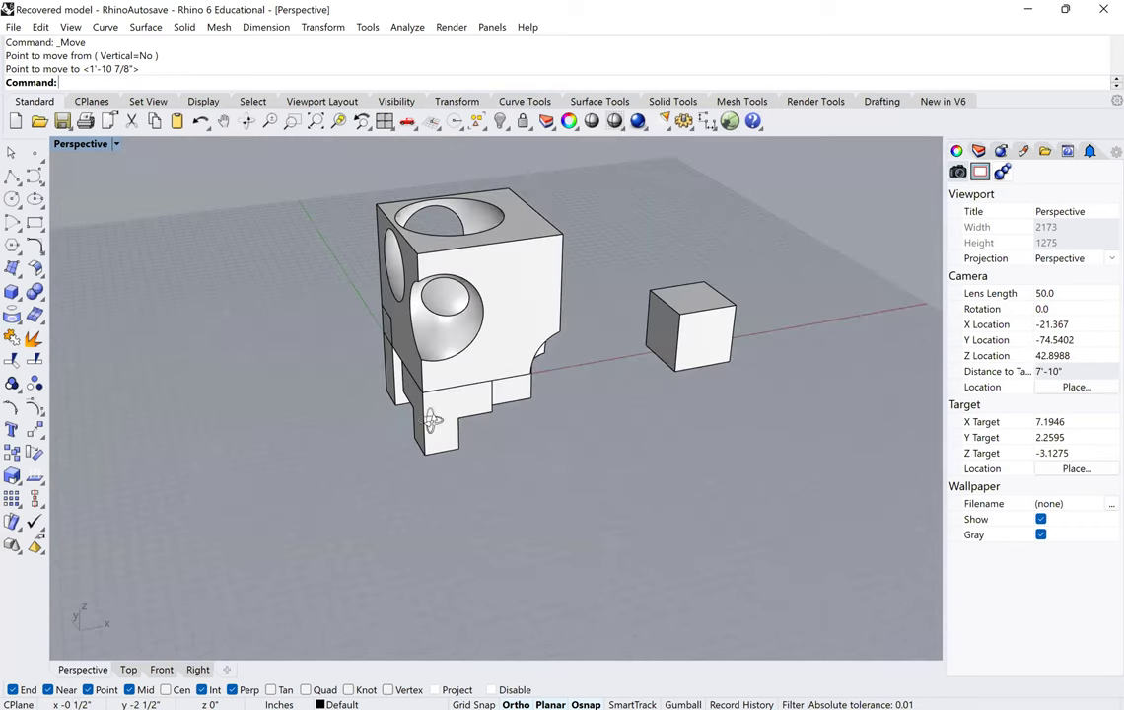
left_click(501, 367)
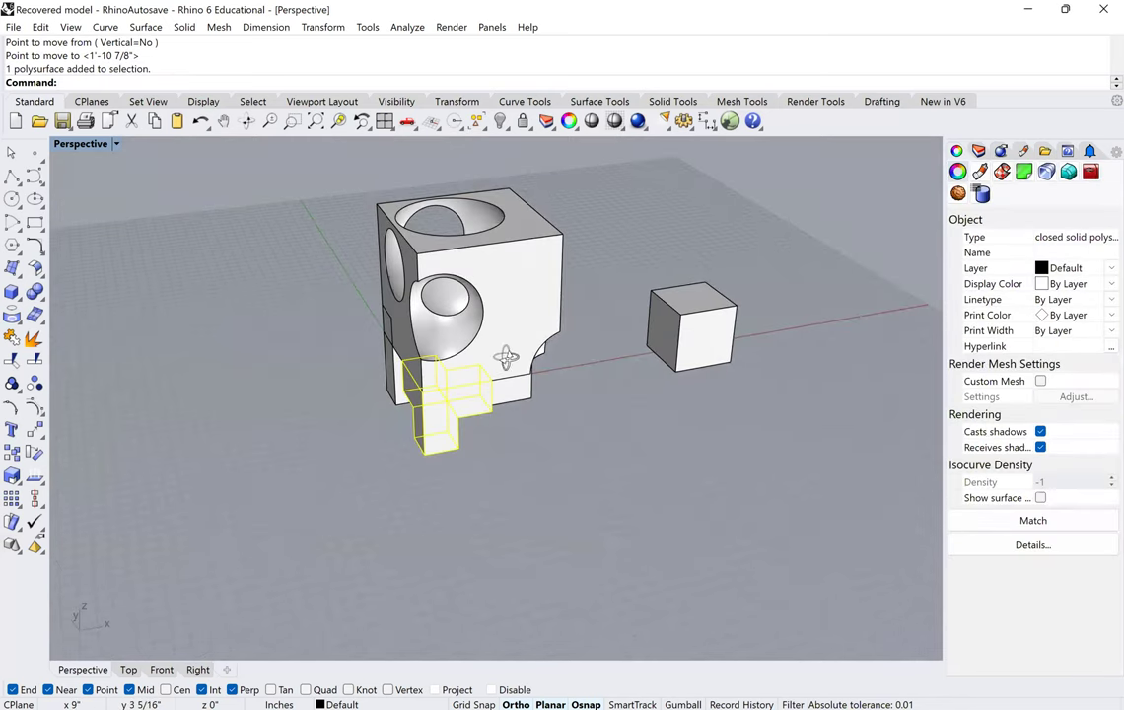
left_click(505, 356, "shift")
right_click_drag(505, 356, 509, 337)
right_click_drag(361, 434, 369, 480)
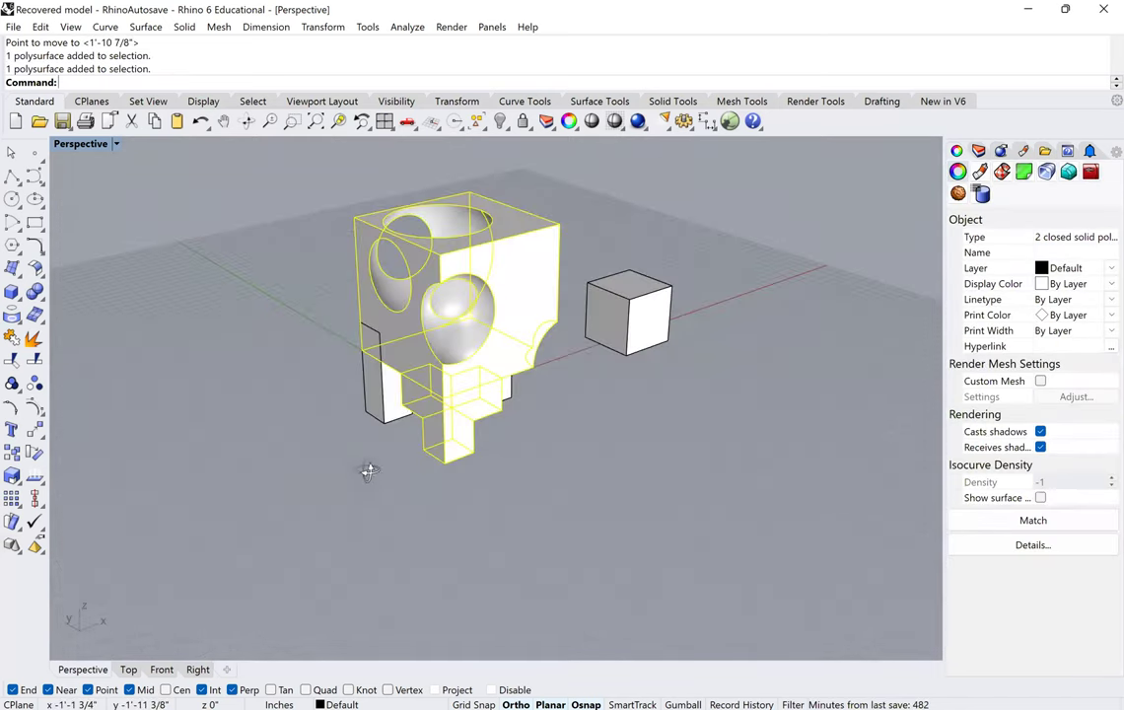
scroll(444, 412, "up", 3)
left_click(443, 412)
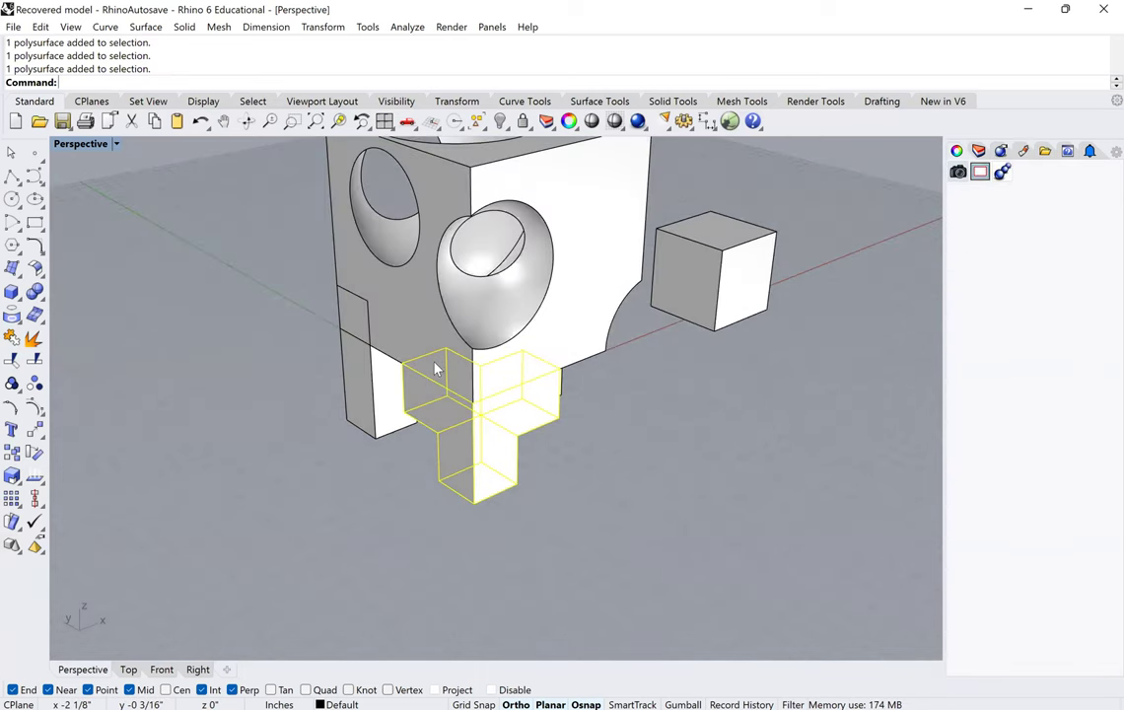
left_click(467, 321, "shift")
right_click_drag(467, 320, 591, 337)
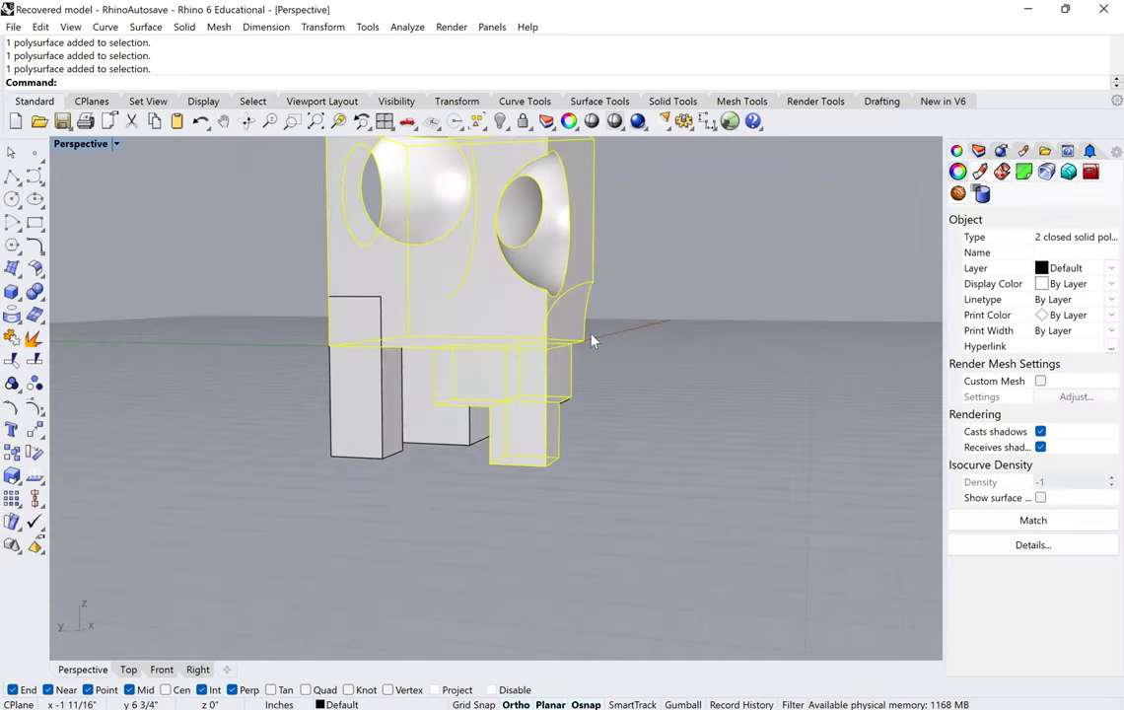
left_click(414, 451)
right_click_drag(394, 448, 420, 462)
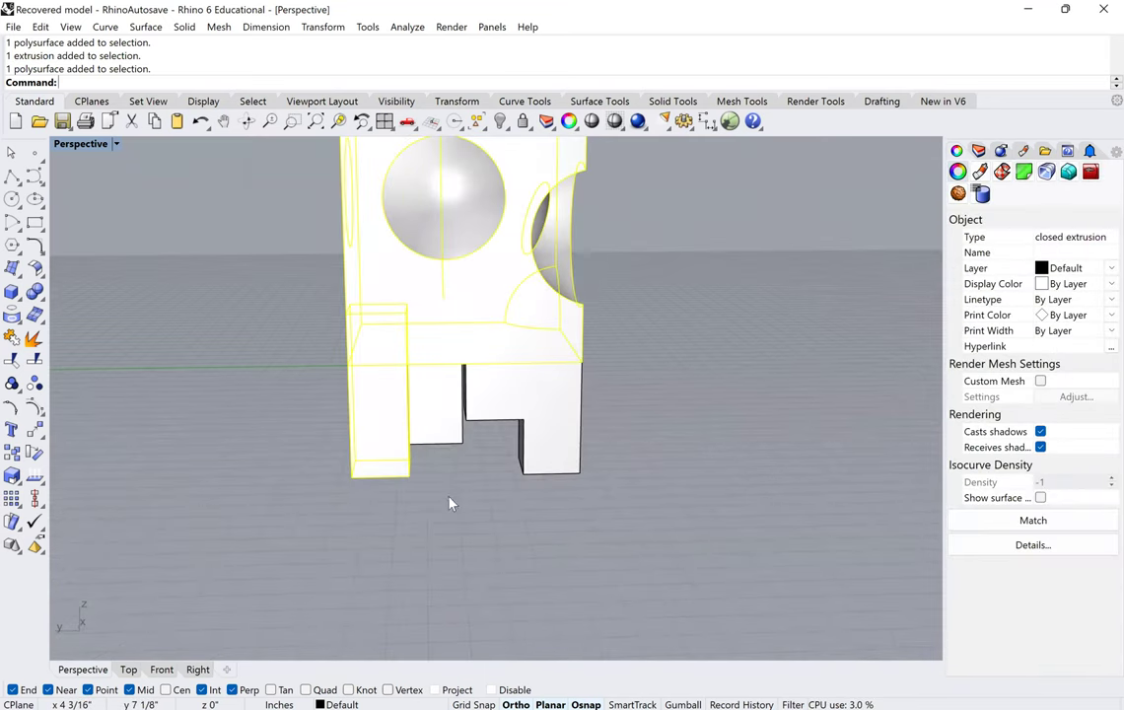
key("Escape")
Step: Examine where the support blocks meet the large cube, including the leg overlapping its side and the stepped corner block
right_click_drag(459, 460, 383, 474)
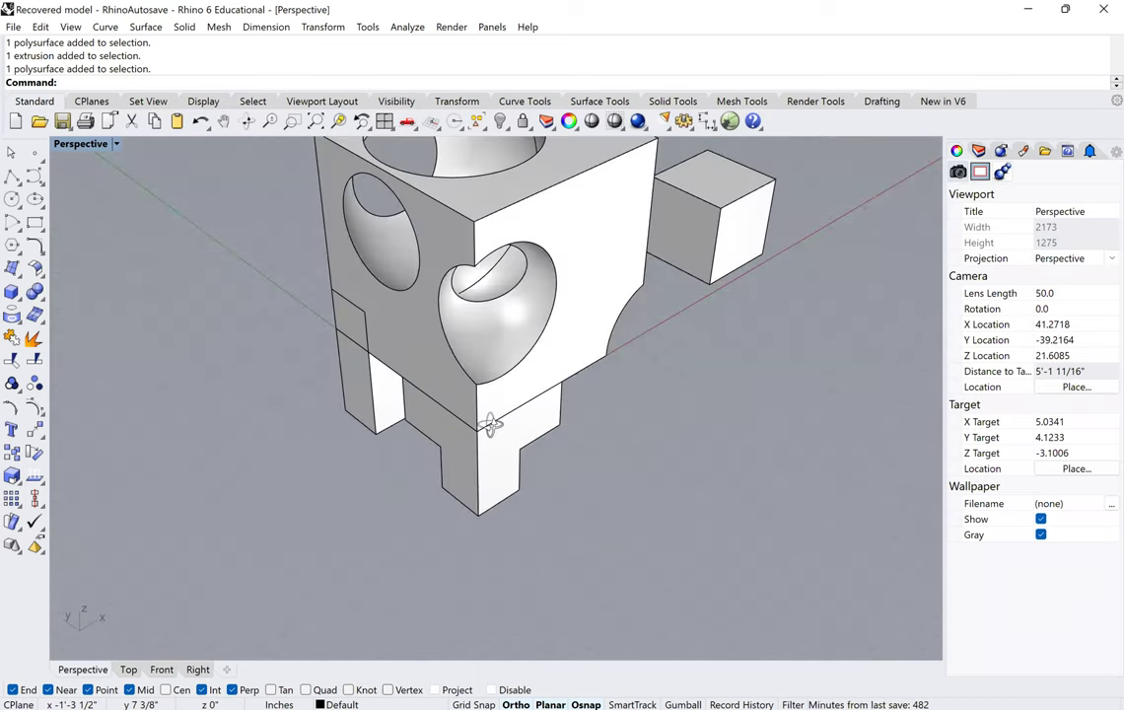
scroll(490, 424, "down", 4)
right_click_drag(423, 436, 493, 425)
key("Home")
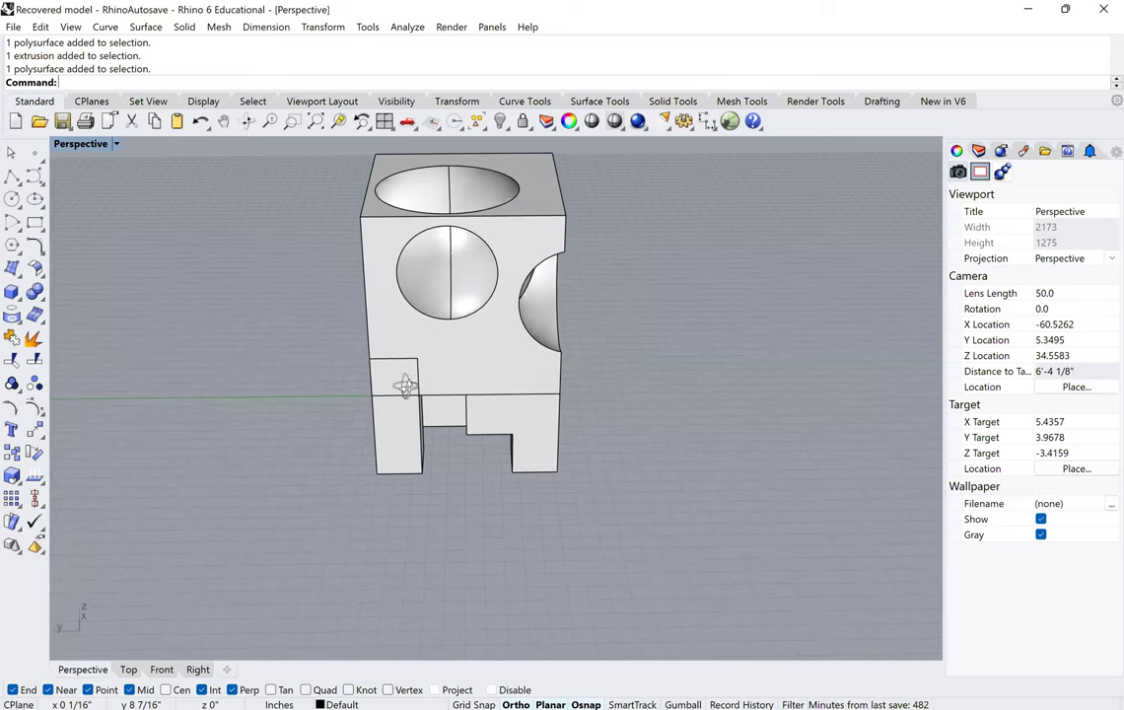
key("Home")
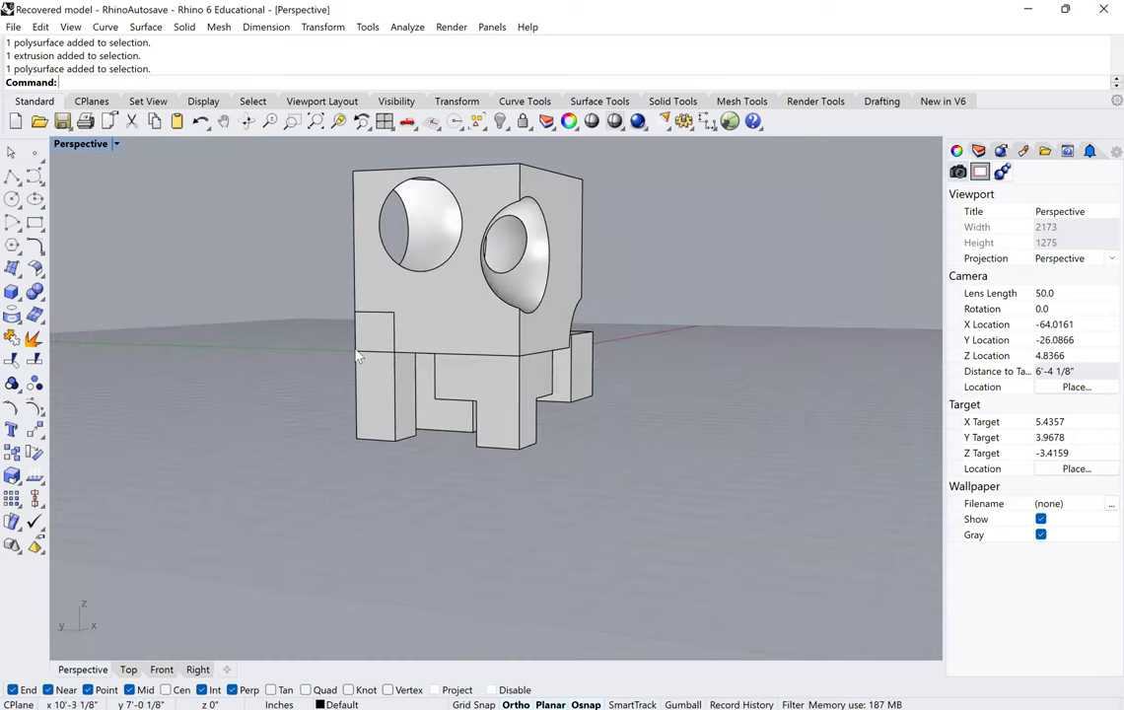
right_click_drag(430, 356, 375, 391)
scroll(475, 404, "up", 5)
key("Home")
key("Home")
left_click(550, 379)
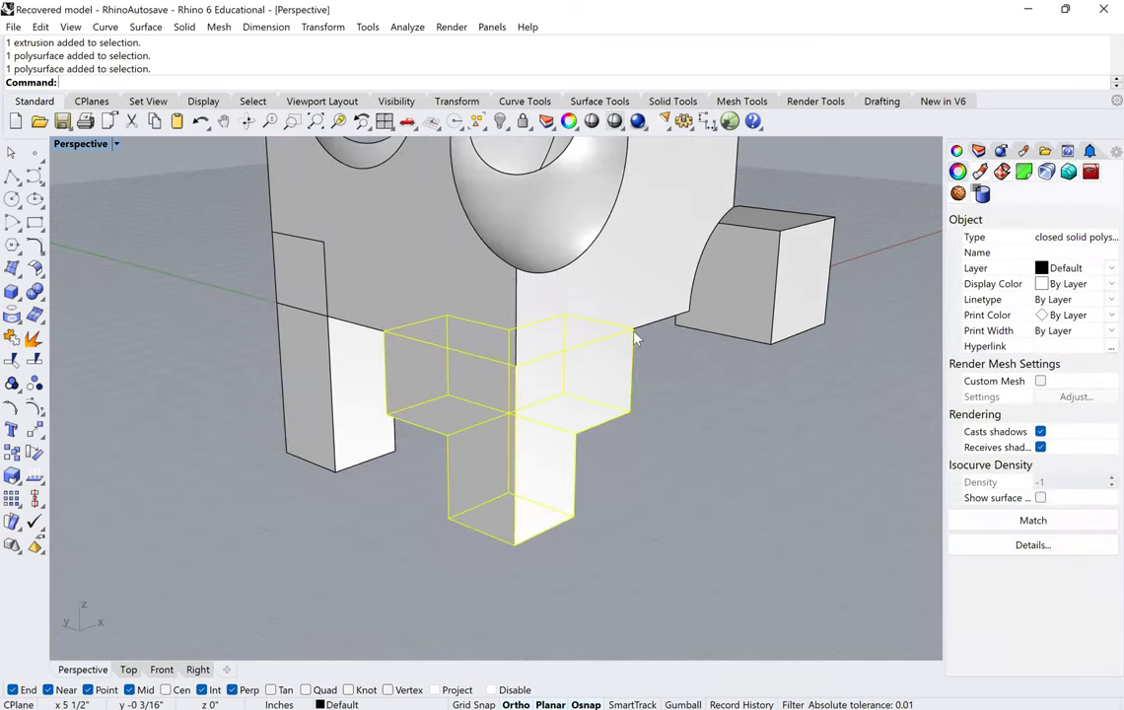
right_click_drag(547, 443, 492, 436)
scroll(498, 398, "down", 2)
scroll(491, 443, "down", 2)
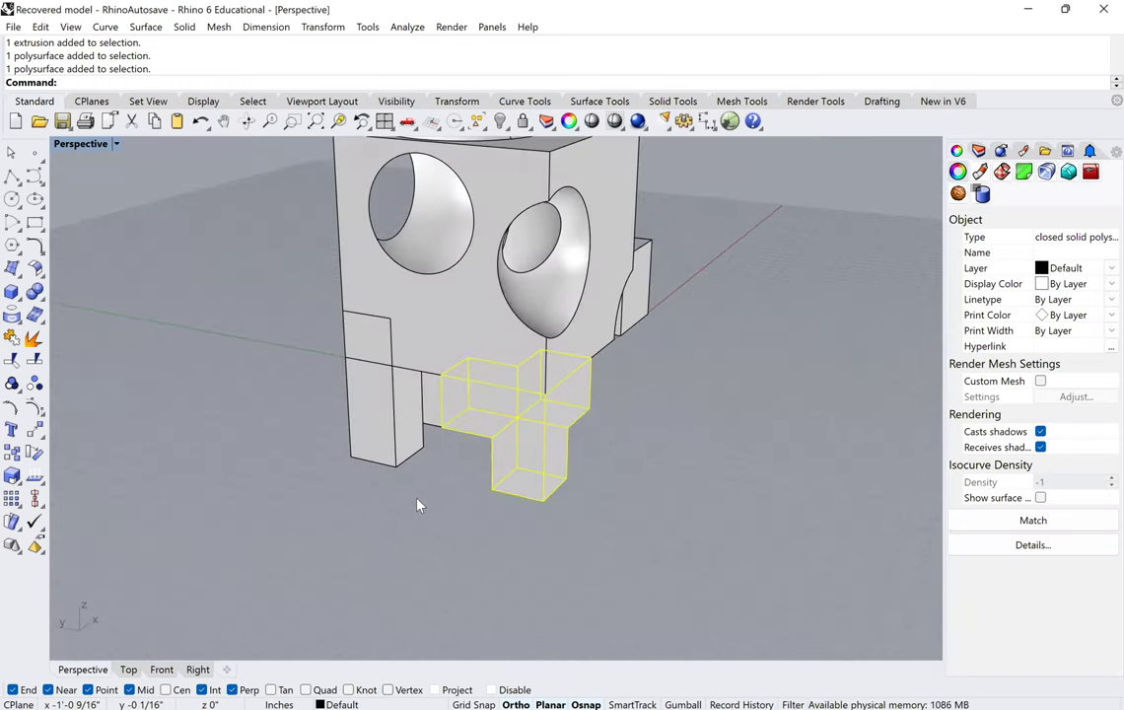
right_click_drag(451, 517, 509, 467)
key("Escape")
scroll(425, 464, "down", 3)
Step: Combine the stepped corner block and the large carved cube into one solid with BooleanUnion
type("Boo")
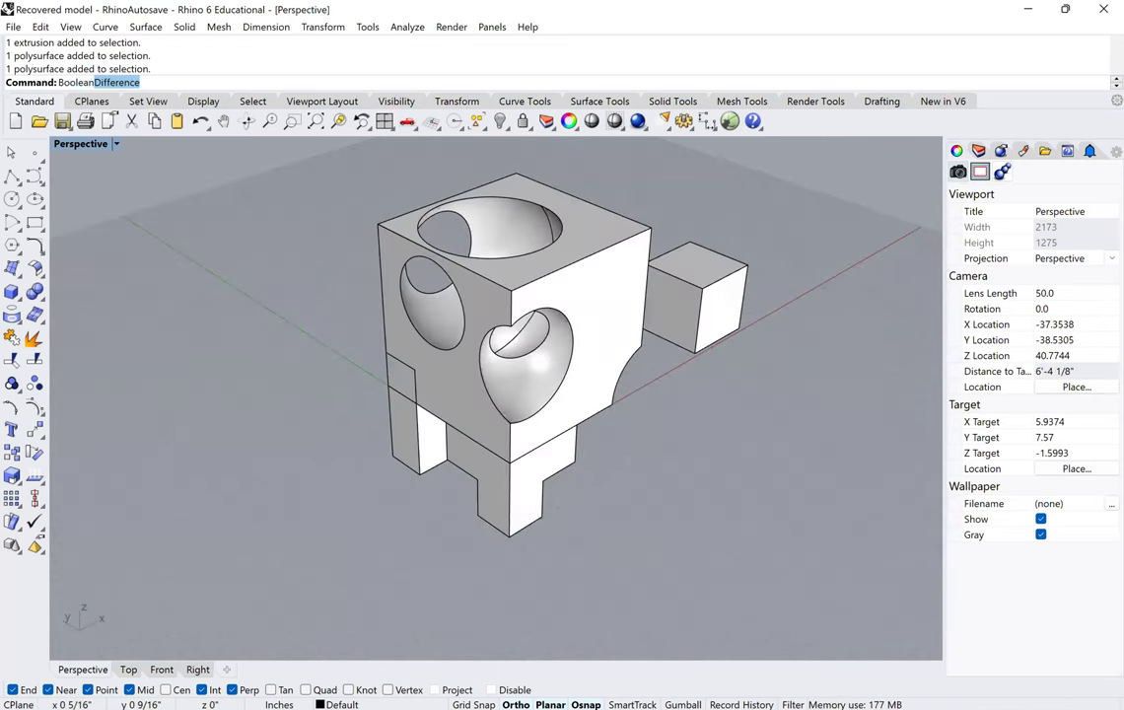
type("leanU")
key("Return")
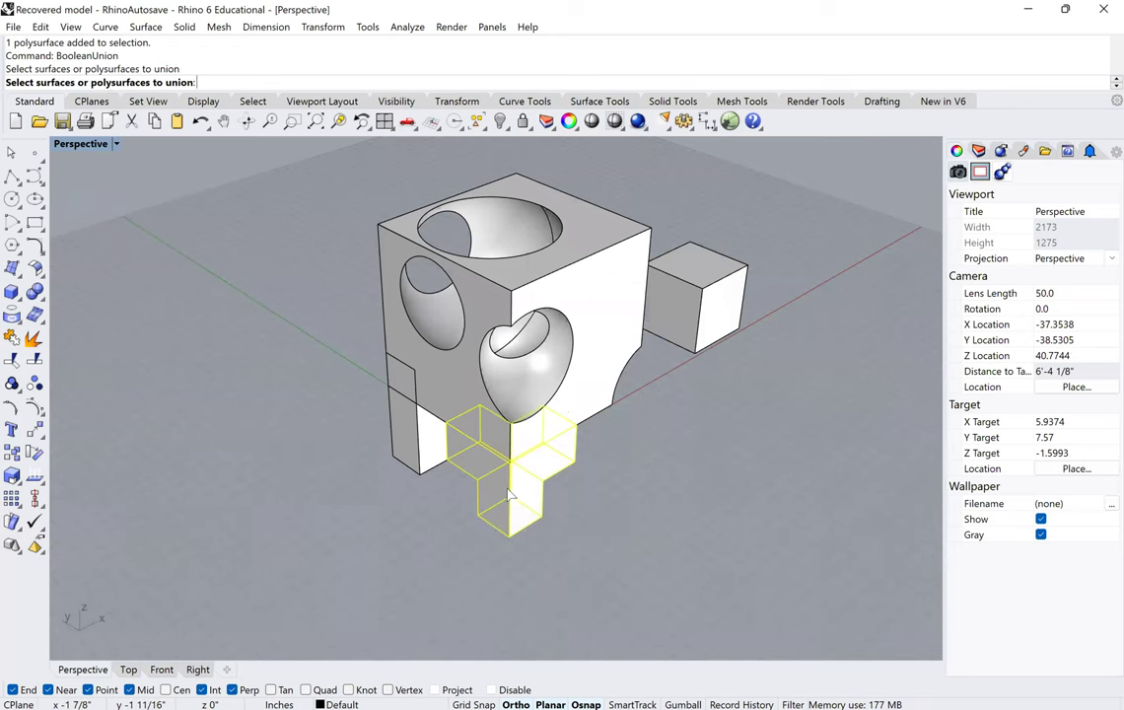
left_click(578, 391)
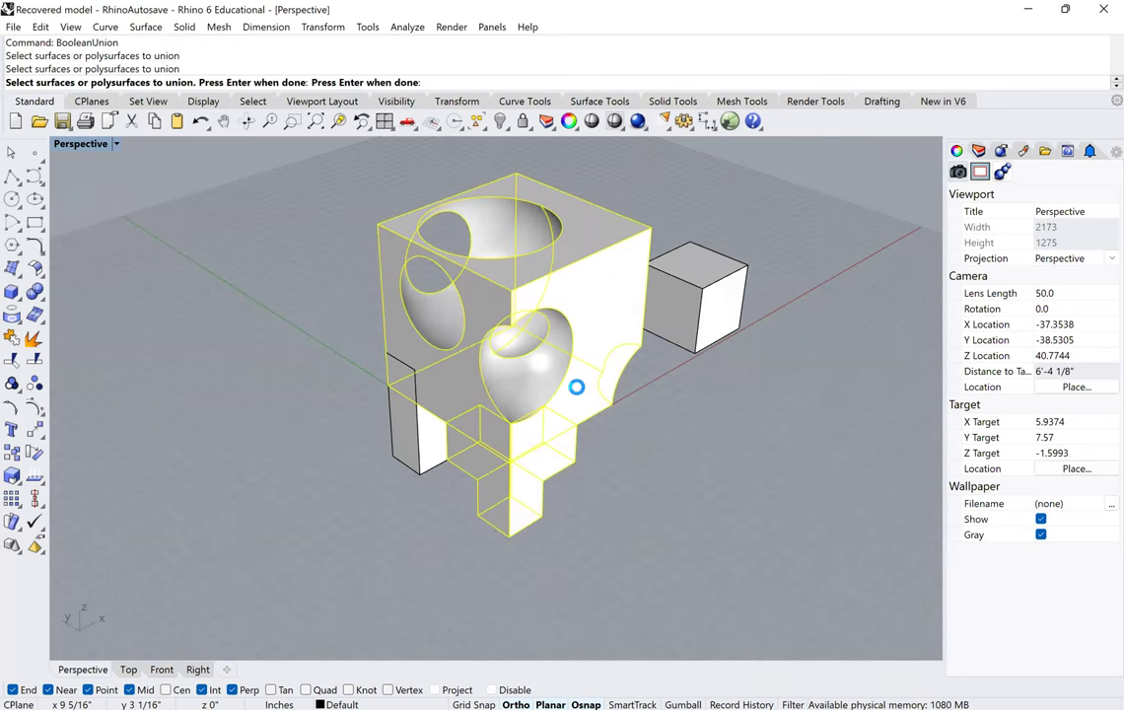
key("Return")
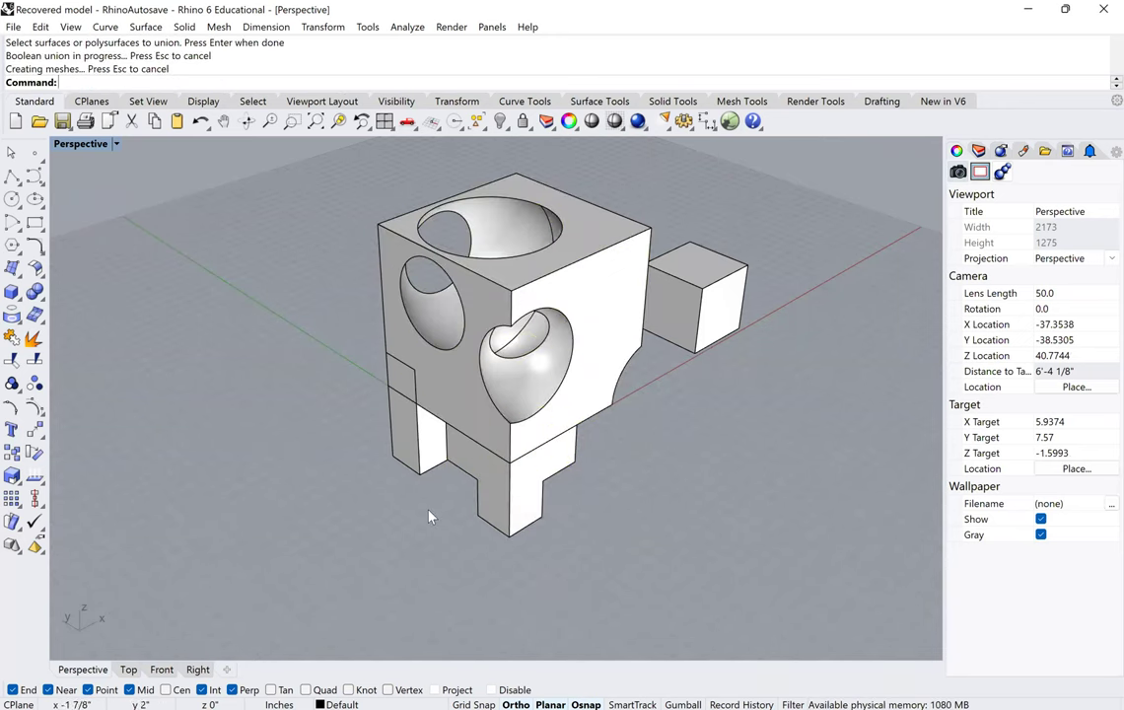
Step: Inspect the combined cube and stepped block from outside and inside, checking the selection extent and the junction between them
left_click(455, 440)
right_click_drag(559, 446, 592, 407)
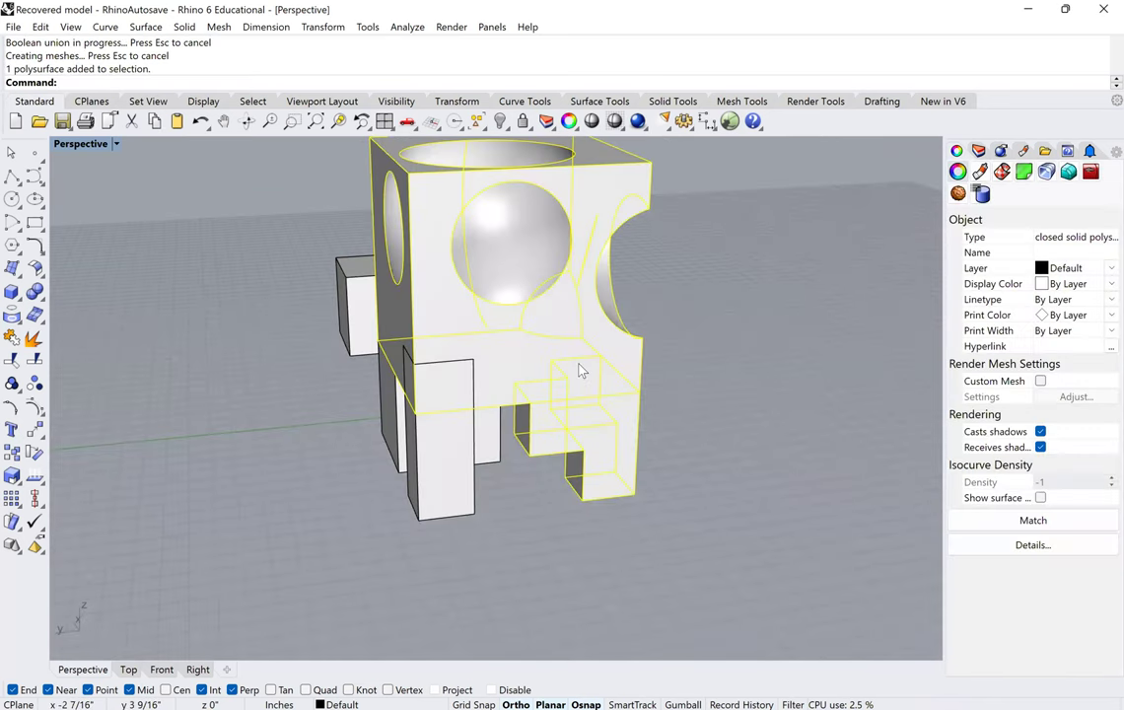
scroll(655, 379, "up", 5)
right_click_drag(653, 384, 727, 422)
mouse_move(489, 394)
right_mouse_down("shift")
mouse_move(554, 401)
mouse_move(396, 351)
mouse_move(639, 385)
mouse_move(495, 386)
right_mouse_up("shift")
key("Escape")
right_click_drag(381, 374, 441, 363)
scroll(441, 362, "up", 4)
scroll(390, 367, "down", 3)
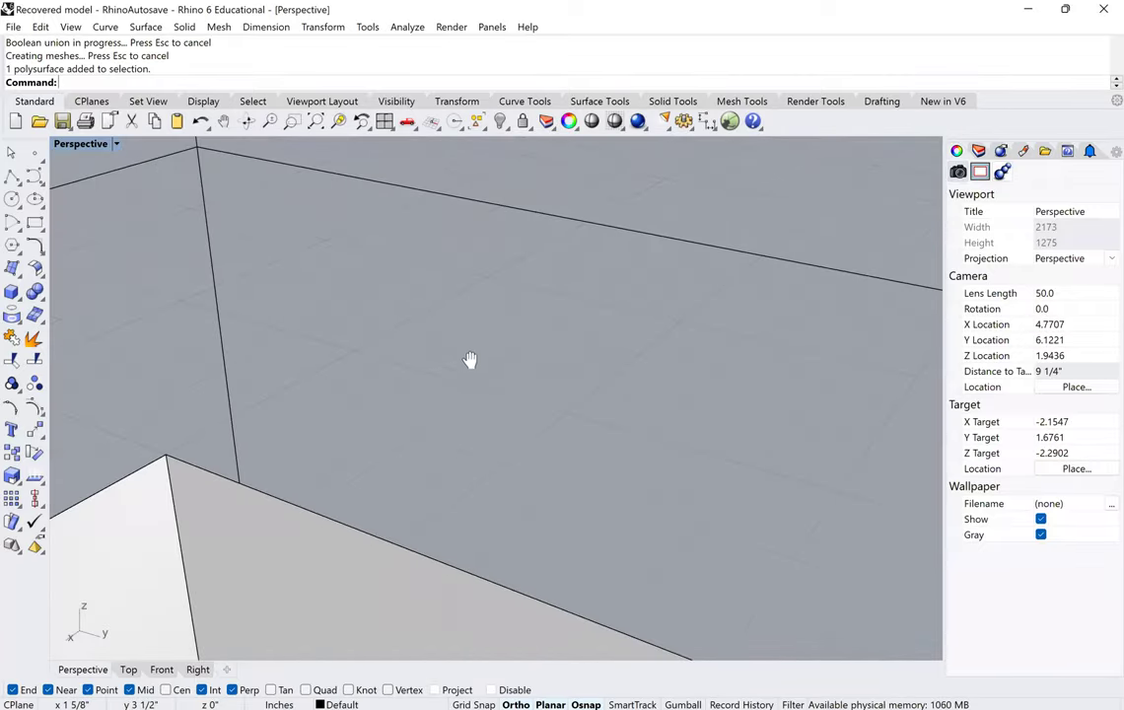
right_click_drag(428, 411, 232, 486)
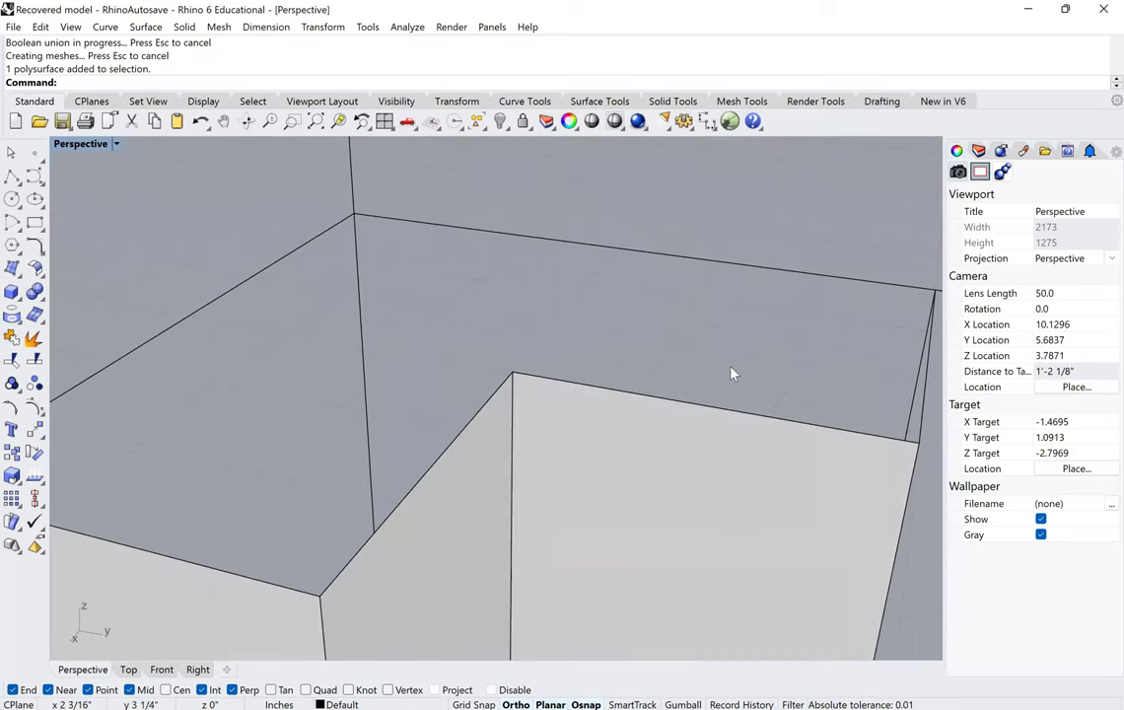
right_click_drag(377, 359, 597, 365)
scroll(473, 446, "down", 5)
right_click_drag(484, 447, 427, 438)
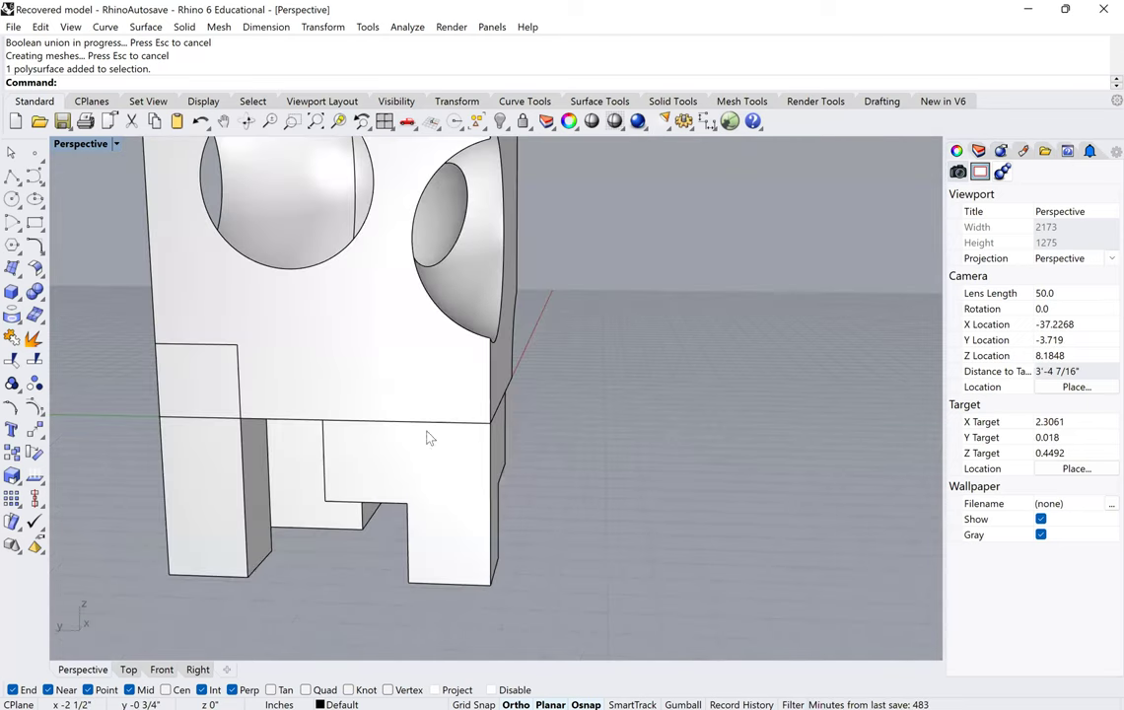
Step: Set the Perspective viewport to Ghosted display and inspect how the remaining support blocks overlap the cube's interior
left_click(97, 144)
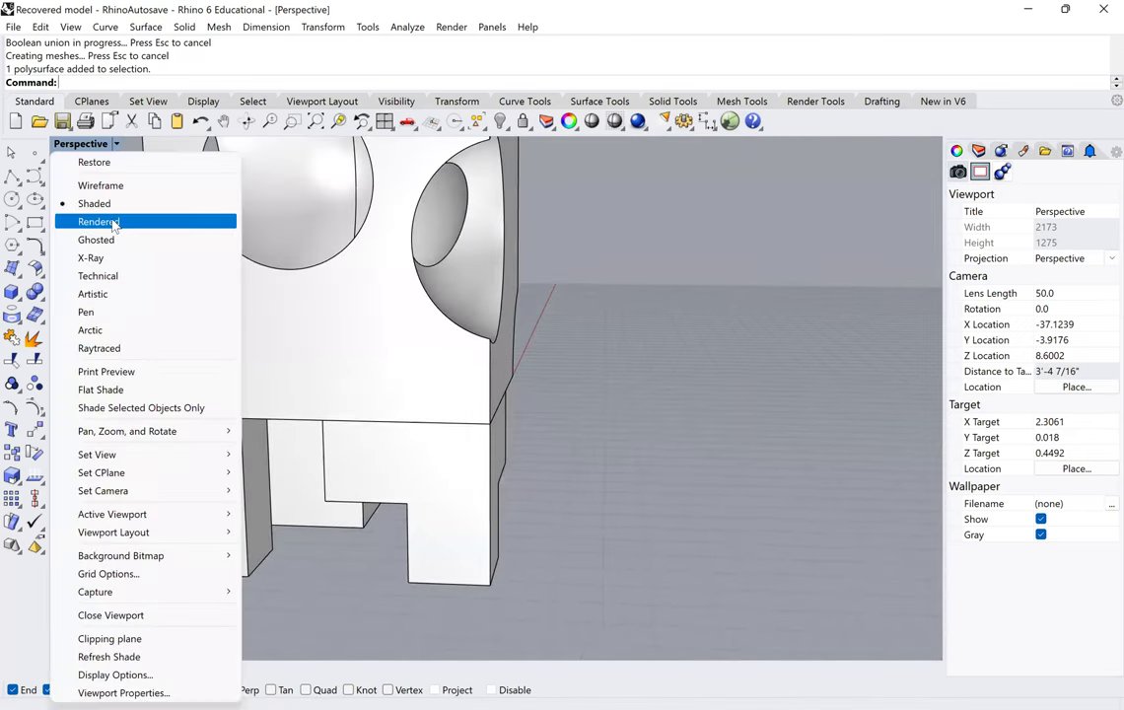
left_click(99, 240)
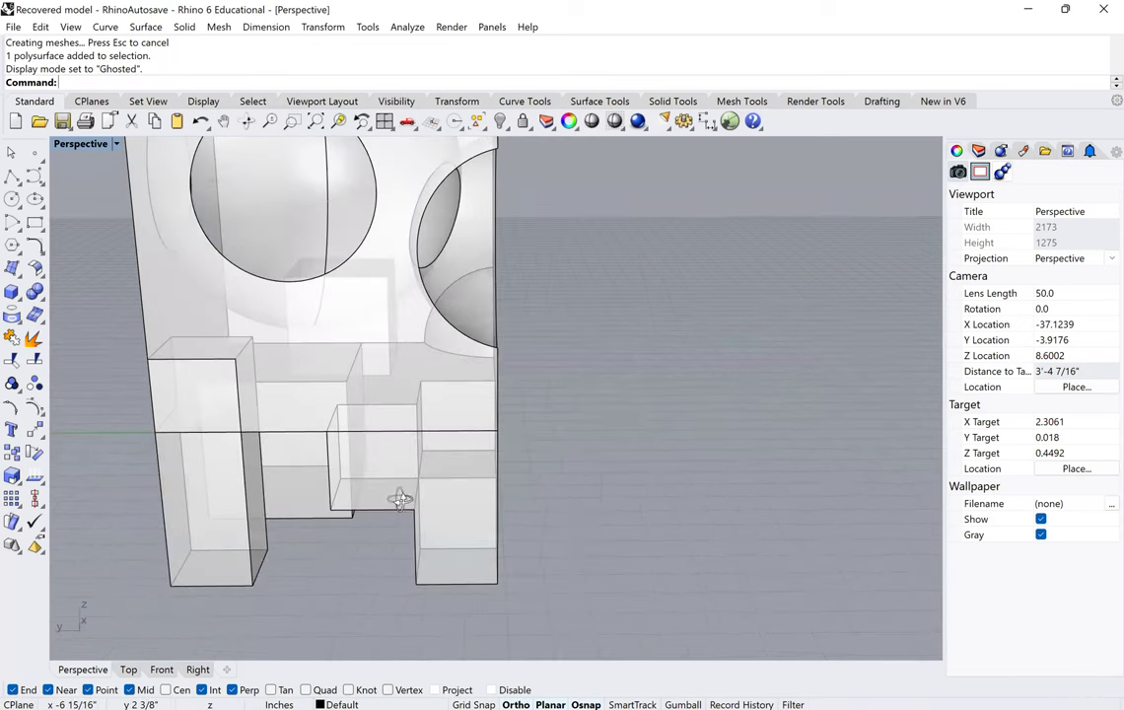
right_click_drag(357, 453, 451, 394)
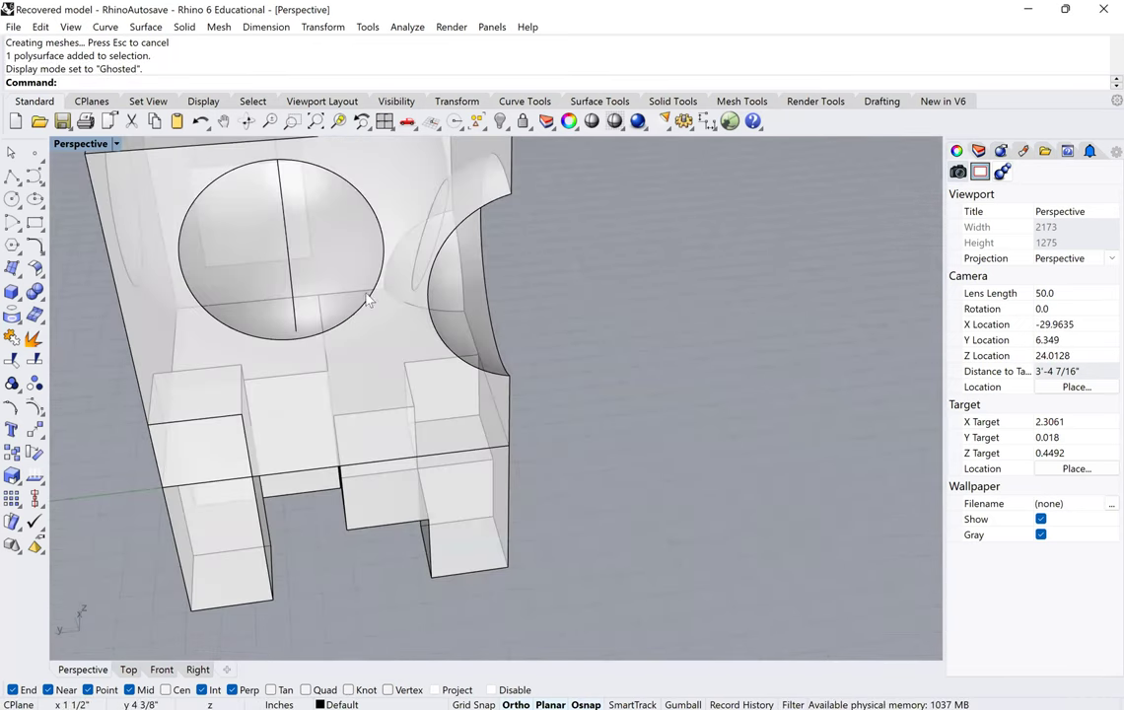
right_click_drag(364, 295, 310, 414)
right_click_drag(281, 494, 561, 305)
scroll(353, 345, "up", 4)
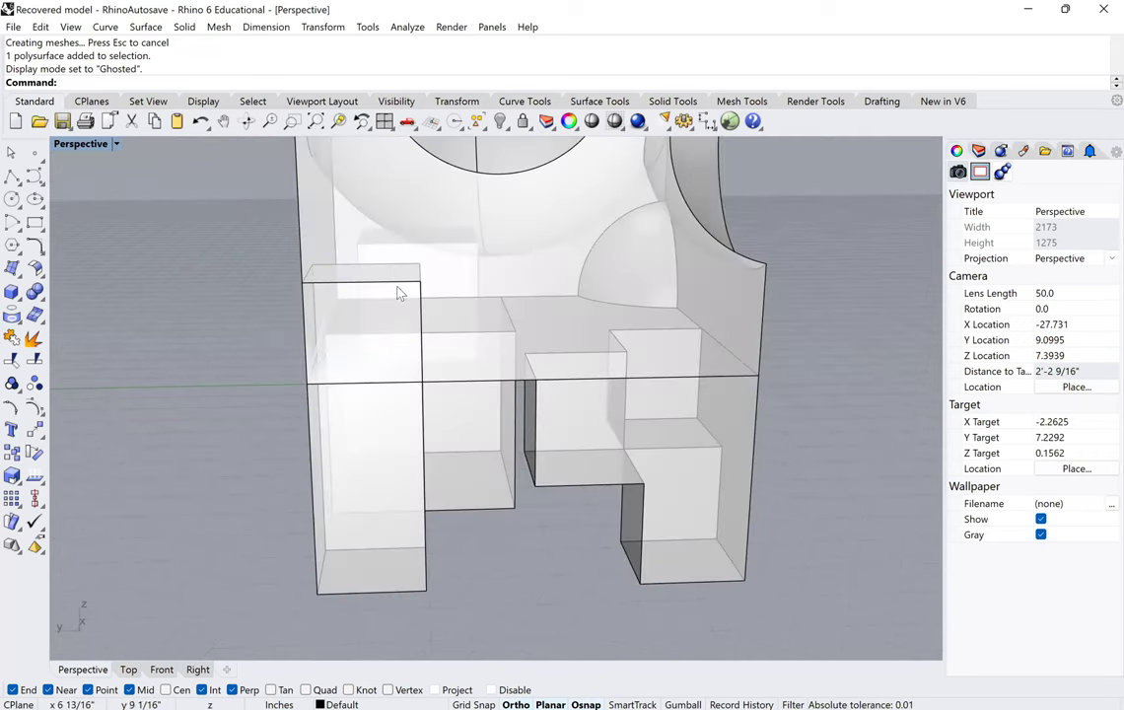
scroll(414, 325, "down", 2)
right_click_drag(416, 329, 466, 349)
scroll(505, 295, "up", 3)
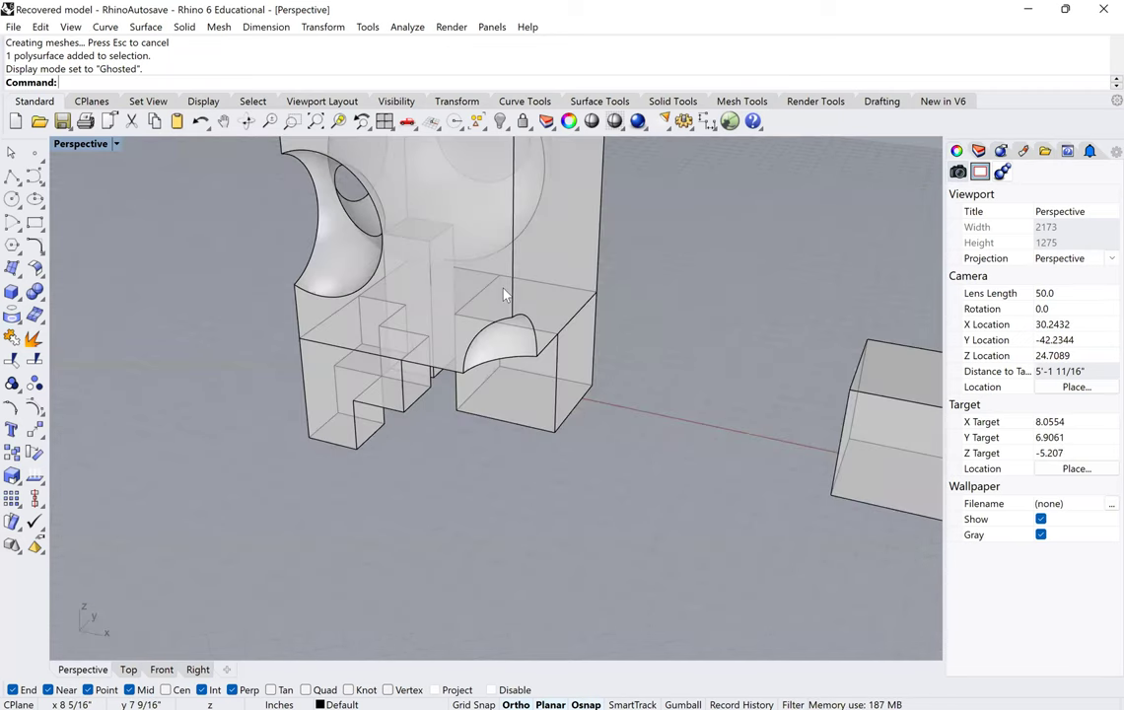
Step: Combine the wide rectangular support block with the large carved solid using BooleanUnion
left_click(505, 295)
left_click(575, 245, "shift")
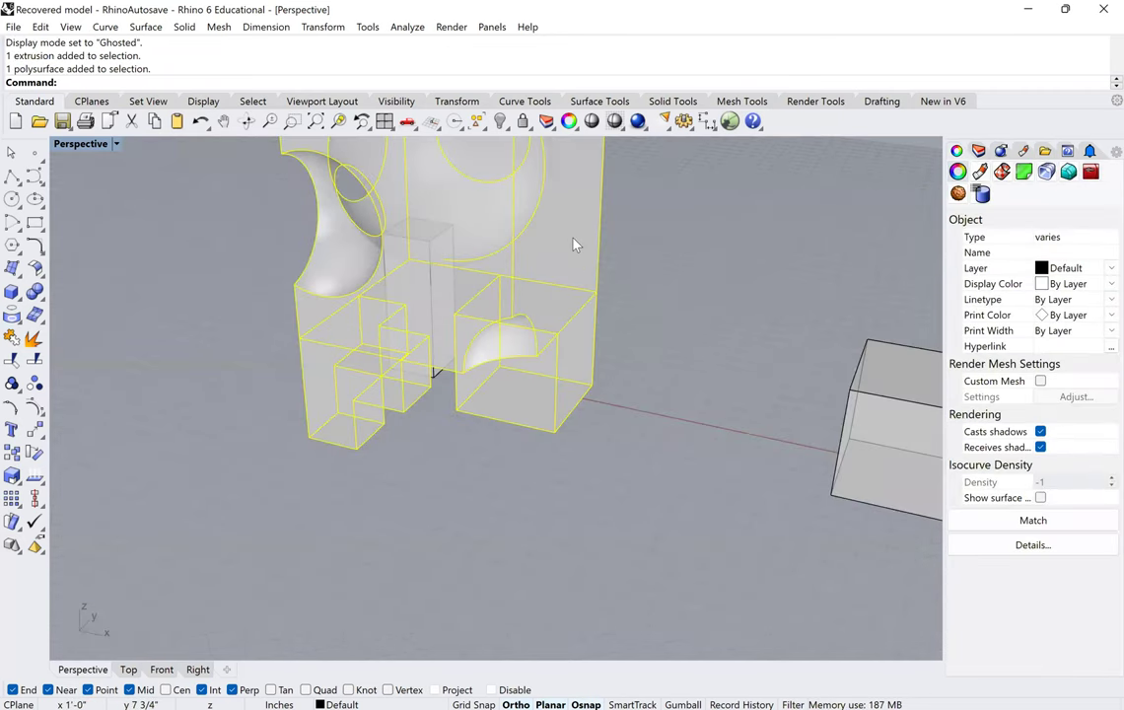
type("BooleanUnion")
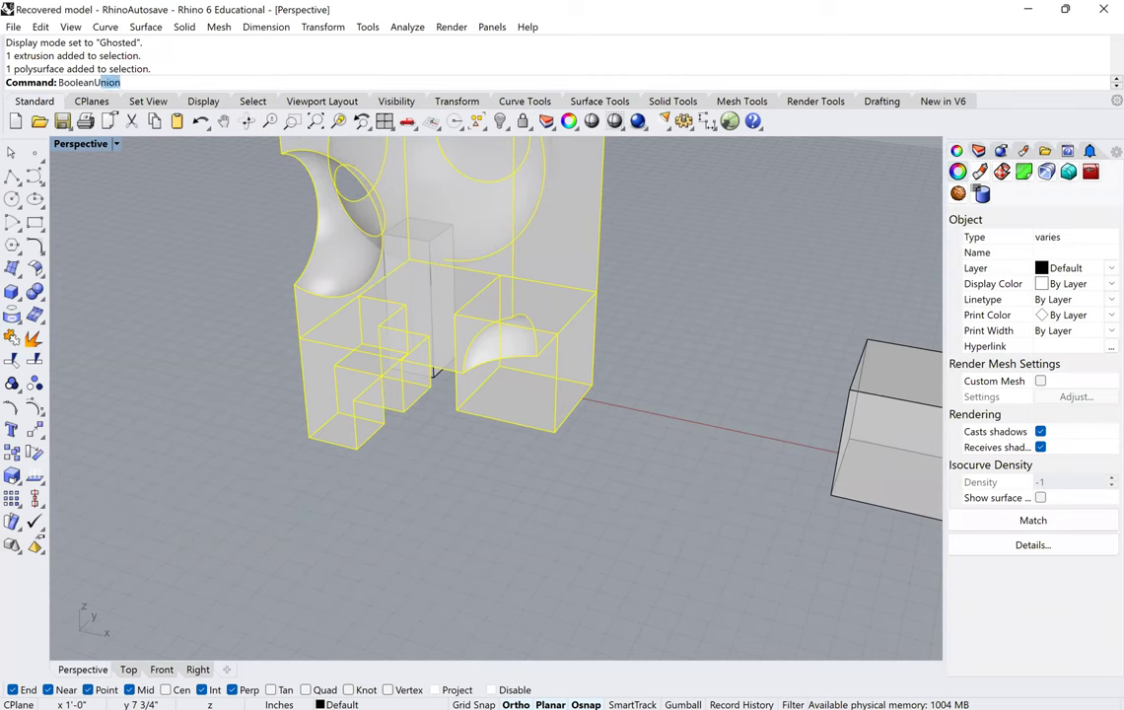
key("Return")
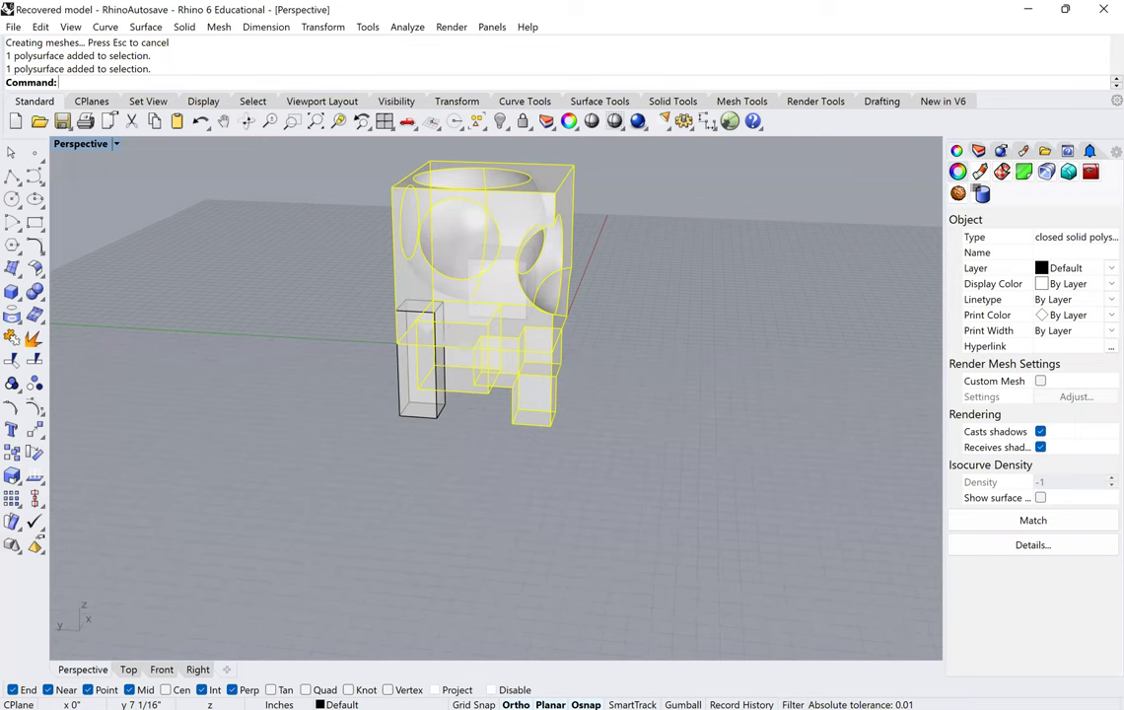
Step: Merge the remaining tall rectangular leg into the large carved solid with BooleanUnion
type("BooleanUnion")
key("Return")
left_click(410, 410)
left_click(471, 325)
key("Return")
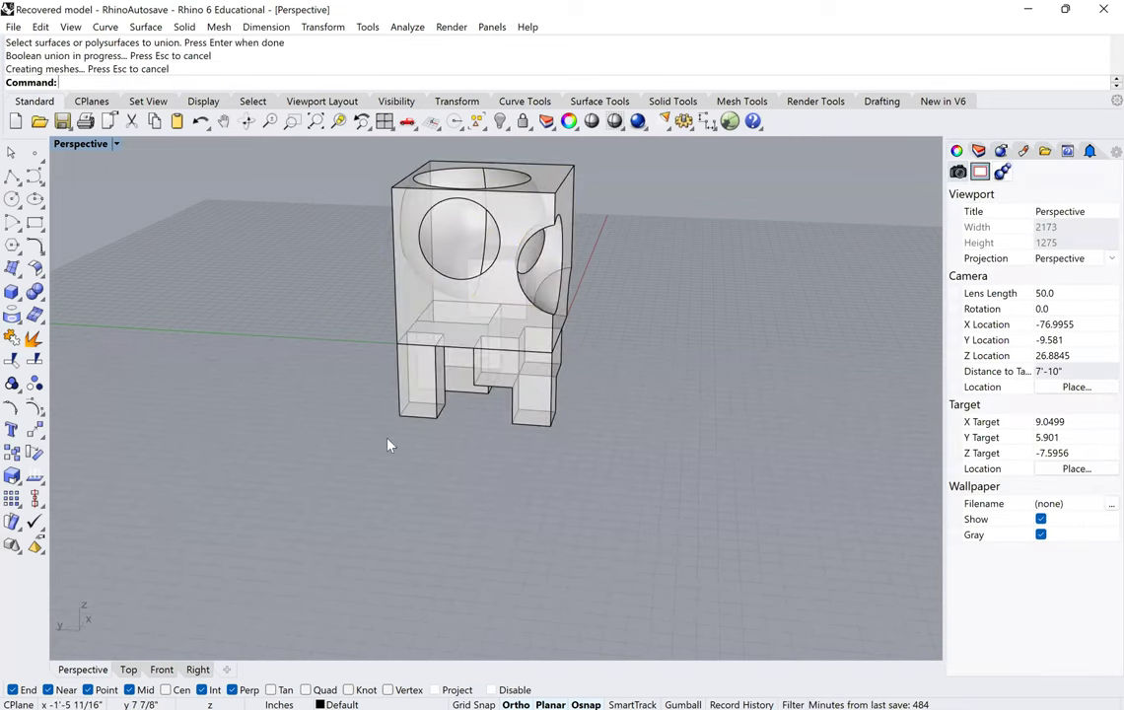
Step: Inspect the merged legs and cube from several angles, selecting the solid to check its extent and object type
right_click_drag(459, 384, 383, 401)
scroll(473, 375, "up", 5)
right_click_drag(464, 336, 552, 240)
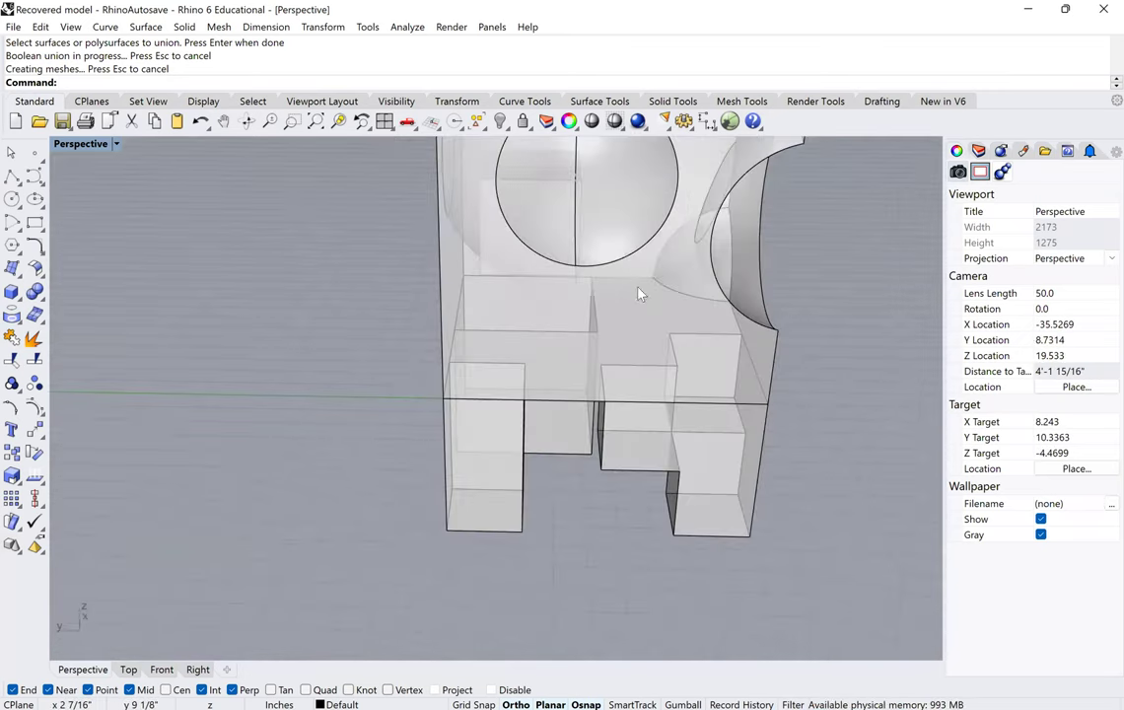
scroll(497, 326, "down", 4)
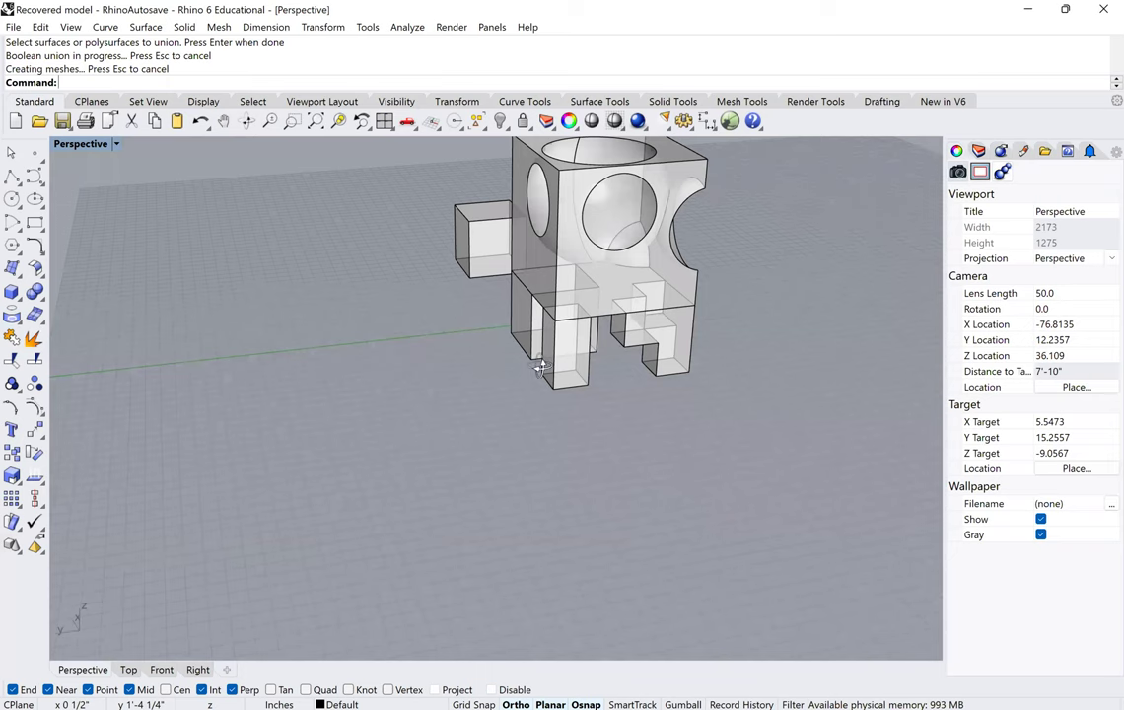
right_click_drag(485, 365, 539, 366)
left_click(485, 293)
right_click_drag(511, 281, 501, 378)
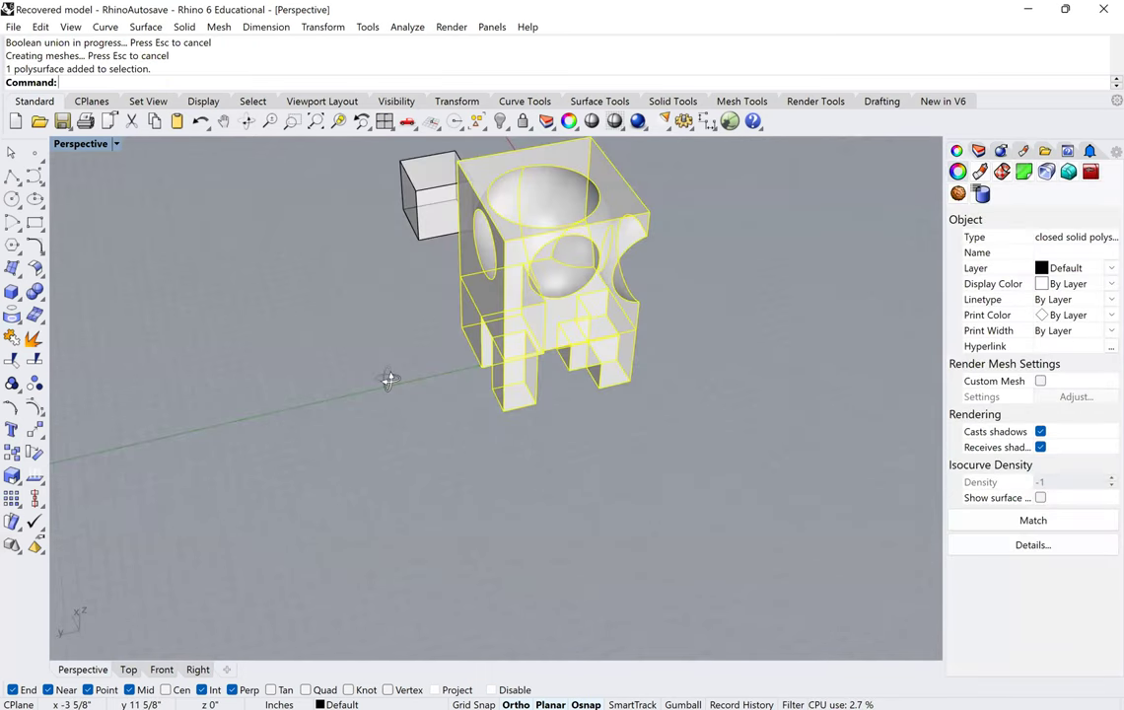
right_click_drag(800, 478, 798, 383)
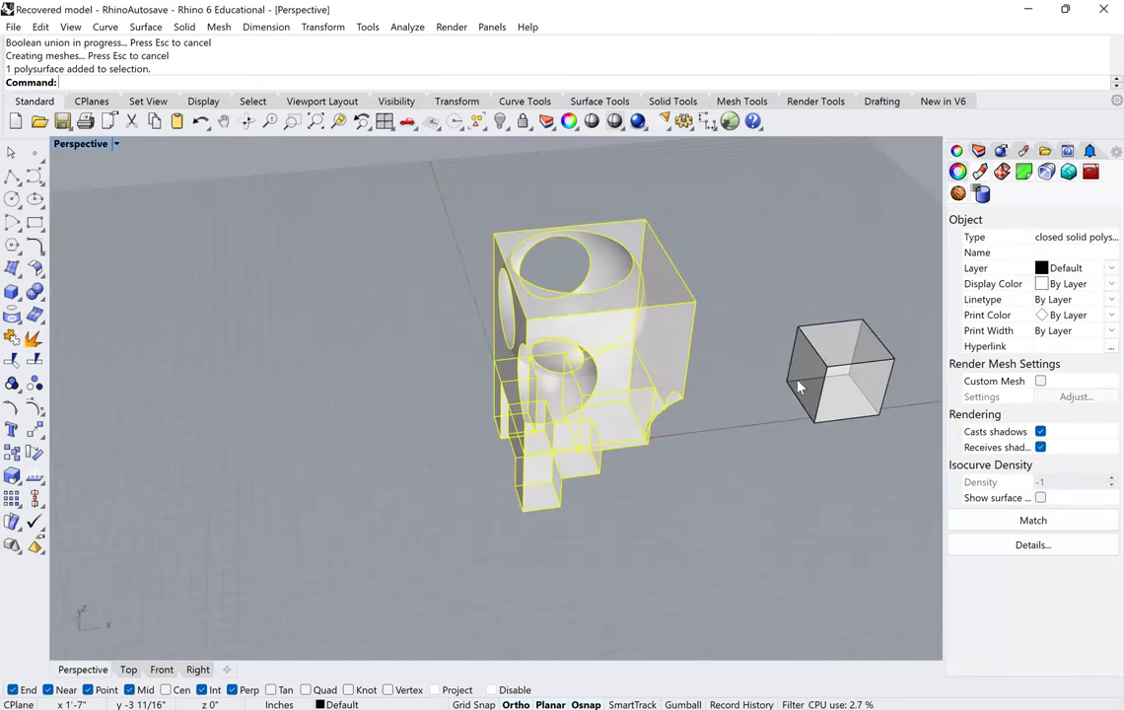
Step: Delete the separate small cube beside the carved solid and set the Perspective viewport to Shaded display
left_click(889, 403)
key("Delete")
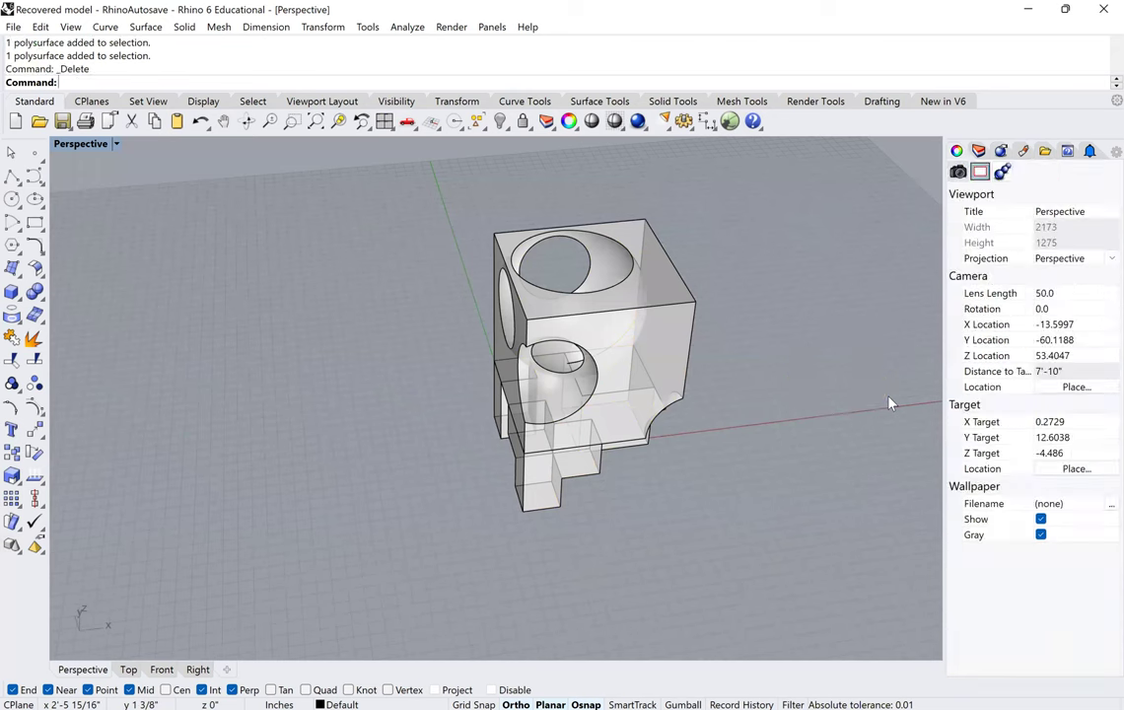
left_click(117, 145)
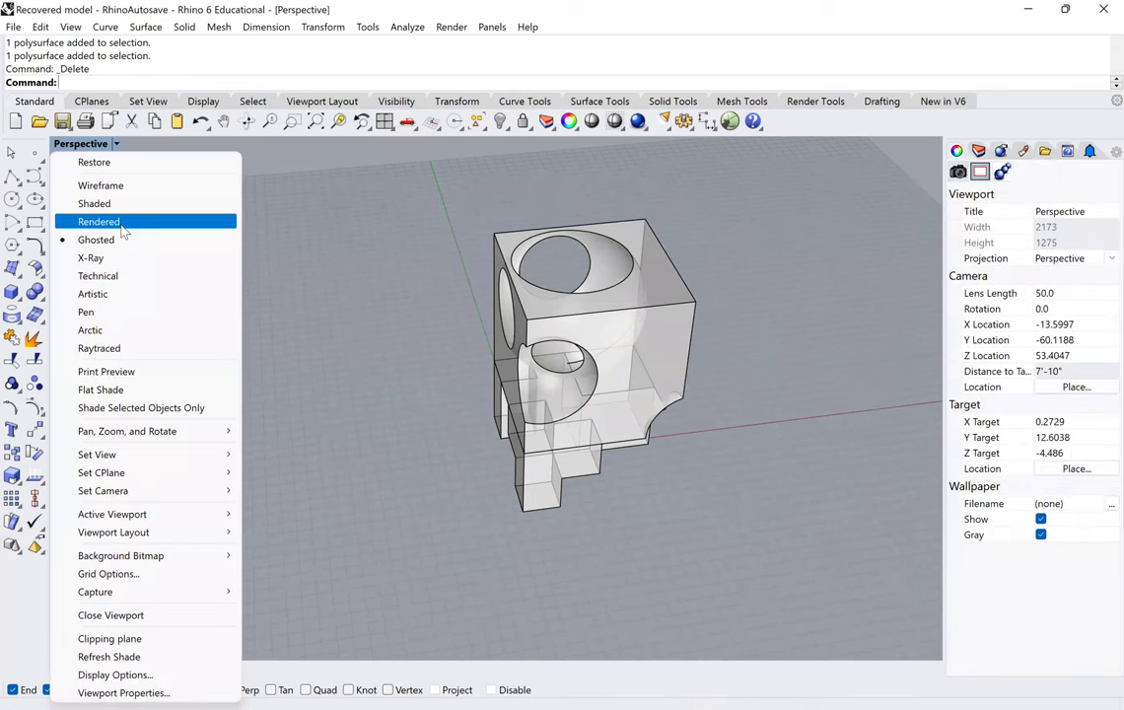
left_click(96, 204)
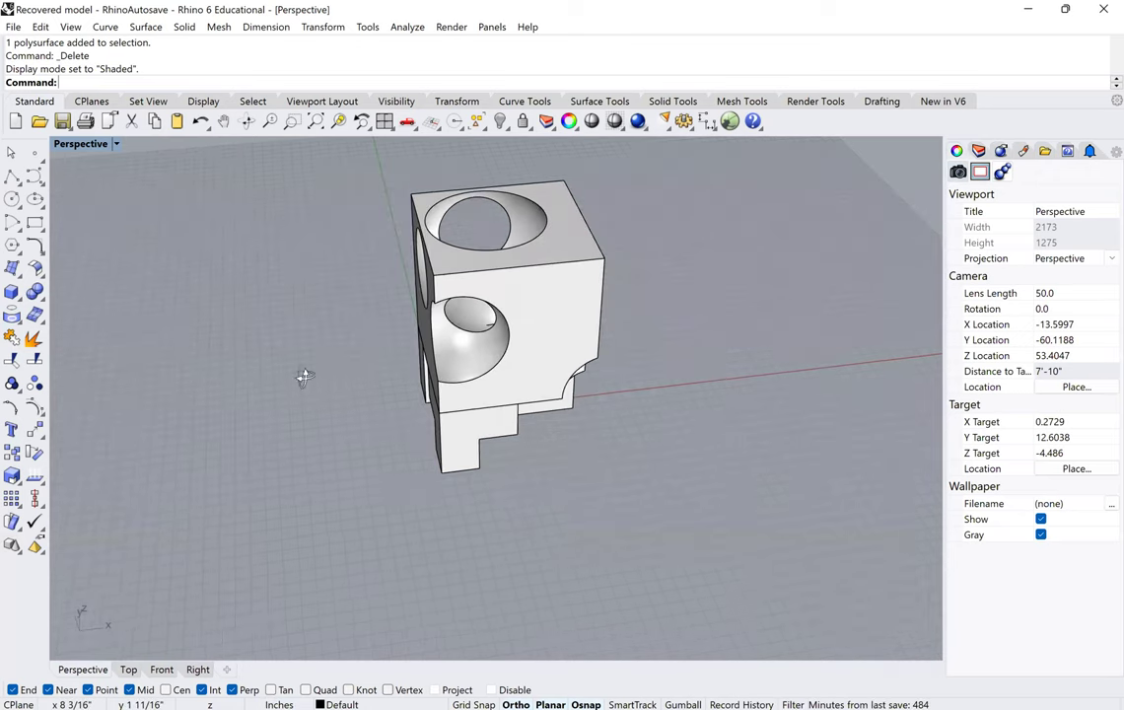
Step: Examine the merged carved solid from several angles and check it for open edges with DupBorder
right_click_drag(404, 349, 254, 452)
right_click_drag(416, 436, 451, 424)
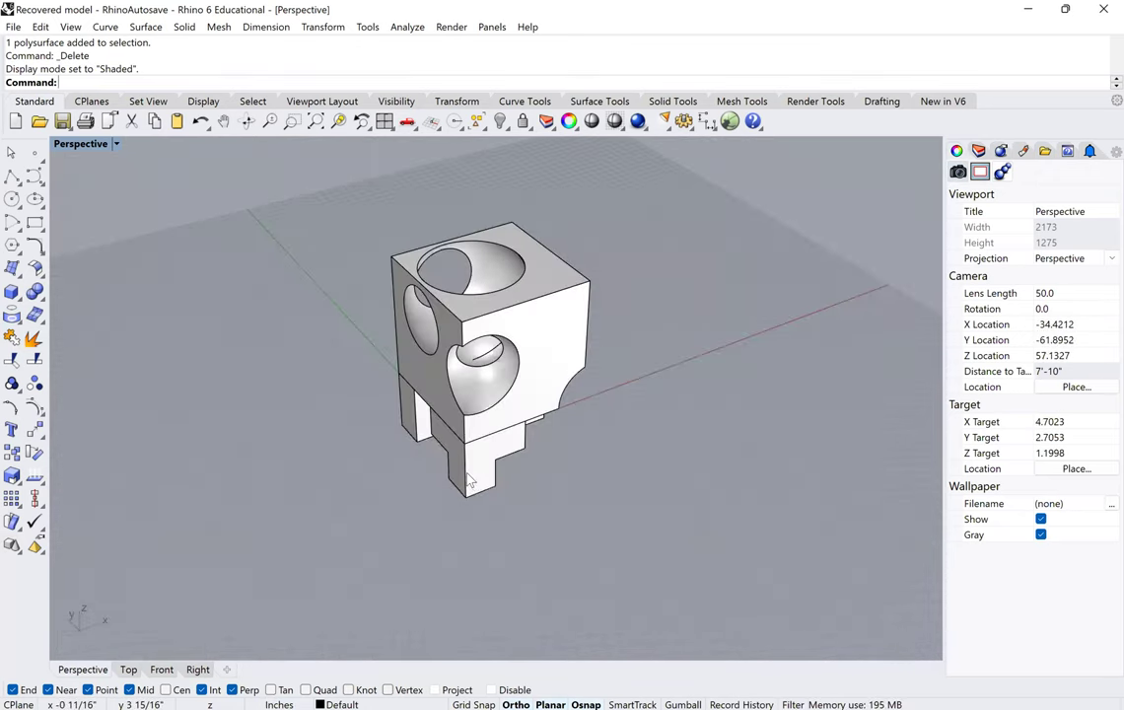
right_click_drag(477, 493, 492, 545, "shift")
left_click(429, 435)
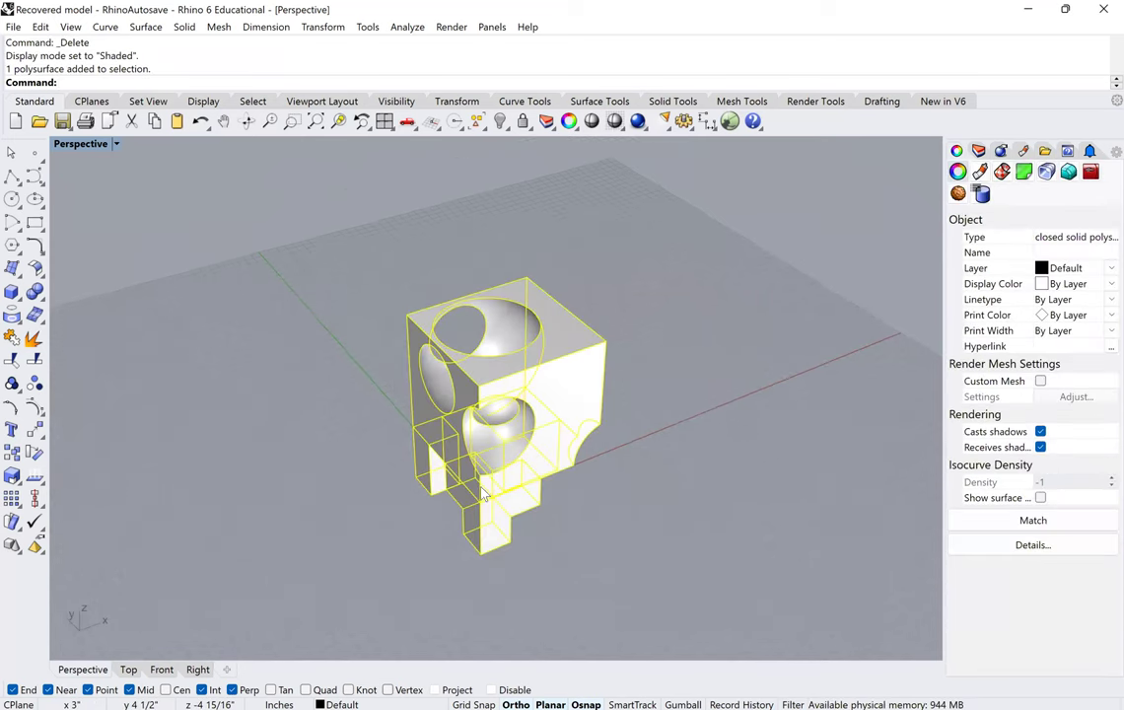
right_click_drag(452, 462, 502, 446)
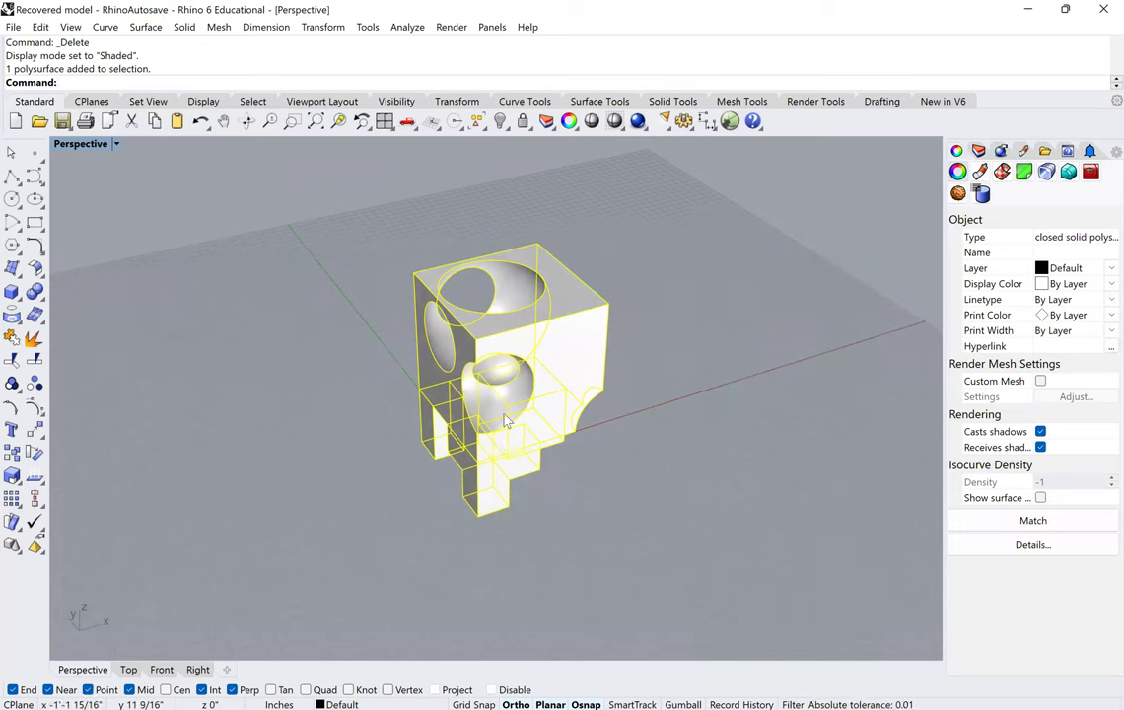
right_click_drag(503, 401, 501, 415)
left_click(365, 401)
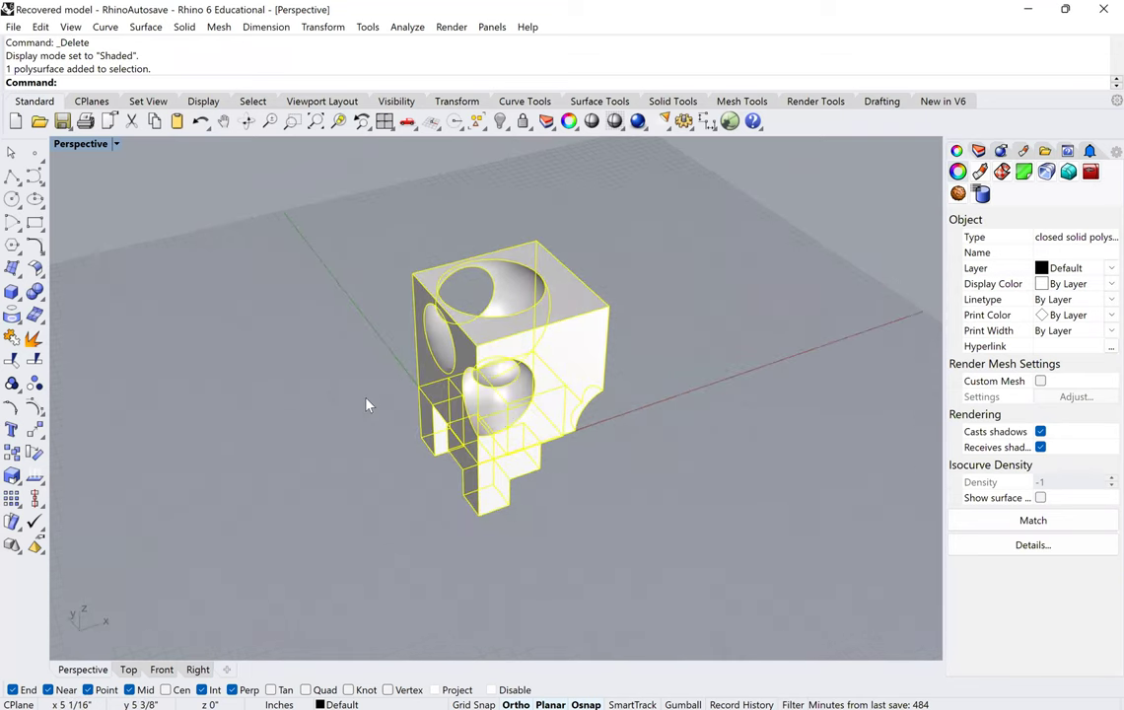
left_click(449, 402)
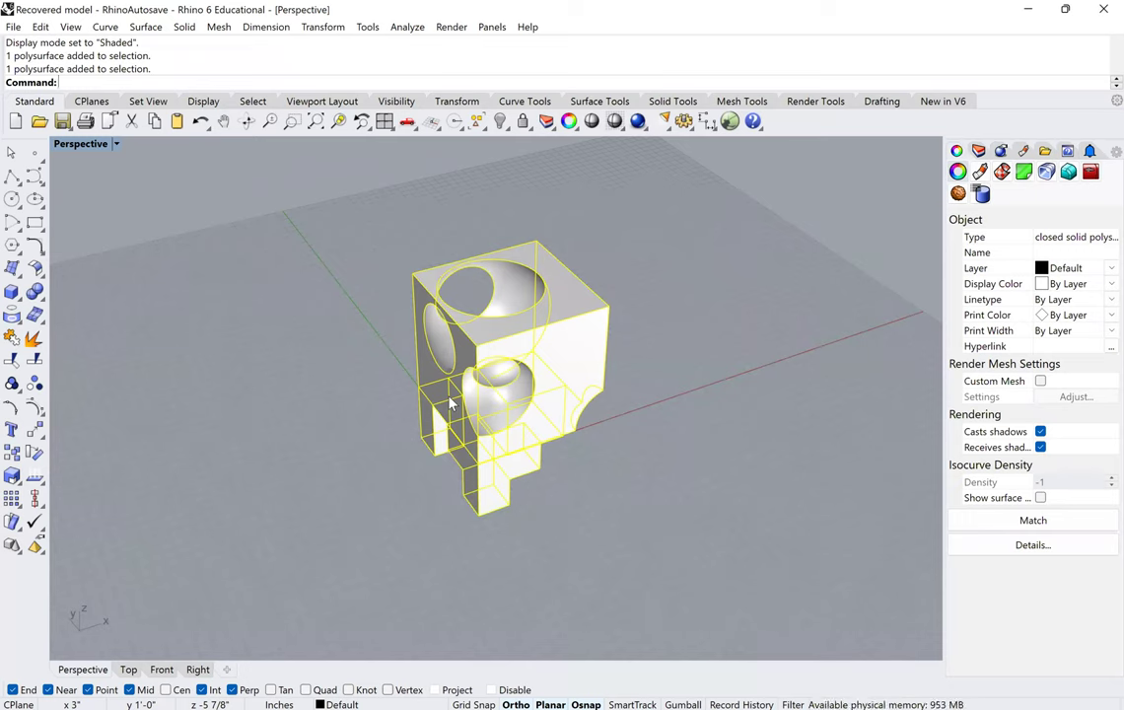
type("DupBorder")
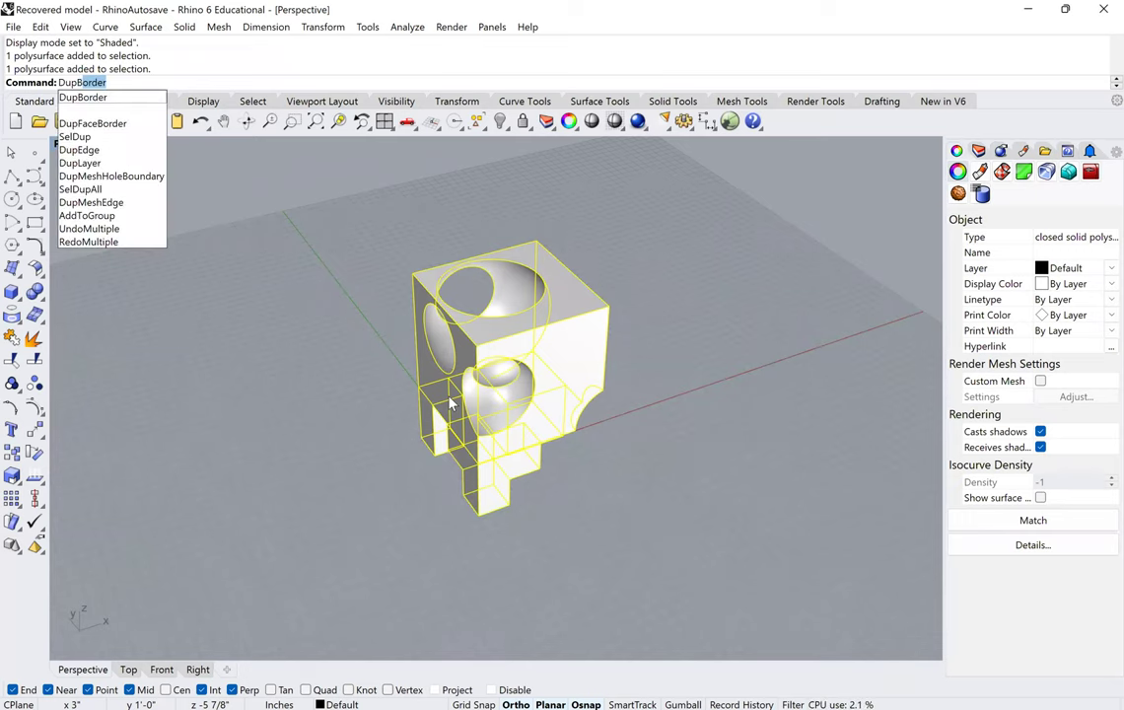
key("Return")
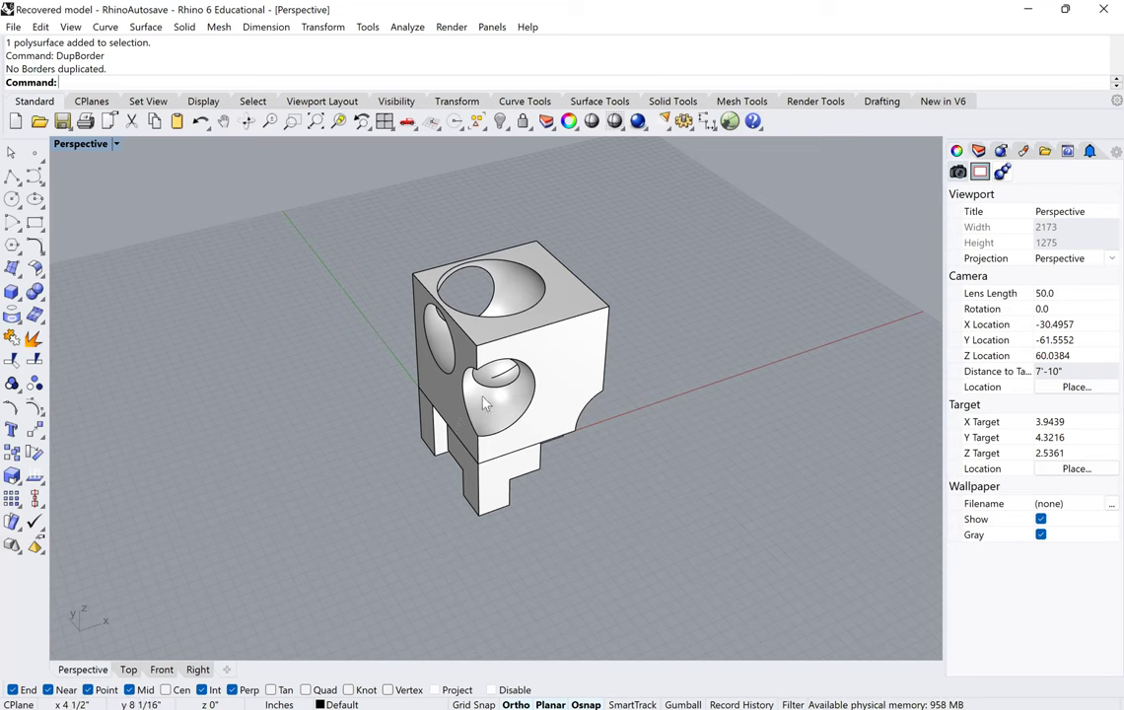
Step: Explode the merged solid into separate surfaces and delete the cube's flat side face with the circular opening above the legs
right_click_drag(465, 461, 459, 434)
left_click(458, 434)
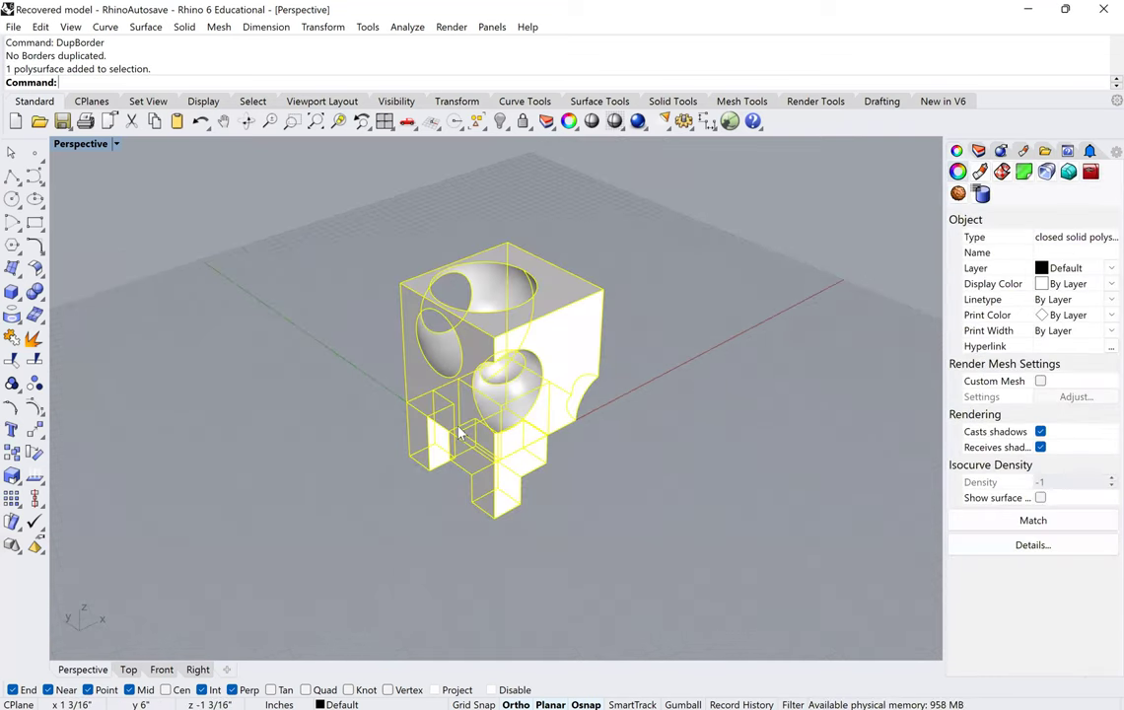
type("Explode")
key("Return")
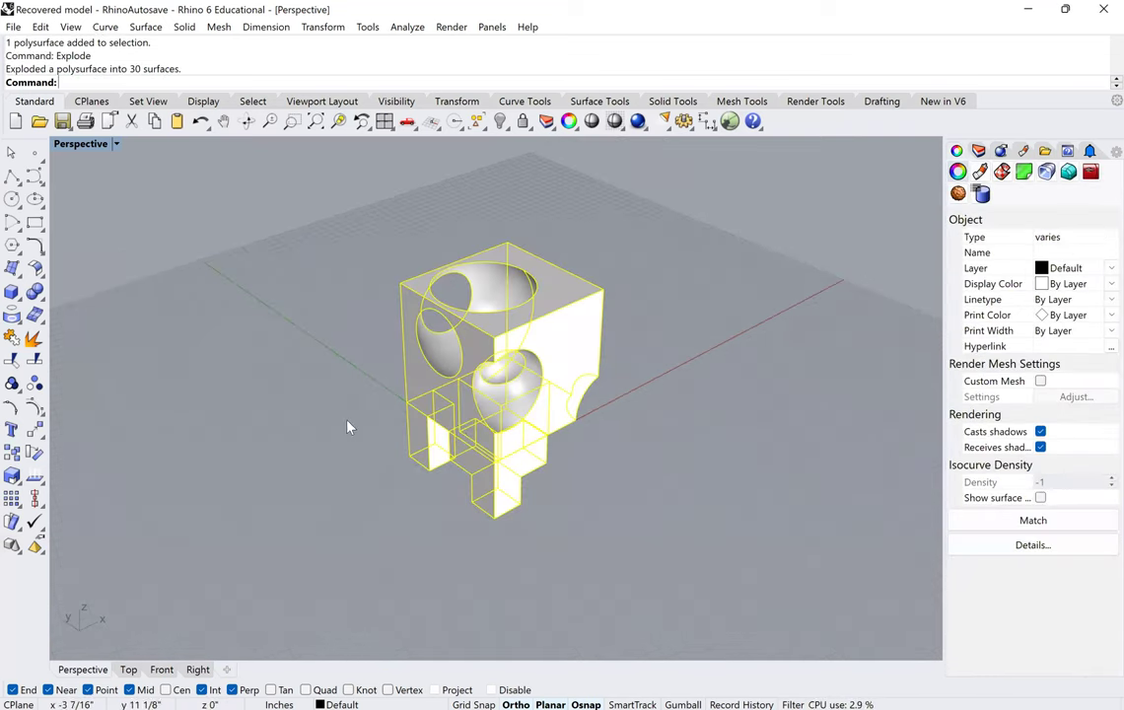
left_click(347, 422)
right_click_drag(440, 424, 422, 457)
left_click(434, 396)
key("Delete")
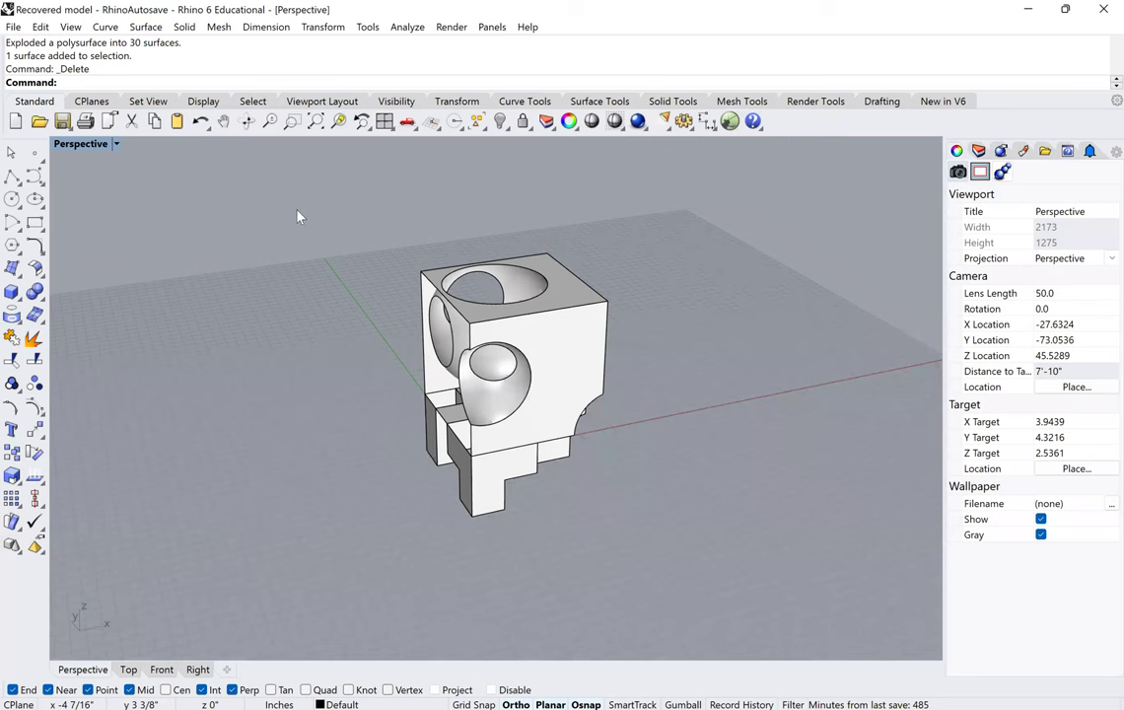
Step: Select all the remaining surfaces and join them into one polysurface
right_click_drag(296, 216, 651, 619)
key("ctrl+a")
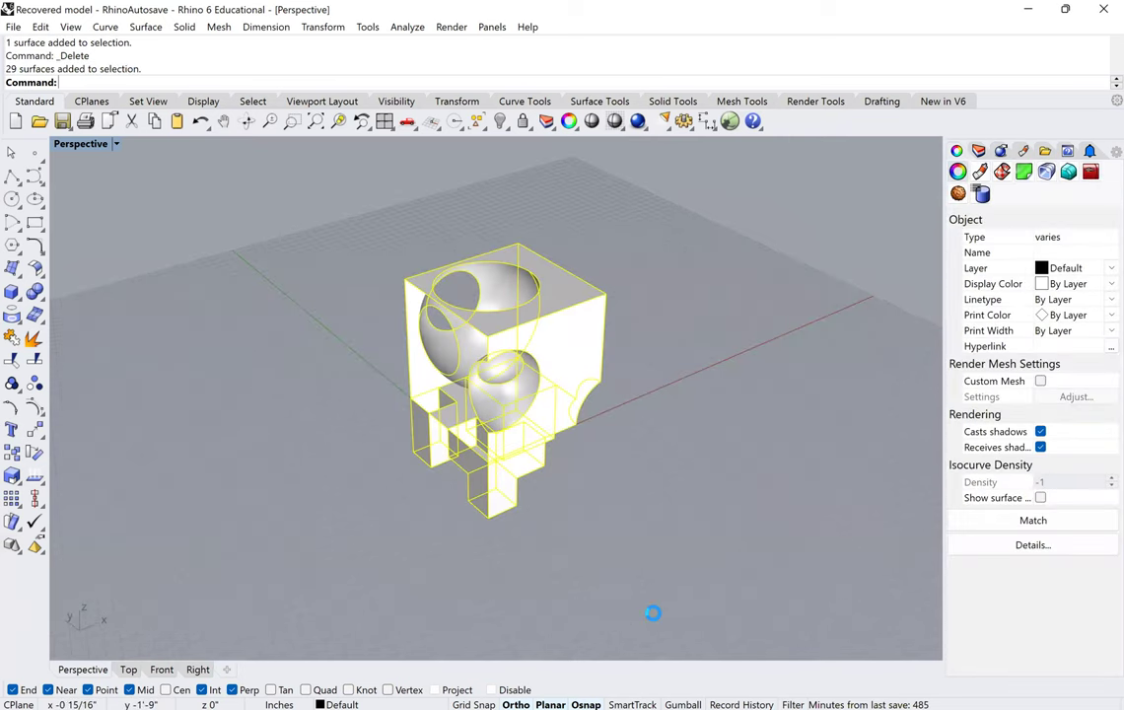
key("ctrl+j")
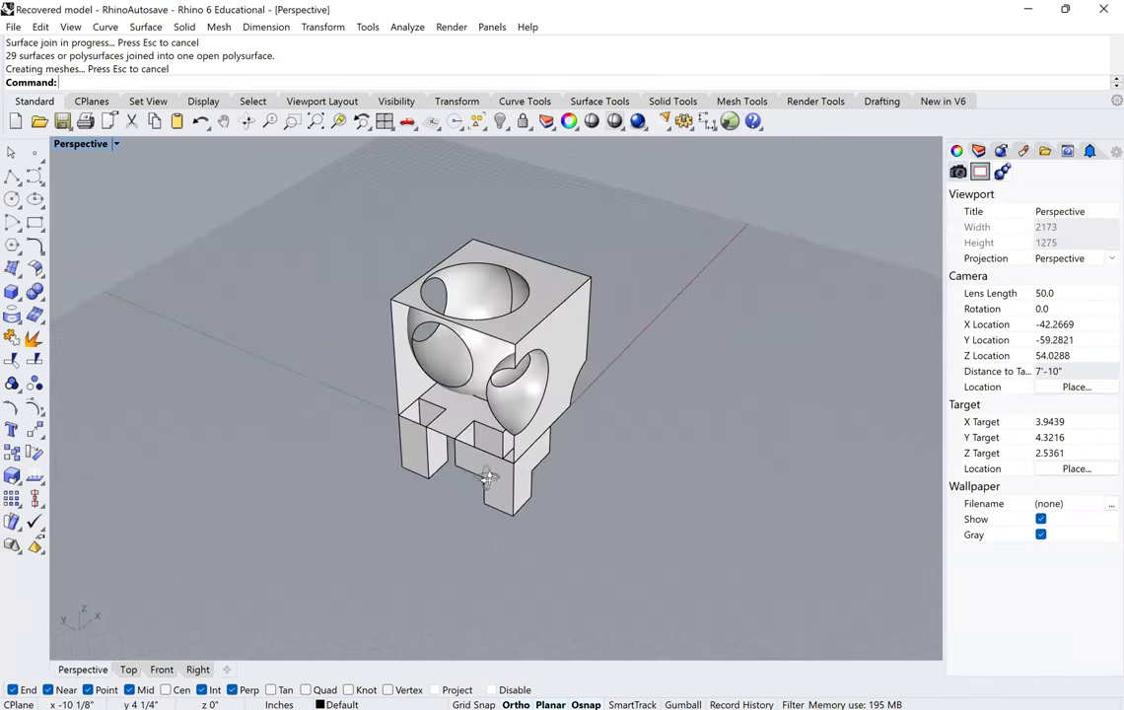
Step: Duplicate the open polysurface's borders around the missing side face with DupBorder
right_click_drag(489, 471, 532, 466)
right_click_drag(617, 471, 594, 481)
right_click_drag(447, 452, 440, 389)
right_click_drag(519, 415, 419, 350)
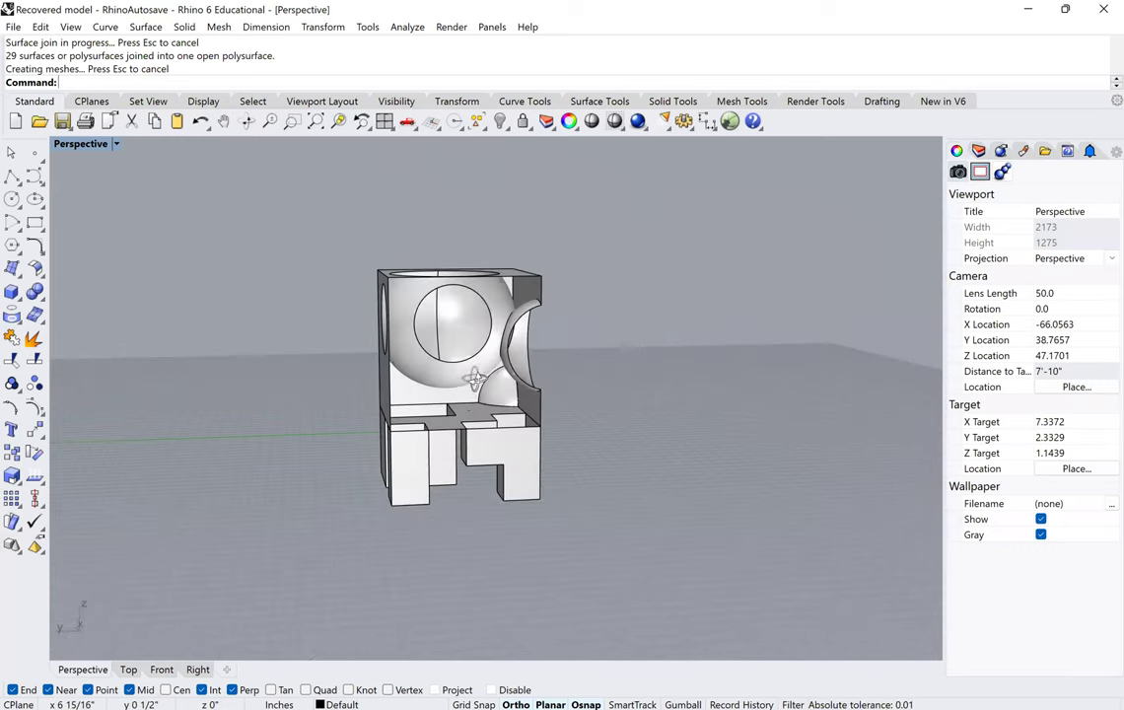
right_click_drag(381, 285, 550, 314)
right_click_drag(510, 385, 457, 402)
scroll(412, 396, "up", 3)
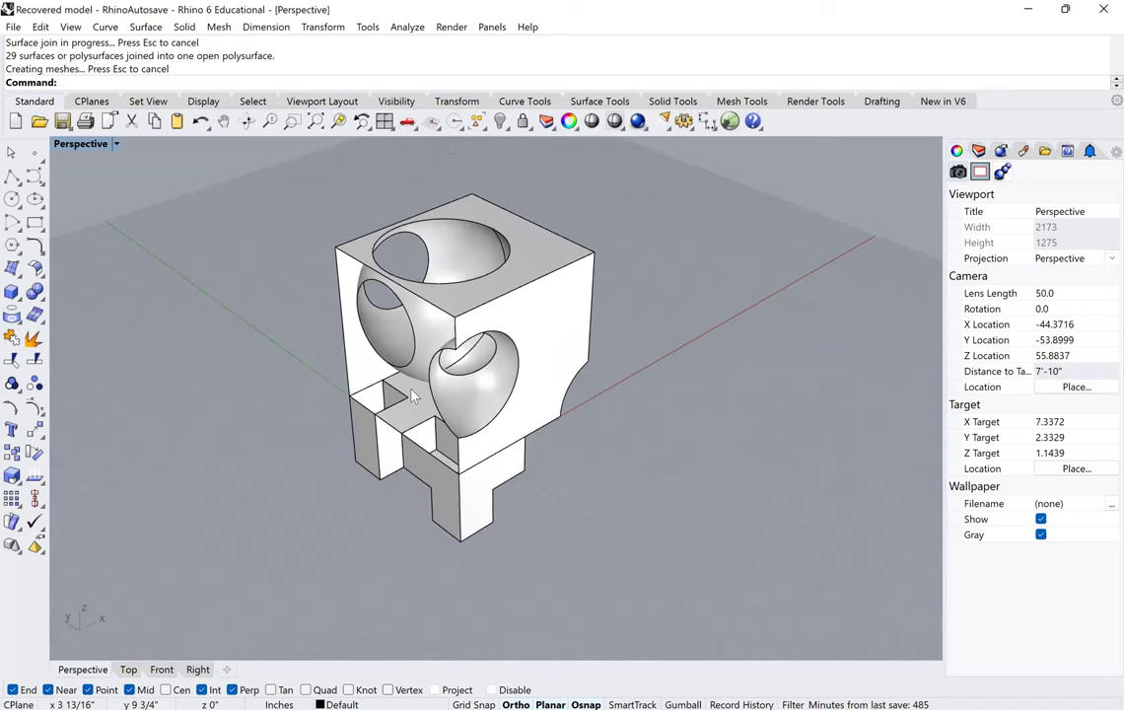
left_click(484, 432)
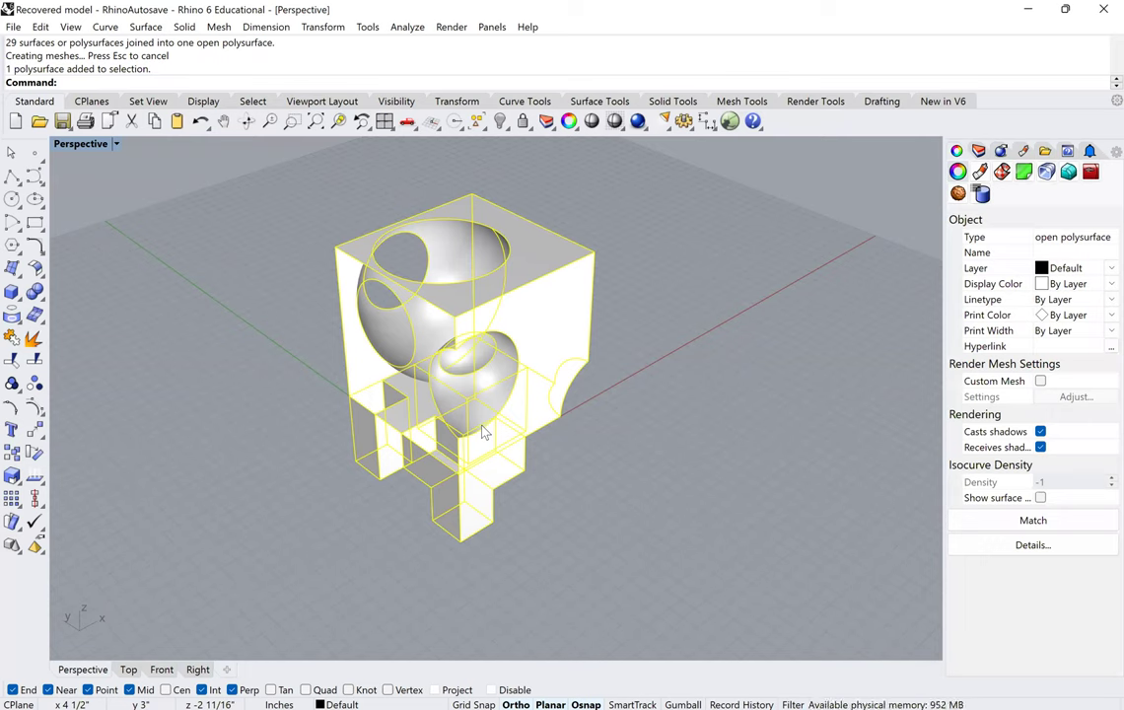
type("DupBorder")
key("Return")
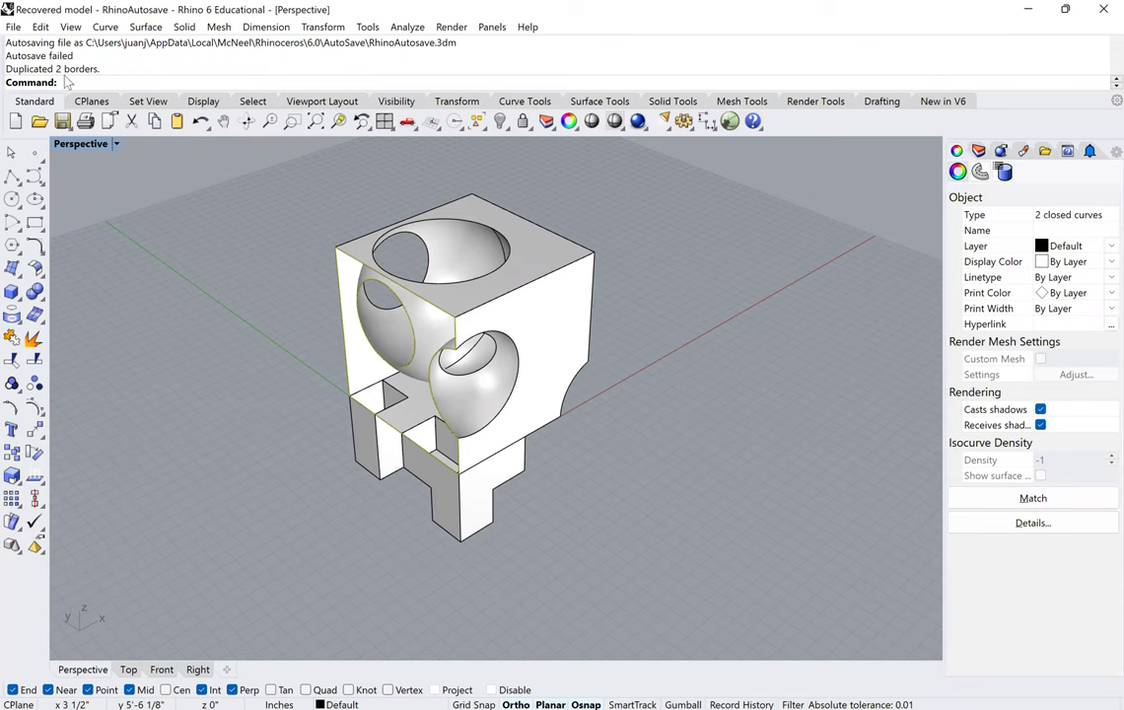
Step: Inspect the duplicated border curves around the missing face from several angles and delete them
right_click_drag(371, 300, 466, 387)
right_click_drag(585, 235, 552, 205)
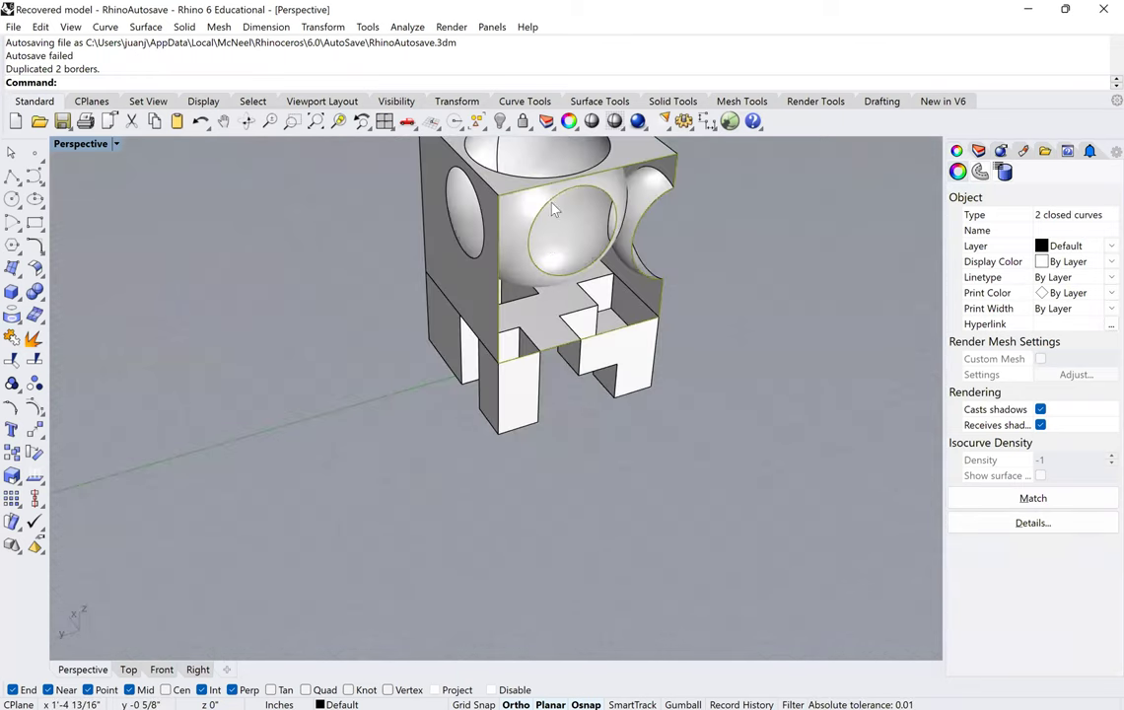
scroll(534, 314, "up", 4)
right_click_drag(508, 335, 316, 326)
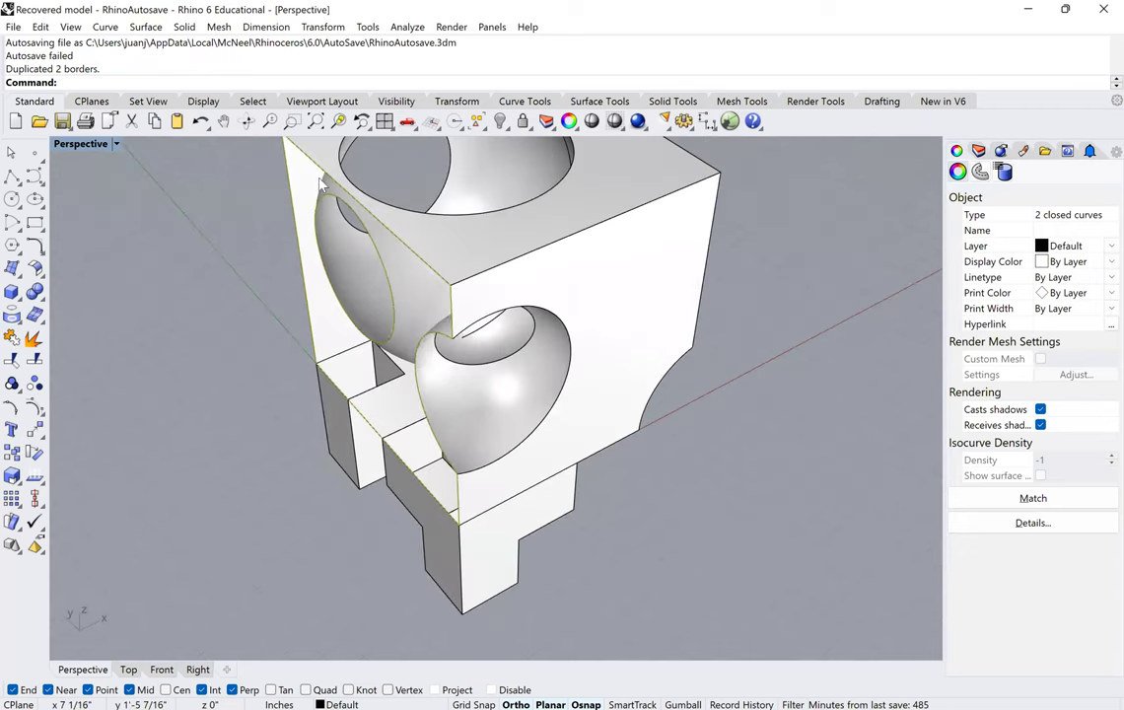
right_click_drag(534, 447, 630, 459)
right_click_drag(539, 360, 563, 366)
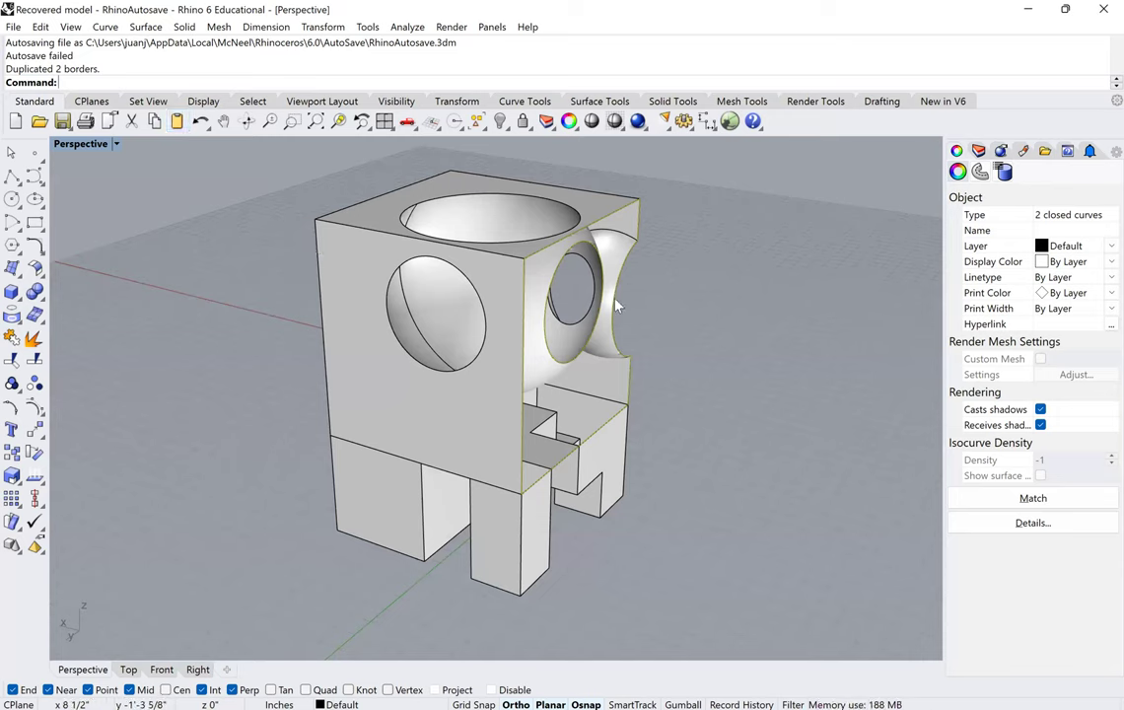
key("Delete")
Step: Close the missing side face of the open polysurface with Cap
left_click(459, 431)
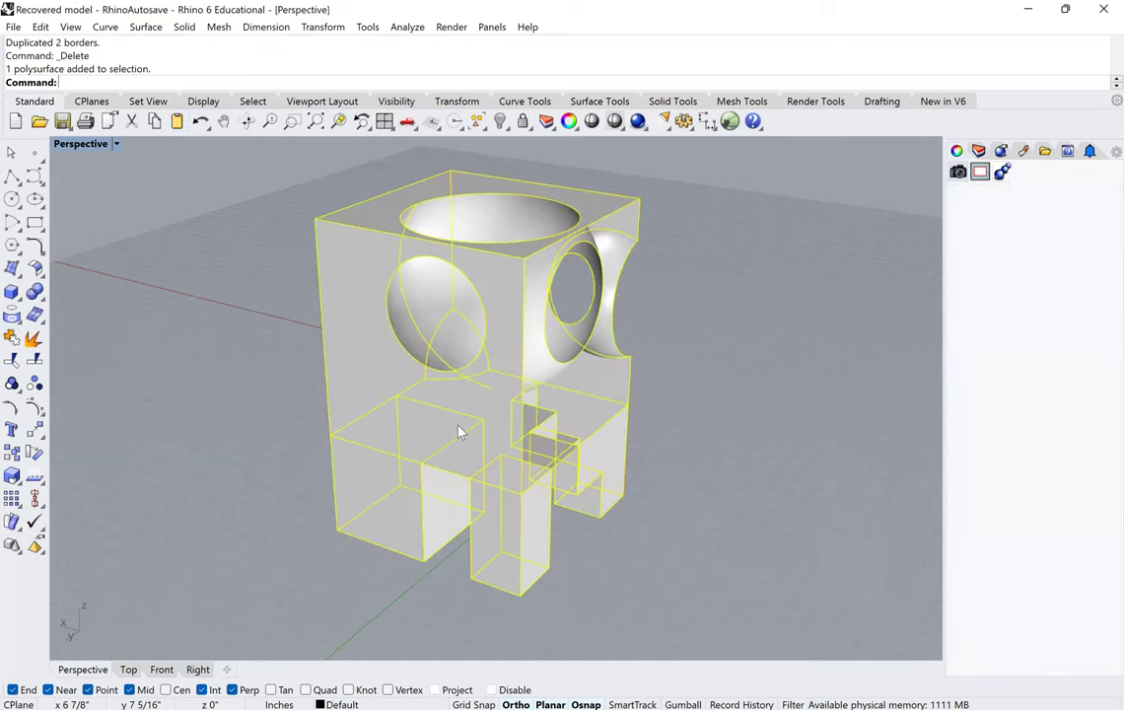
type("Cap")
key("Return")
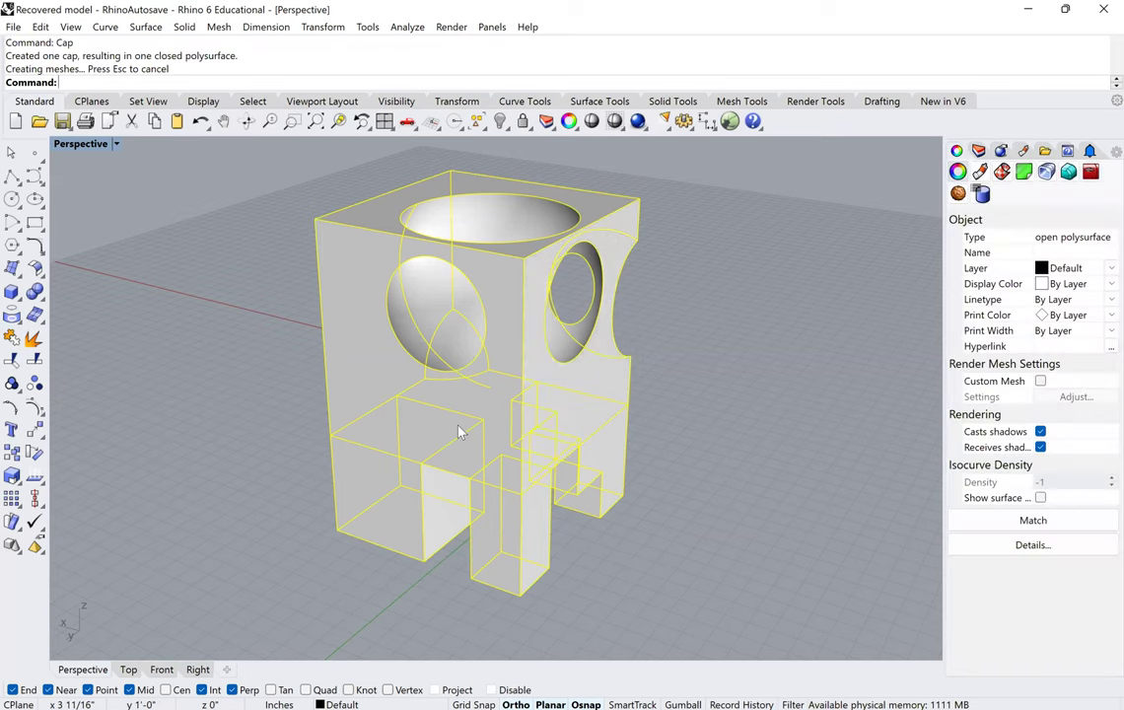
Step: Check the capped solid's object type and test it for open edges with DupBorder
left_click(727, 406)
left_click(603, 389)
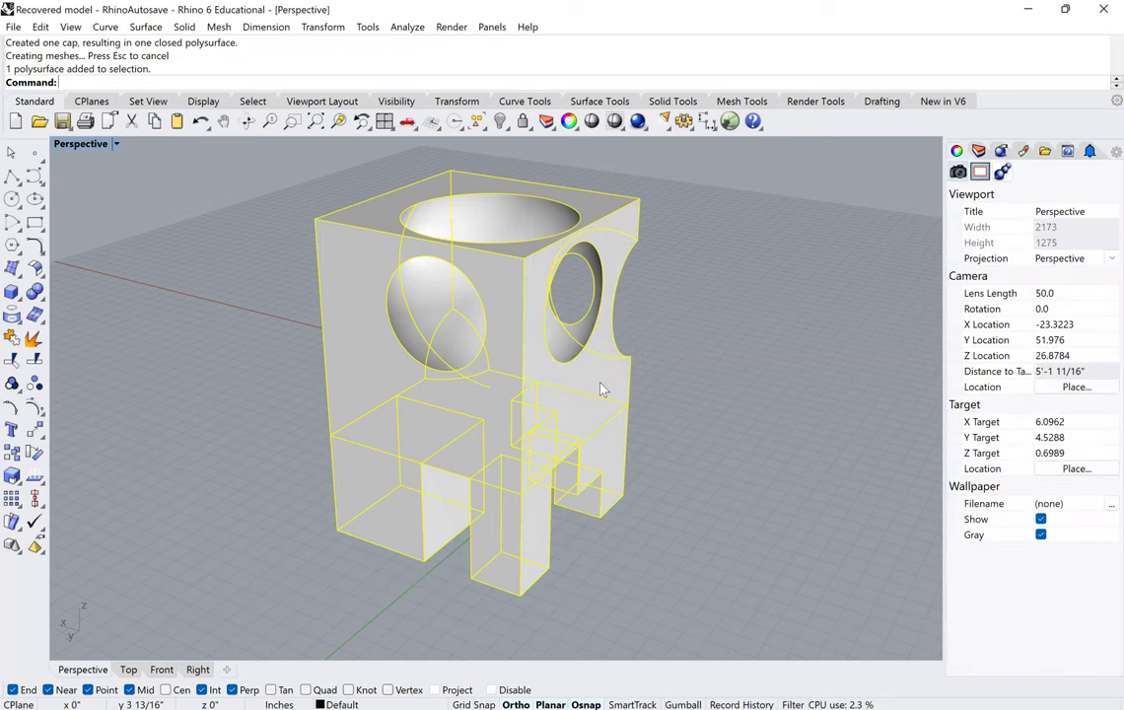
left_click(685, 395)
right_click_drag(640, 432, 498, 415)
left_click(500, 418)
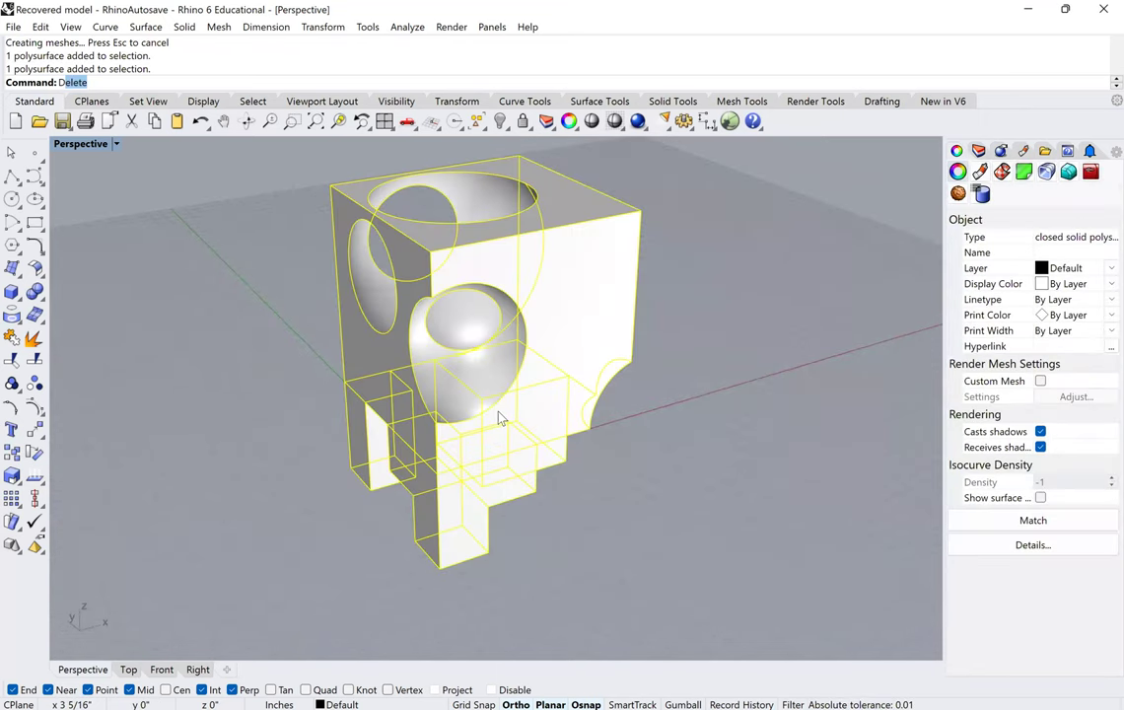
type("DupBorder")
key("Return")
Step: Examine the capped solid from all sides, selecting it to check its extent and object type
scroll(443, 392, "down", 4)
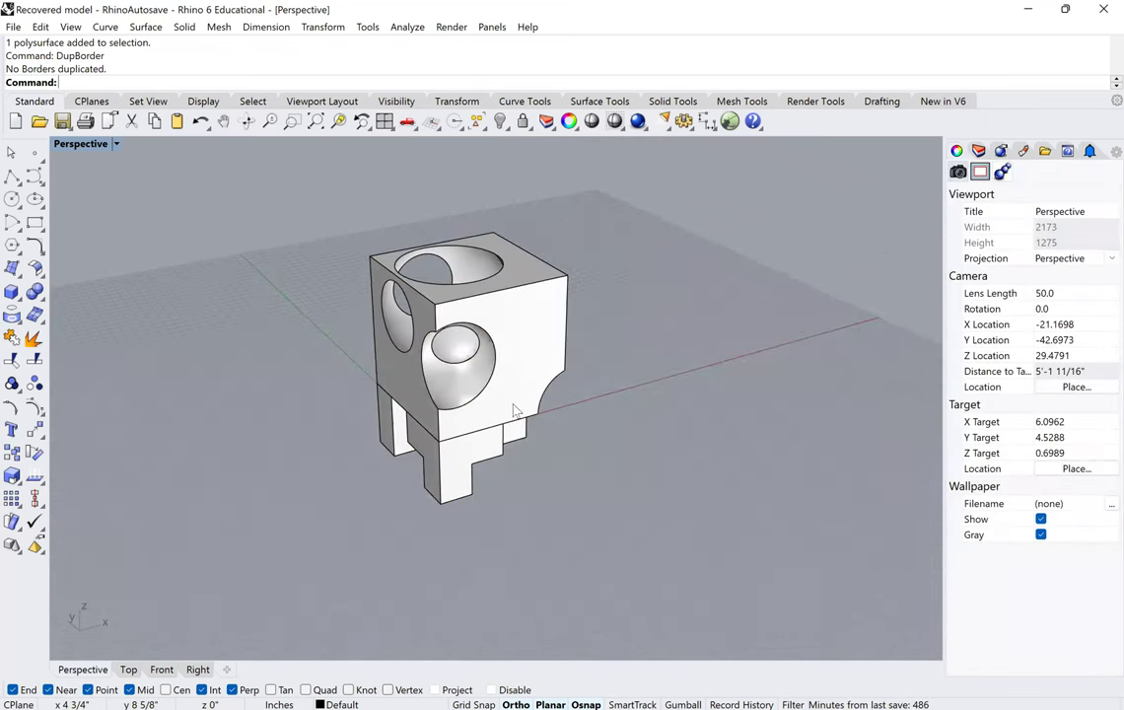
scroll(594, 425, "down", 2)
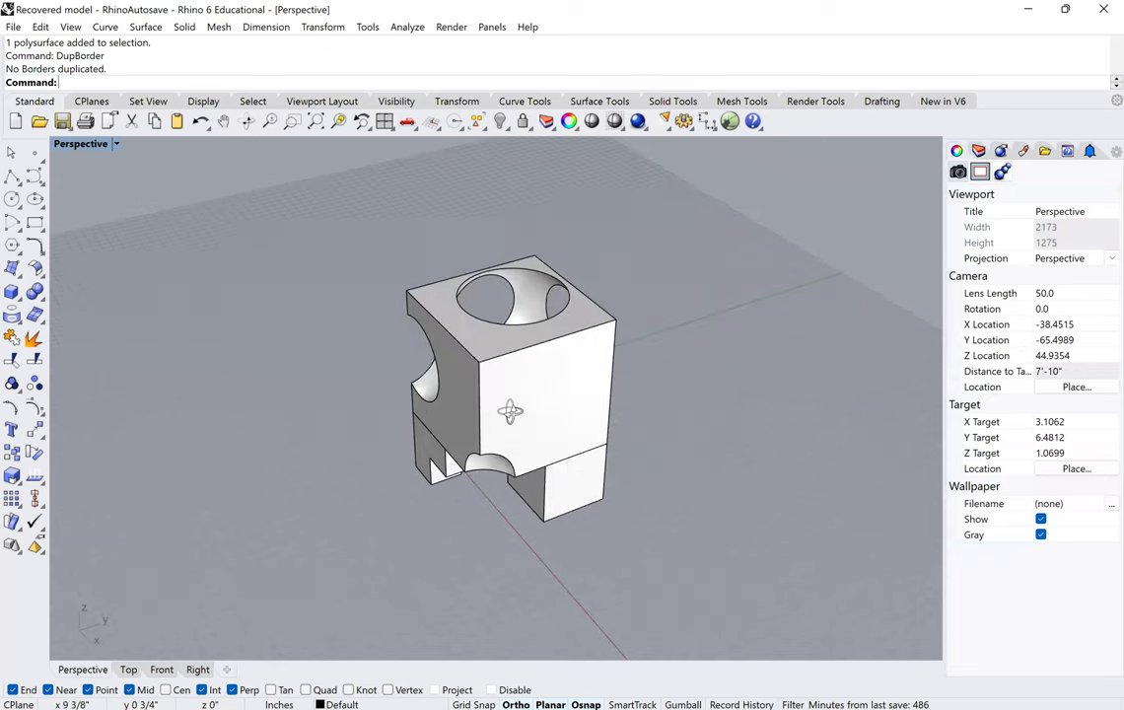
right_click_drag(512, 409, 473, 415)
left_click(473, 409)
scroll(468, 409, "down", 3)
right_click_drag(380, 424, 466, 422)
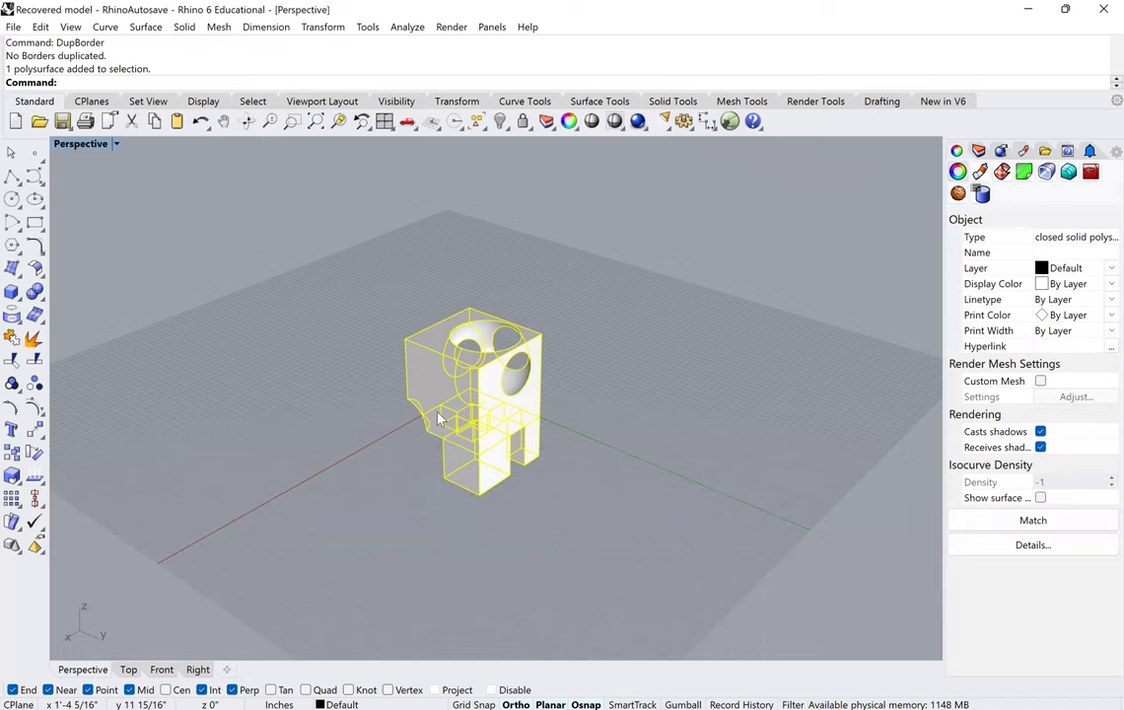
key("Escape")
right_click_drag(446, 349, 494, 342)
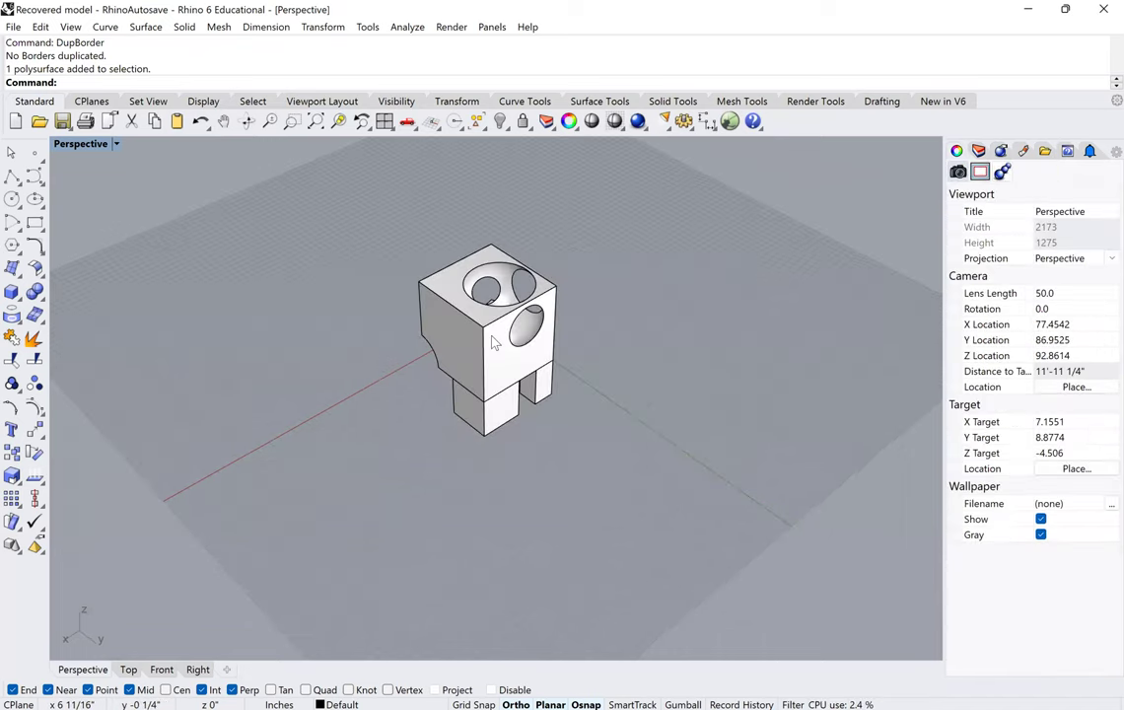
Step: Start exporting the capped solid to the Desktop as an STL (Stereolithography) file named 1
left_click(442, 325)
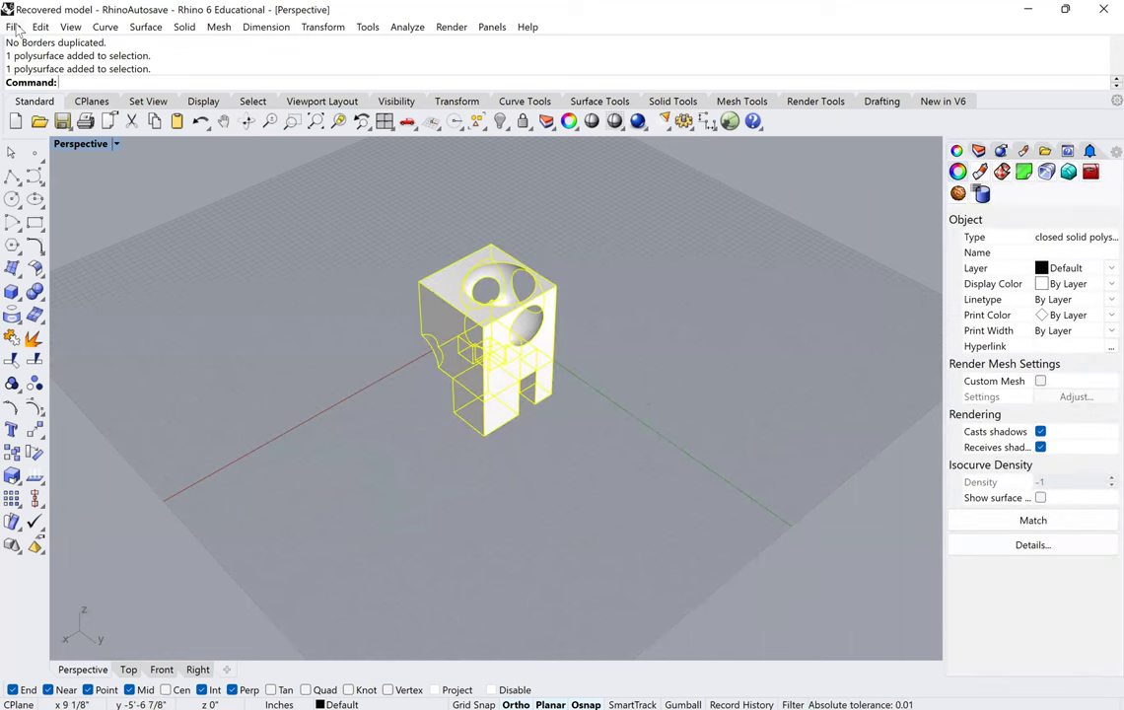
left_click(13, 27)
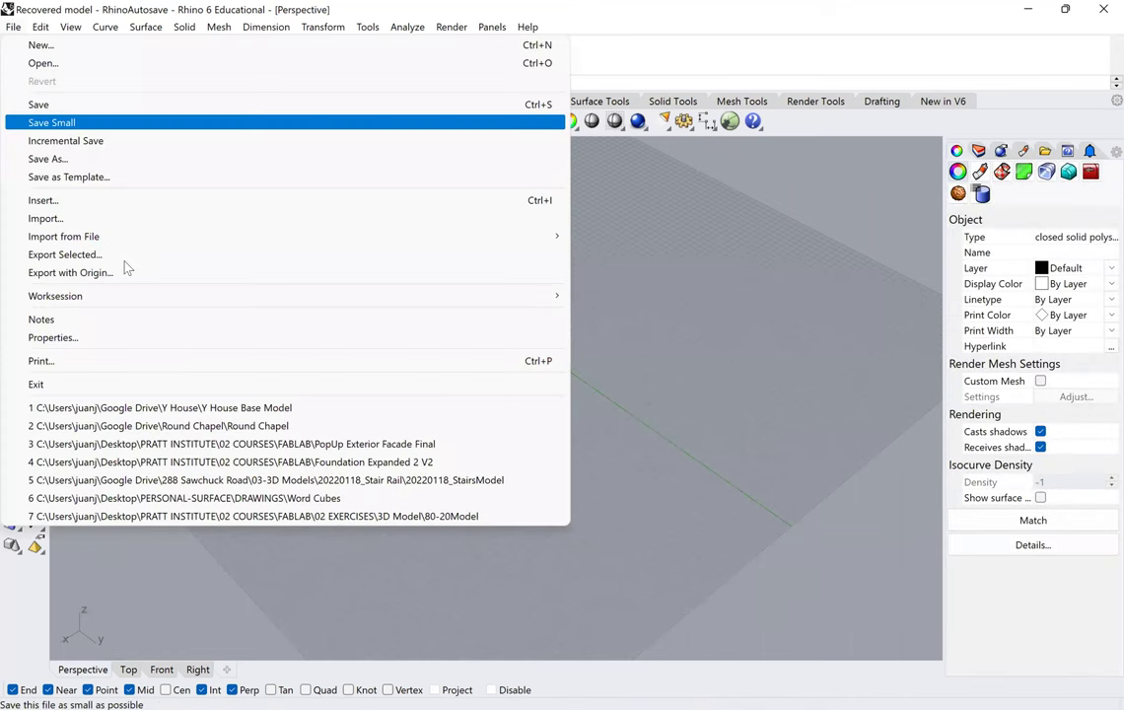
left_click(123, 258)
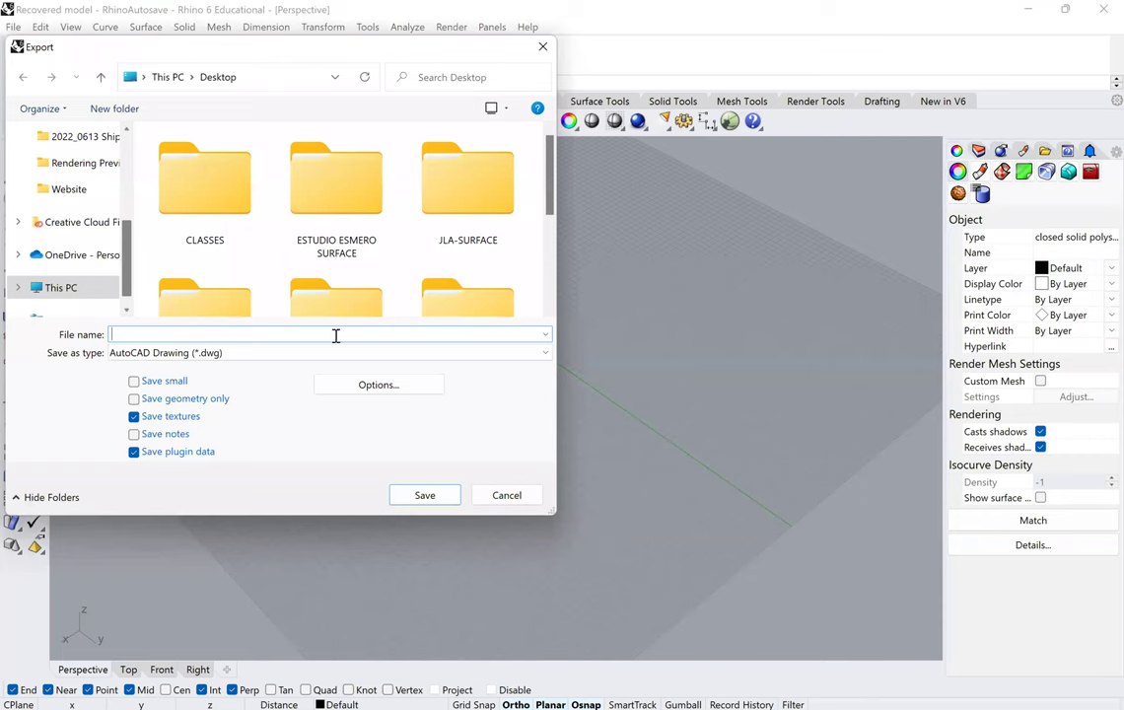
left_click(335, 352)
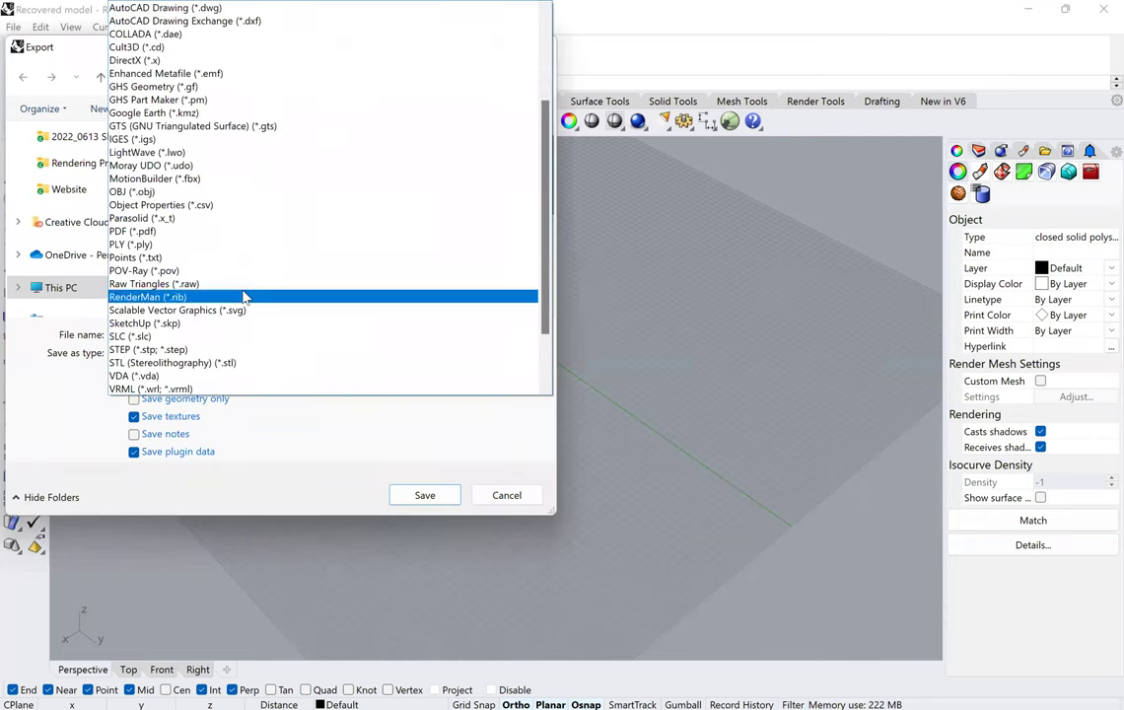
scroll(296, 257, "down", 1)
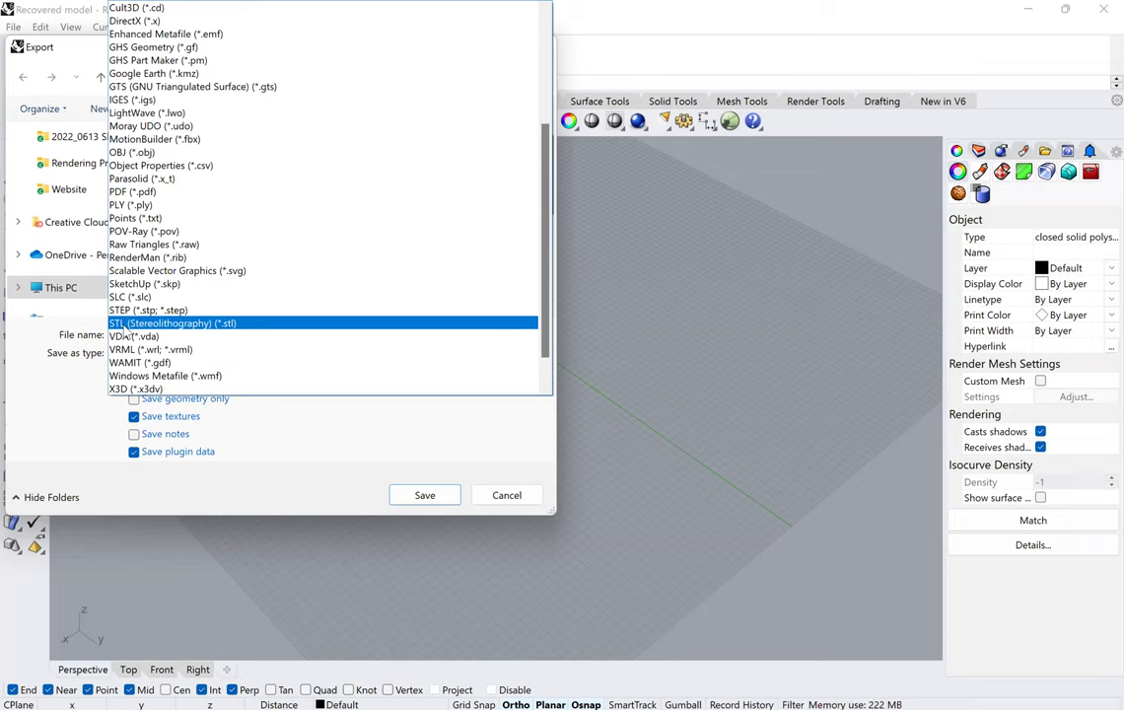
left_click(246, 325)
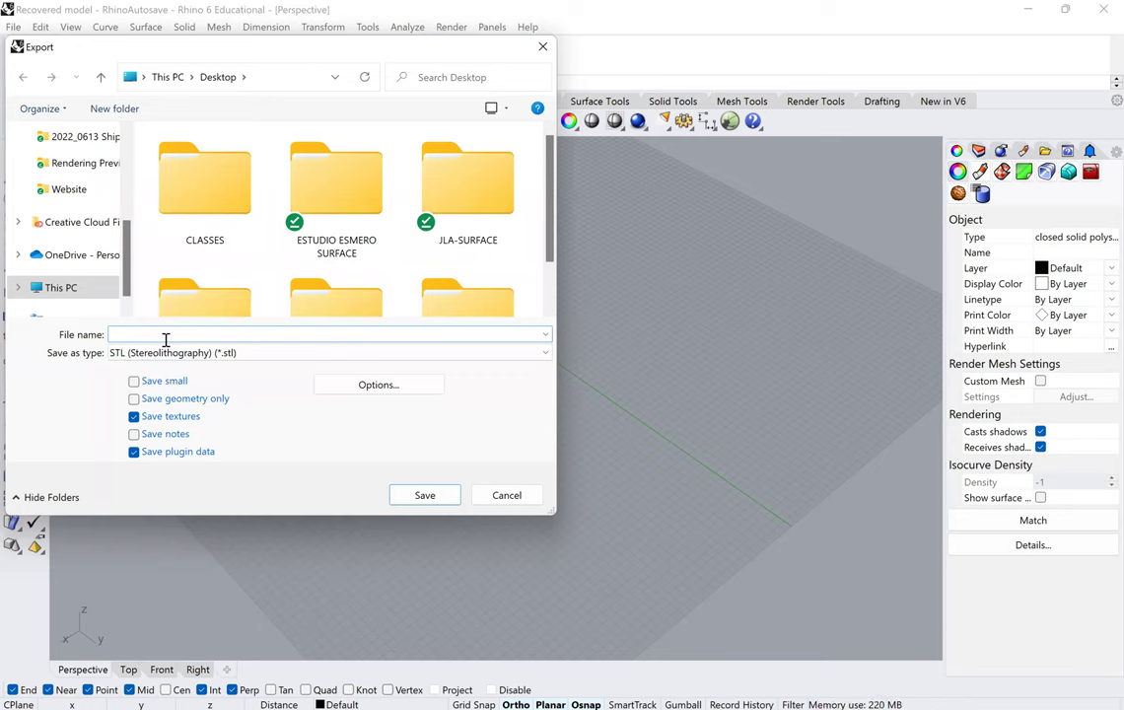
type("1")
left_click(424, 496)
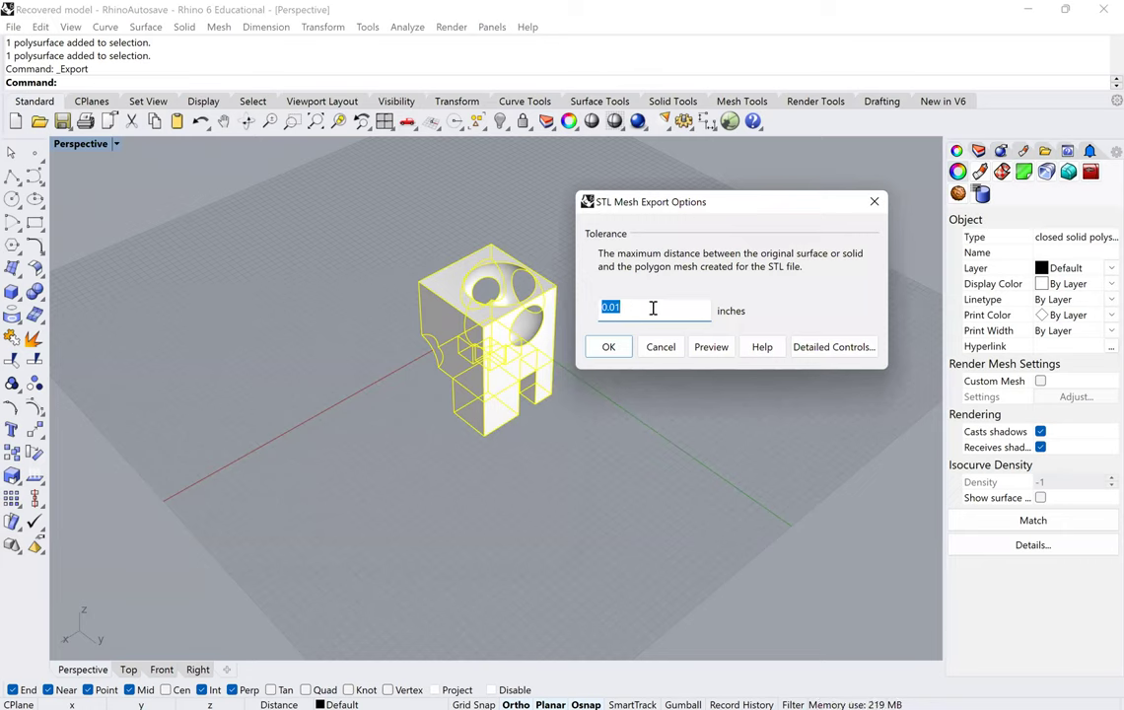
Step: Preview the STL mesh on the solid at the default tolerance and examine it up close
left_click(713, 350)
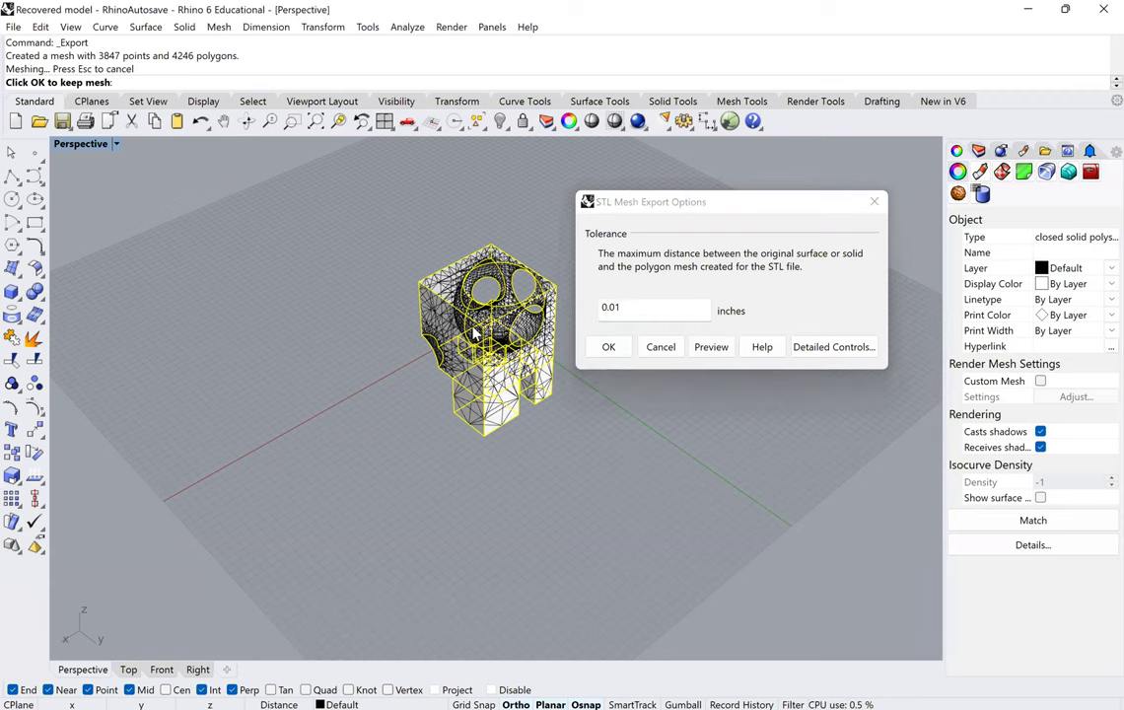
scroll(476, 335, "up", 2)
scroll(477, 335, "up", 2)
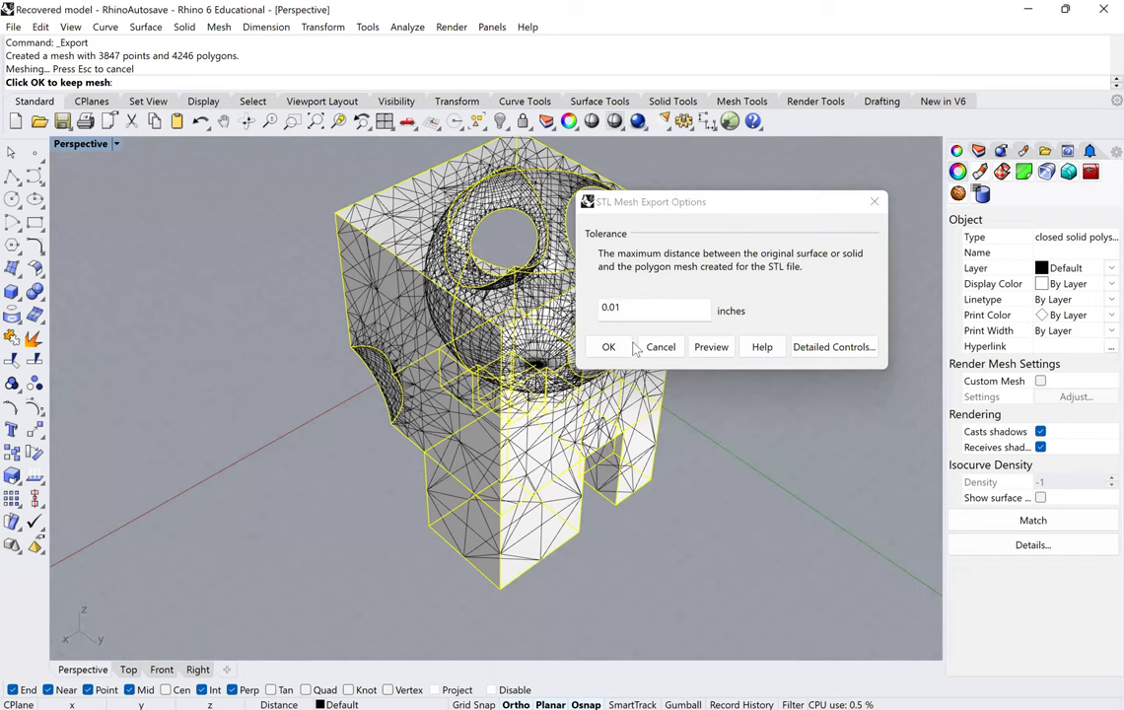
Step: Set the STL mesh tolerance to 0.001 inches, preview the finer mesh and finish the export as a binary file
left_click(609, 306)
type("0")
left_click(710, 347)
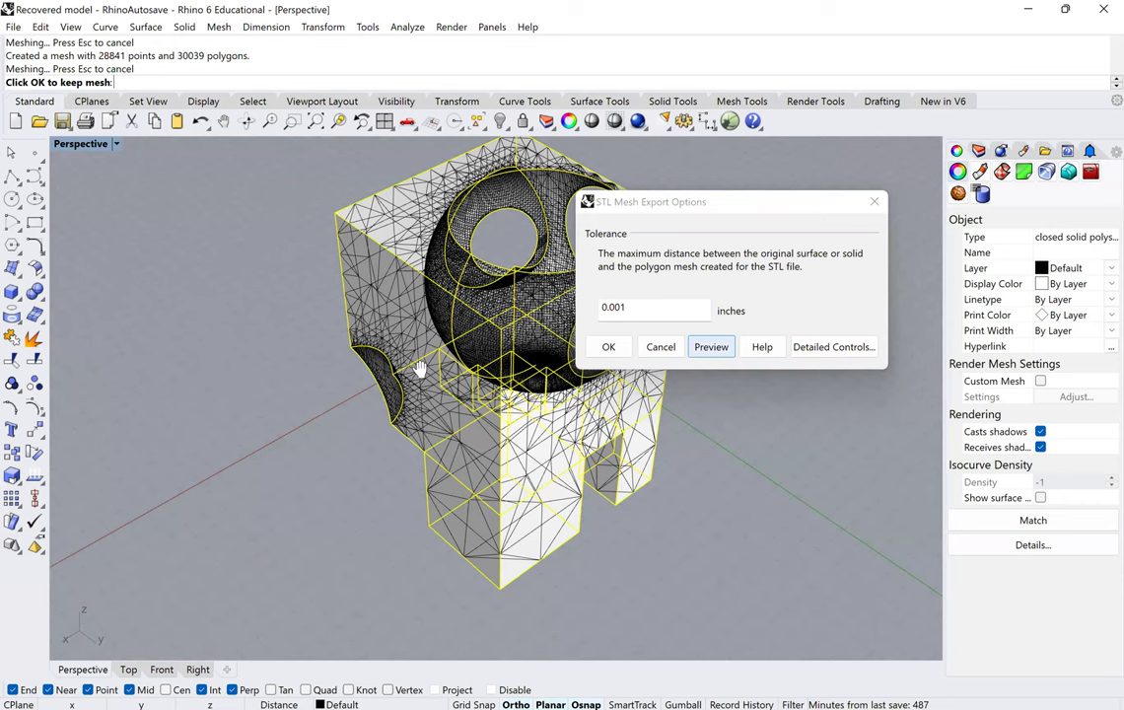
right_click_drag(439, 306, 419, 370)
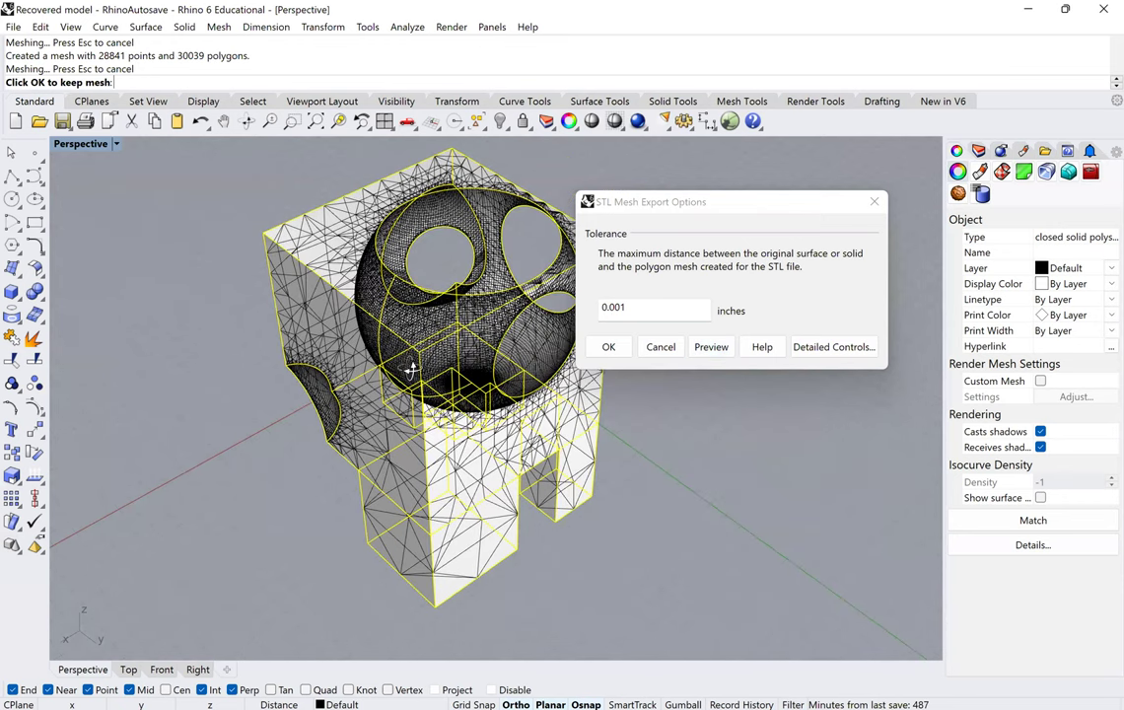
right_click_drag(410, 369, 415, 379)
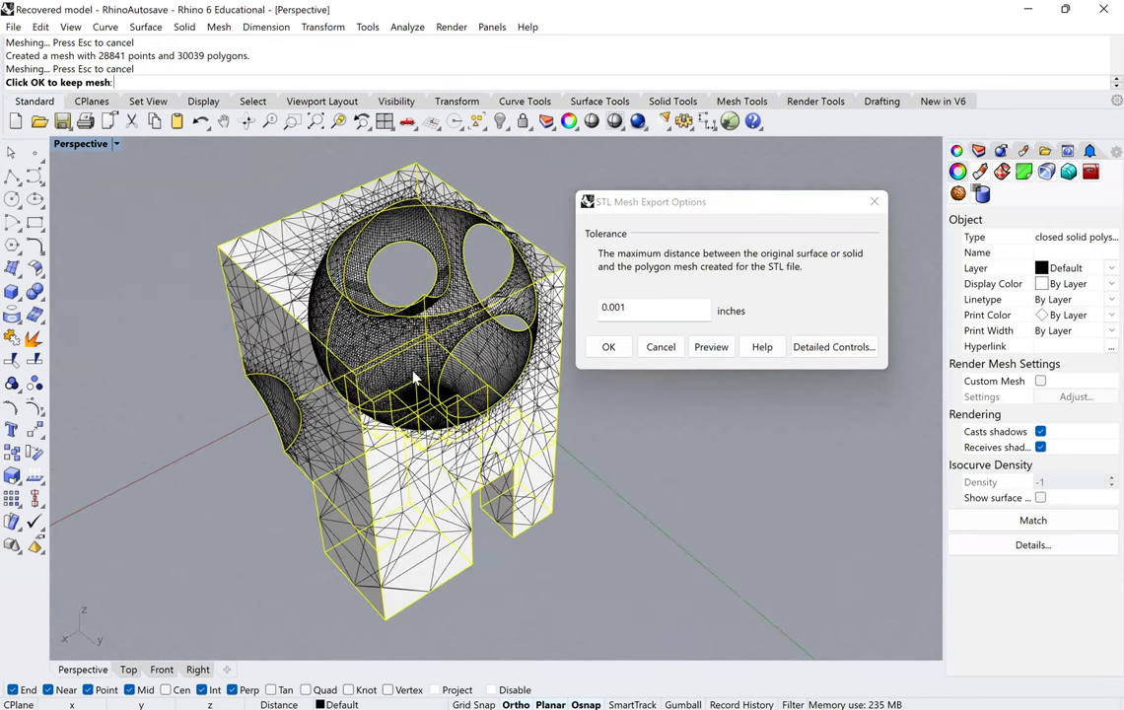
left_click(608, 347)
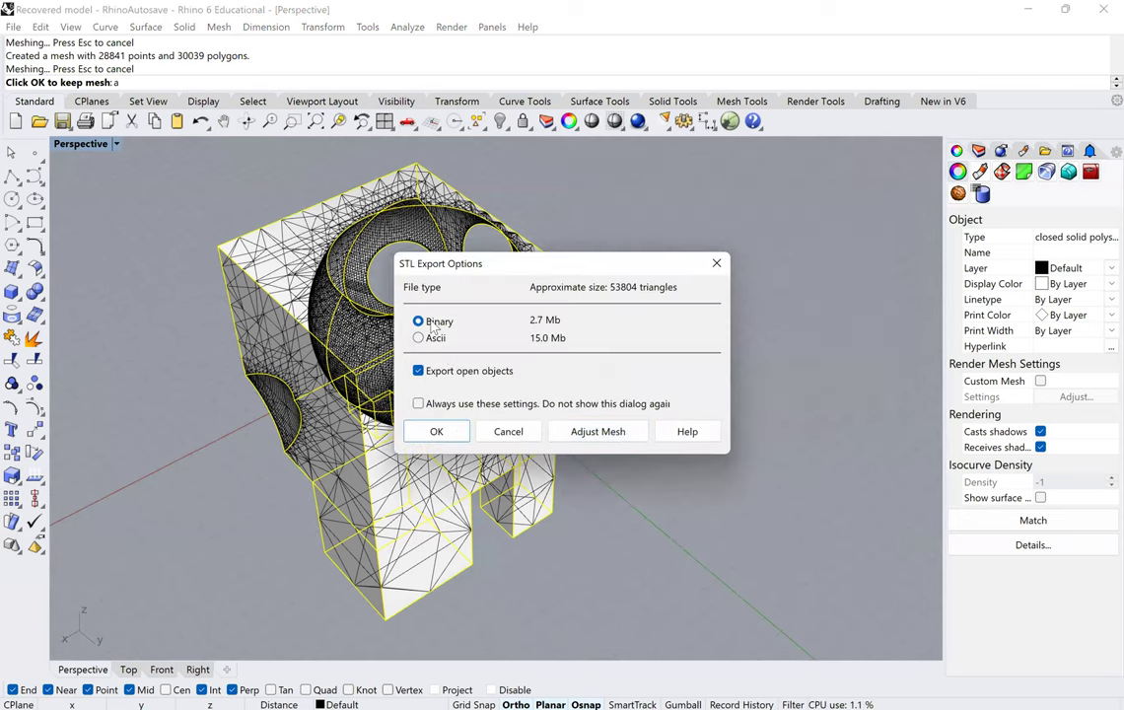
left_click(446, 440)
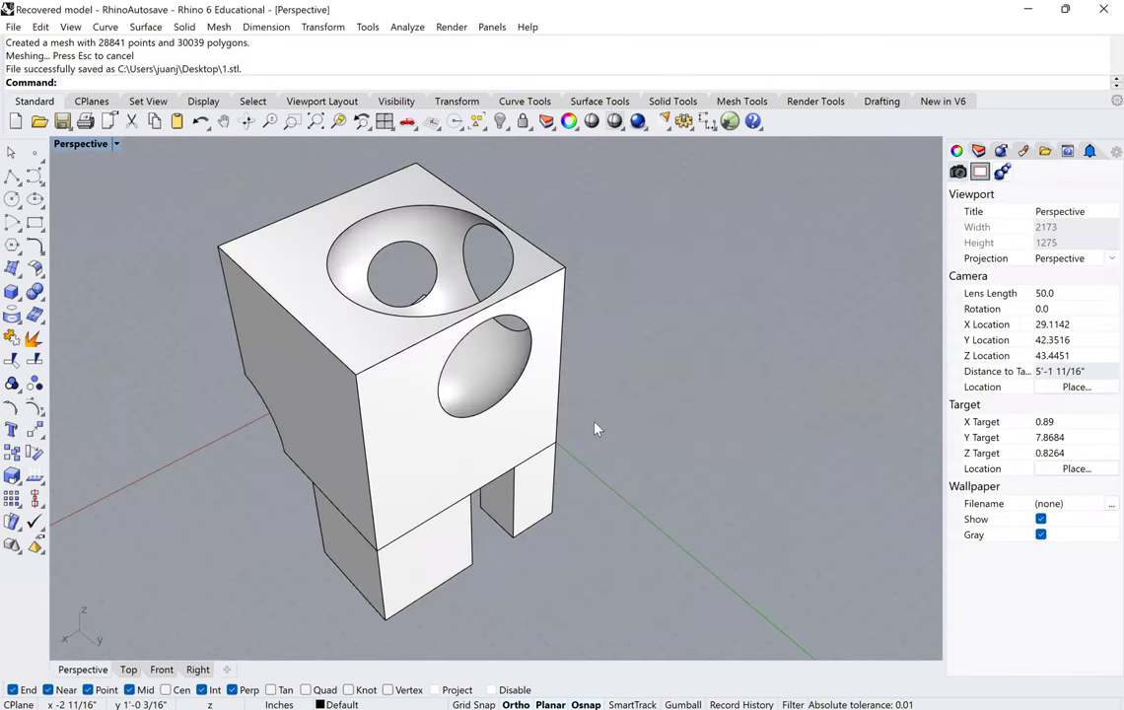
scroll(592, 429, "down", 5)
scroll(585, 421, "down", 3)
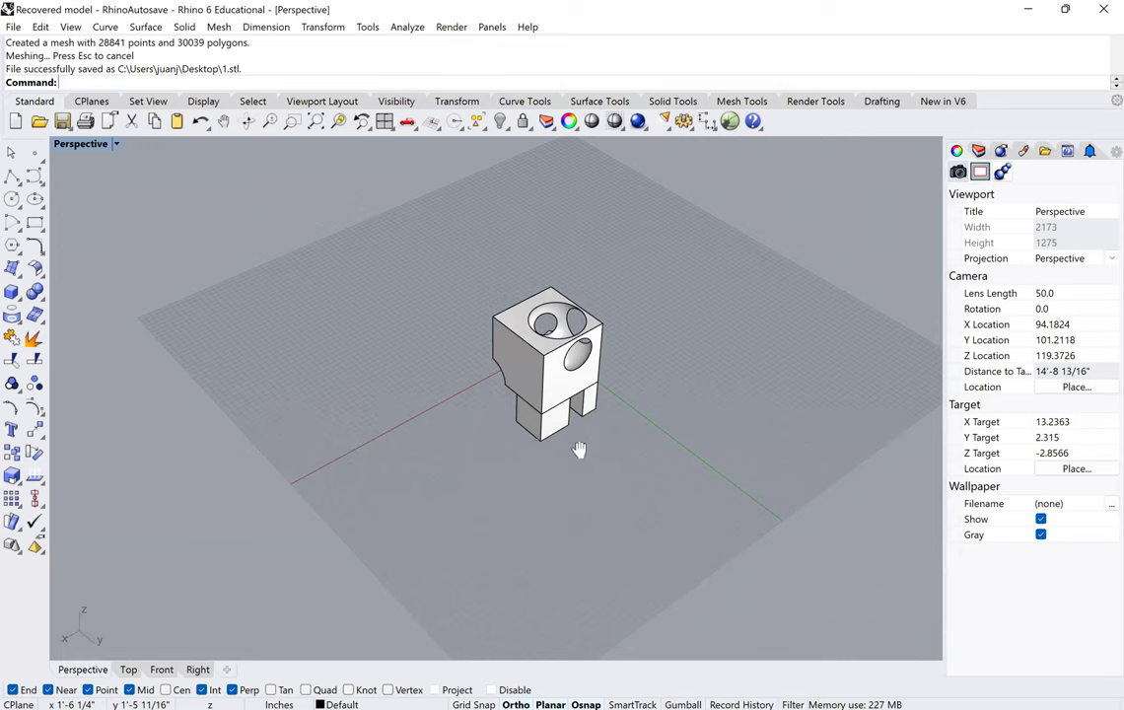
right_click_drag(537, 447, 526, 445)
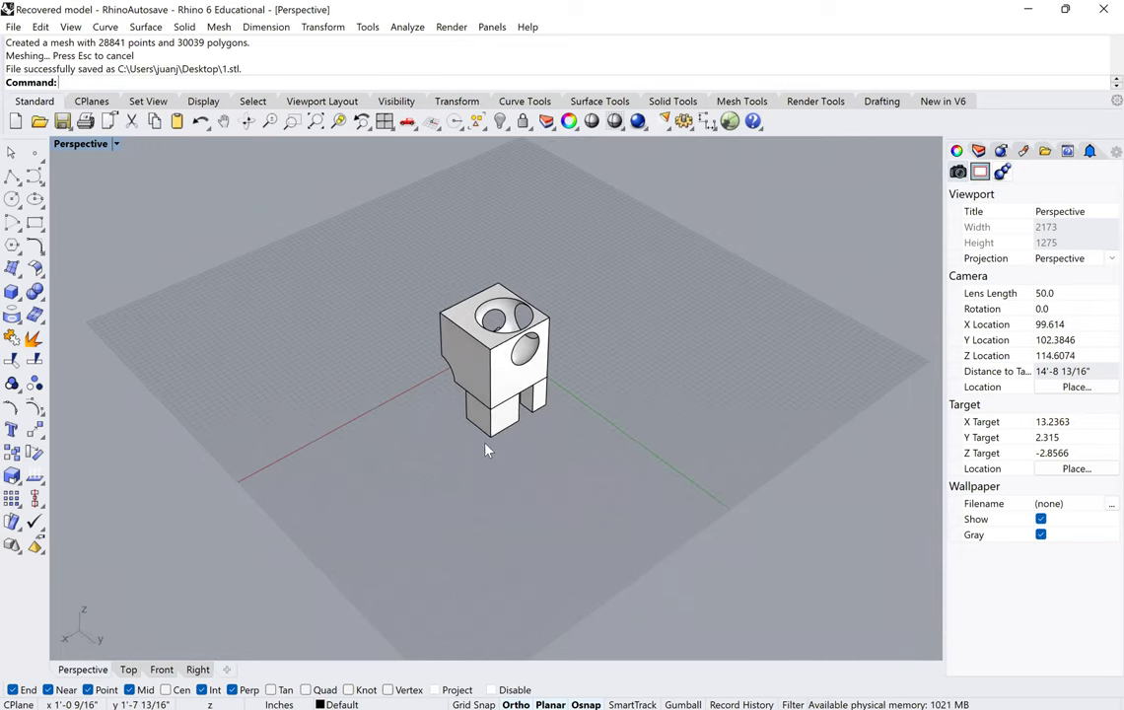
right_click_drag(456, 442, 422, 445, "shift")
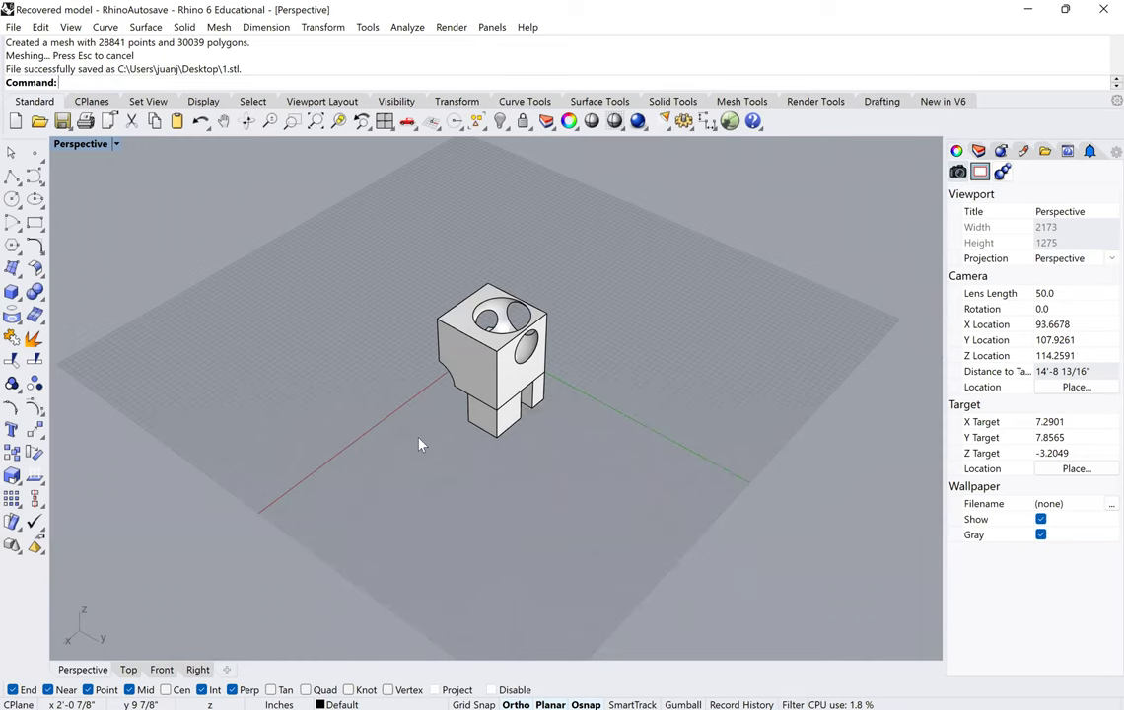
right_click_drag(448, 433, 494, 458)
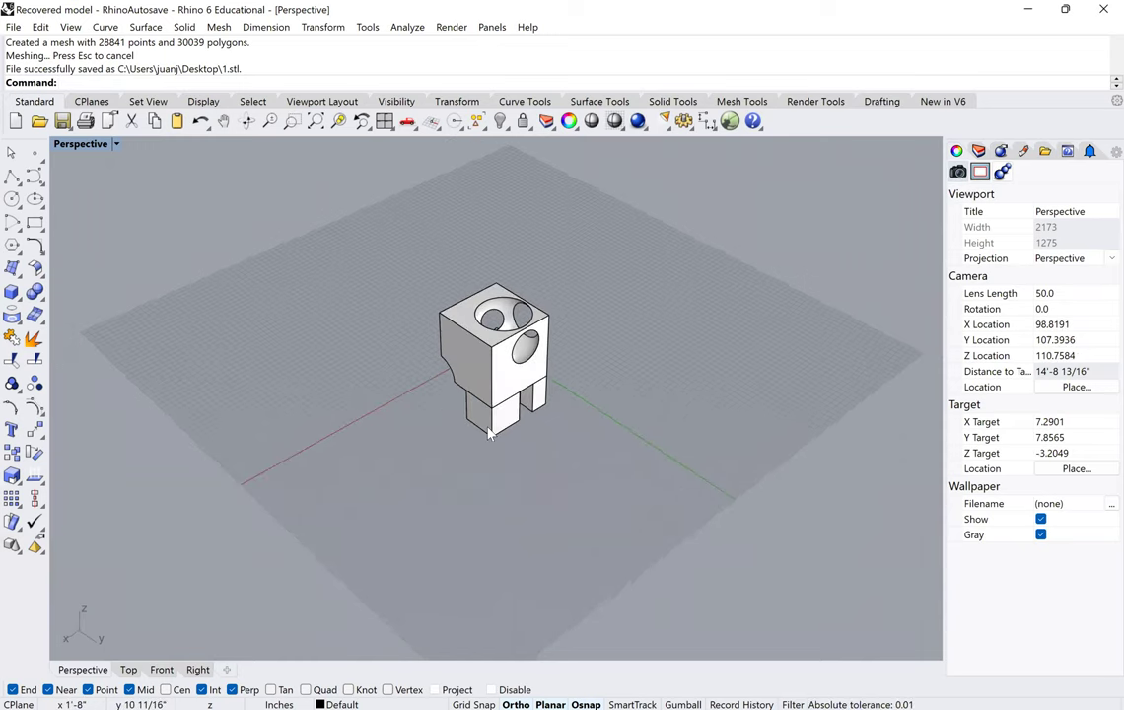
right_click_drag(465, 437, 487, 434, "shift")
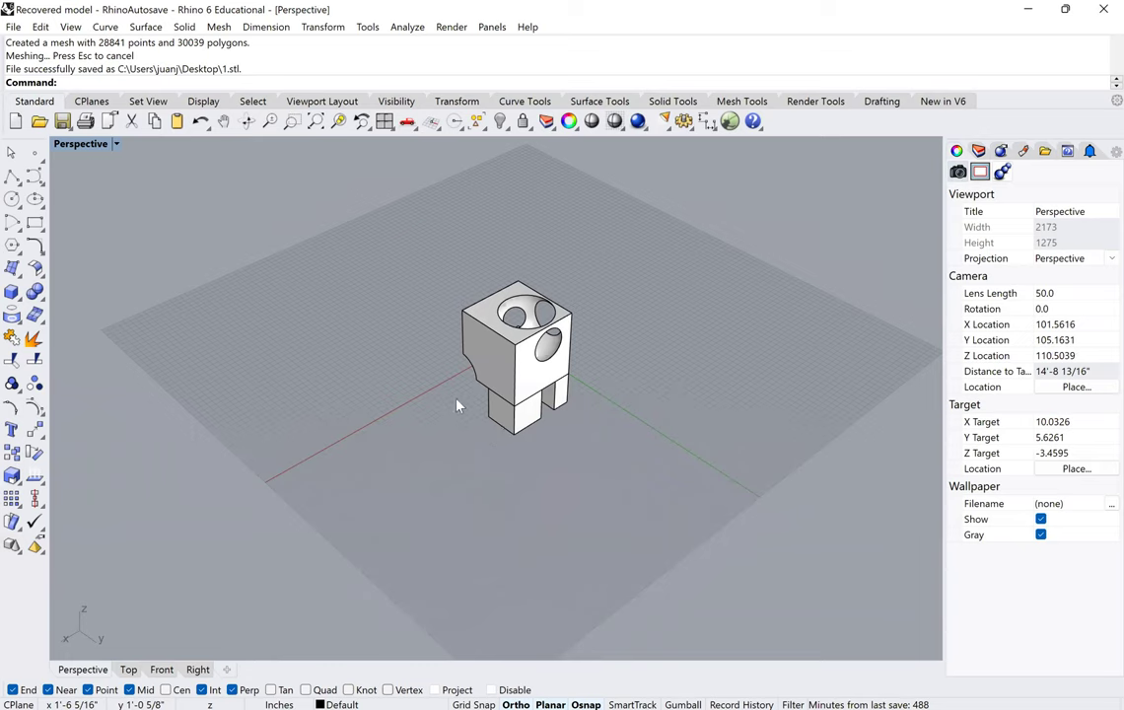
Step: Change the model units to Millimeters and scale the model by 25.4 to match
key("ctrl+a")
type("Units")
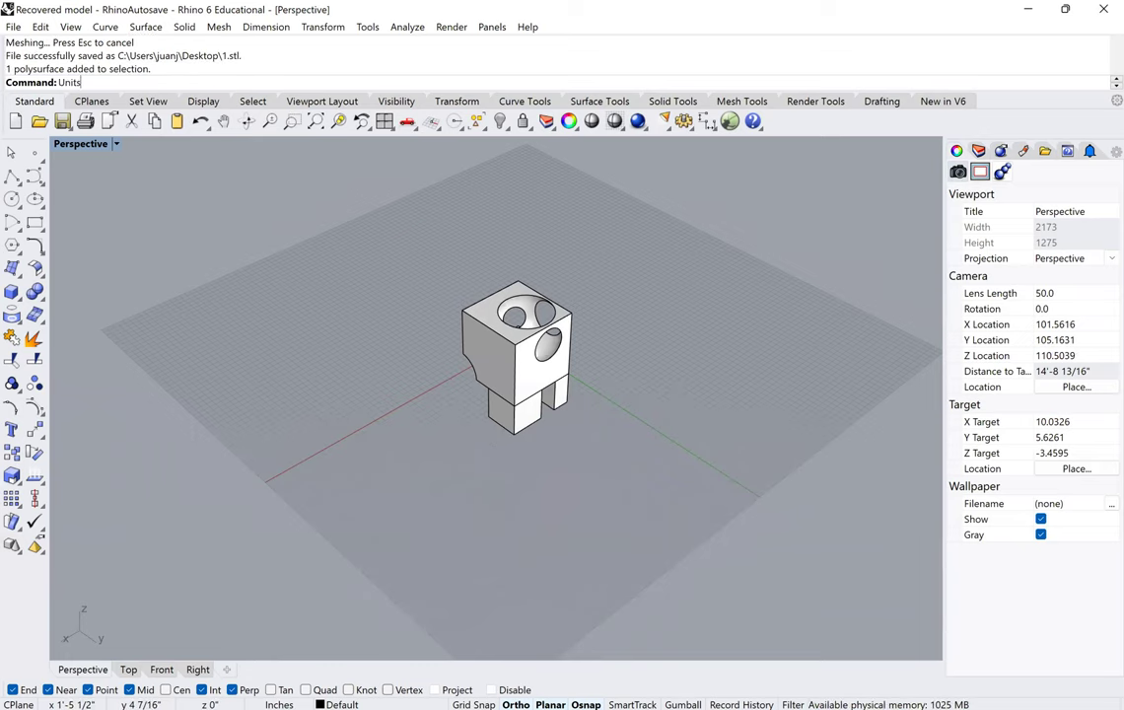
key("Return")
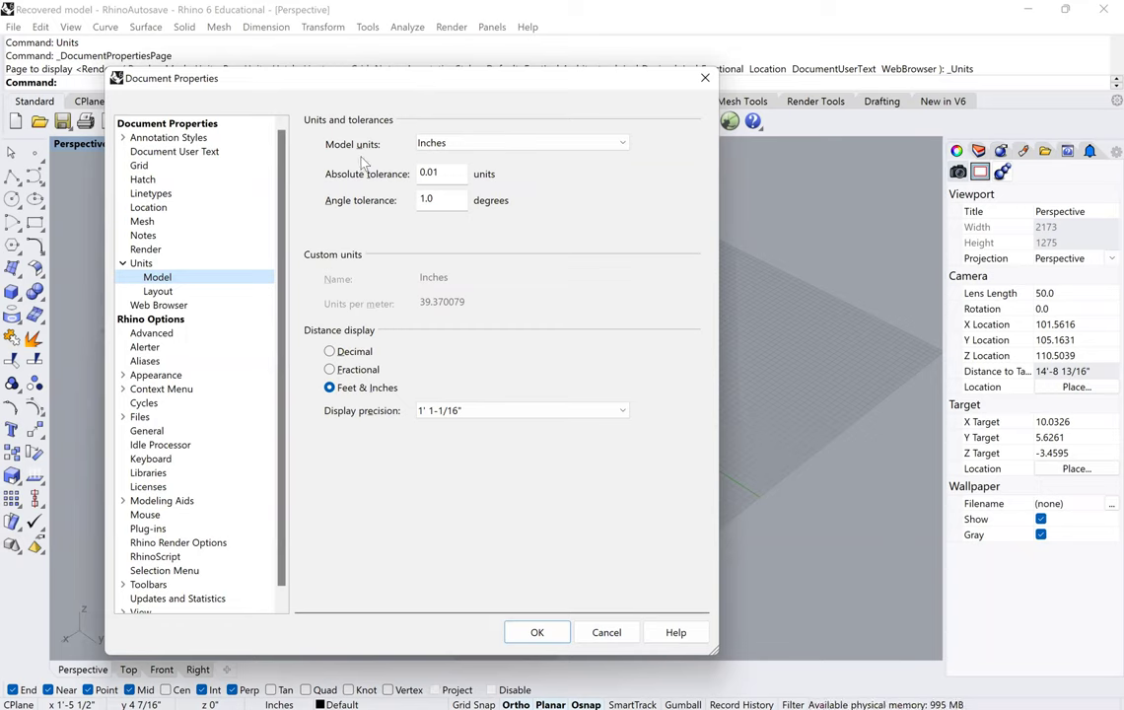
left_click(501, 146)
scroll(498, 153, "up", 3)
left_click(477, 174)
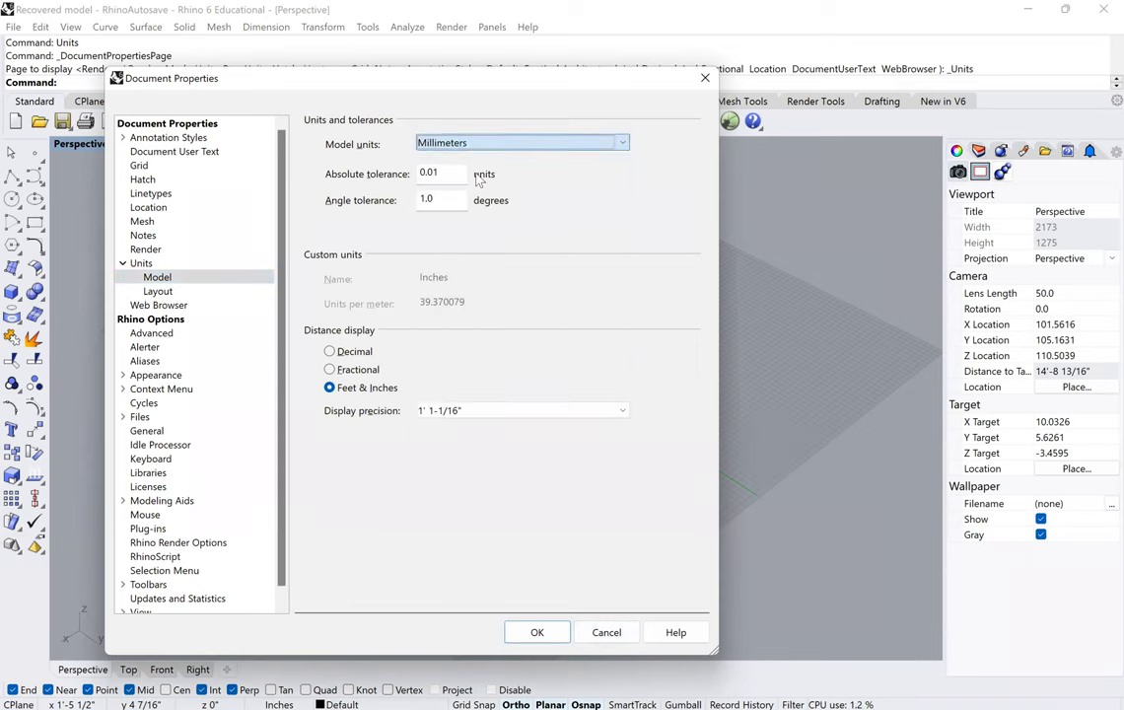
left_click(537, 633)
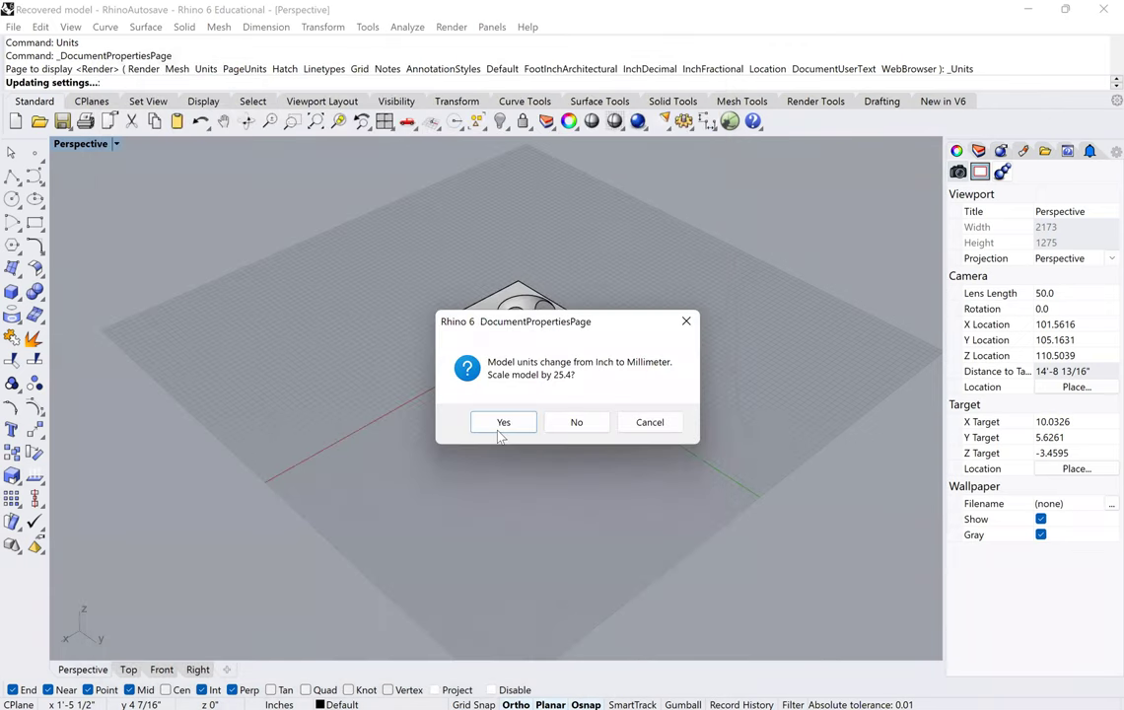
left_click(498, 431)
Step: Measure a top edge of the carved cube between two corners with Distance
scroll(497, 434, "down", 10)
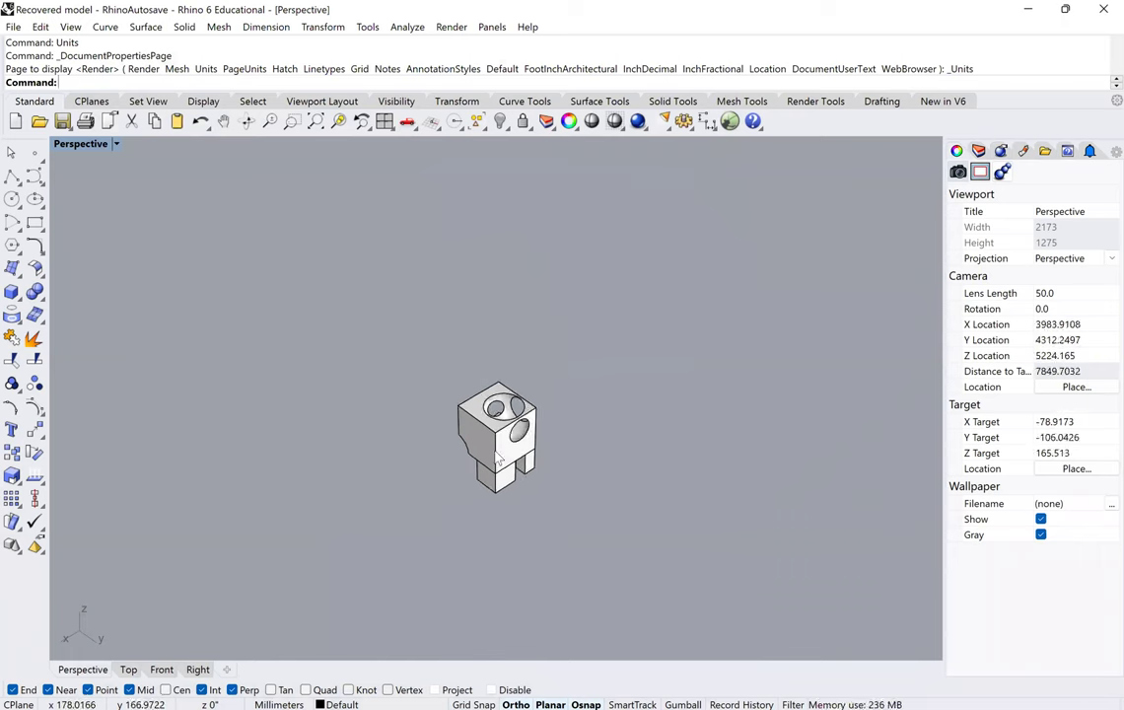
scroll(498, 458, "up", 5)
type("Distance")
key("Return")
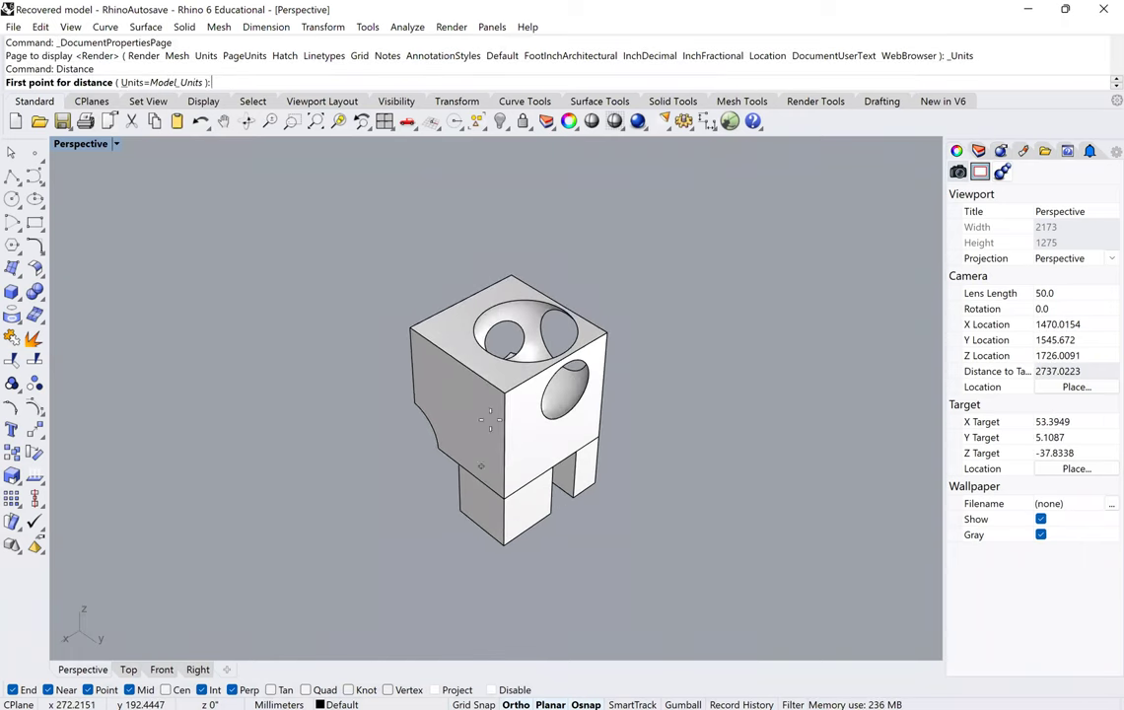
left_click(504, 391)
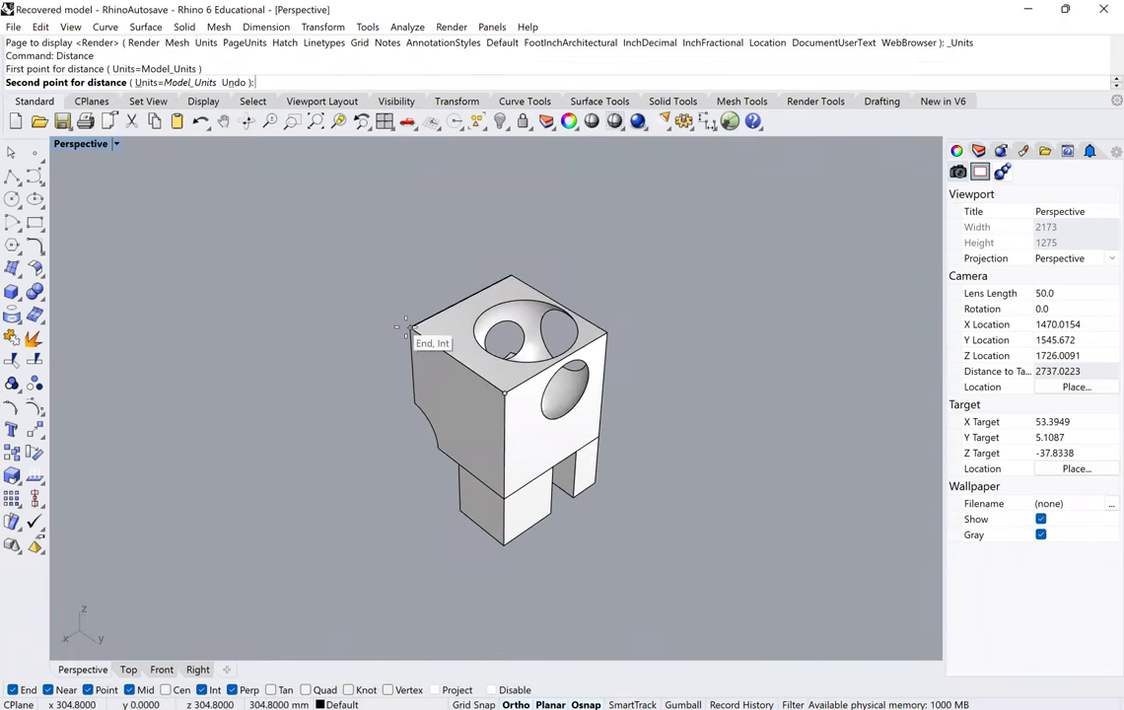
left_click(405, 328)
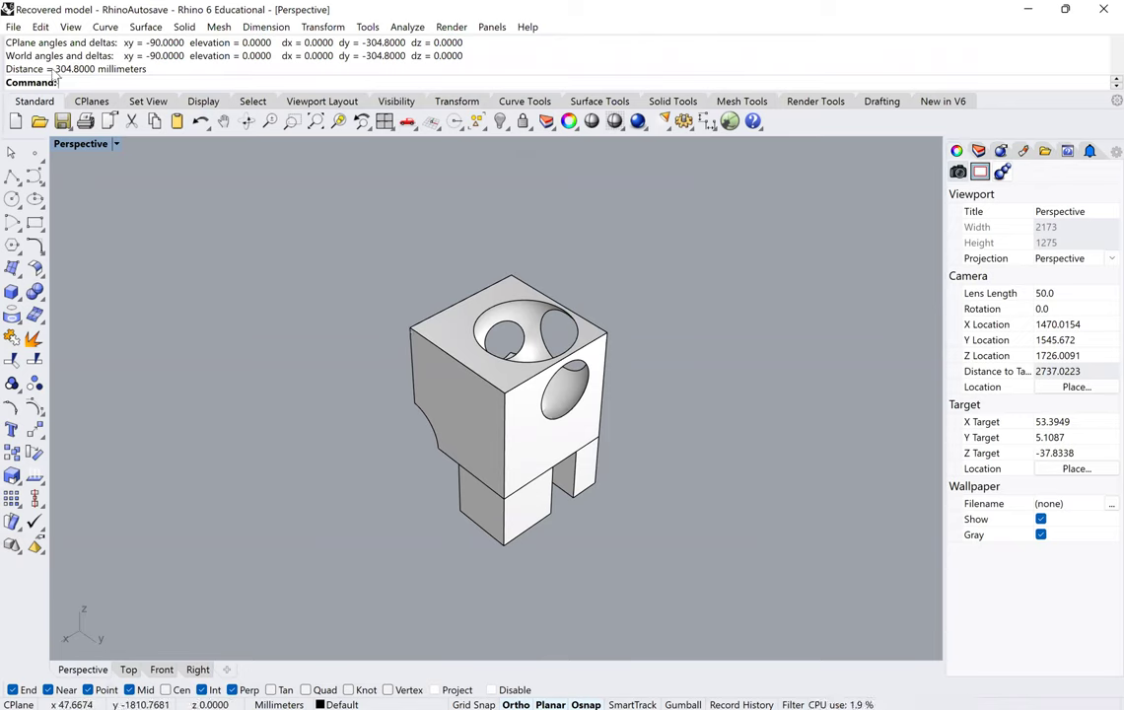
Step: Scale the whole solid by a factor of .25 from the bottom corner of the front supporting block
left_click(517, 504)
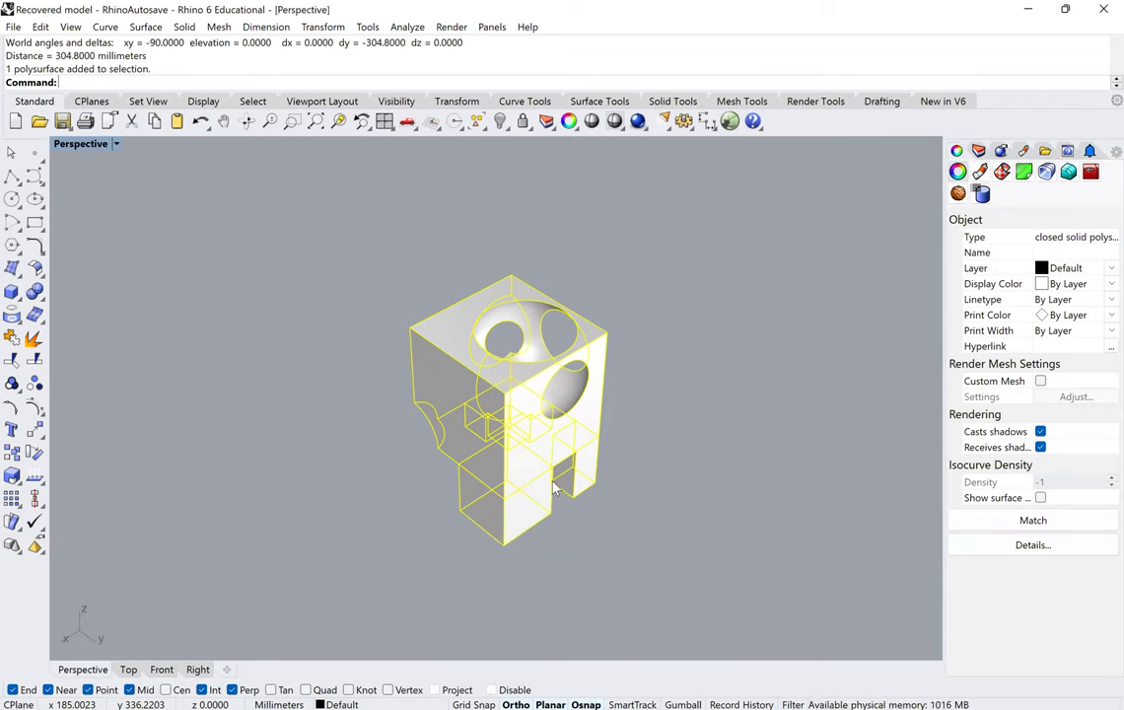
type("scale")
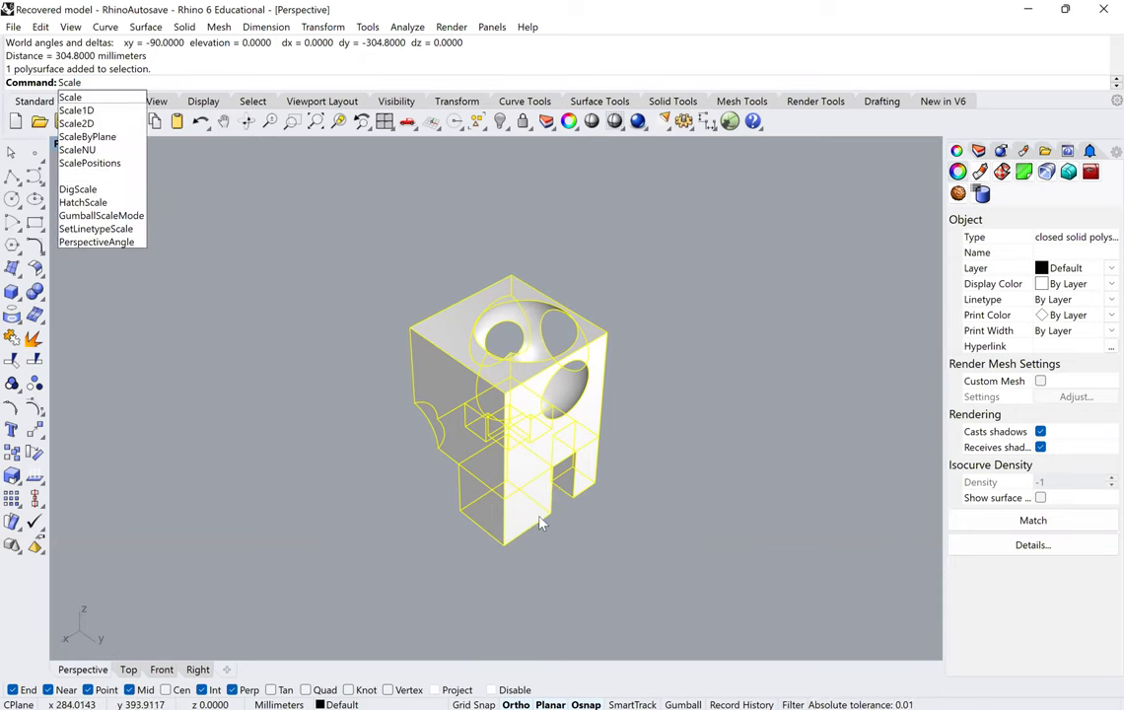
key("Return")
left_click(503, 541)
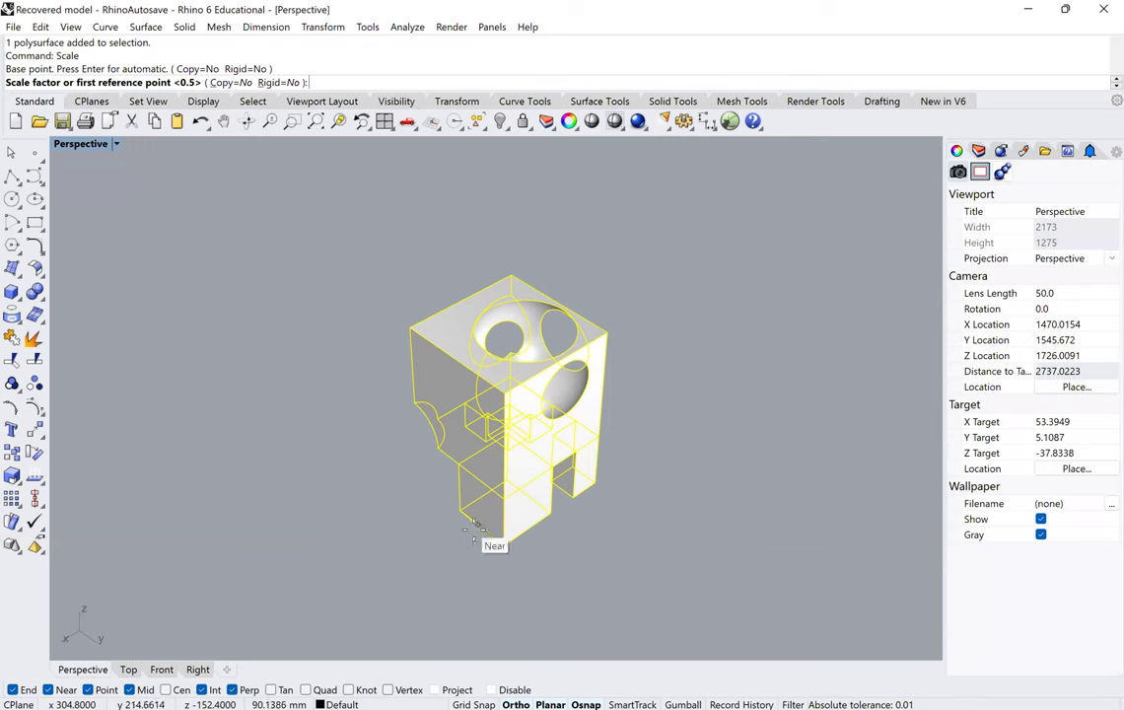
type(".25")
key("Return")
left_click(454, 566)
Step: Measure a top edge of the scaled-down cube between two adjacent corners with Distance
scroll(456, 567, "up", 3)
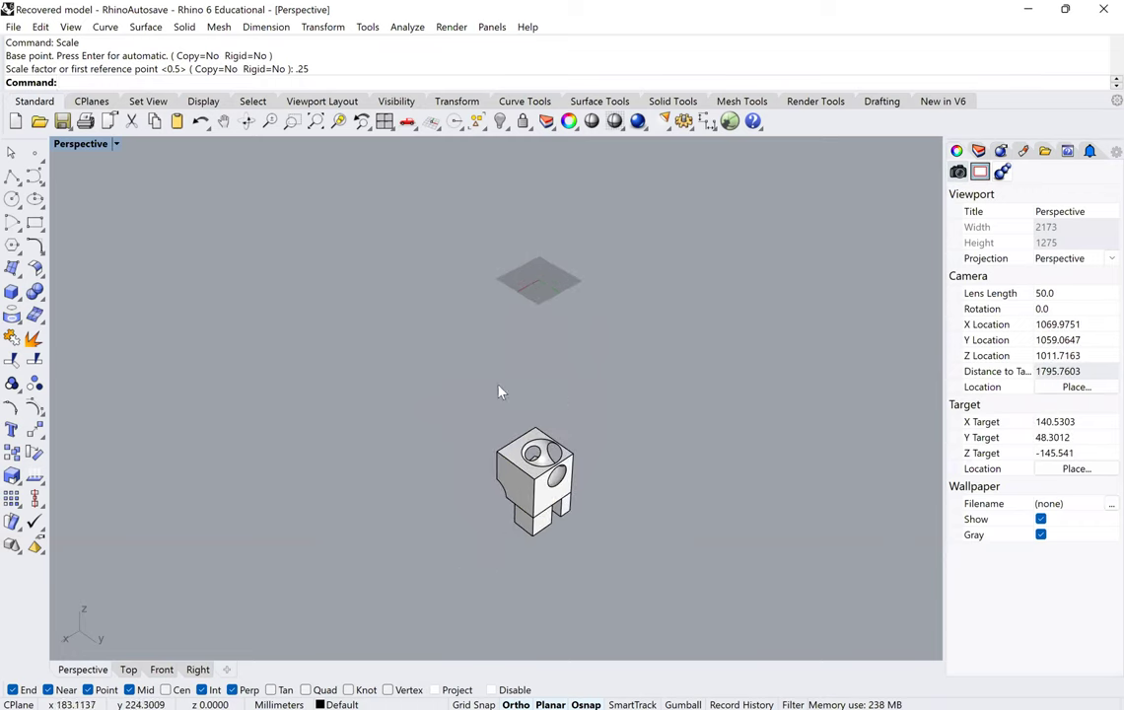
scroll(517, 526, "up", 3)
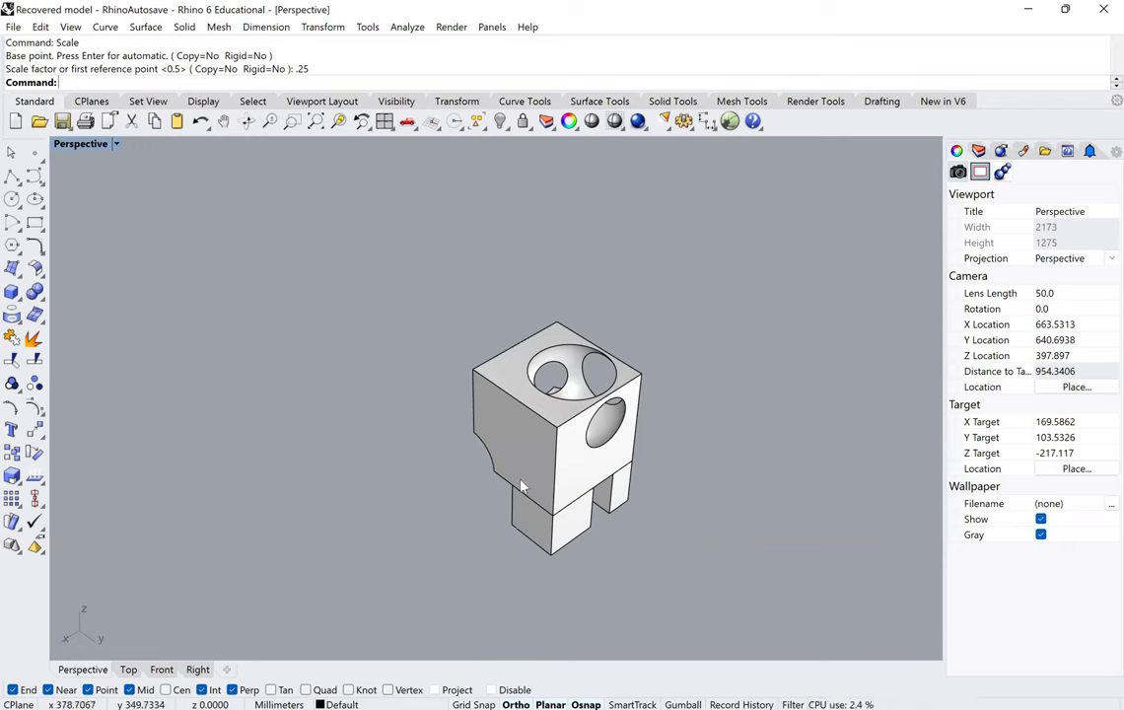
right_click_drag(521, 482, 593, 495)
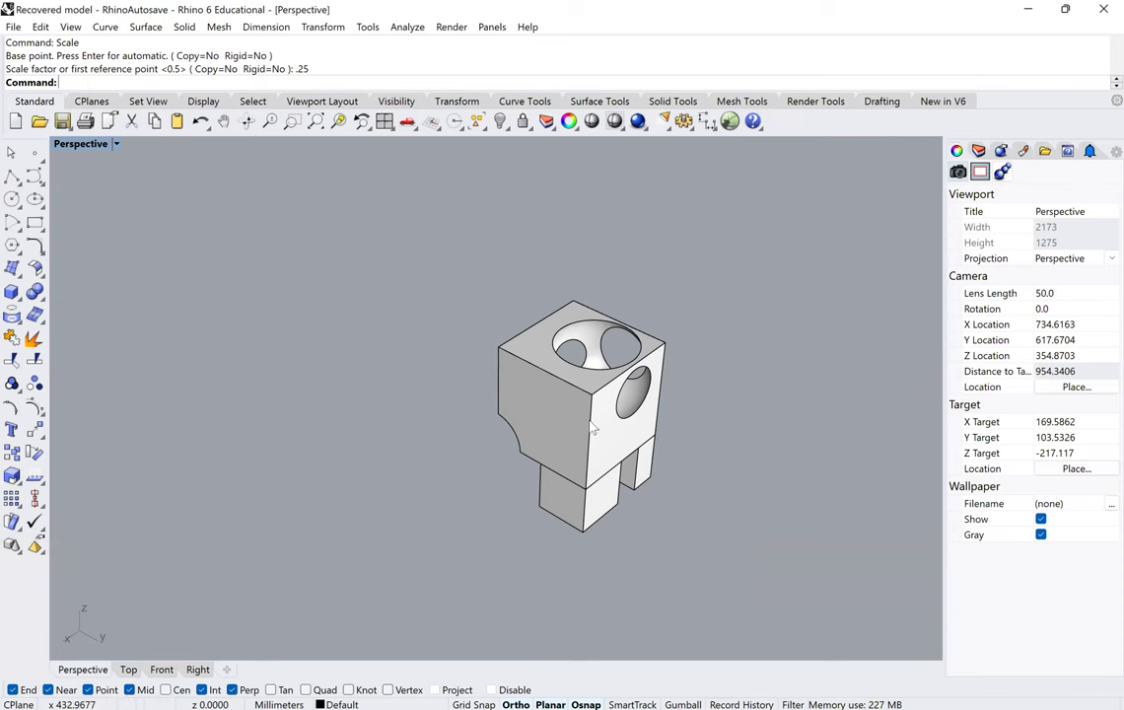
left_click(539, 470)
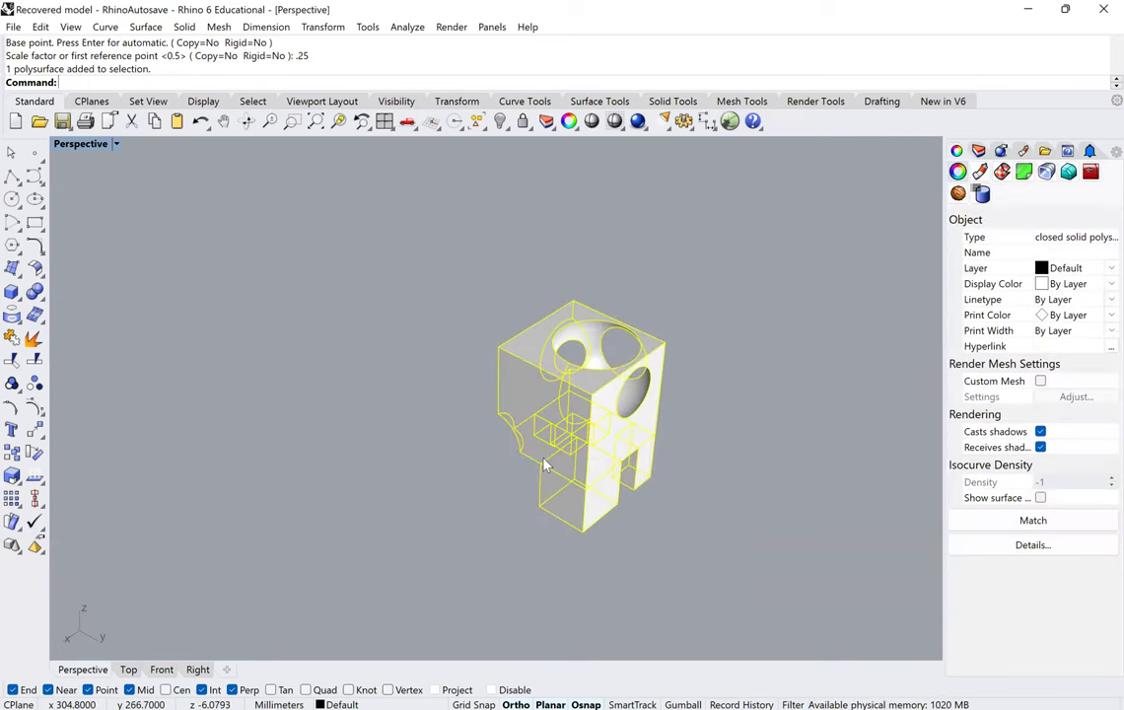
type("Distance")
key("Return")
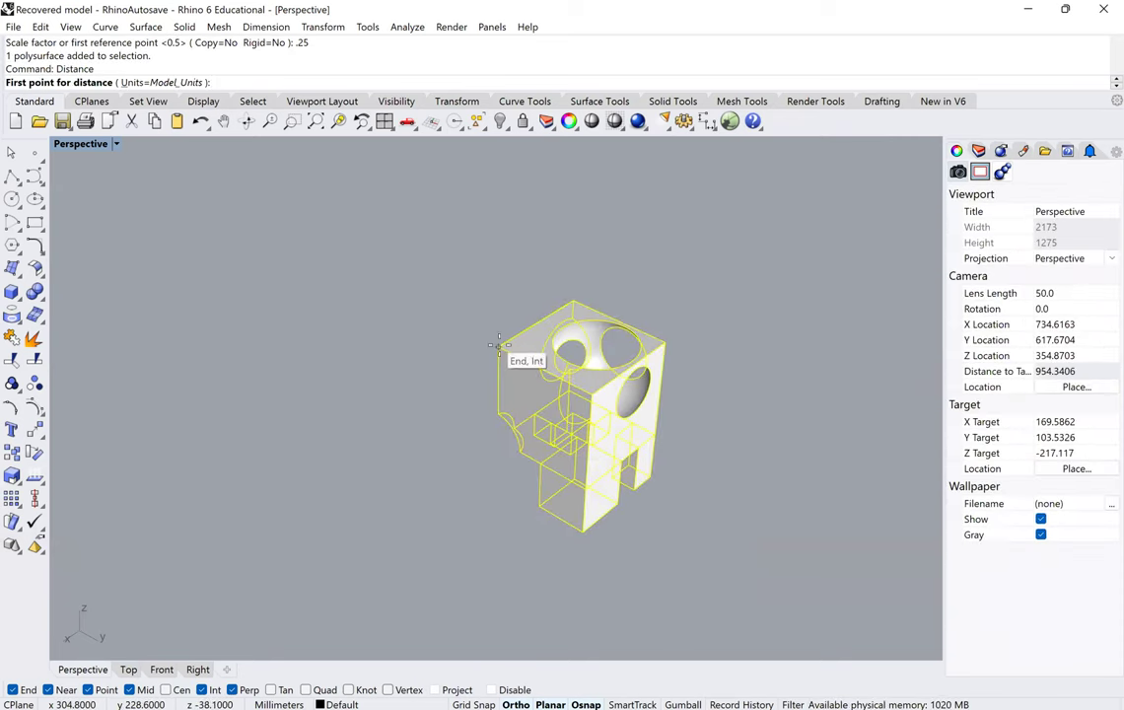
left_click(499, 347)
left_click(524, 367)
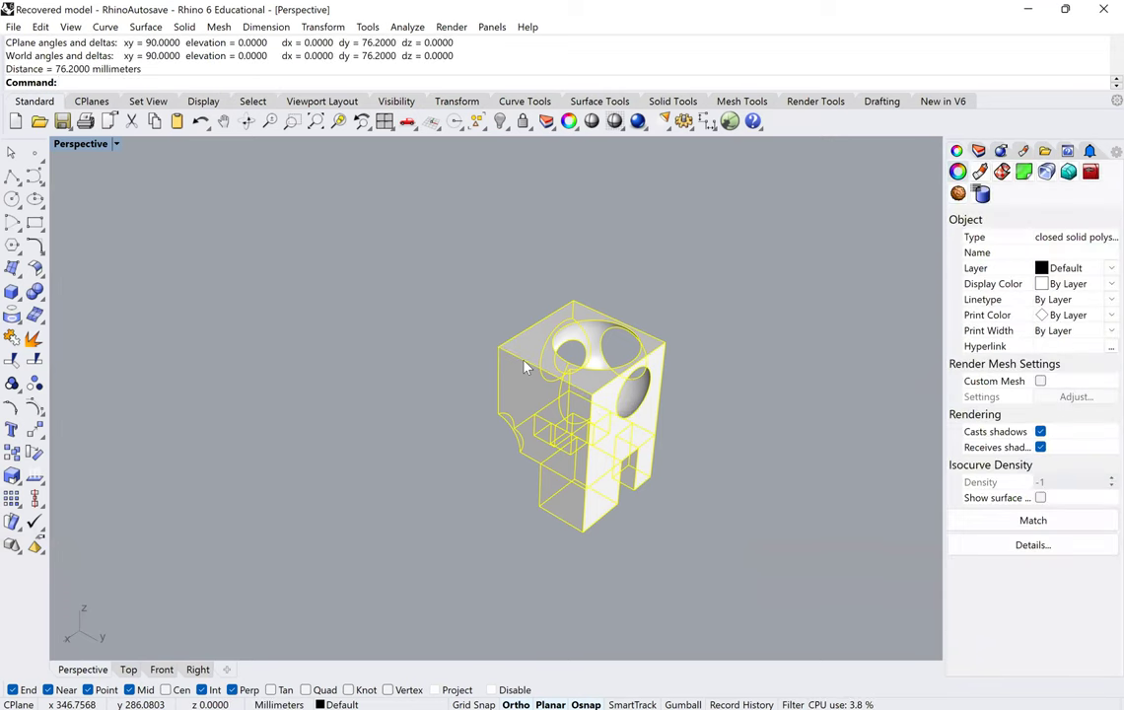
Step: Move the whole solid from the bottom corner of its front supporting block to the origin at 0,0,0, and deselect it
scroll(524, 361, "down", 9)
left_click(484, 378)
left_click(539, 391)
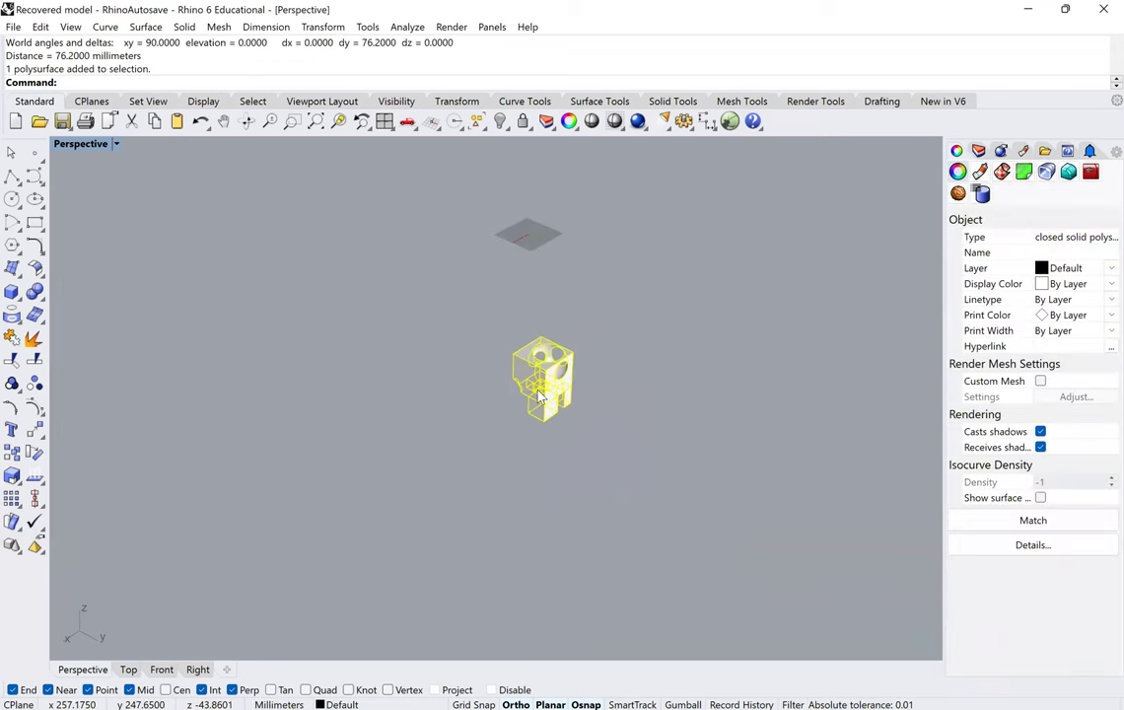
type("M")
key("Return")
left_click(541, 422)
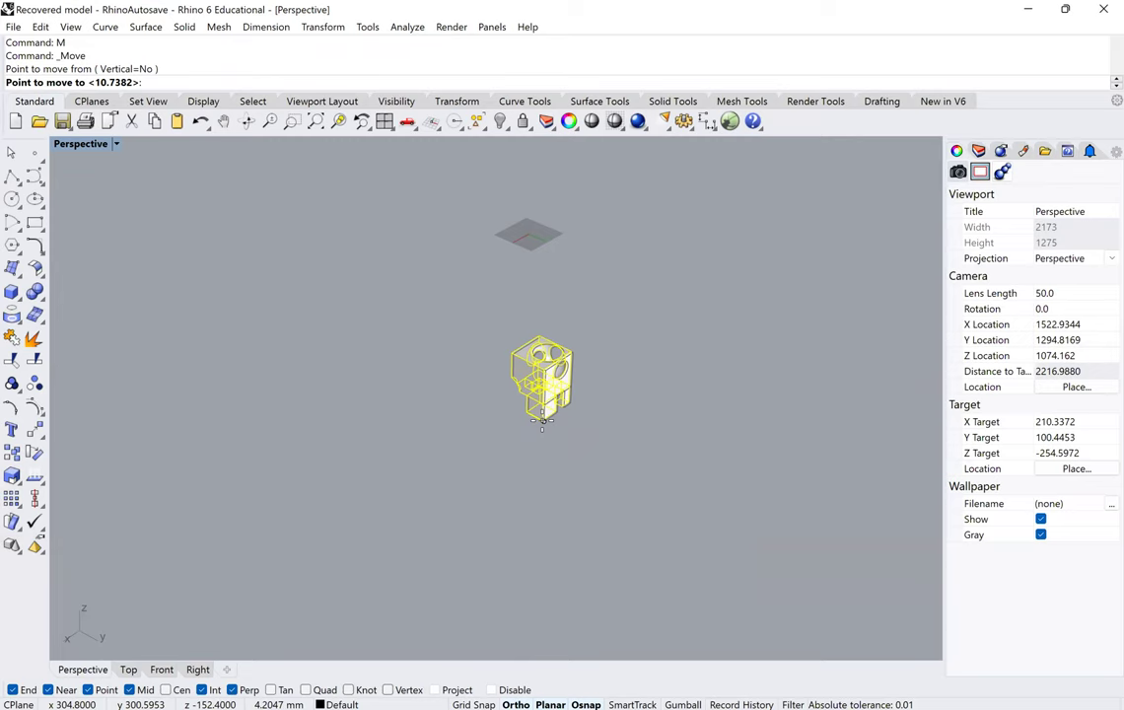
type("00")
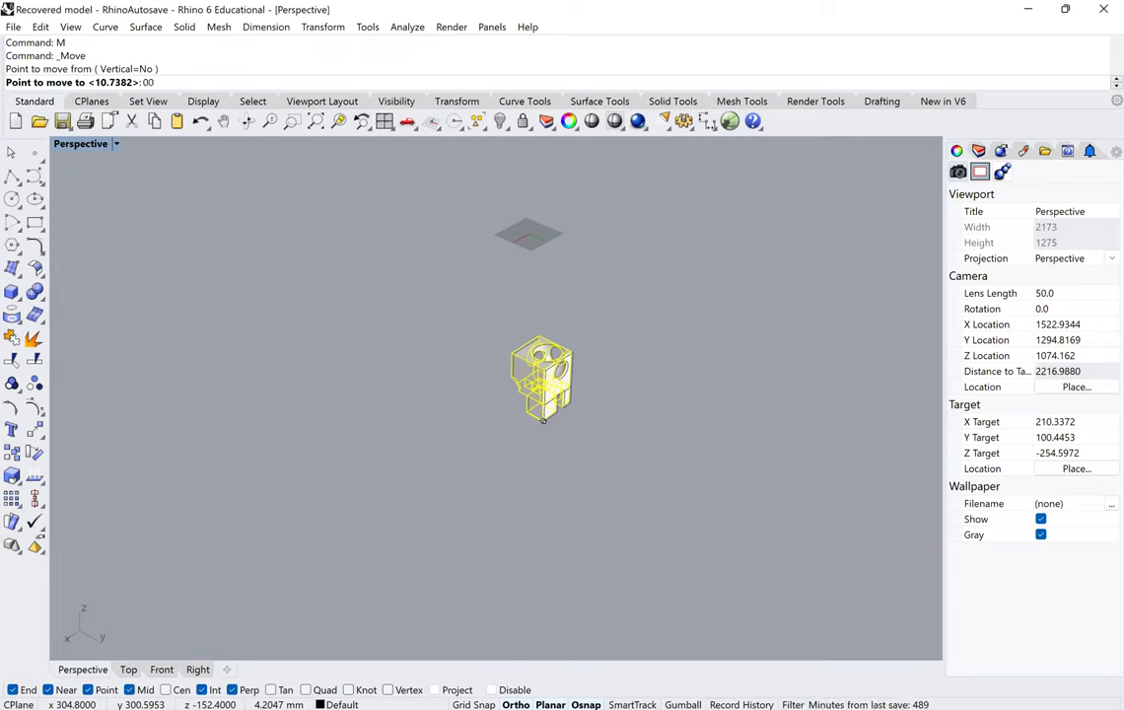
key("BackSpace")
type(",0,")
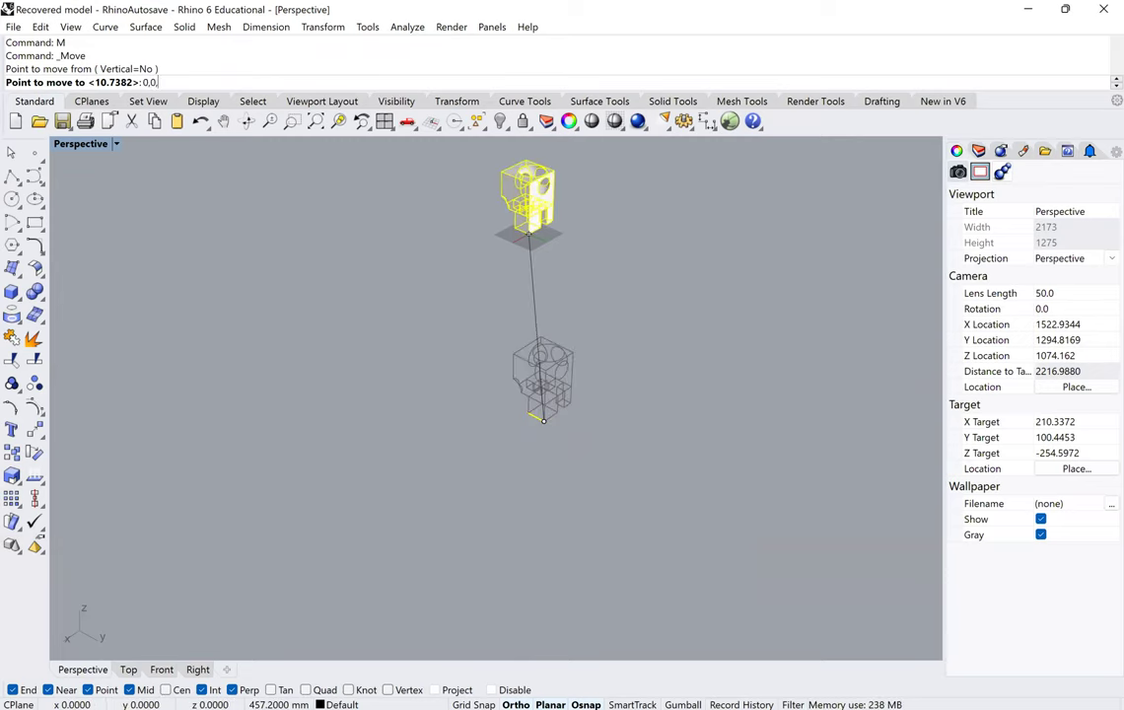
type("0")
key("Return")
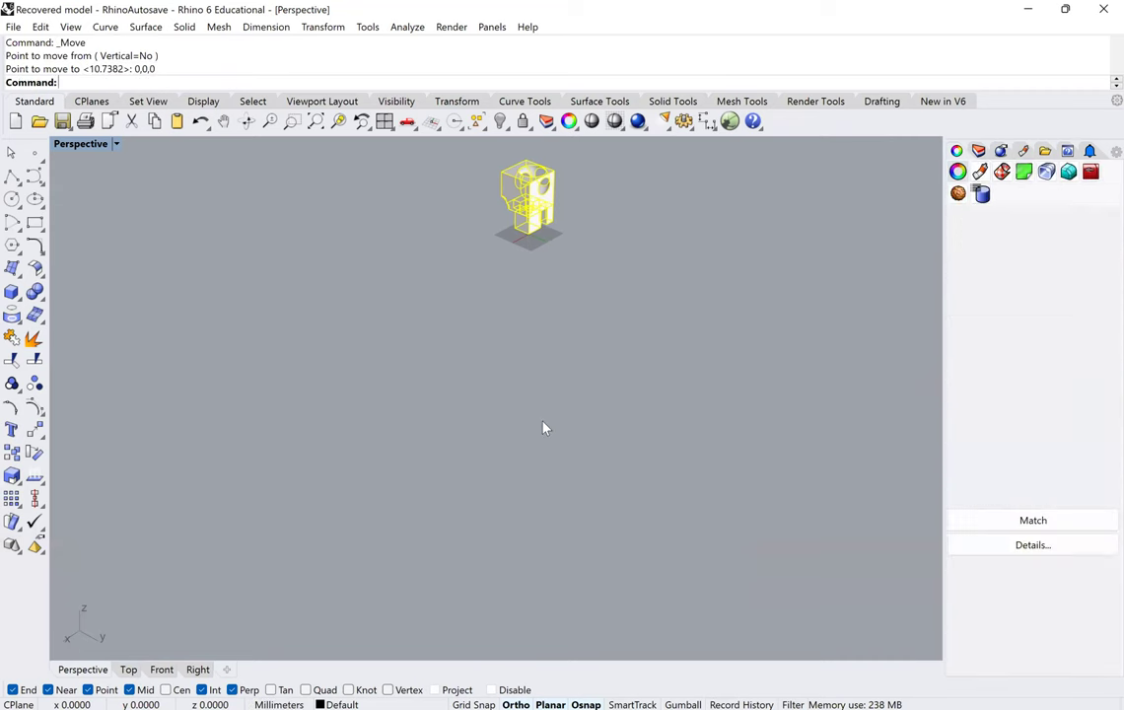
right_click_drag(577, 256, 557, 353, "shift")
scroll(533, 317, "up", 6)
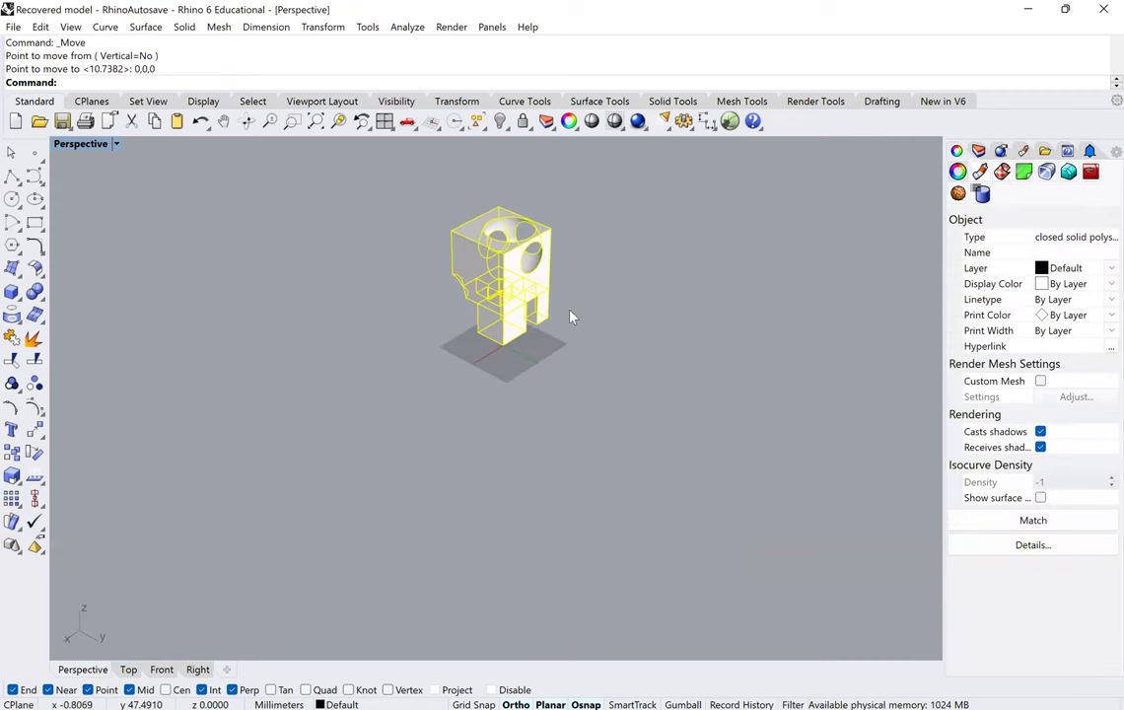
scroll(530, 371, "up", 5)
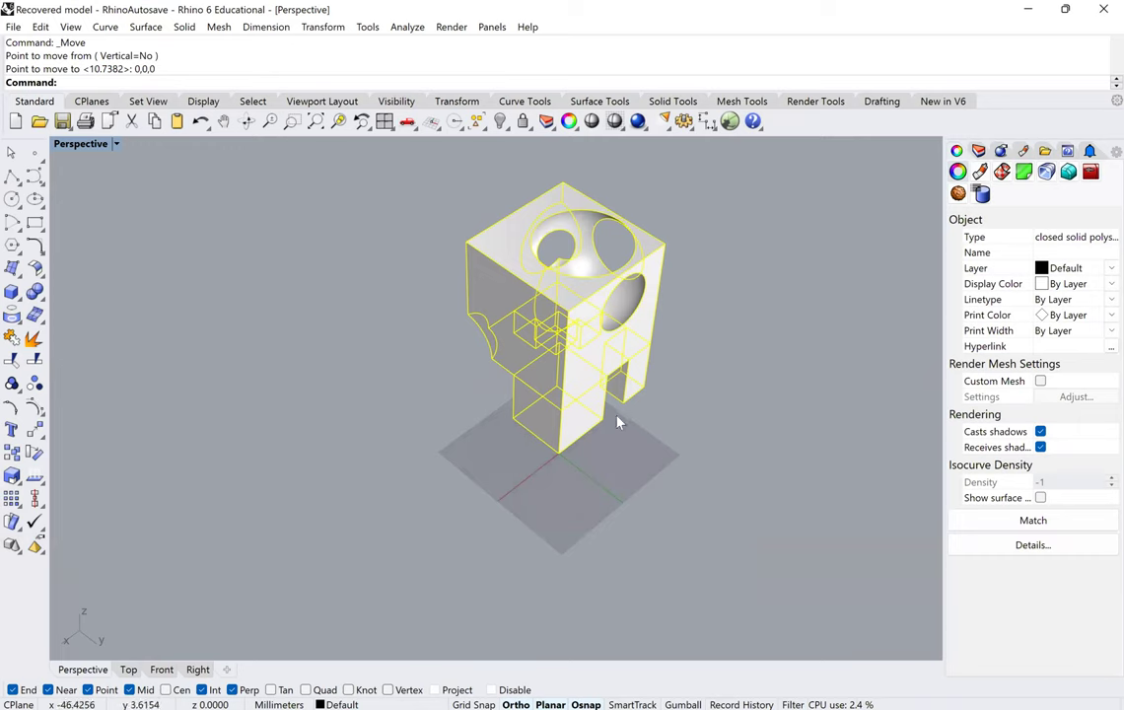
right_click_drag(634, 446, 572, 500, "shift")
left_click(668, 406)
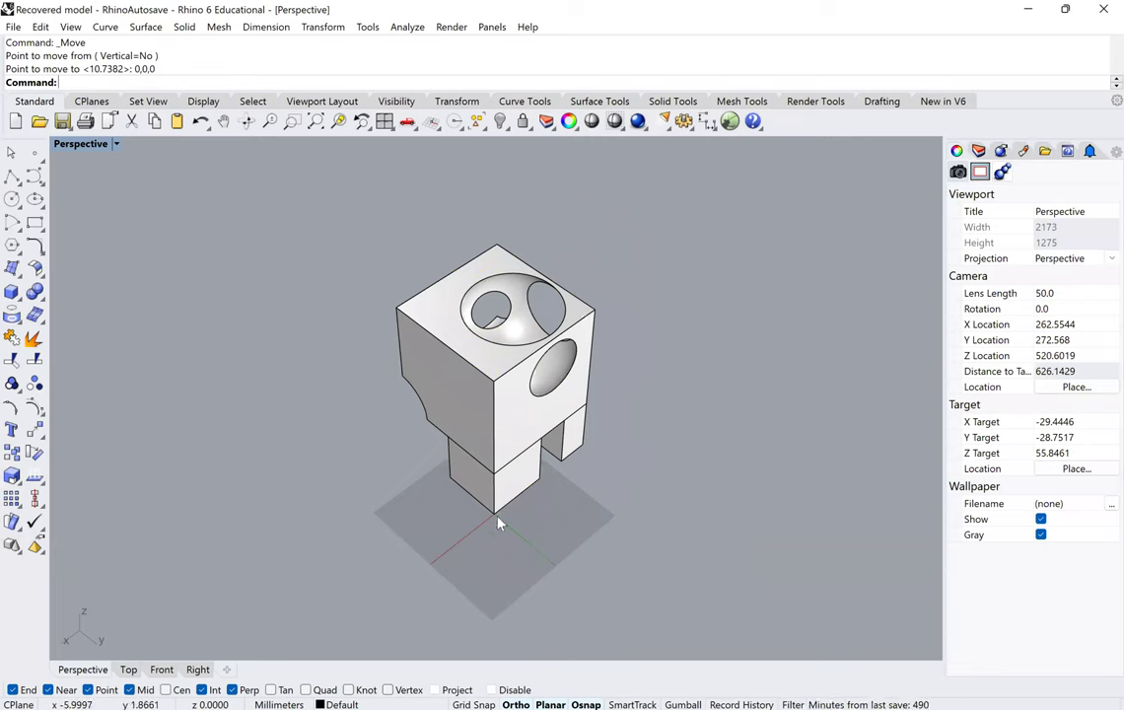
Step: Export the whole solid to the Desktop as an STL (Stereolithography) file named 3d Final
right_click_drag(594, 424, 577, 406)
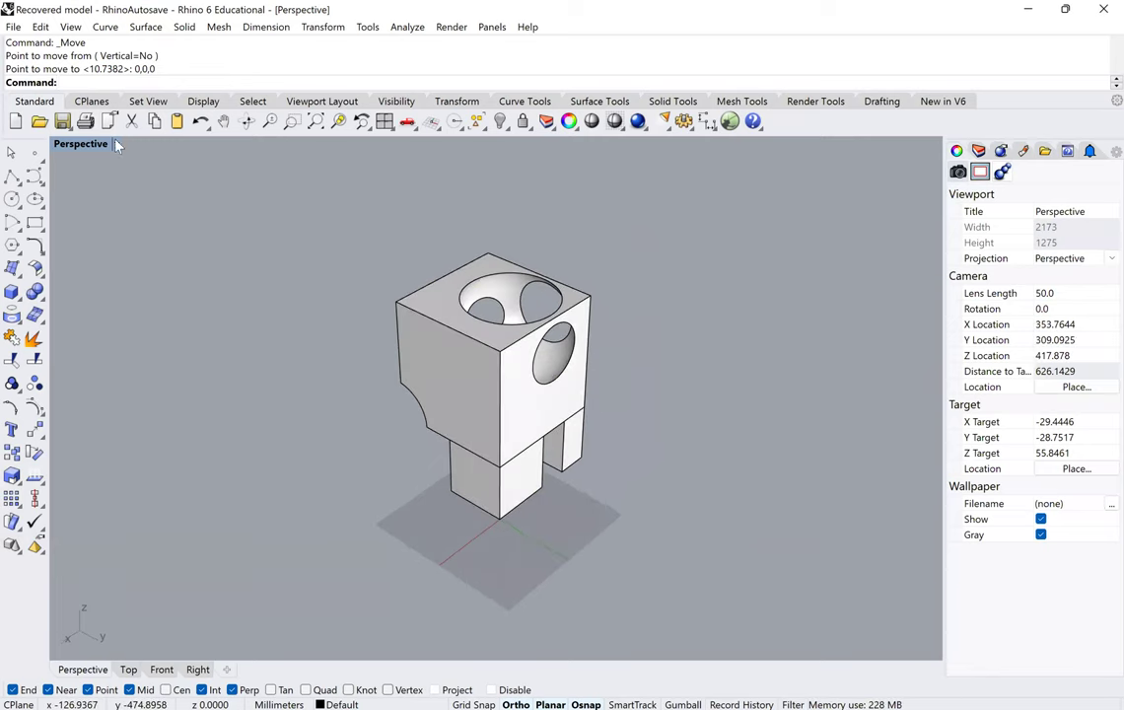
left_click(15, 27)
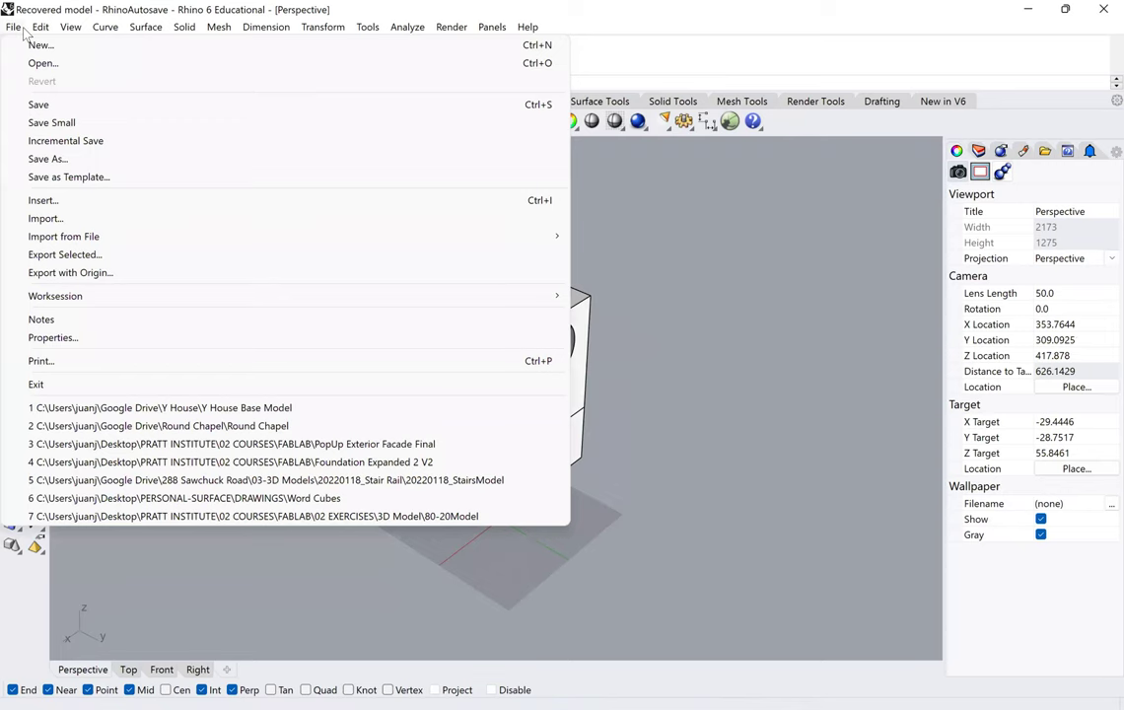
left_click(65, 255)
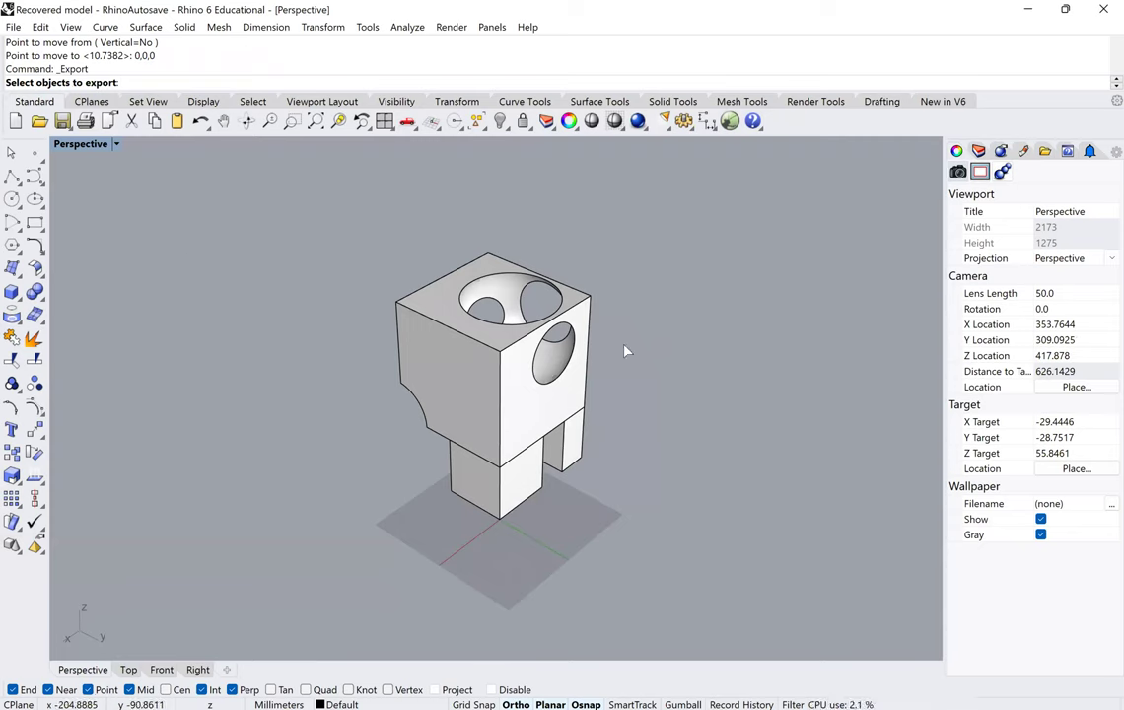
left_click(503, 373)
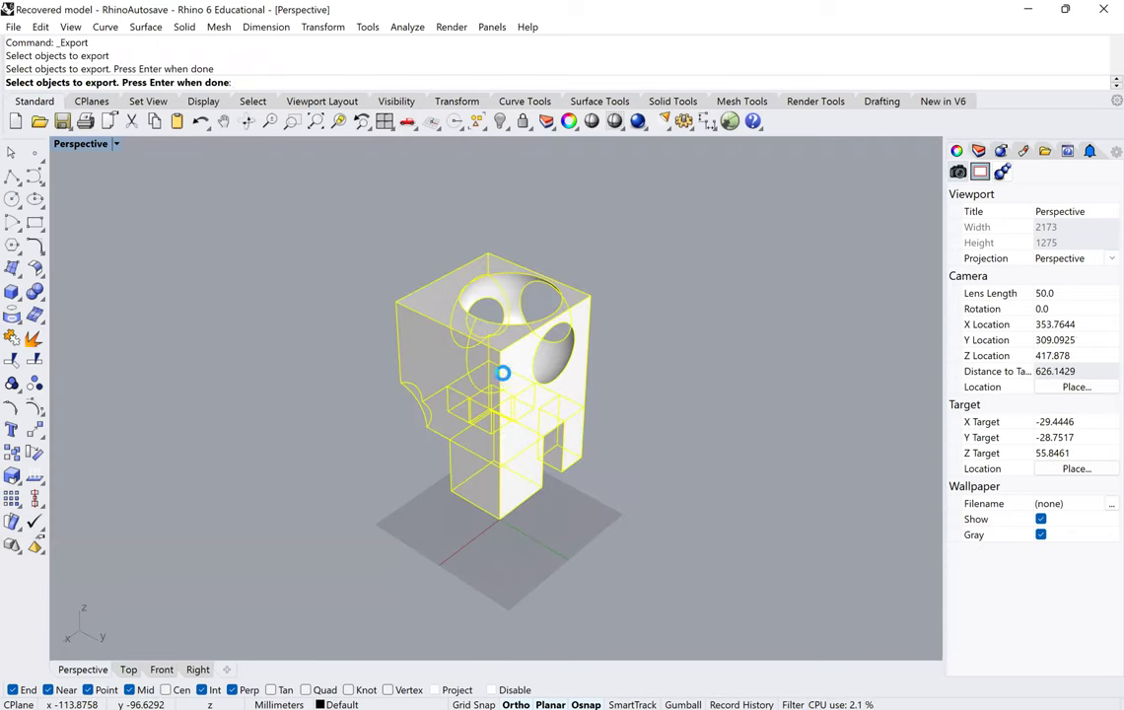
key("Return")
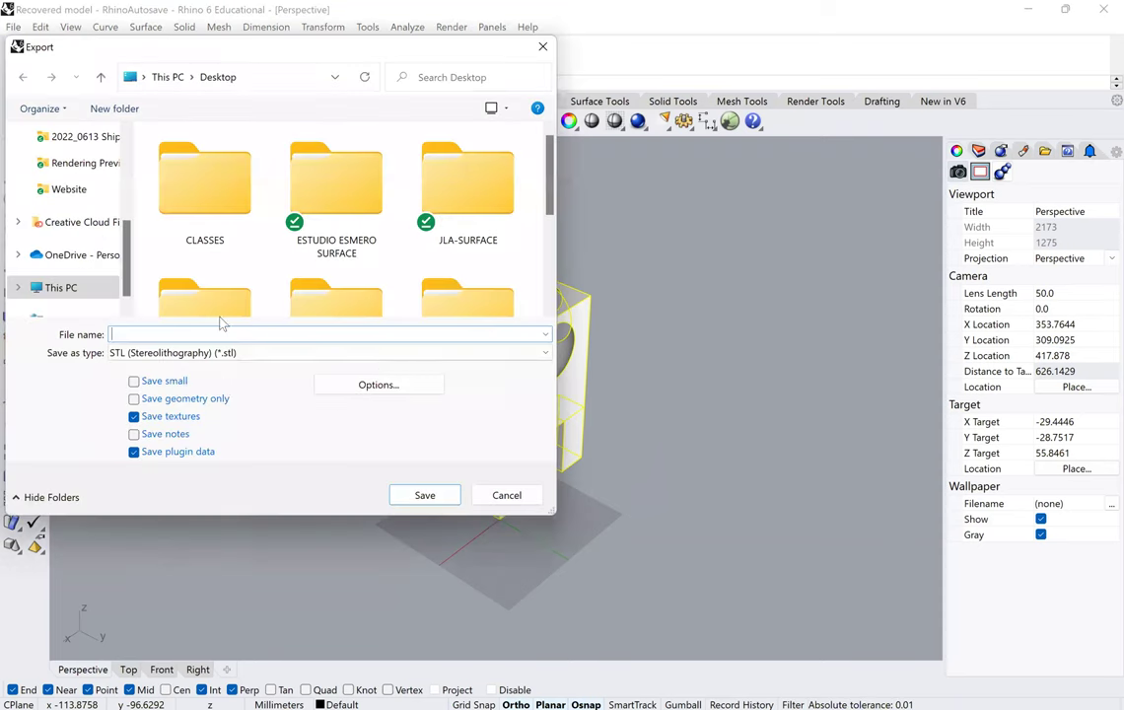
left_click(134, 334)
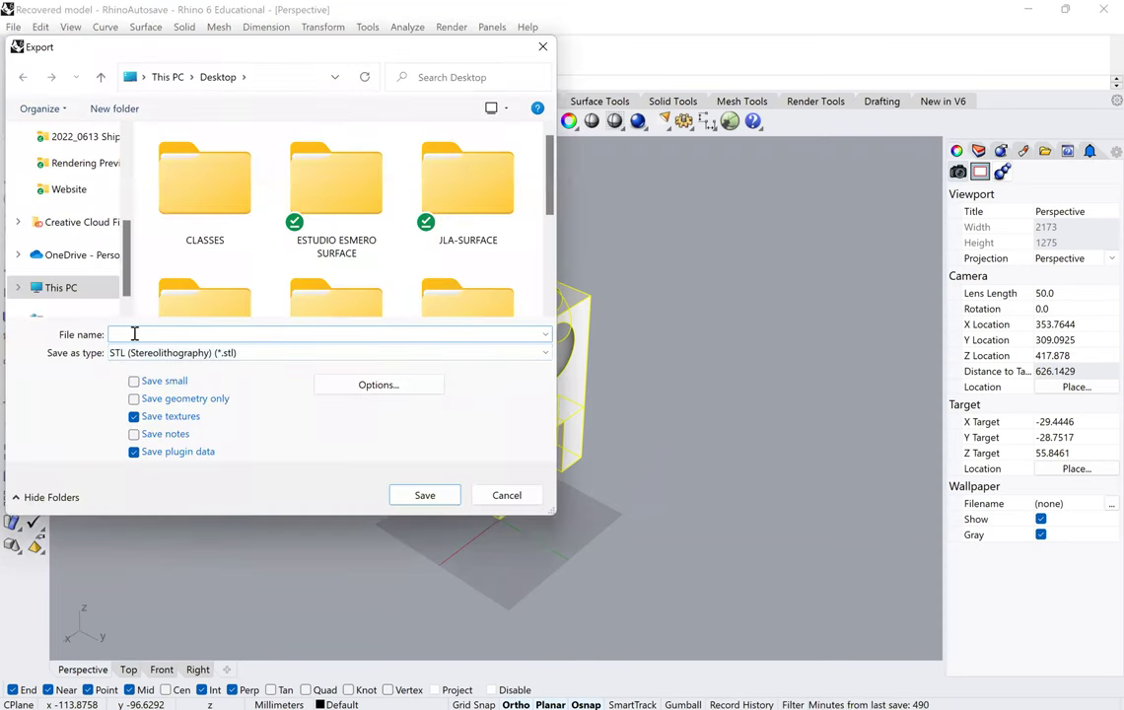
type("3d Final")
left_click(424, 495)
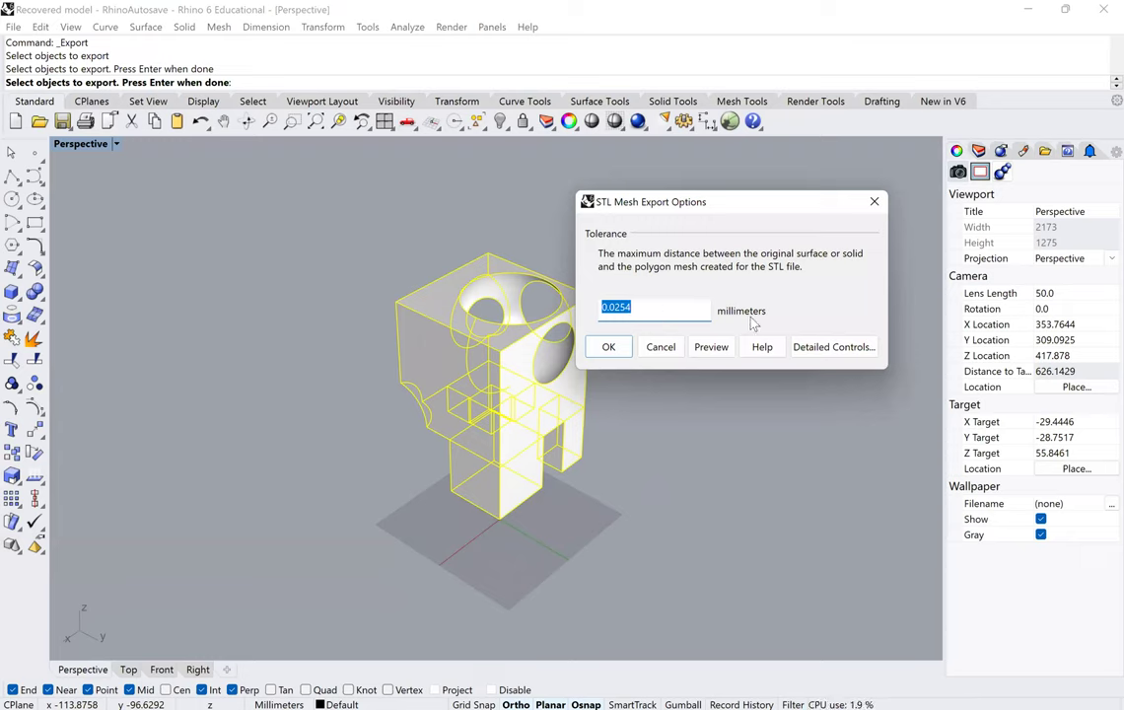
Step: Preview the STL mesh at the 0.0254 millimeters tolerance and finish the export as a binary file with open objects included
left_click(650, 313)
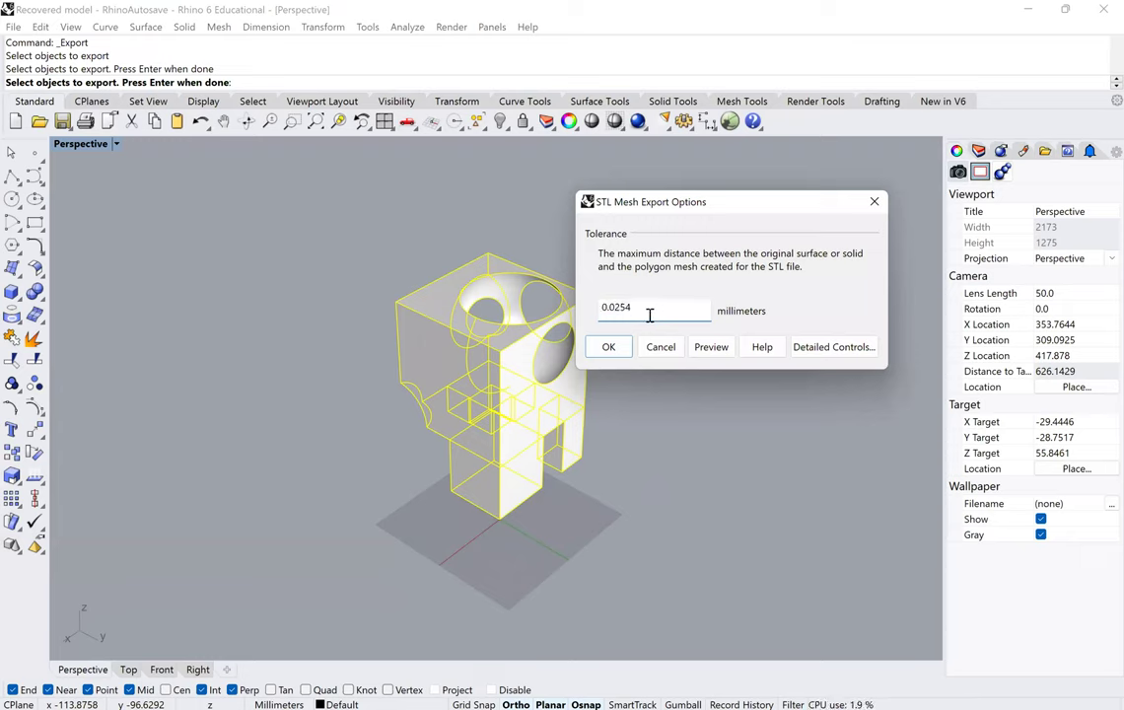
left_click(696, 347)
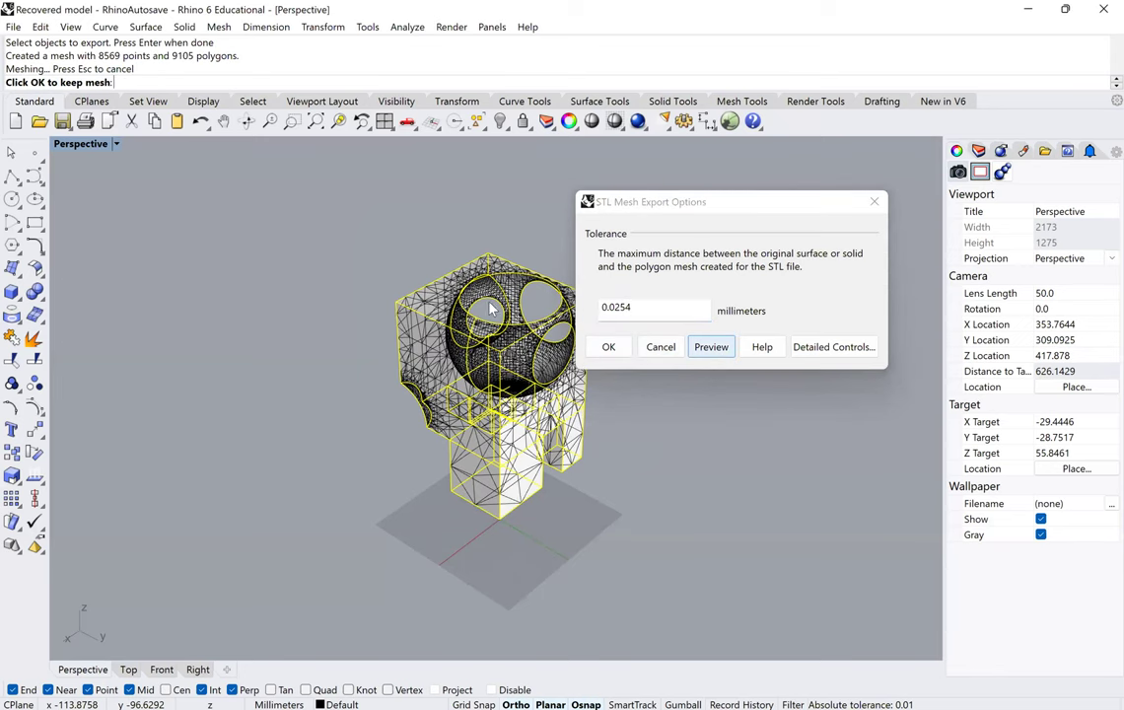
left_click(607, 348)
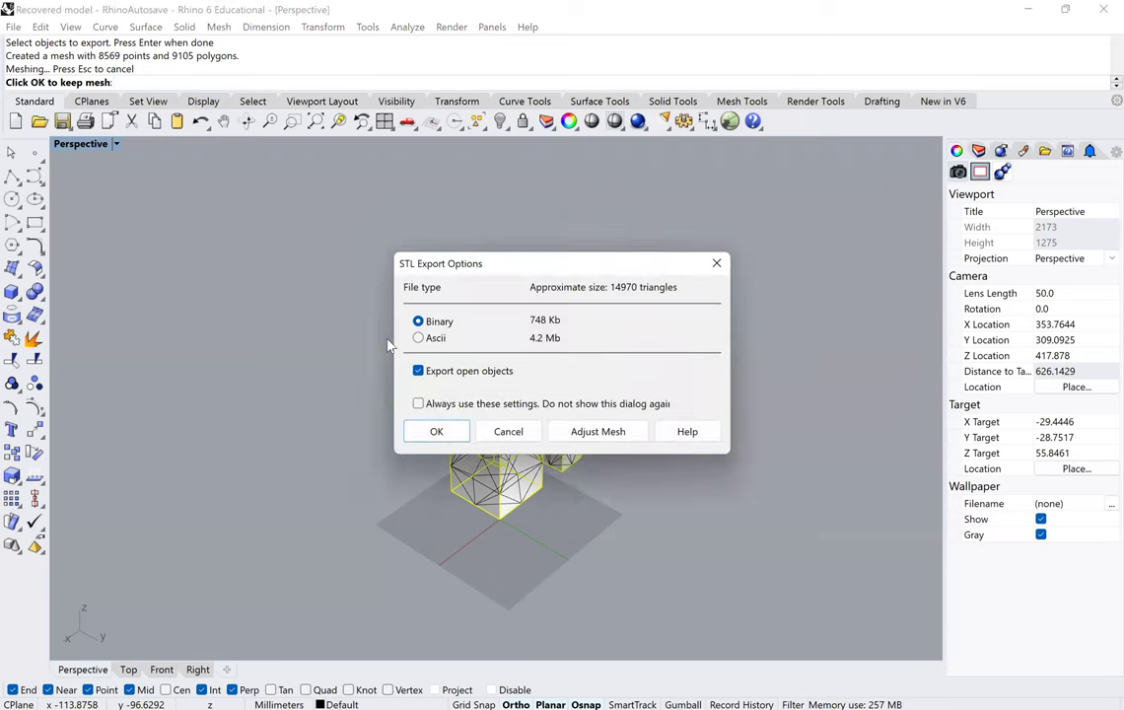
left_click(435, 435)
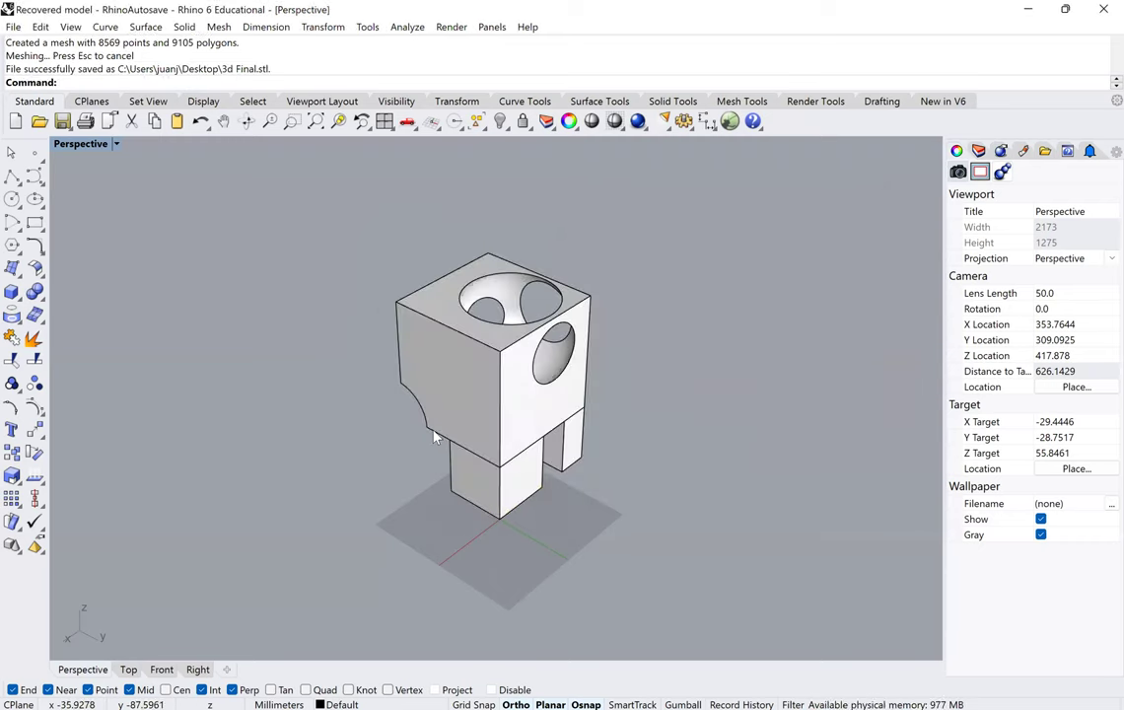